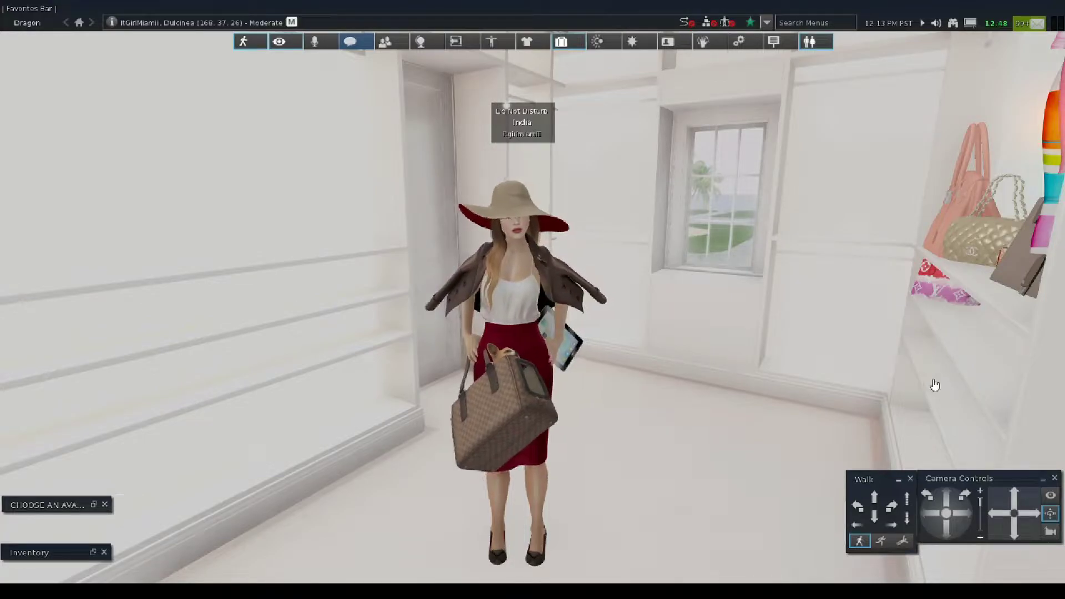
Open the inventory, move its window clear of the avatar, and expand the HEADS&BODIES folder.
{"action": "left_click", "coordinate": [94, 556]}
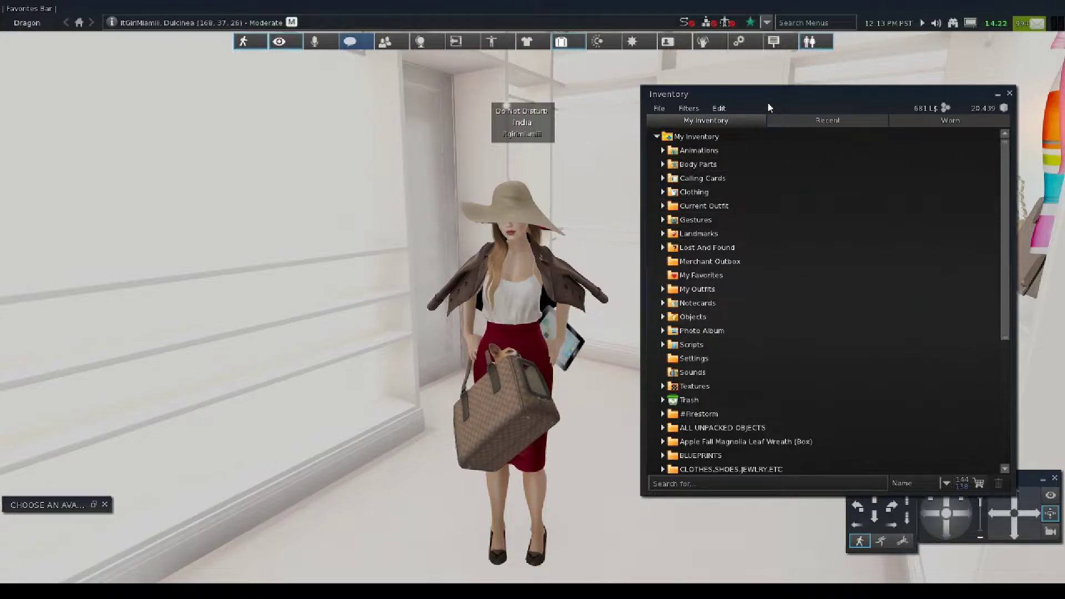
{"action": "left_click_drag", "start_coordinate": [770, 100], "coordinate": [804, 59]}
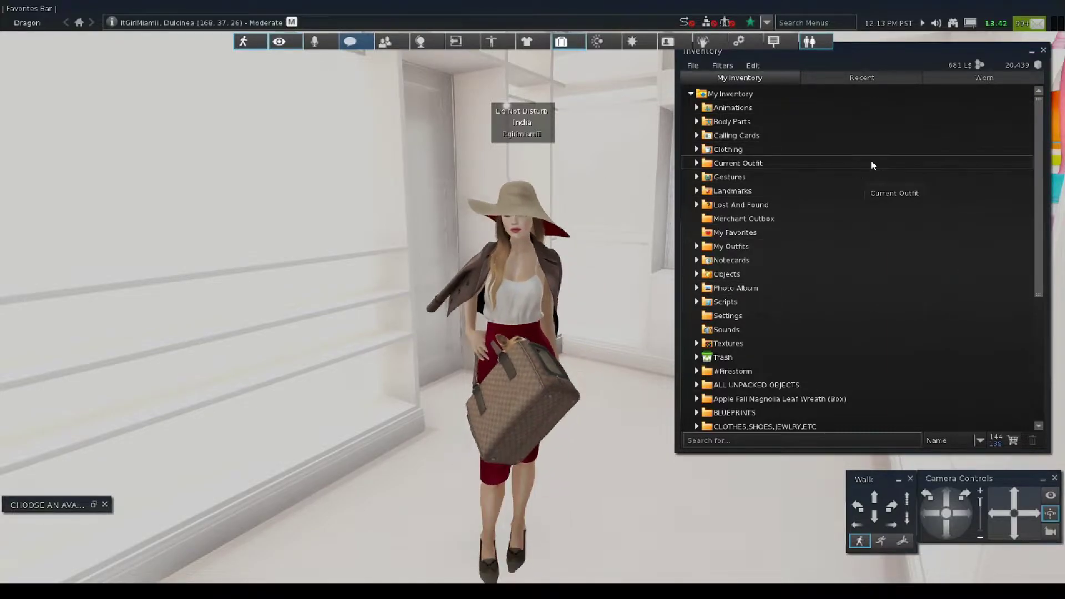
{"action": "scroll", "coordinate": [858, 310], "scroll_direction": "down", "scroll_amount": 2}
{"action": "scroll", "coordinate": [858, 321], "scroll_direction": "down", "scroll_amount": 3}
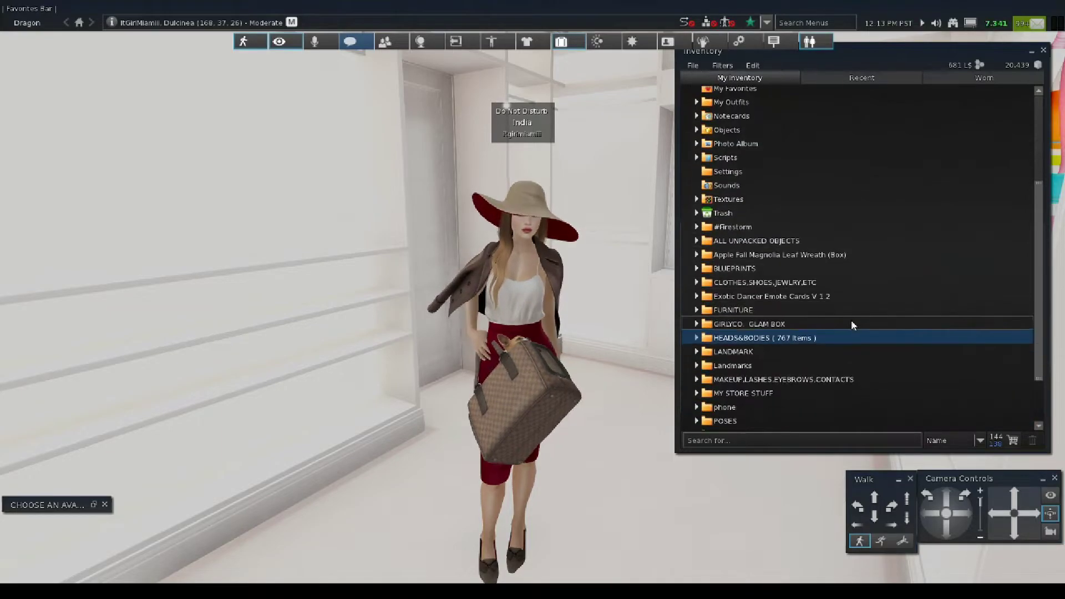
{"action": "scroll", "coordinate": [843, 335], "scroll_direction": "down", "scroll_amount": 3}
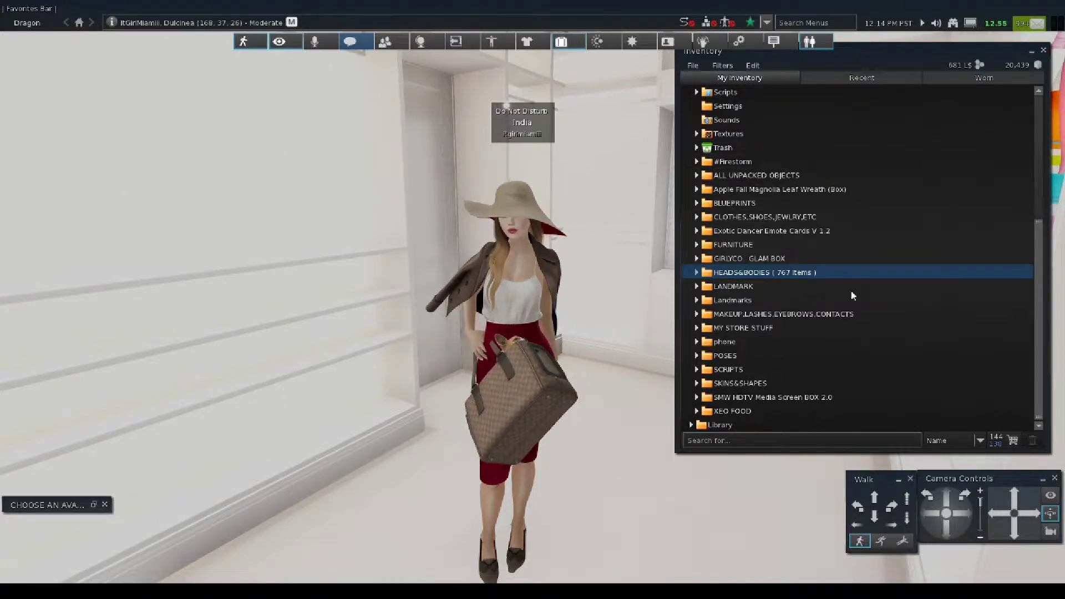
{"action": "left_click", "coordinate": [697, 274]}
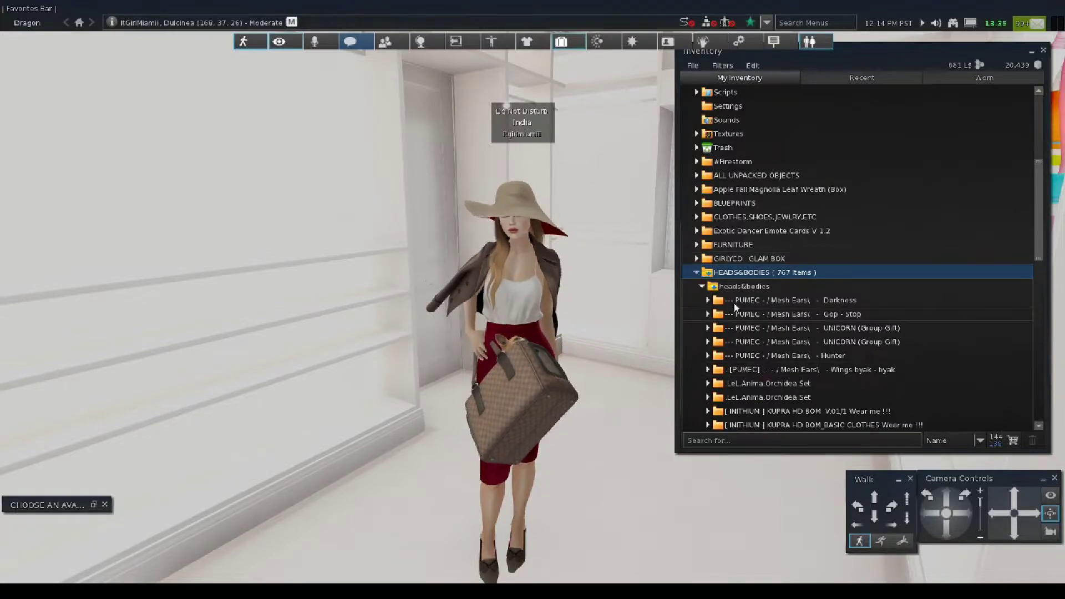
Expand the [ INITHIUM ] KUPRA HD BOM_BASIC CLOTHES folder inside heads&bodies.
{"action": "scroll", "coordinate": [768, 318], "scroll_direction": "down", "scroll_amount": 1}
{"action": "scroll", "coordinate": [768, 317], "scroll_direction": "down", "scroll_amount": 3}
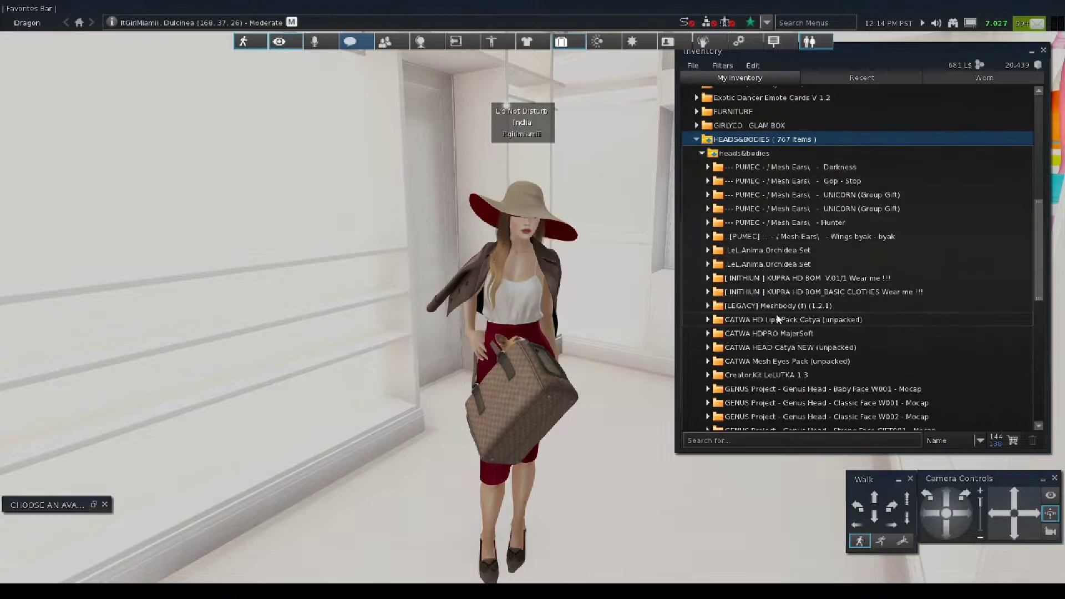
{"action": "scroll", "coordinate": [776, 318], "scroll_direction": "down", "scroll_amount": 2}
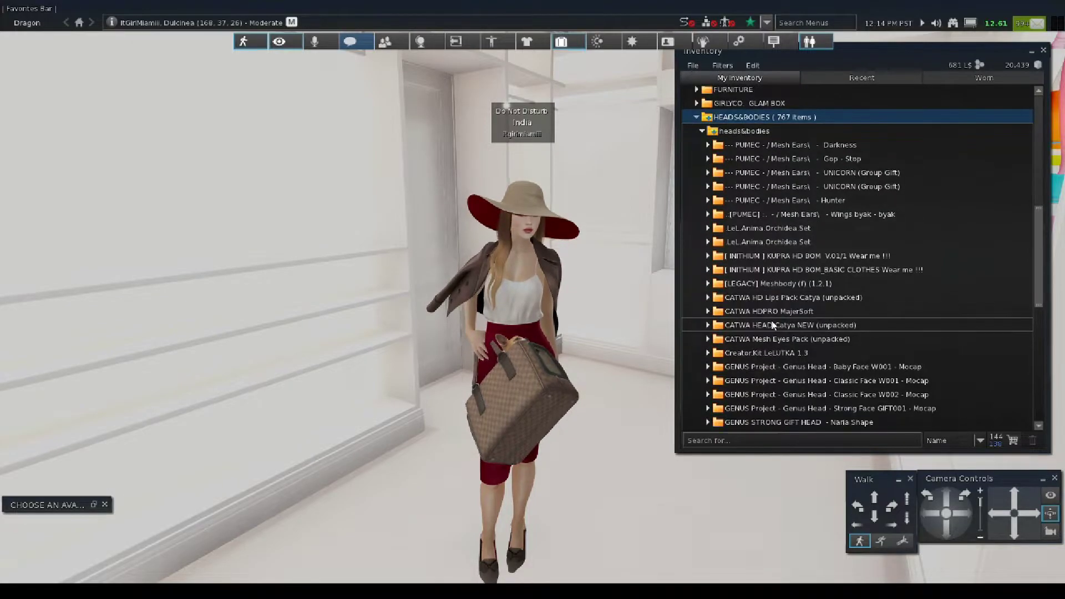
{"action": "left_click", "coordinate": [709, 271]}
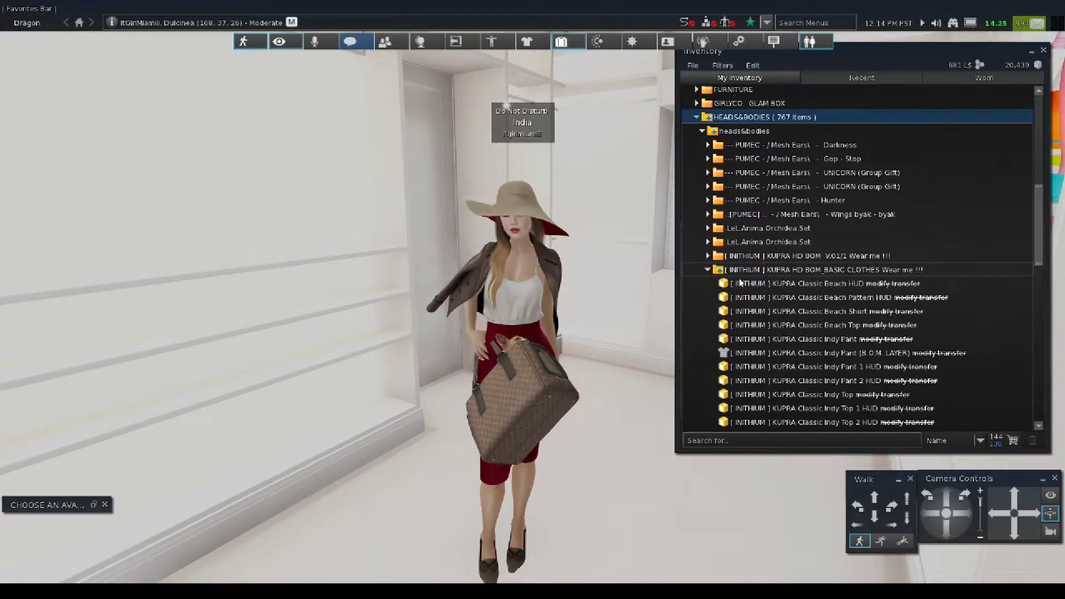
{"action": "scroll", "coordinate": [818, 296], "scroll_direction": "down", "scroll_amount": 2}
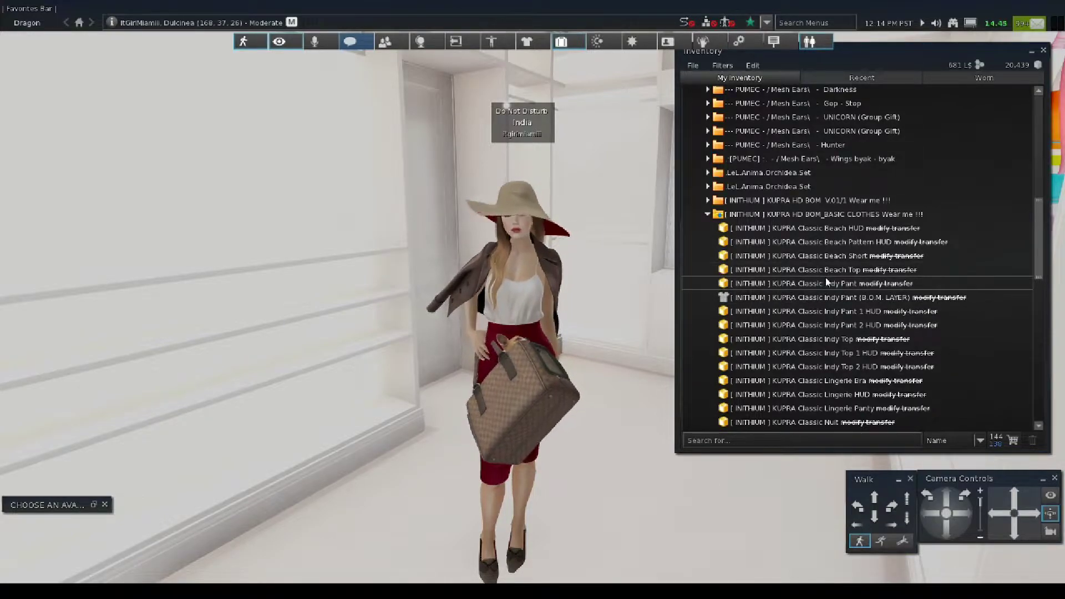
Add the KUPRA Classic Beach Top and KUPRA Classic Indy Pant to the avatar, and collapse the clothes folder.
{"action": "right_click", "coordinate": [829, 274]}
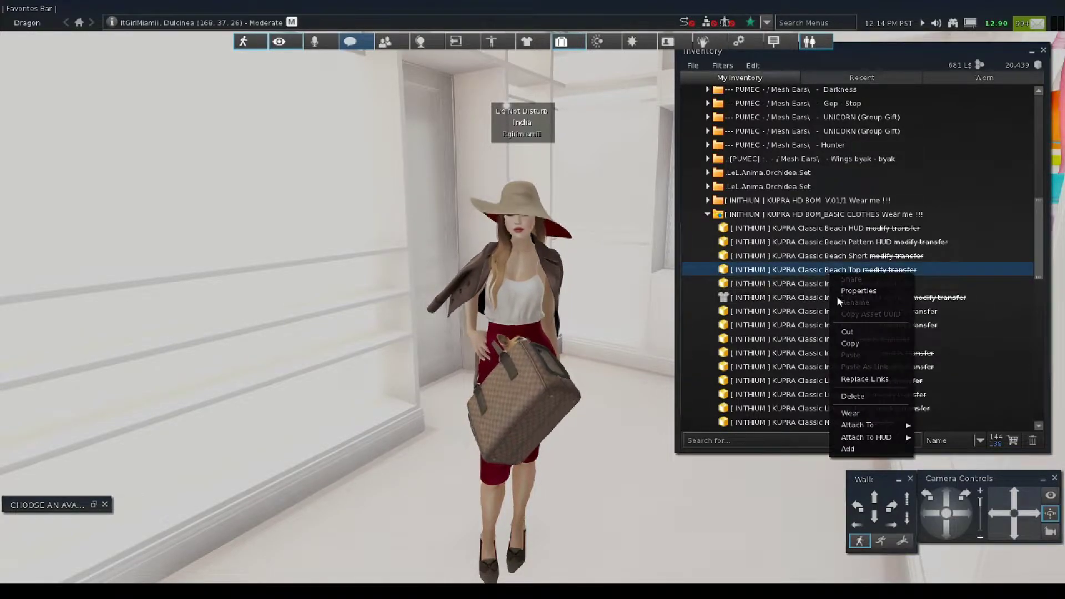
{"action": "left_click", "coordinate": [848, 449]}
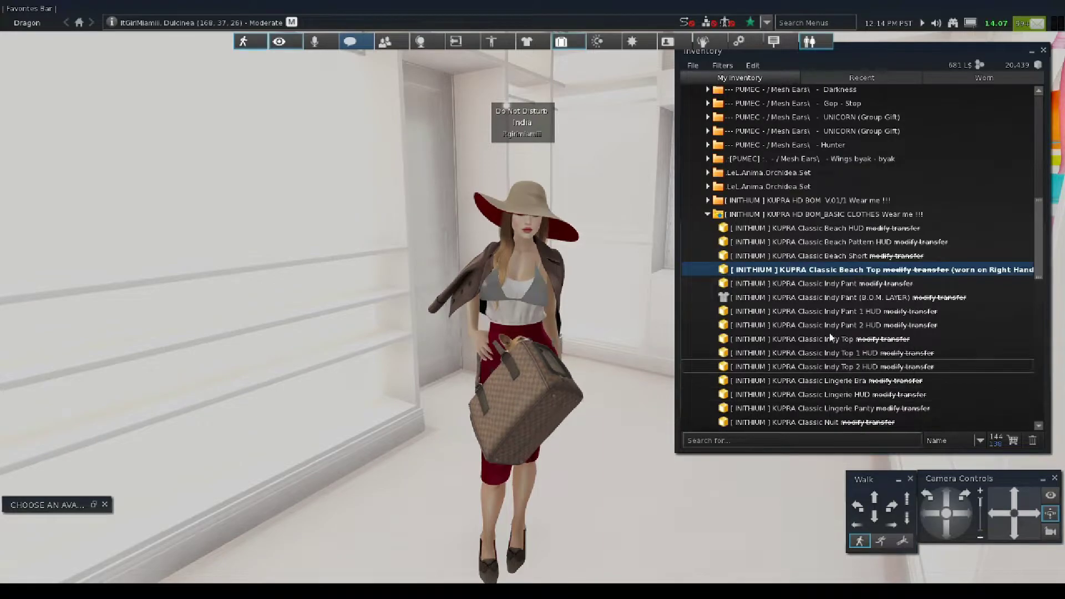
{"action": "right_click", "coordinate": [814, 285]}
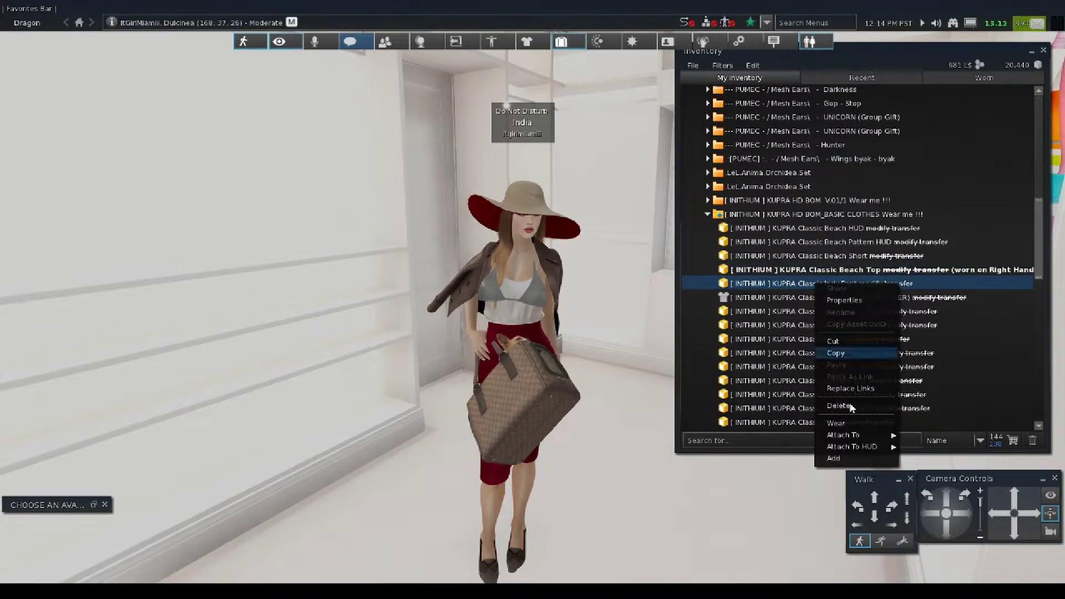
{"action": "left_click", "coordinate": [831, 463]}
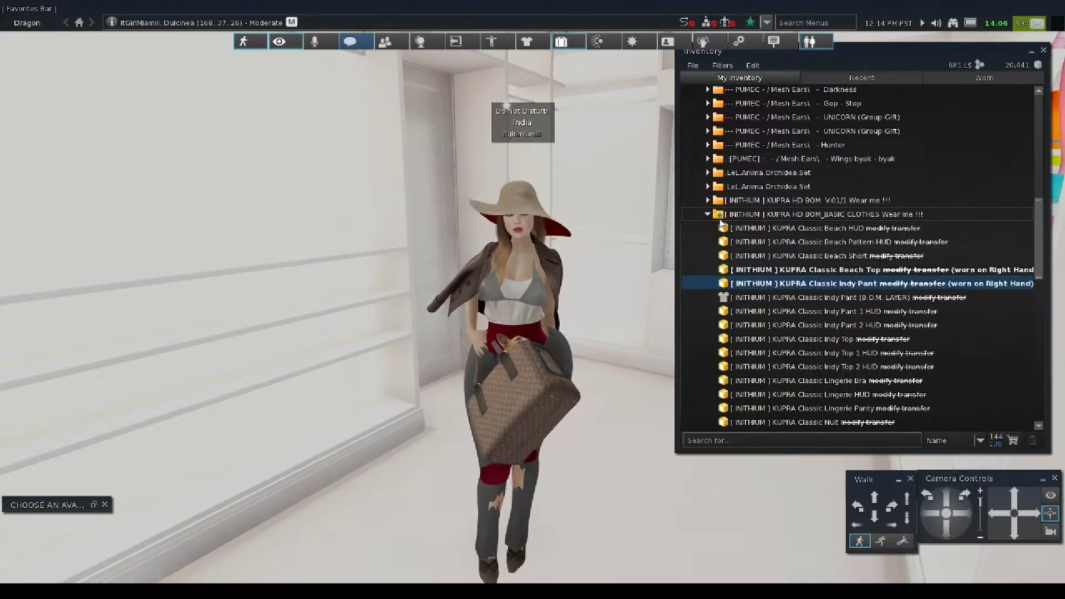
{"action": "left_click", "coordinate": [708, 214]}
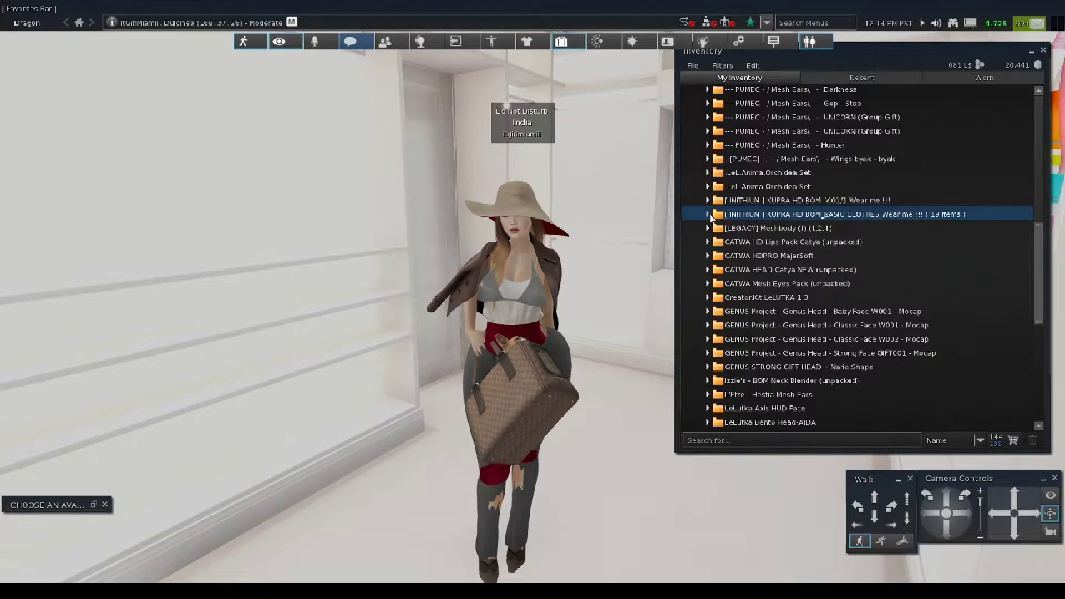
List only the worn items and detach the female Animation Overrider and the Bitsy Brown Leather Jacket.
{"action": "left_click", "coordinate": [952, 79]}
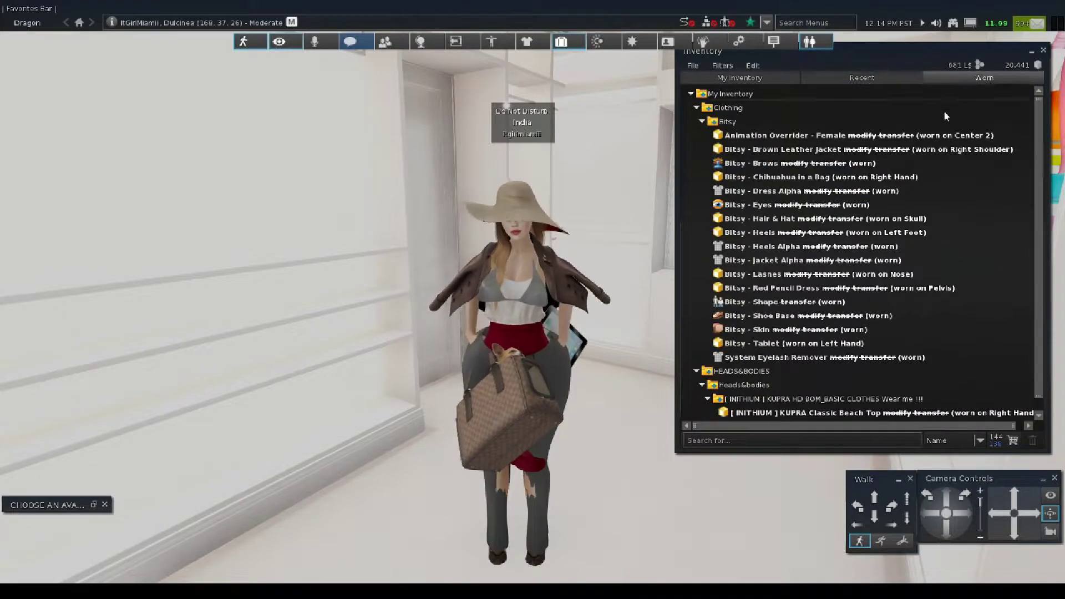
{"action": "right_click", "coordinate": [770, 139]}
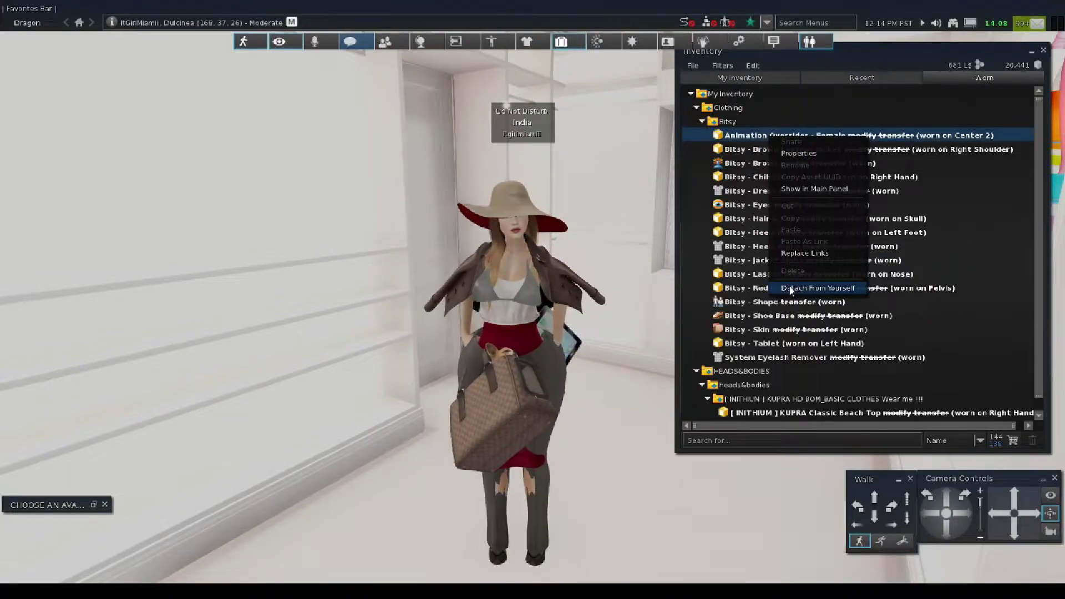
{"action": "left_click", "coordinate": [746, 179]}
{"action": "right_click", "coordinate": [737, 136]}
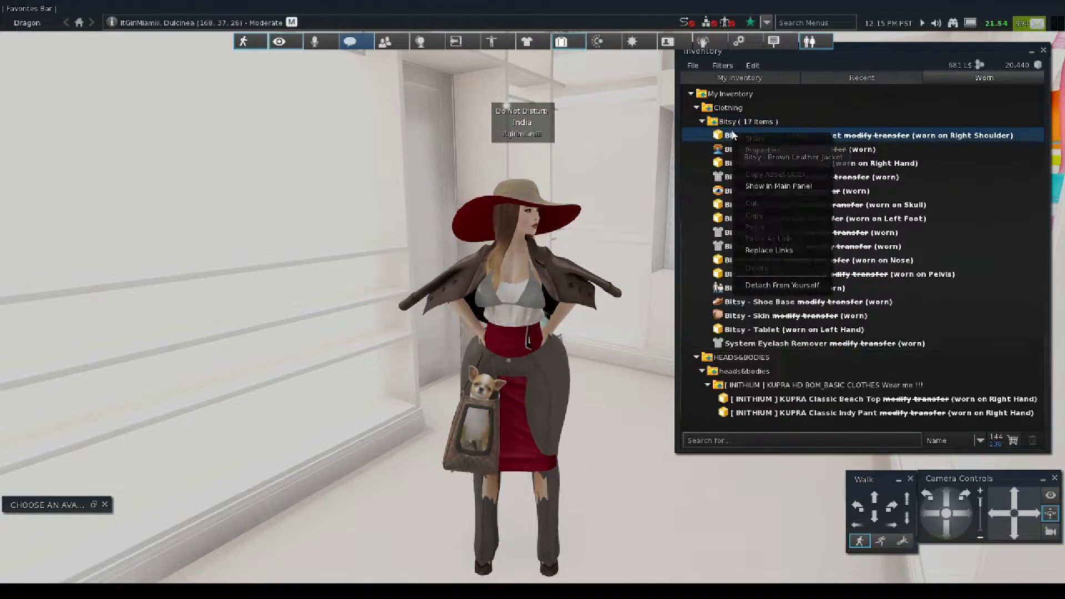
{"action": "left_click", "coordinate": [783, 285]}
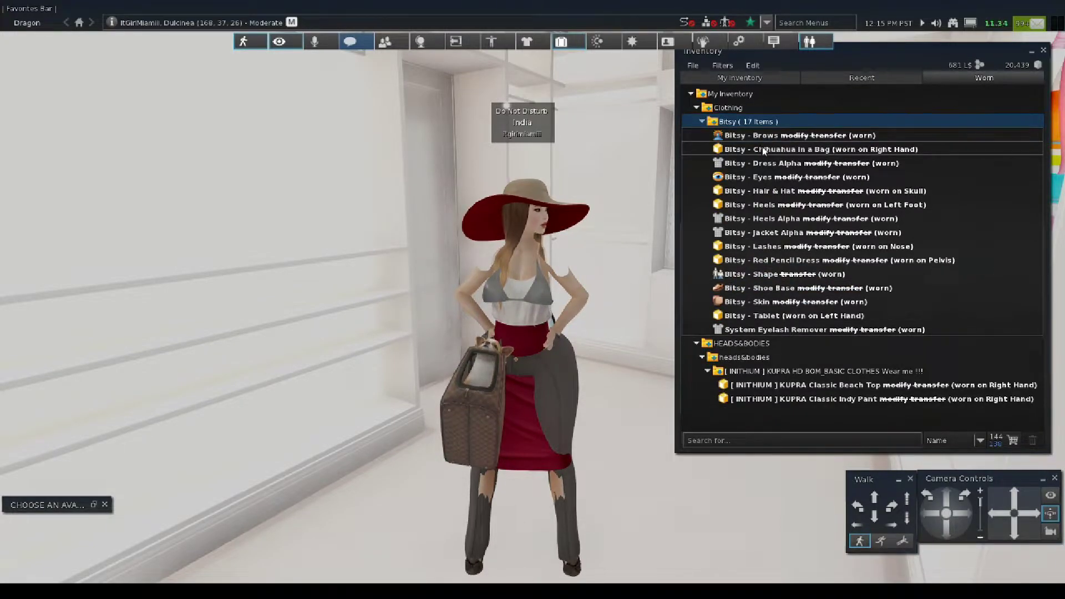
Detach the Bitsy Chihuahua in a Bag and take off the Bitsy Dress Alpha.
{"action": "right_click", "coordinate": [760, 148]}
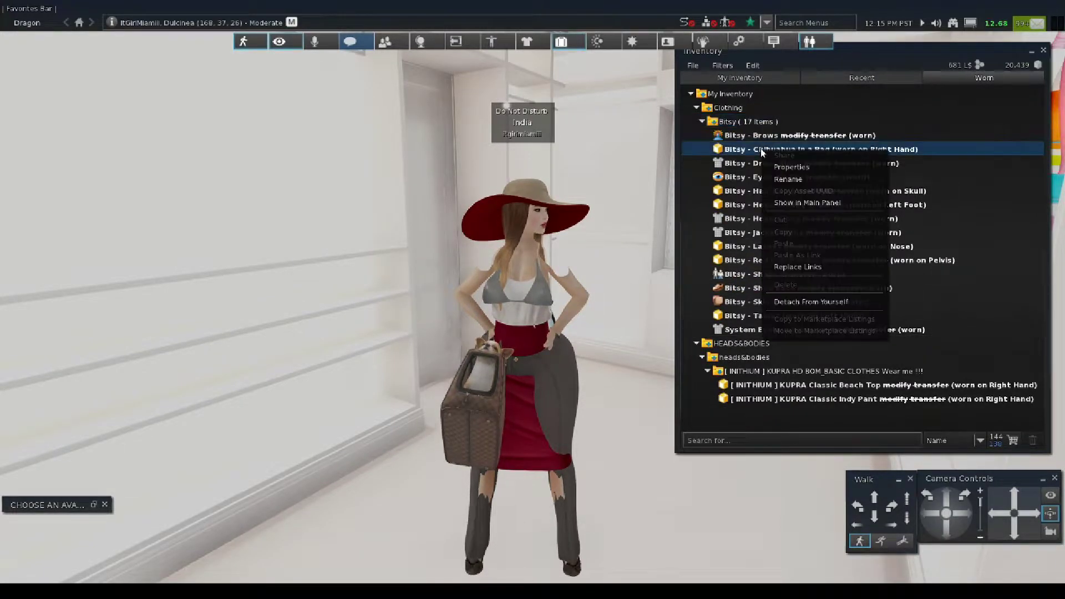
{"action": "left_click", "coordinate": [794, 302]}
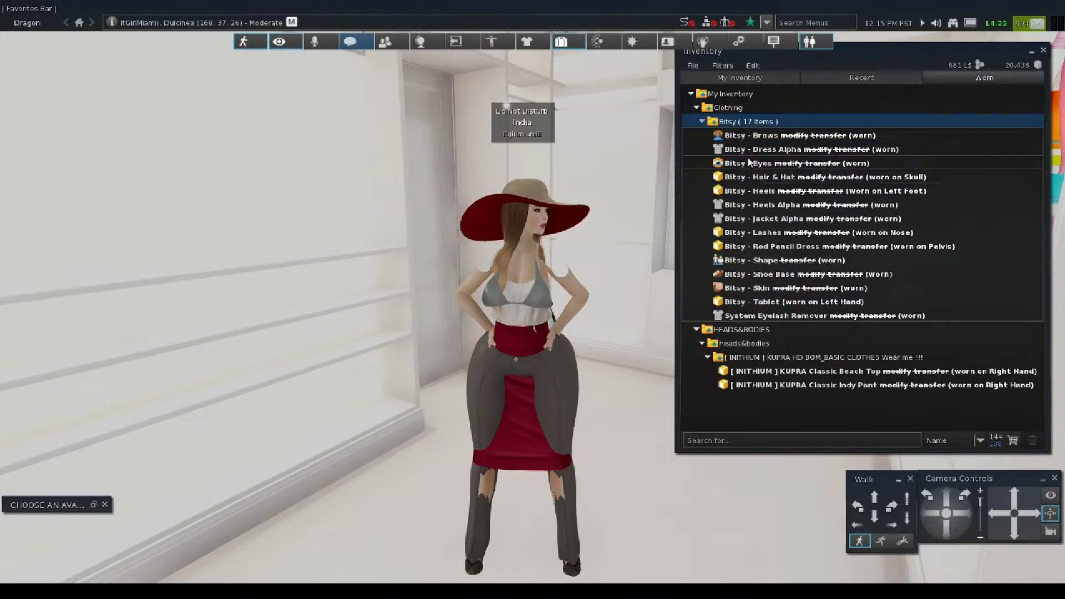
{"action": "right_click", "coordinate": [751, 151]}
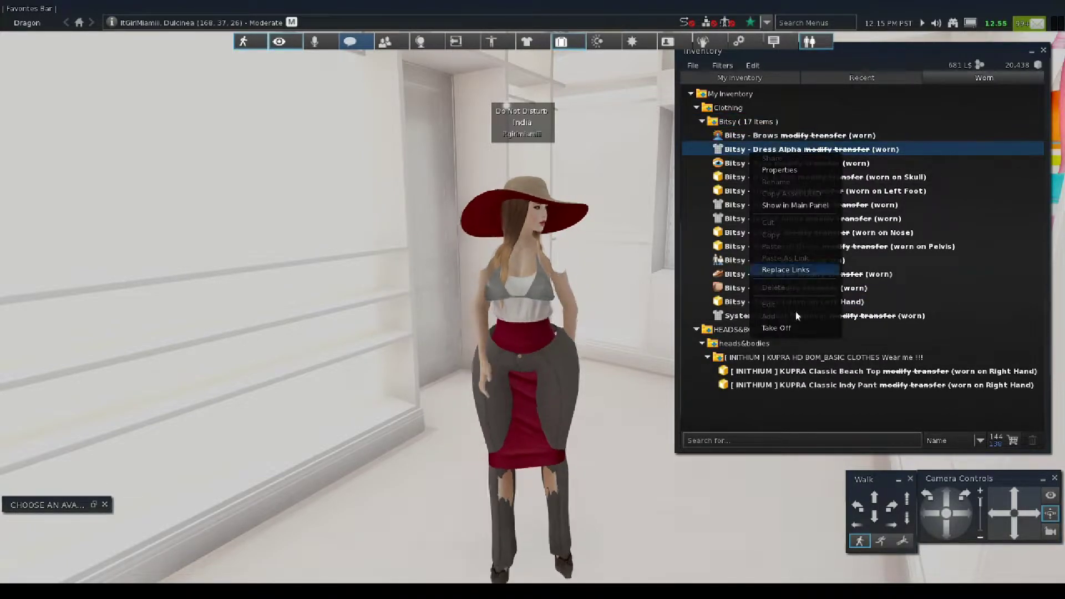
{"action": "left_click", "coordinate": [783, 328]}
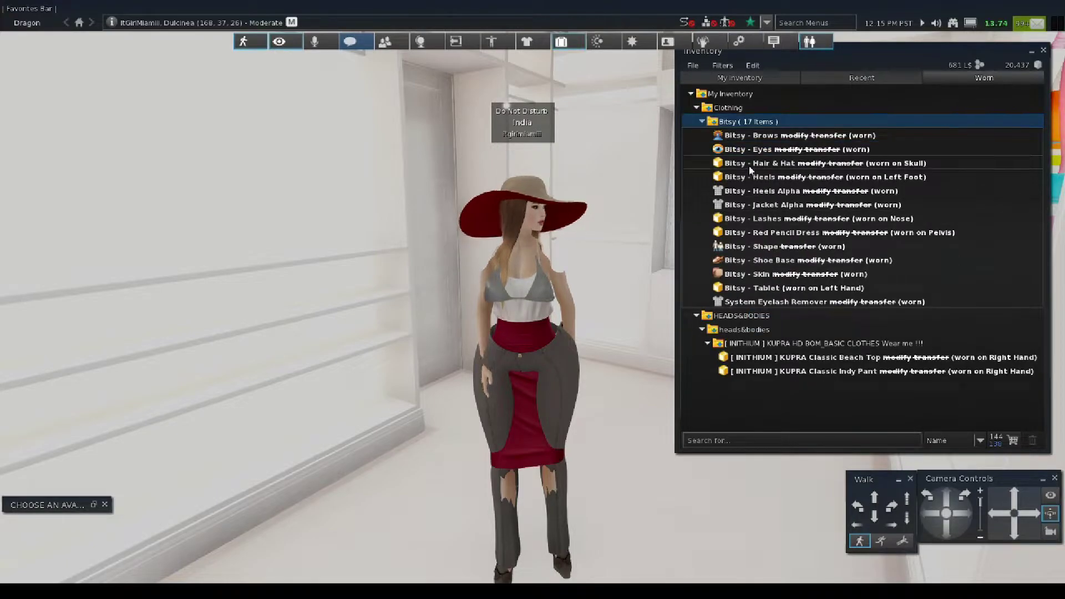
Detach the Bitsy Hair & Hat and the Bitsy Heels from the avatar.
{"action": "right_click", "coordinate": [752, 167]}
{"action": "left_click", "coordinate": [793, 318]}
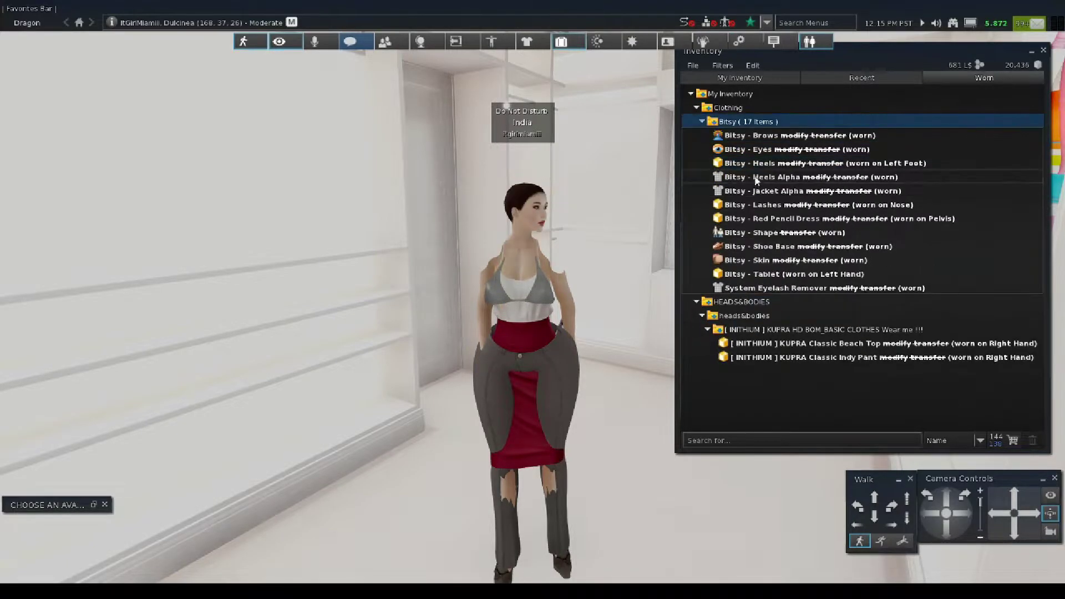
{"action": "left_click", "coordinate": [757, 166]}
{"action": "right_click", "coordinate": [757, 165]}
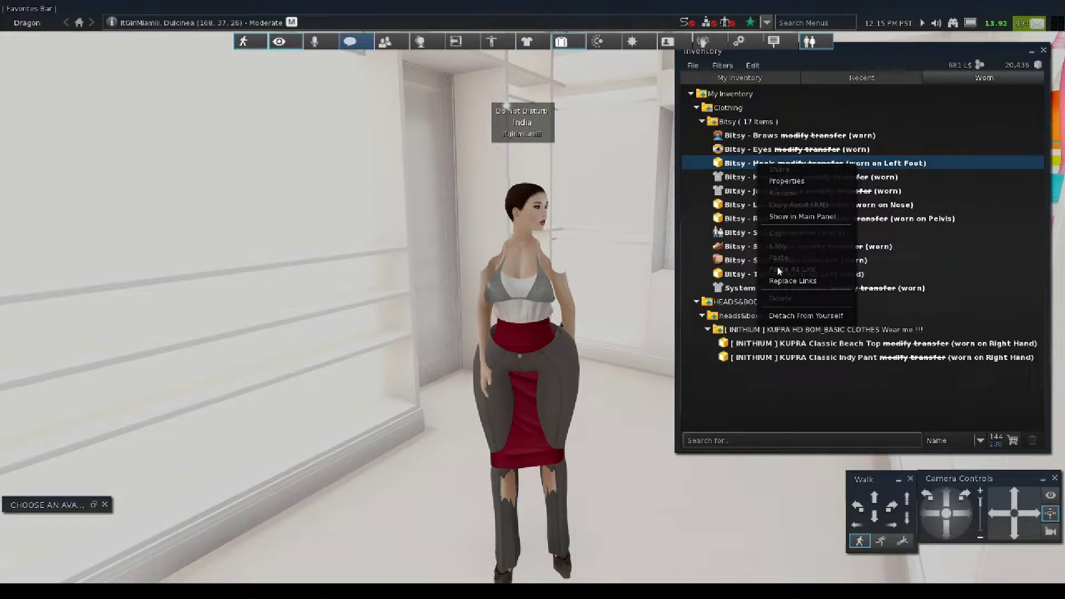
{"action": "left_click", "coordinate": [782, 319]}
Take off the Bitsy Heels Alpha and the Bitsy Jacket Alpha.
{"action": "right_click", "coordinate": [748, 165]}
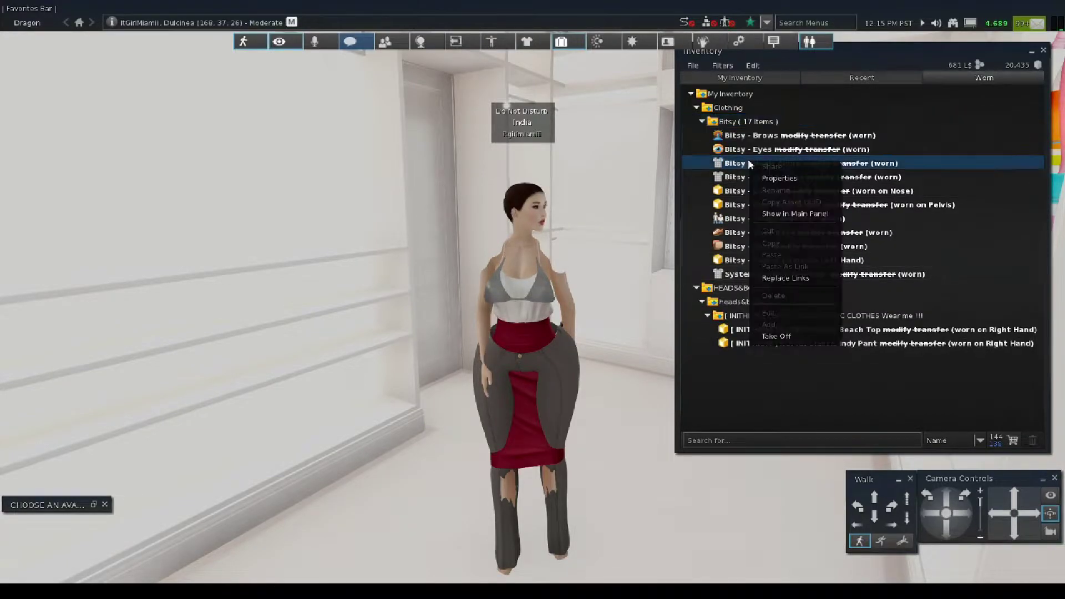
{"action": "left_click", "coordinate": [778, 336]}
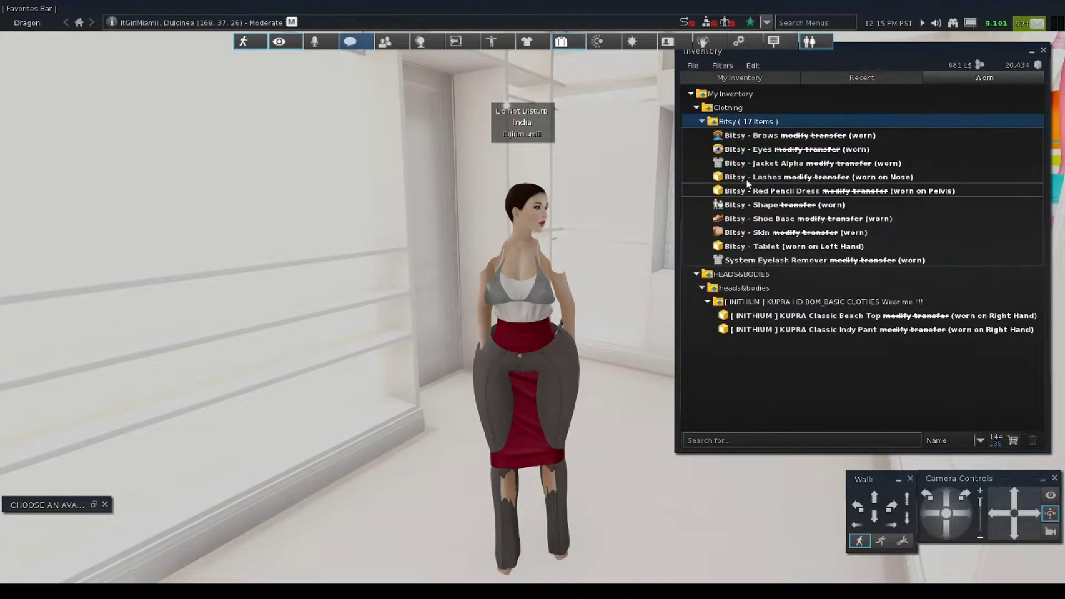
{"action": "right_click", "coordinate": [743, 164]}
{"action": "left_click", "coordinate": [774, 338]}
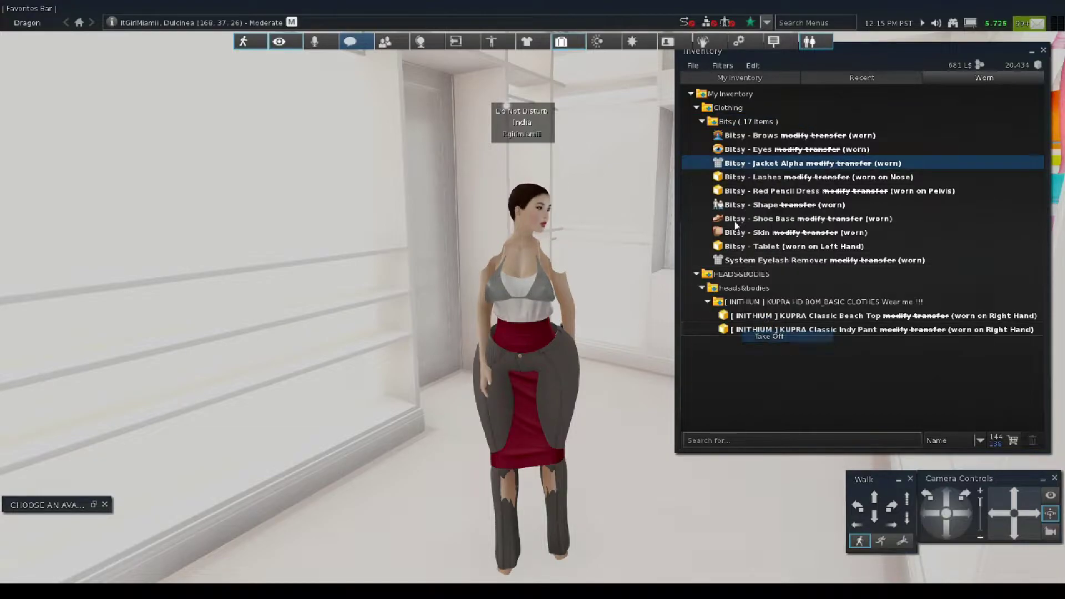
Detach the Bitsy Lashes and the Bitsy Red Pencil Dress from the avatar.
{"action": "right_click", "coordinate": [746, 164]}
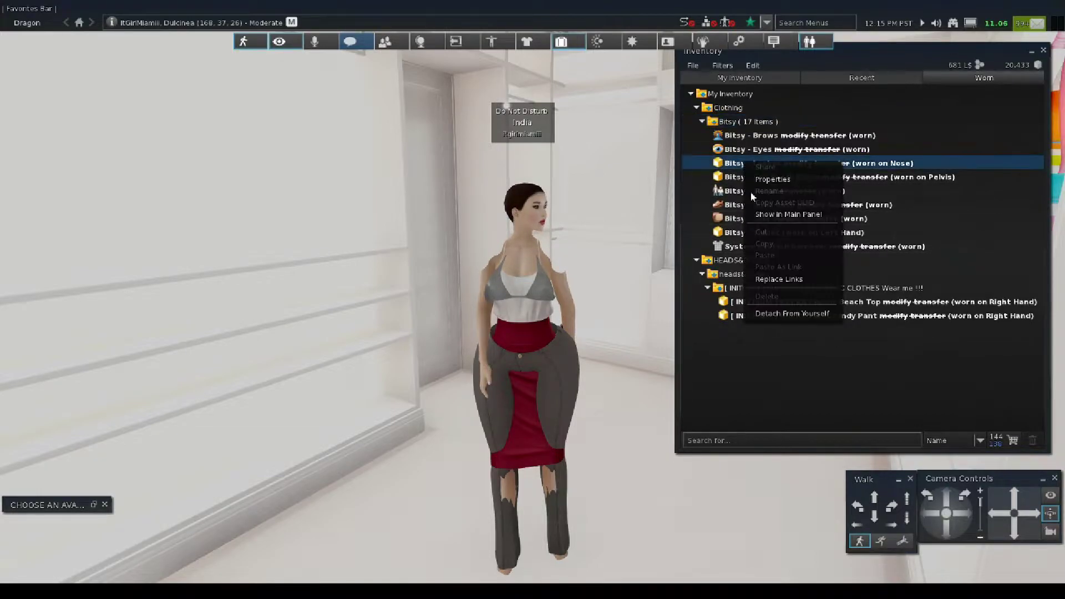
{"action": "left_click", "coordinate": [781, 314]}
{"action": "right_click", "coordinate": [744, 165]}
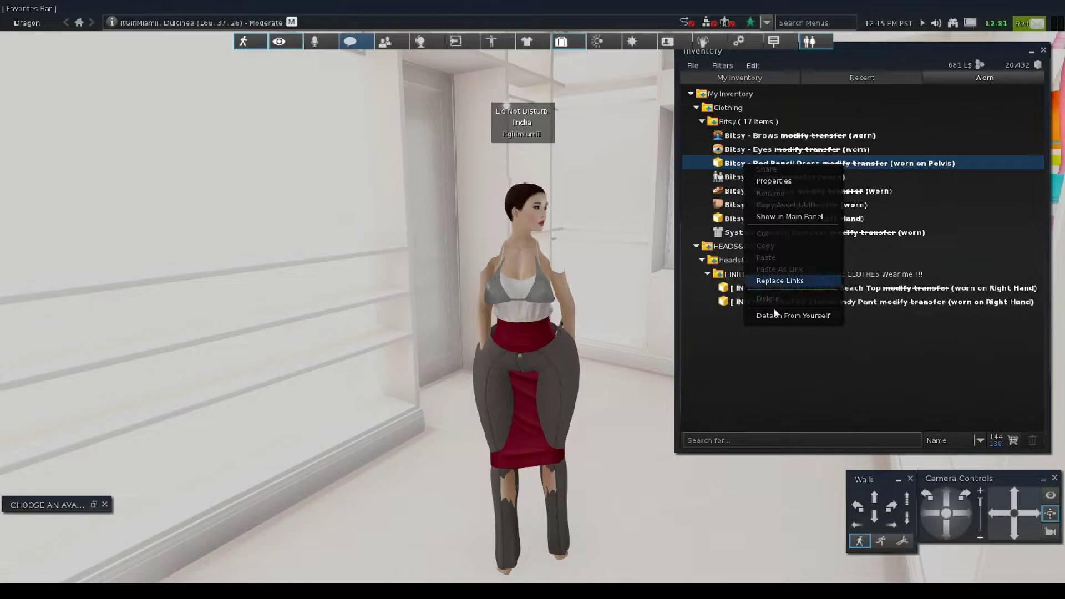
{"action": "left_click", "coordinate": [777, 315]}
Take off the Bitsy Shoe Base and detach the Bitsy Tablet from the avatar.
{"action": "right_click", "coordinate": [774, 177]}
{"action": "left_click", "coordinate": [788, 359]}
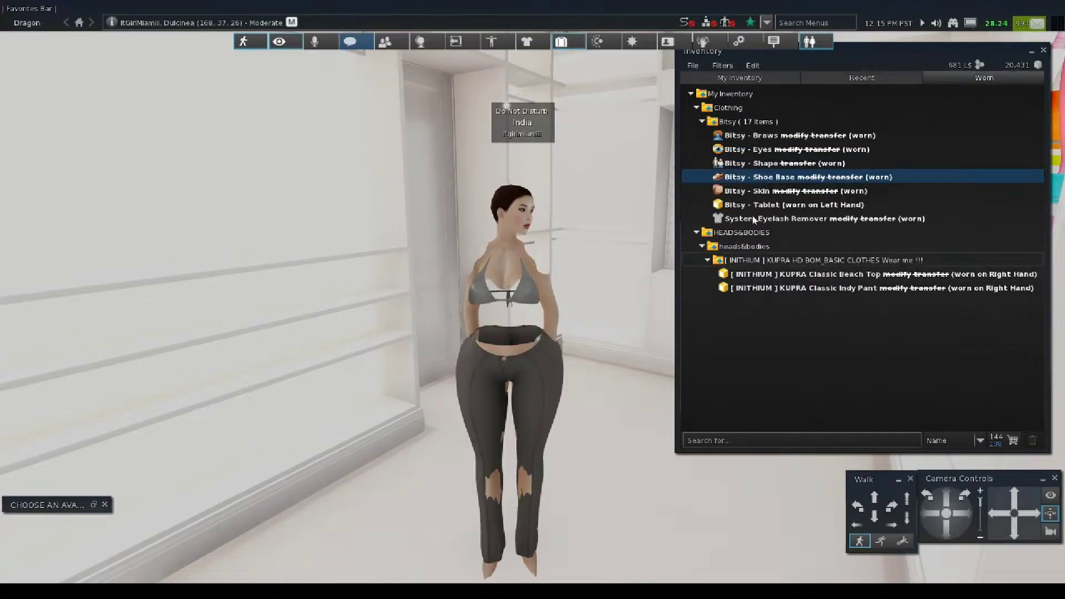
{"action": "right_click", "coordinate": [744, 199]}
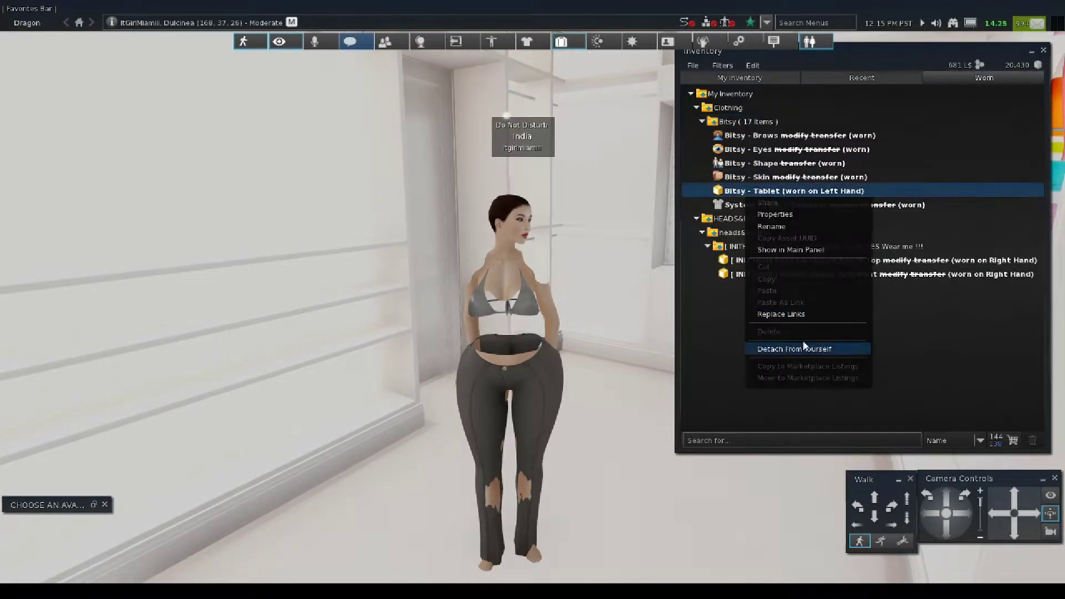
{"action": "left_click", "coordinate": [785, 347]}
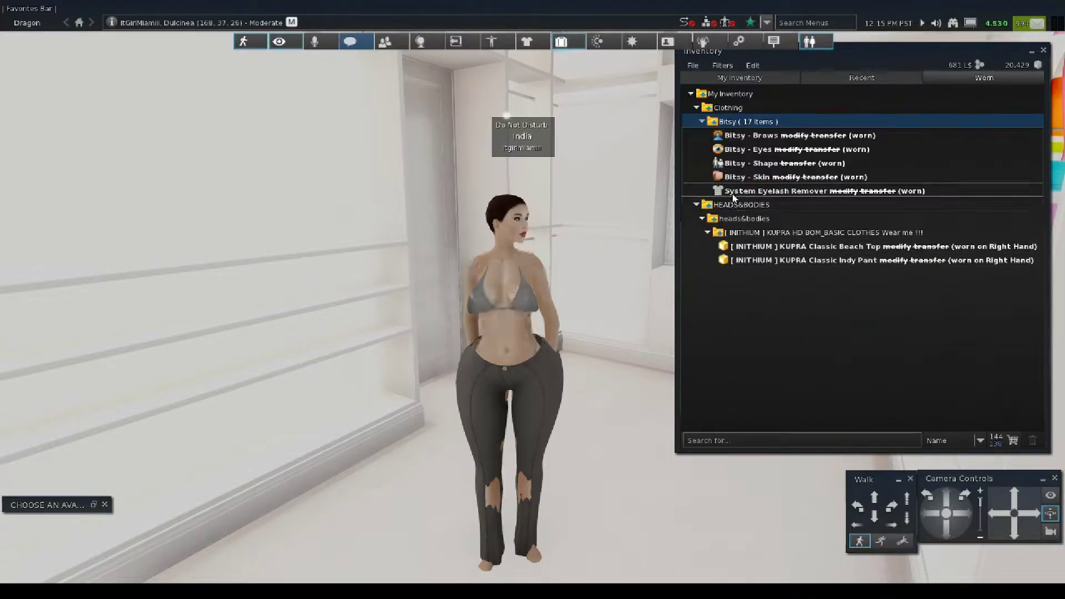
Take off the System Eyelash Remover, collapse the worn Bitsy folder, and return to the full inventory list.
{"action": "right_click", "coordinate": [732, 194]}
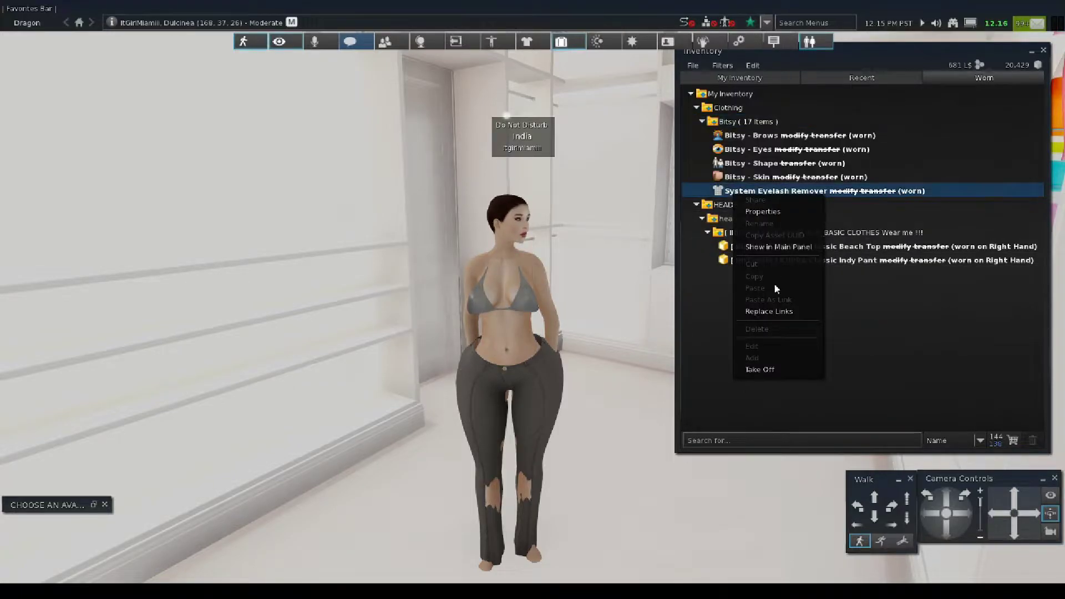
{"action": "left_click", "coordinate": [760, 369]}
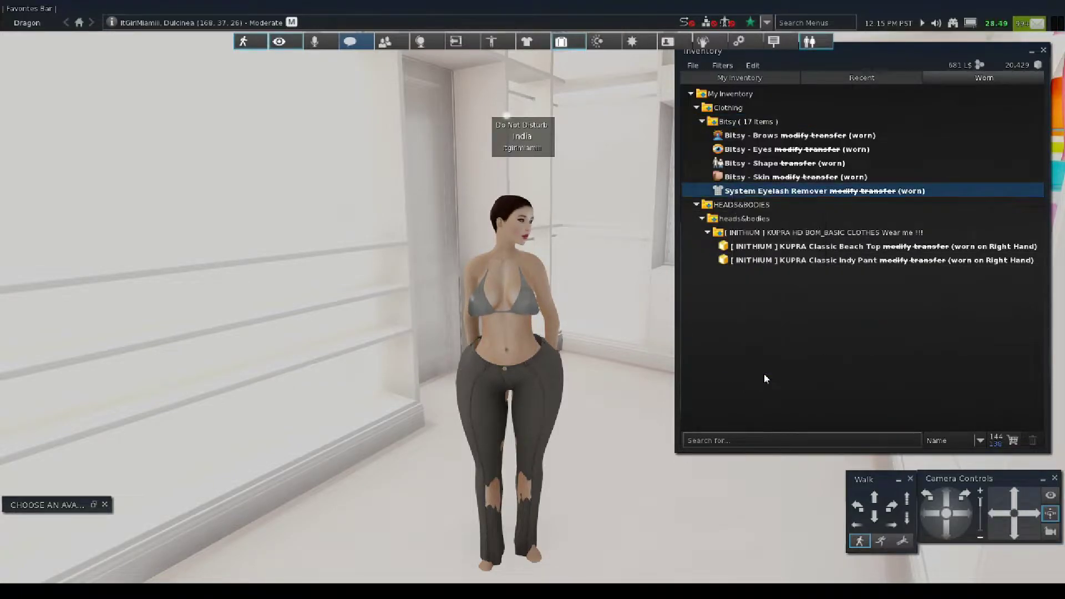
{"action": "left_click", "coordinate": [701, 121]}
{"action": "left_click", "coordinate": [700, 81]}
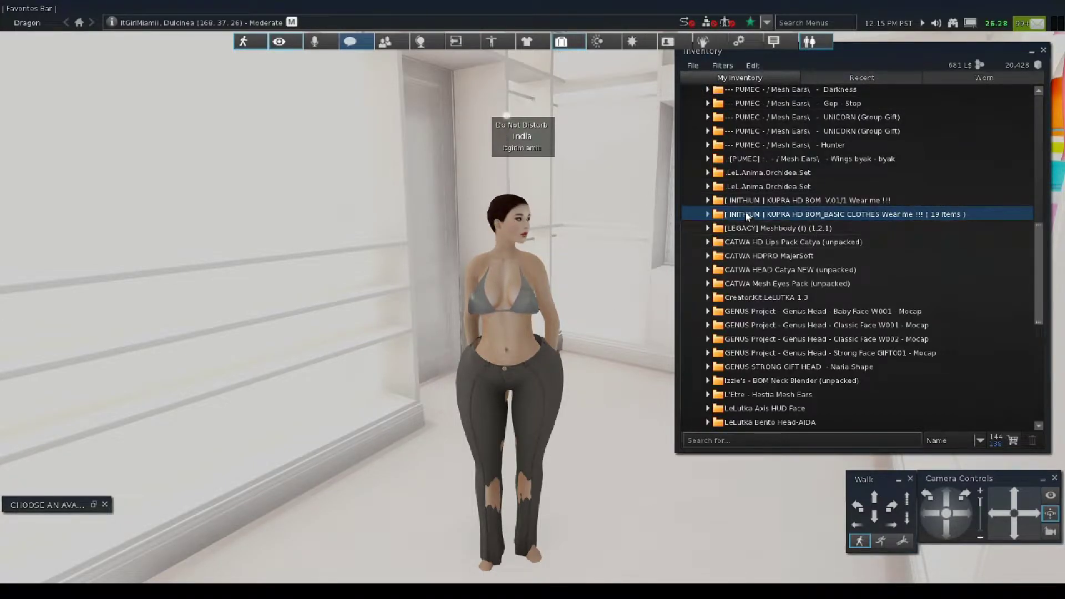
Add the CATWA HEAD HDPRO MajerSoft BentoEar v1.3 from the CATWA HDPRO MajerSoft folder to the avatar.
{"action": "scroll", "coordinate": [793, 183], "scroll_direction": "up", "scroll_amount": 4}
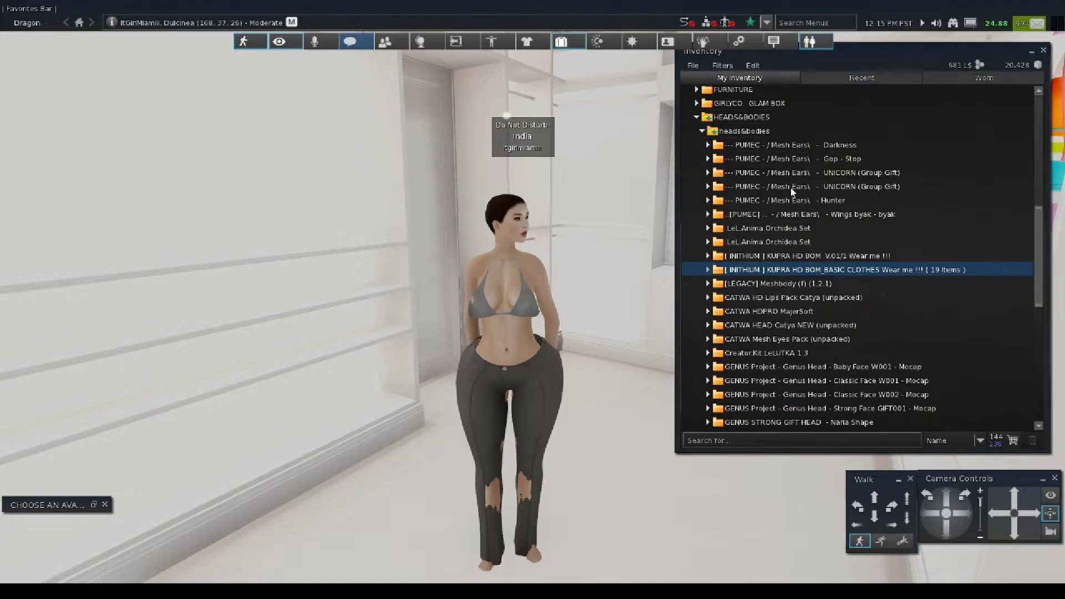
{"action": "scroll", "coordinate": [776, 268], "scroll_direction": "down", "scroll_amount": 2}
{"action": "scroll", "coordinate": [776, 268], "scroll_direction": "down", "scroll_amount": 2}
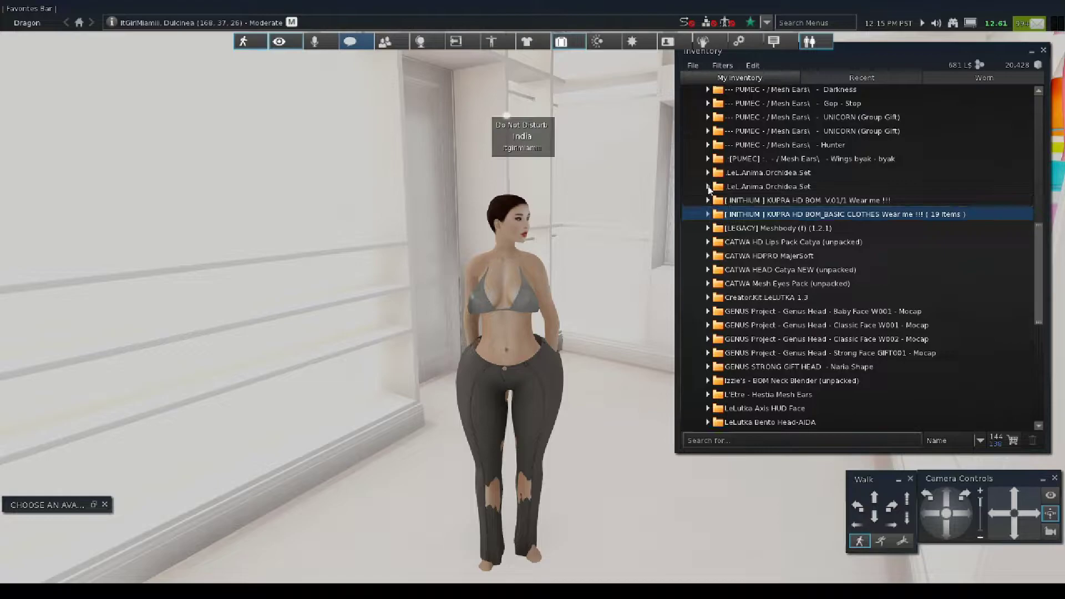
{"action": "left_click", "coordinate": [708, 256]}
{"action": "scroll", "coordinate": [773, 304], "scroll_direction": "down", "scroll_amount": 5}
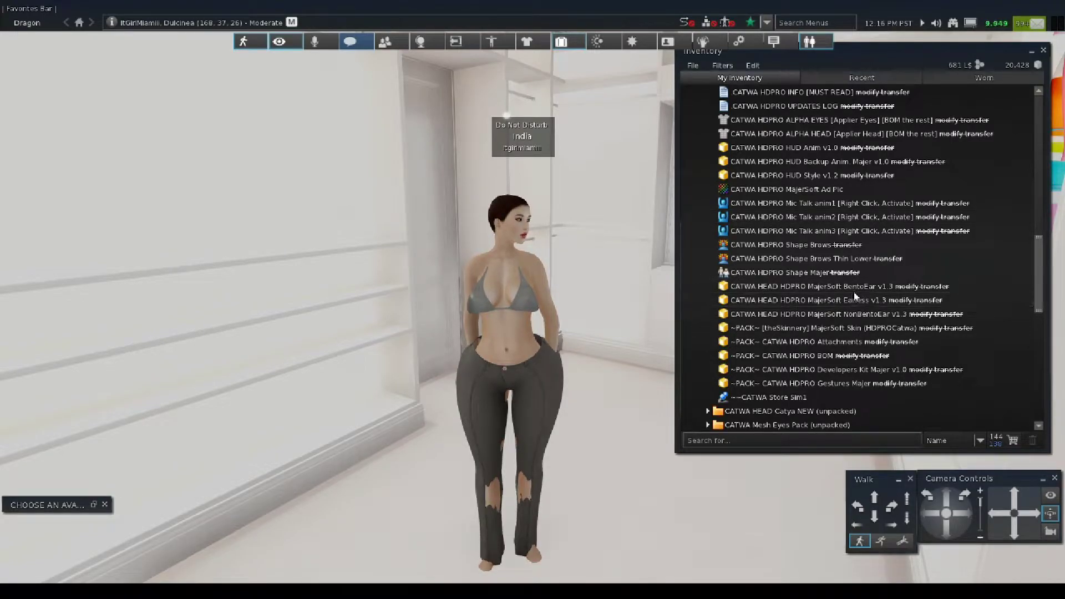
{"action": "right_click", "coordinate": [856, 291]}
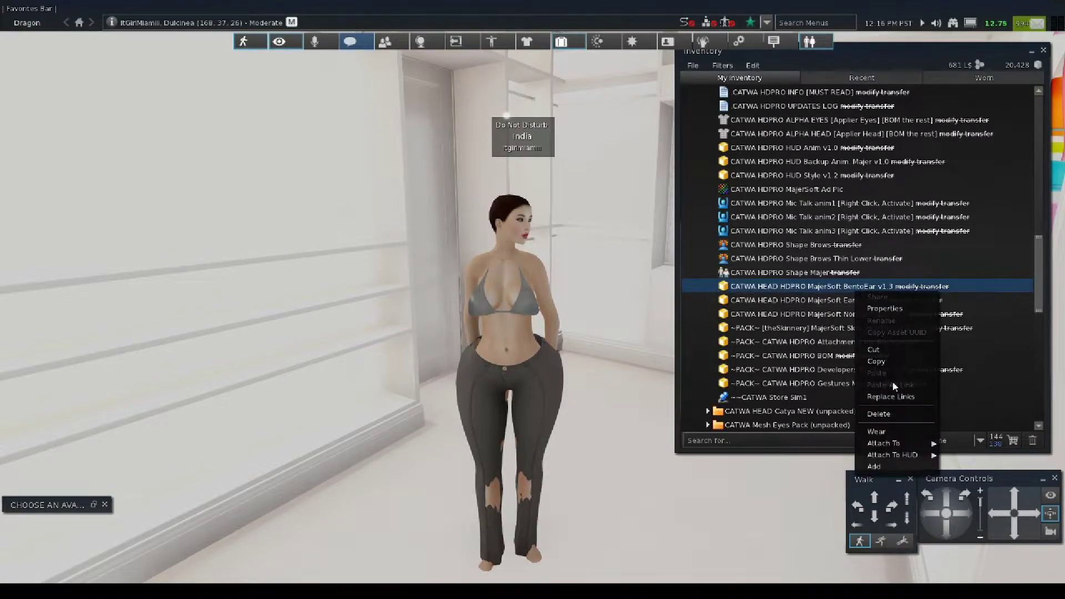
{"action": "left_click", "coordinate": [874, 467]}
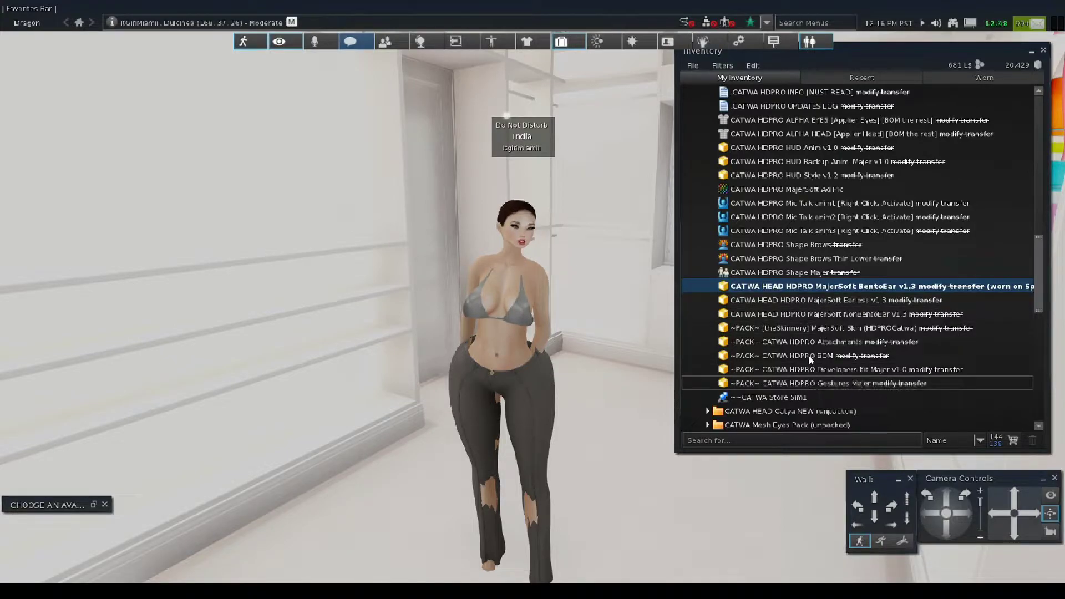
Add the CATWA HDPRO ALPHA EYES layer to the avatar and collapse the CATWA HDPRO MajerSoft folder.
{"action": "scroll", "coordinate": [808, 355], "scroll_direction": "up", "scroll_amount": 5}
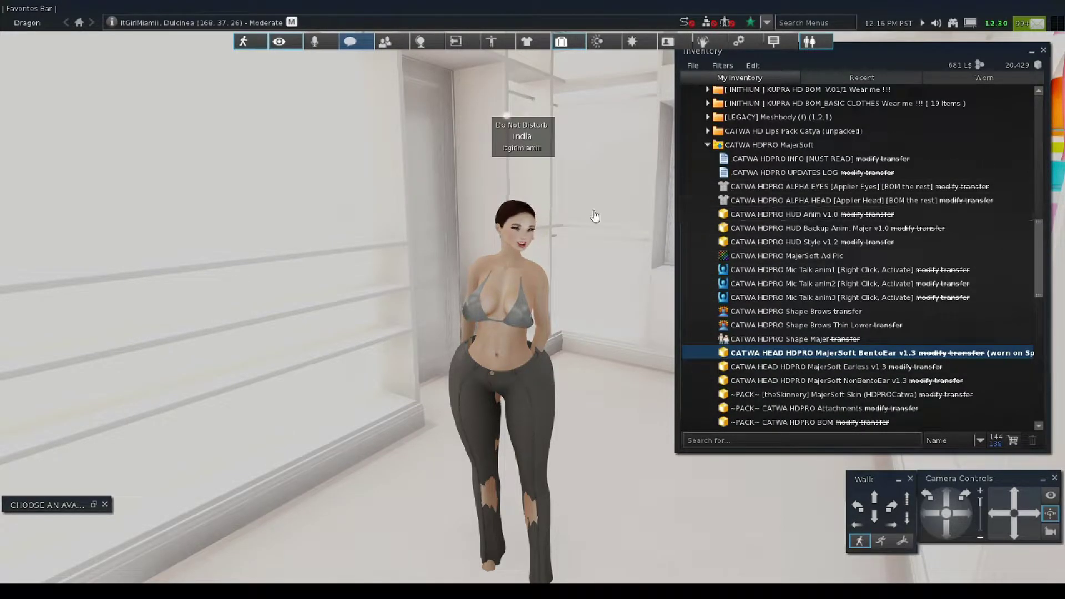
{"action": "scroll", "coordinate": [541, 202], "scroll_direction": "up", "scroll_amount": 5}
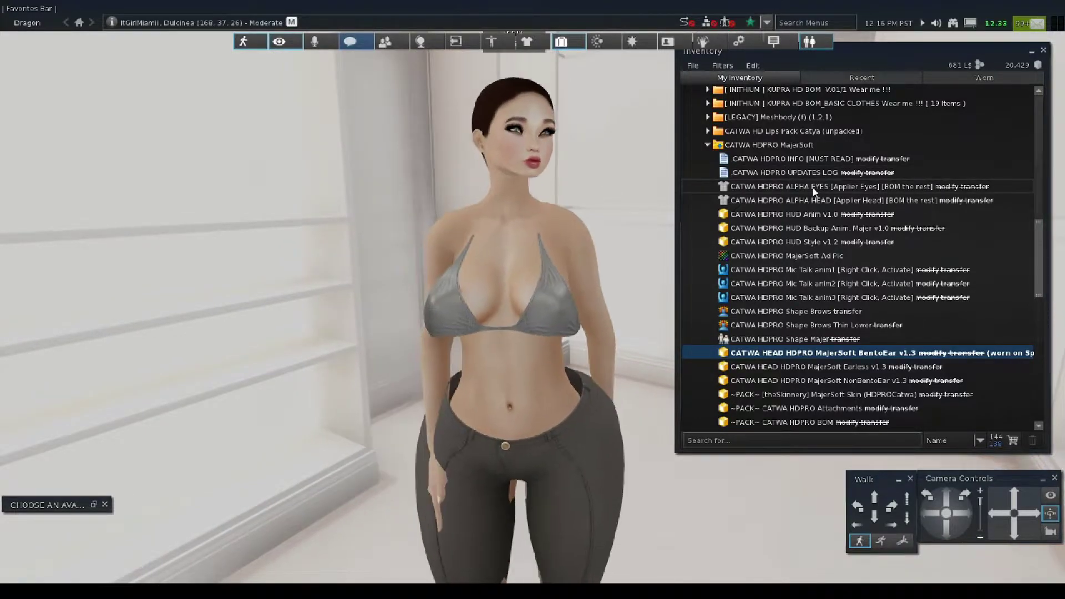
{"action": "right_click", "coordinate": [815, 191]}
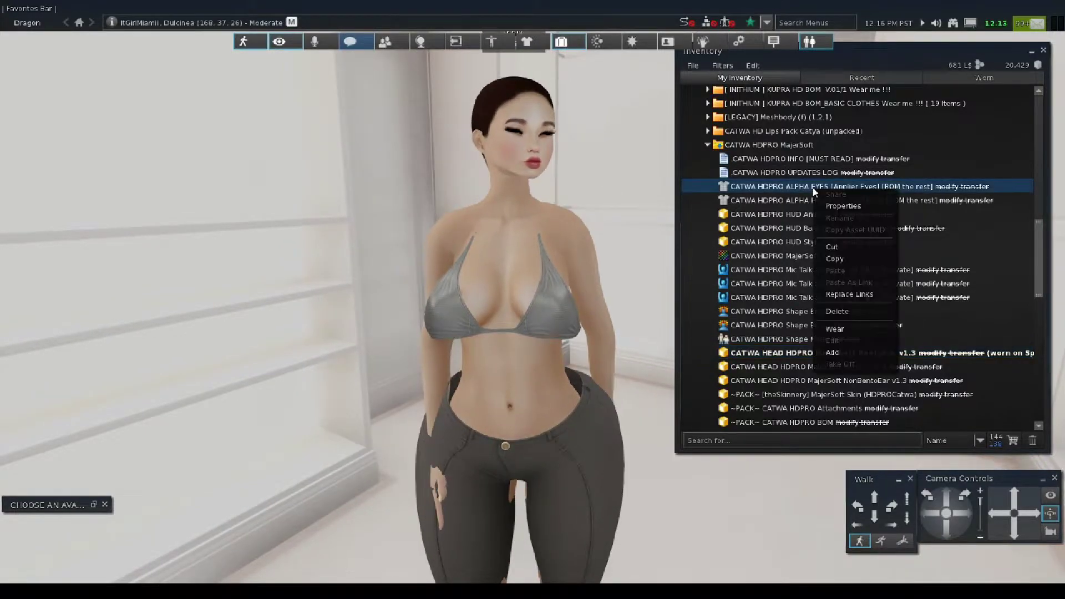
{"action": "left_click", "coordinate": [835, 358]}
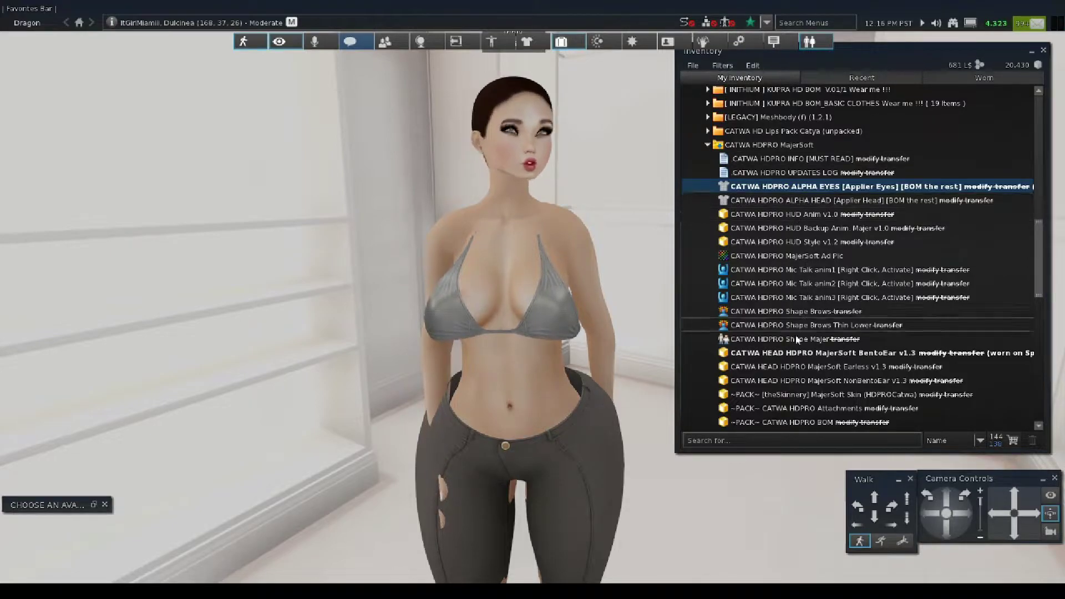
{"action": "left_click", "coordinate": [707, 145]}
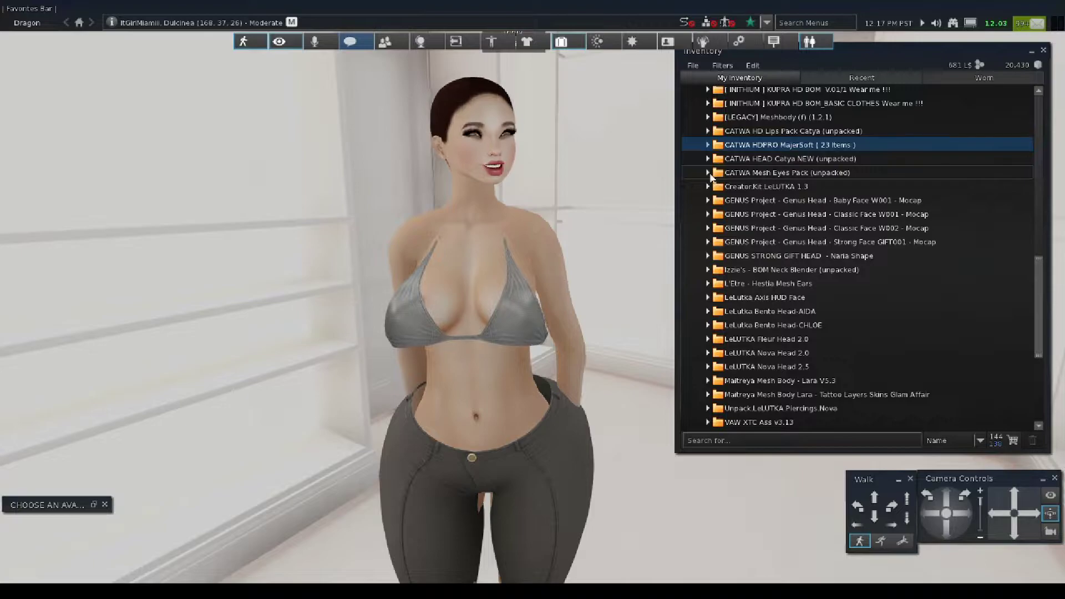
Add the left and right CATWA UN-RIGGED EYE V1.2 from the CATWA Mesh Eyes Pack, and collapse that folder.
{"action": "left_click", "coordinate": [708, 172]}
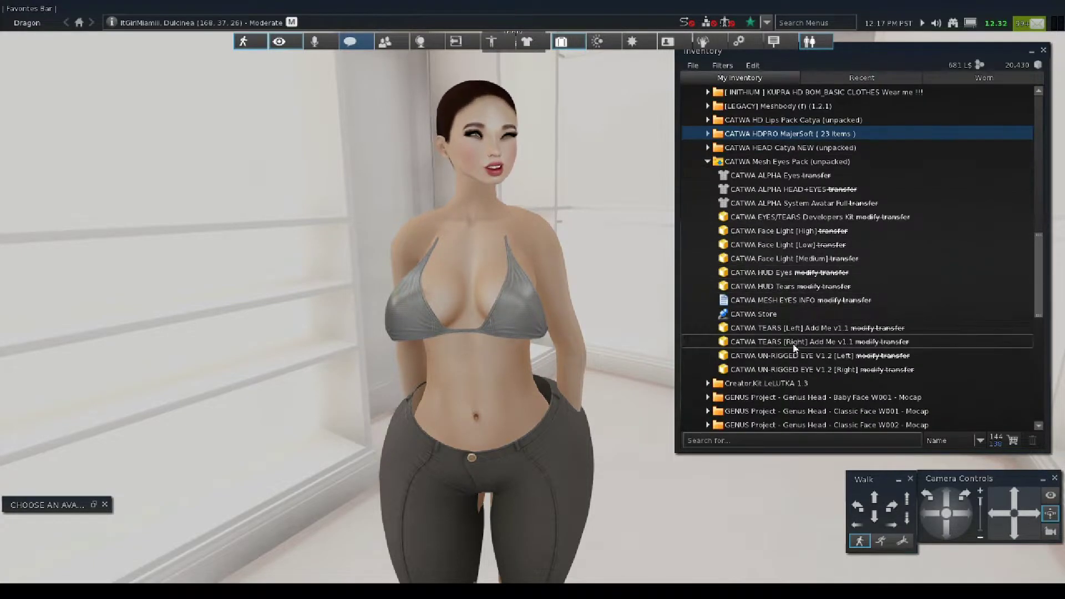
{"action": "scroll", "coordinate": [455, 134], "scroll_direction": "down", "scroll_amount": 5}
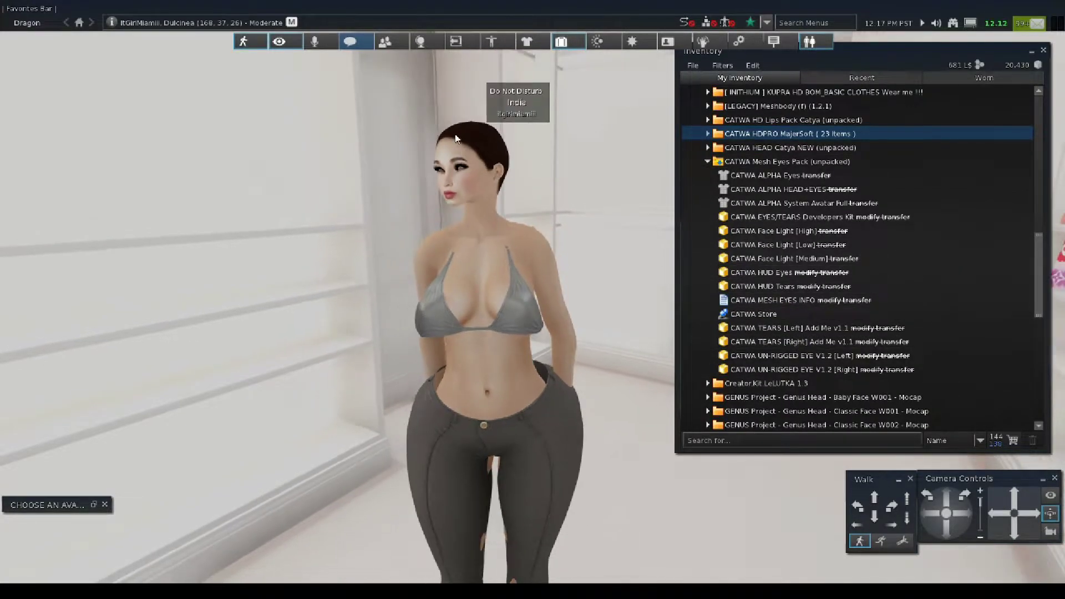
{"action": "scroll", "coordinate": [484, 155], "scroll_direction": "up", "scroll_amount": 5}
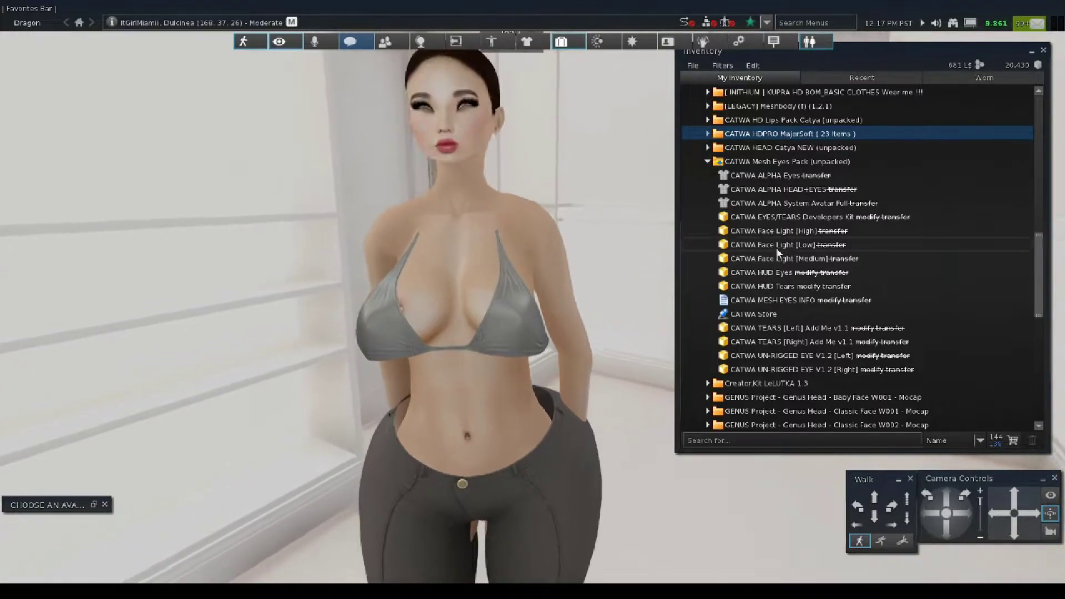
{"action": "right_click", "coordinate": [795, 356]}
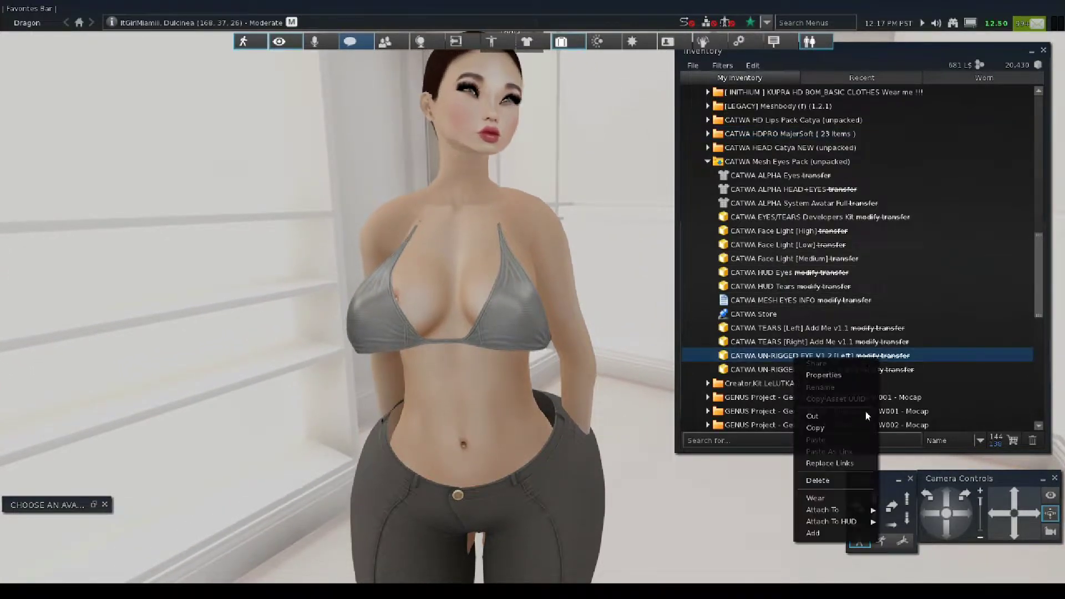
{"action": "left_click", "coordinate": [813, 533]}
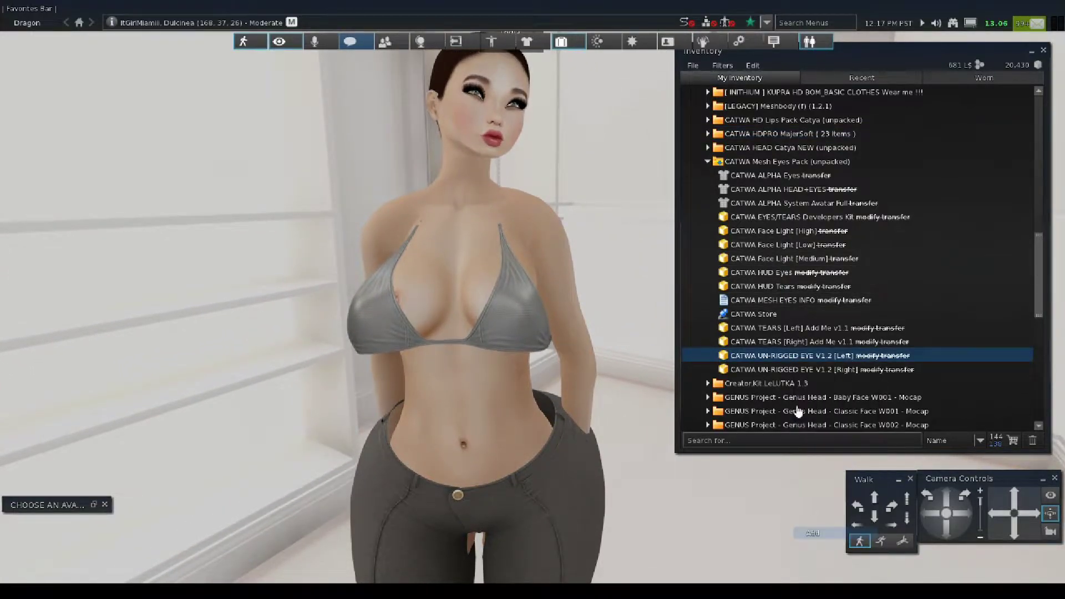
{"action": "right_click", "coordinate": [734, 373]}
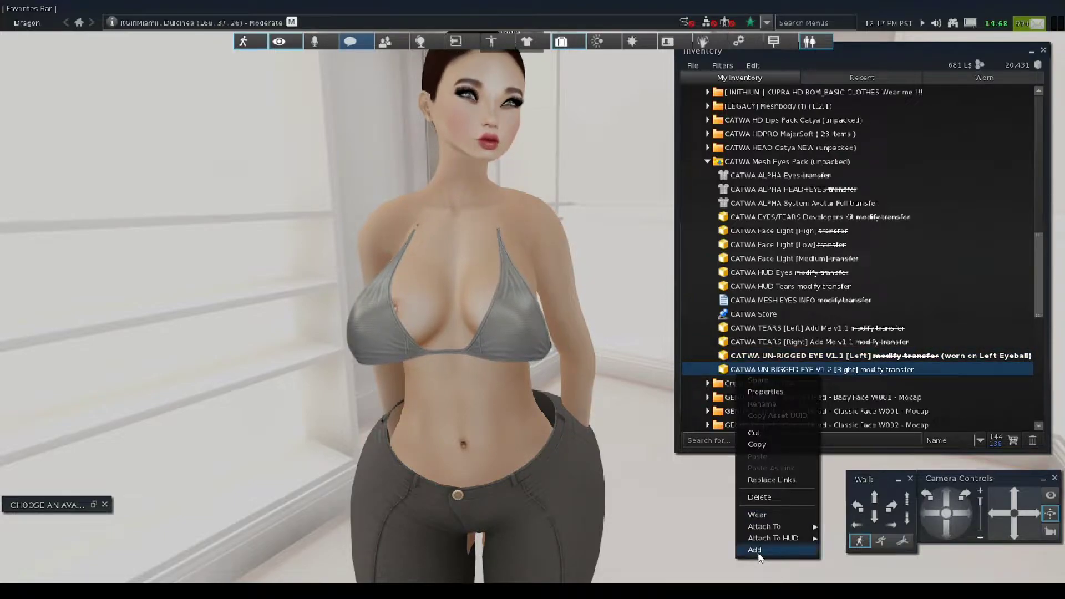
{"action": "left_click", "coordinate": [777, 551]}
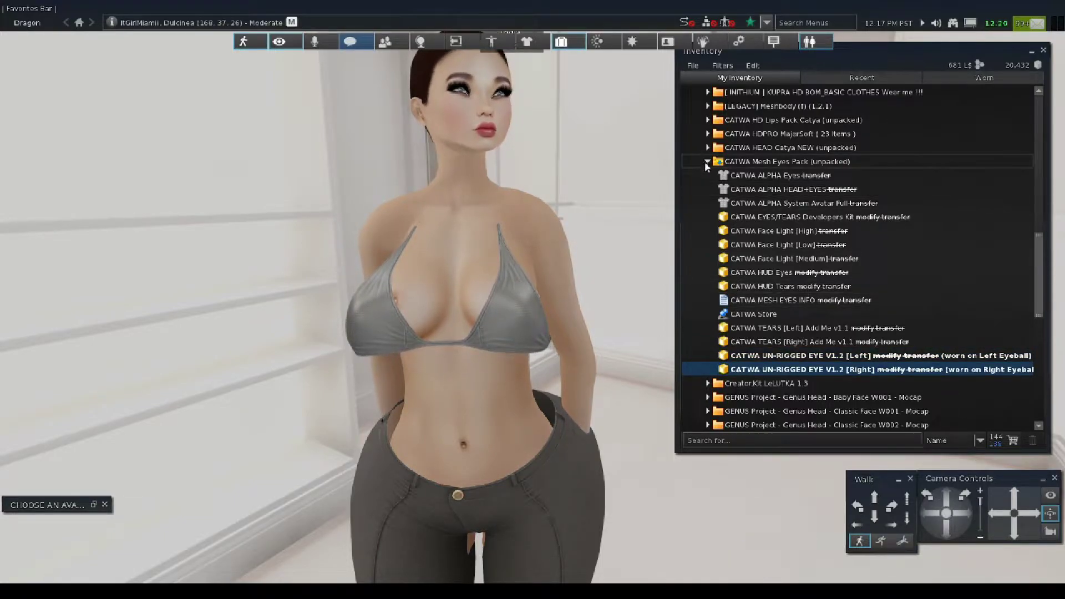
{"action": "left_click", "coordinate": [707, 161]}
Look over the avatar's new head and browse the contents of the CATWA HEAD Catya NEW (unpacked) folder.
{"action": "scroll", "coordinate": [464, 108], "scroll_direction": "down", "scroll_amount": 5}
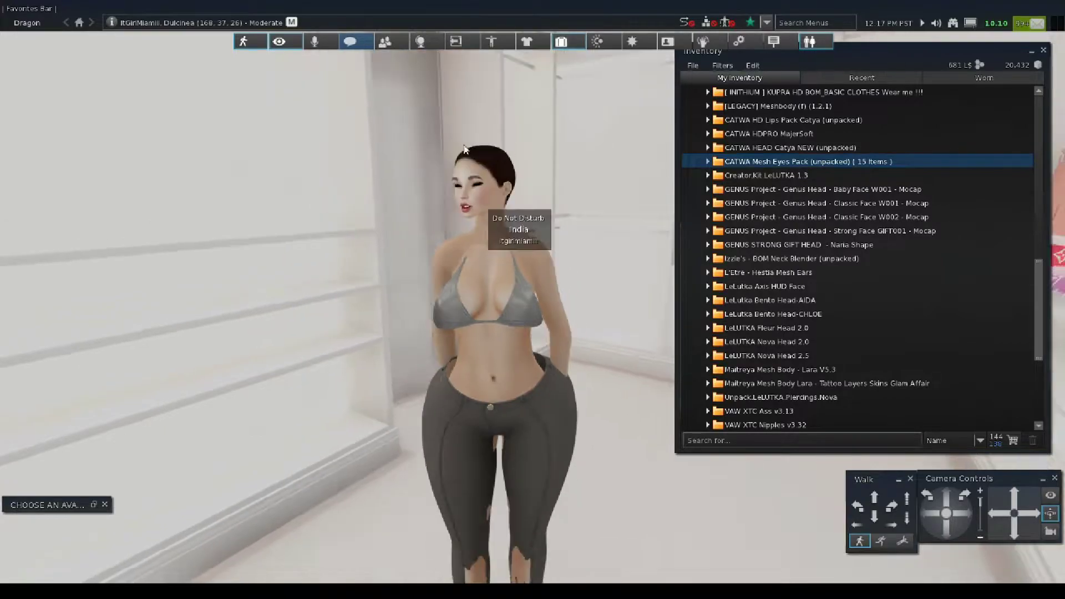
{"action": "scroll", "coordinate": [468, 164], "scroll_direction": "up", "scroll_amount": 3}
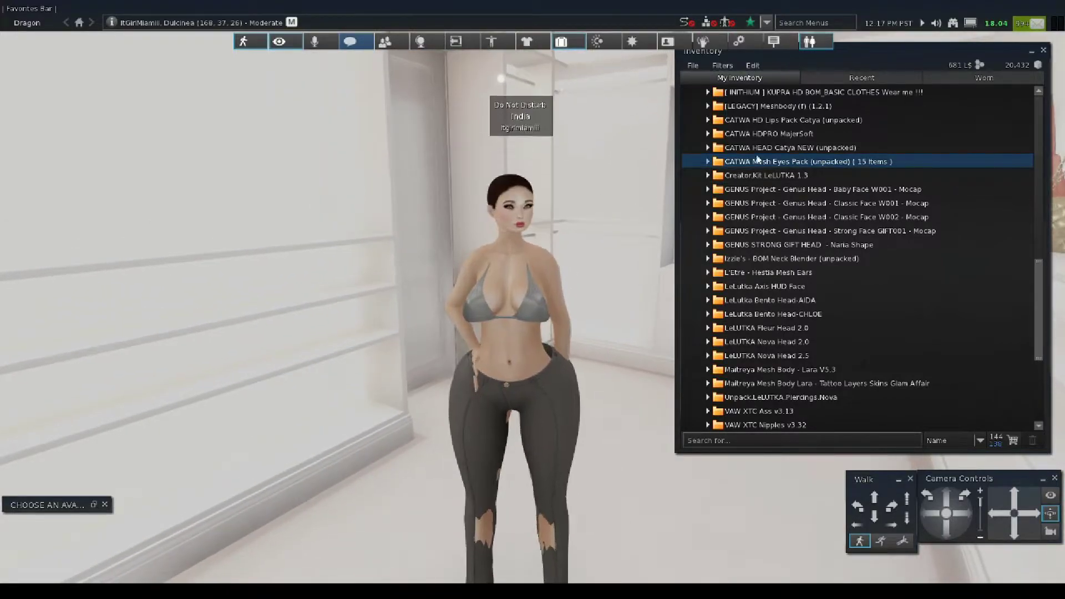
{"action": "left_click", "coordinate": [708, 162]}
{"action": "left_click", "coordinate": [708, 161]}
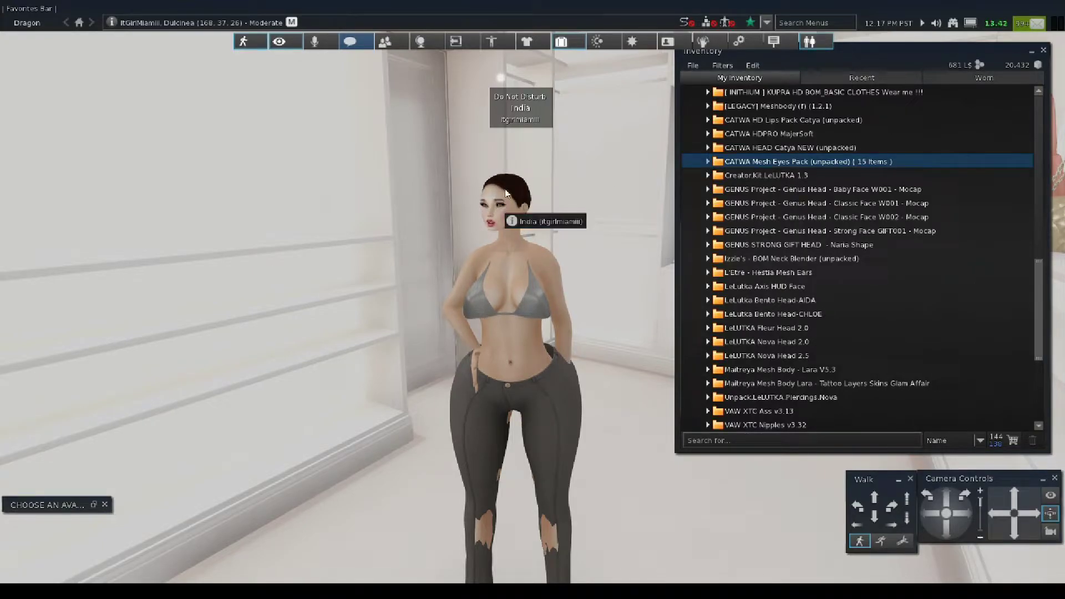
{"action": "left_click", "coordinate": [709, 147]}
{"action": "scroll", "coordinate": [788, 298], "scroll_direction": "down", "scroll_amount": 4}
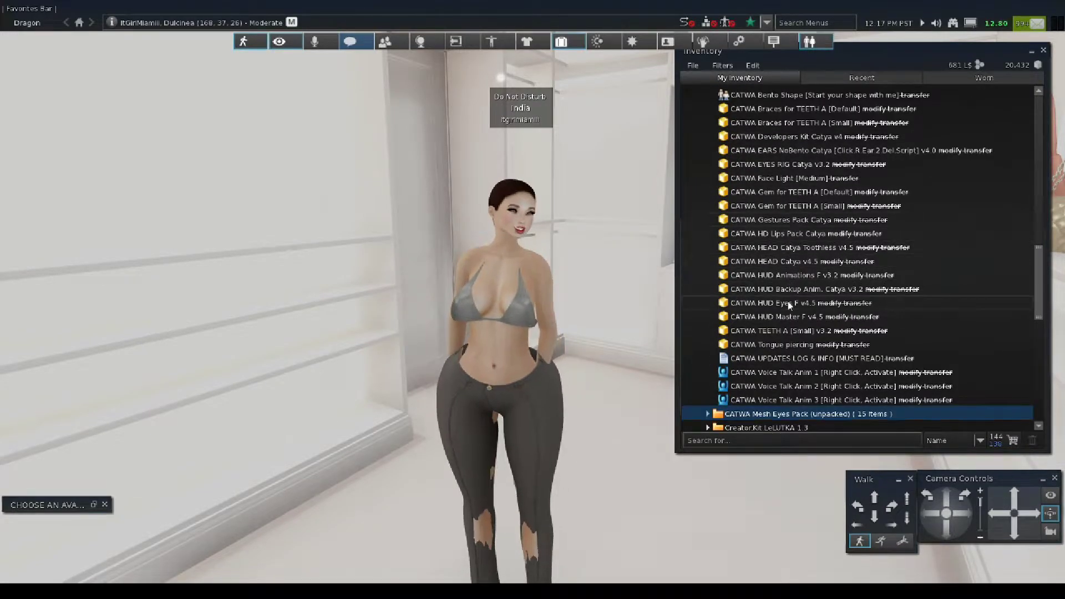
{"action": "scroll", "coordinate": [806, 148], "scroll_direction": "up", "scroll_amount": 3}
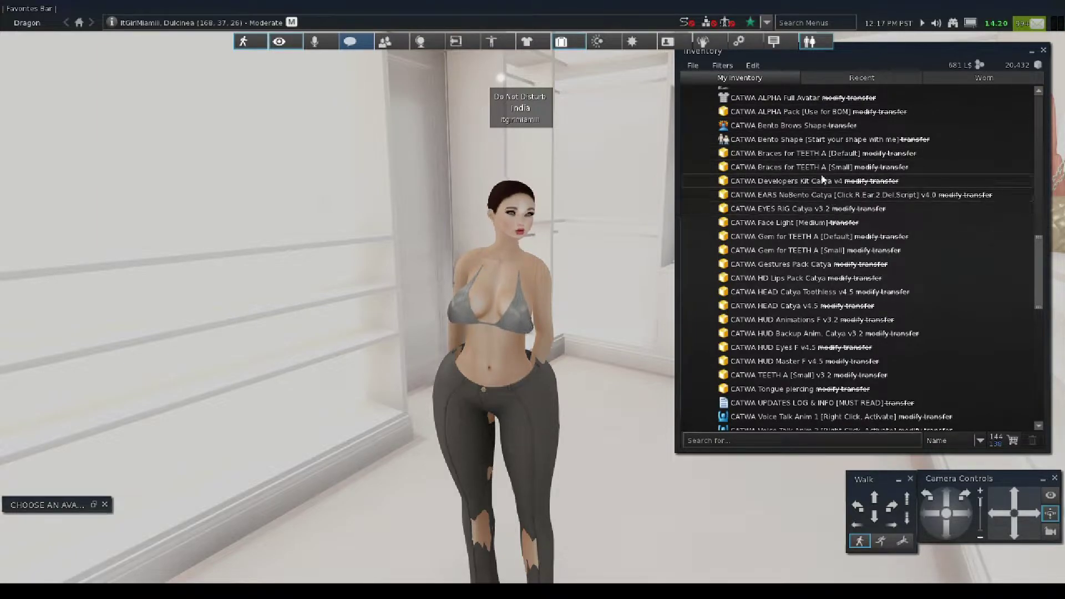
{"action": "scroll", "coordinate": [818, 178], "scroll_direction": "up", "scroll_amount": 2}
{"action": "scroll", "coordinate": [818, 183], "scroll_direction": "up", "scroll_amount": 1}
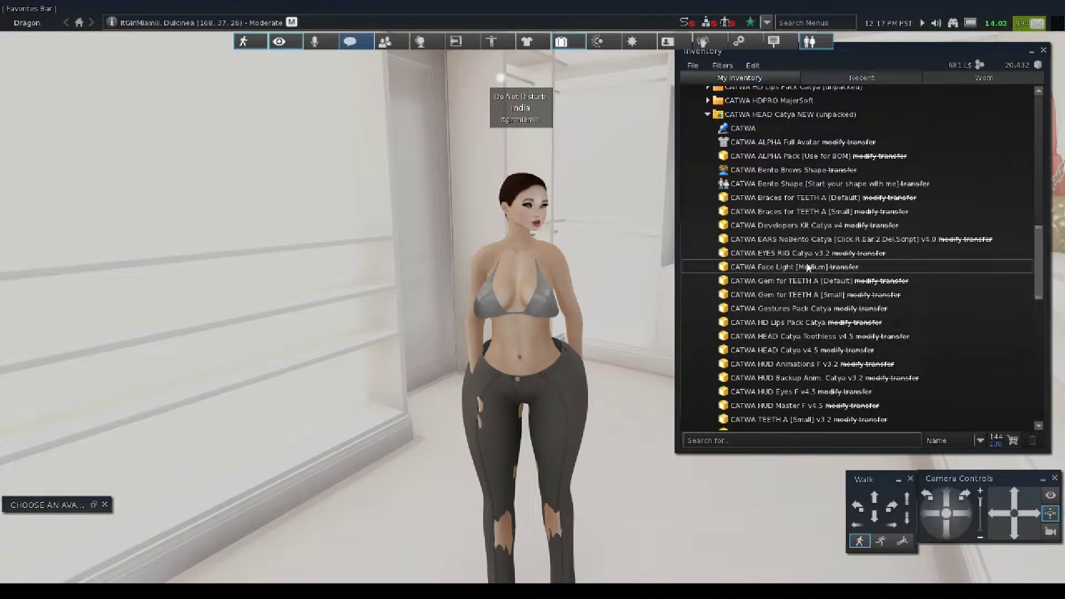
{"action": "left_click", "coordinate": [707, 115]}
Attach the CATWA HDPRO HUD Style v1.2 from the CATWA HDPRO MajerSoft folder and collapse the folder.
{"action": "left_click", "coordinate": [707, 100]}
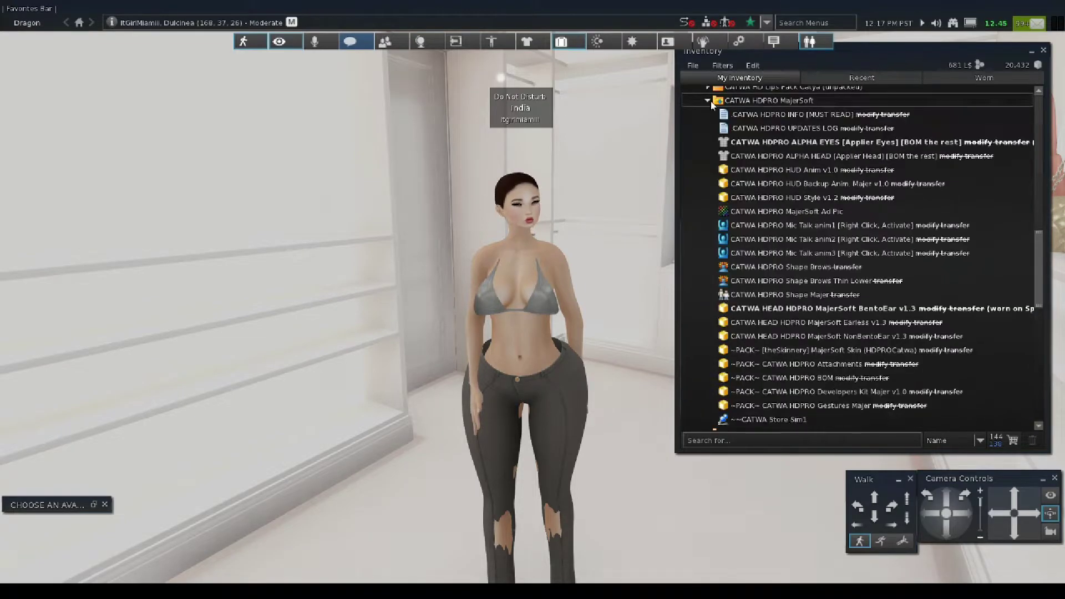
{"action": "right_click", "coordinate": [832, 200]}
{"action": "left_click", "coordinate": [846, 373]}
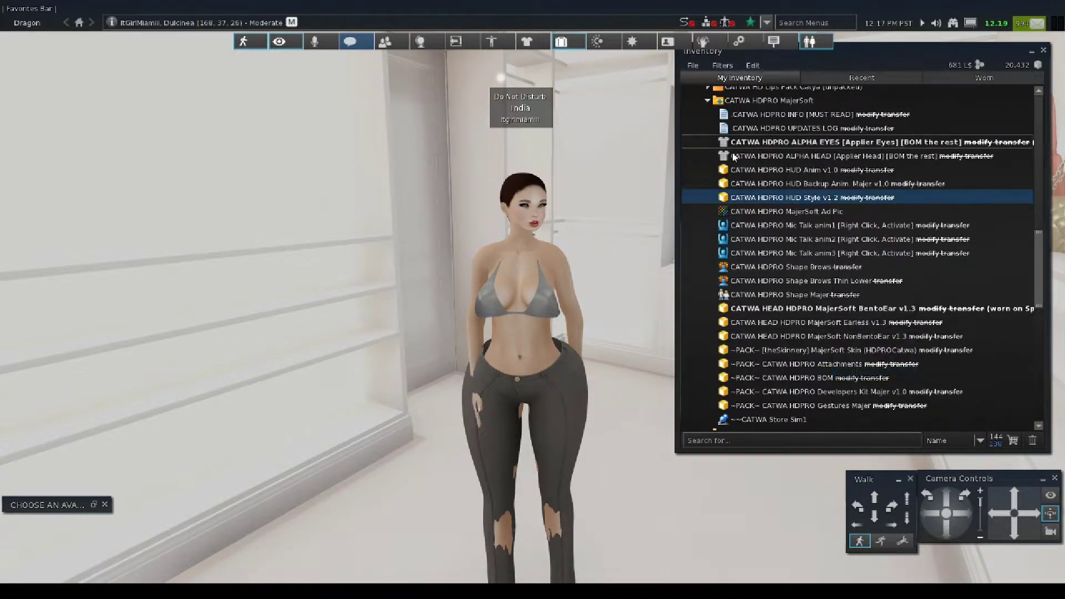
{"action": "left_click", "coordinate": [708, 100]}
Collapse the heads&bodies subfolder and its parent HEADS&BODIES folder in the inventory.
{"action": "scroll", "coordinate": [732, 120], "scroll_direction": "down", "scroll_amount": 2}
{"action": "scroll", "coordinate": [738, 142], "scroll_direction": "up", "scroll_amount": 4}
{"action": "scroll", "coordinate": [738, 142], "scroll_direction": "up", "scroll_amount": 2}
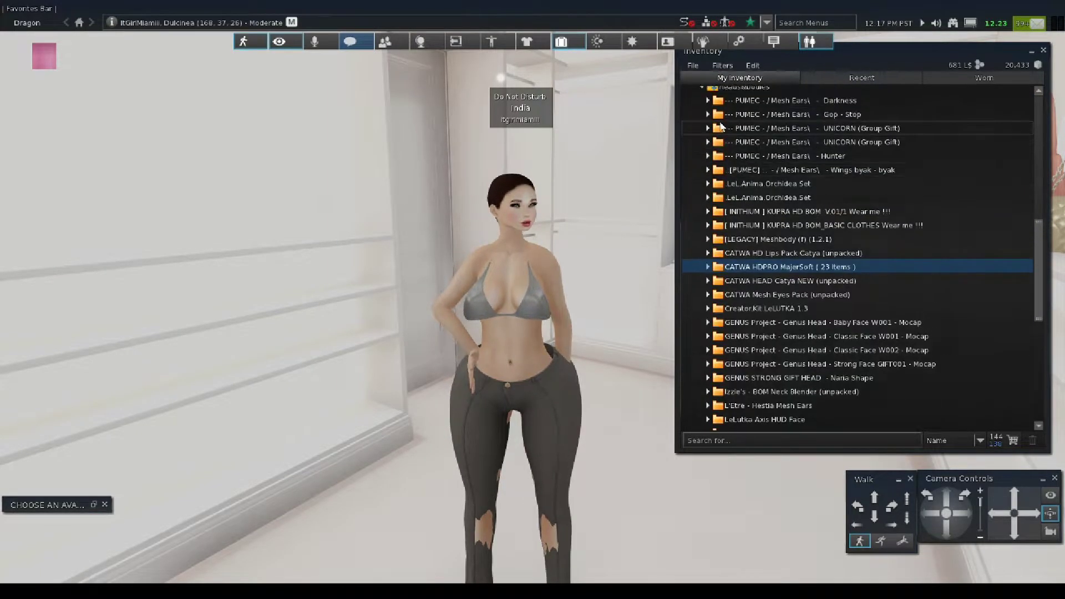
{"action": "key", "text": "Left"}
{"action": "key", "text": "Left"}
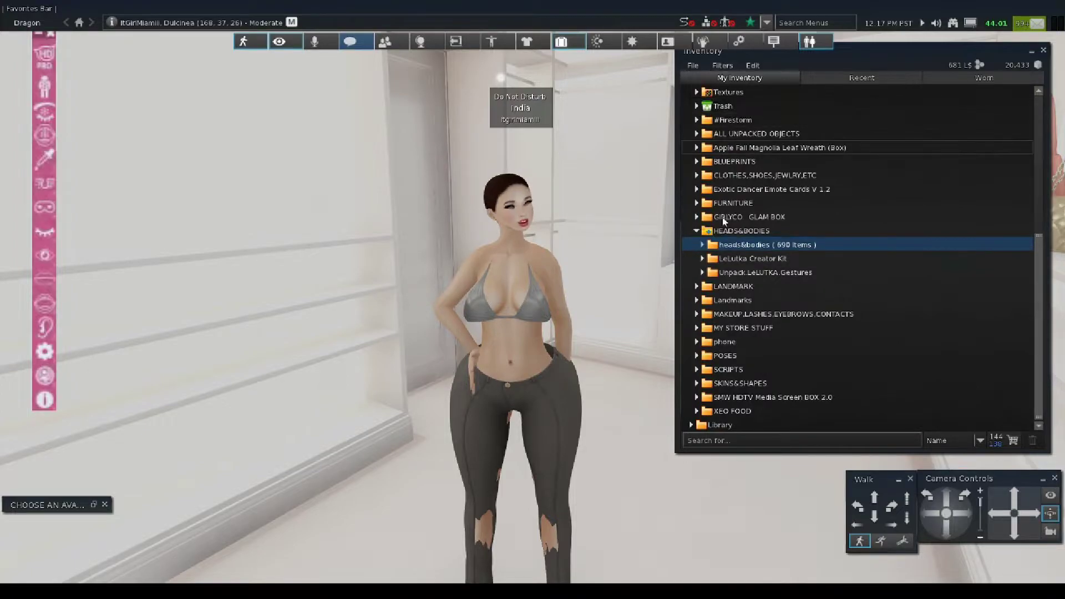
{"action": "key", "text": "Left"}
{"action": "key", "text": "Left"}
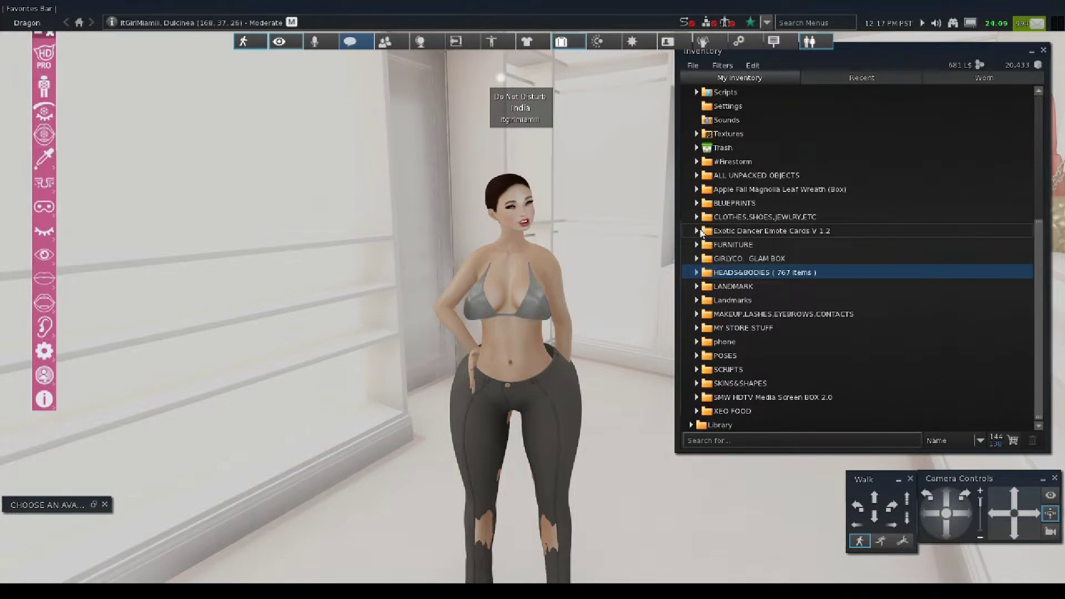
Add the MILA Gloria Exotic [CatwaPRO BOM] Dark skin from the skins subfolder of SKINS&SHAPES to the avatar.
{"action": "left_click", "coordinate": [696, 382]}
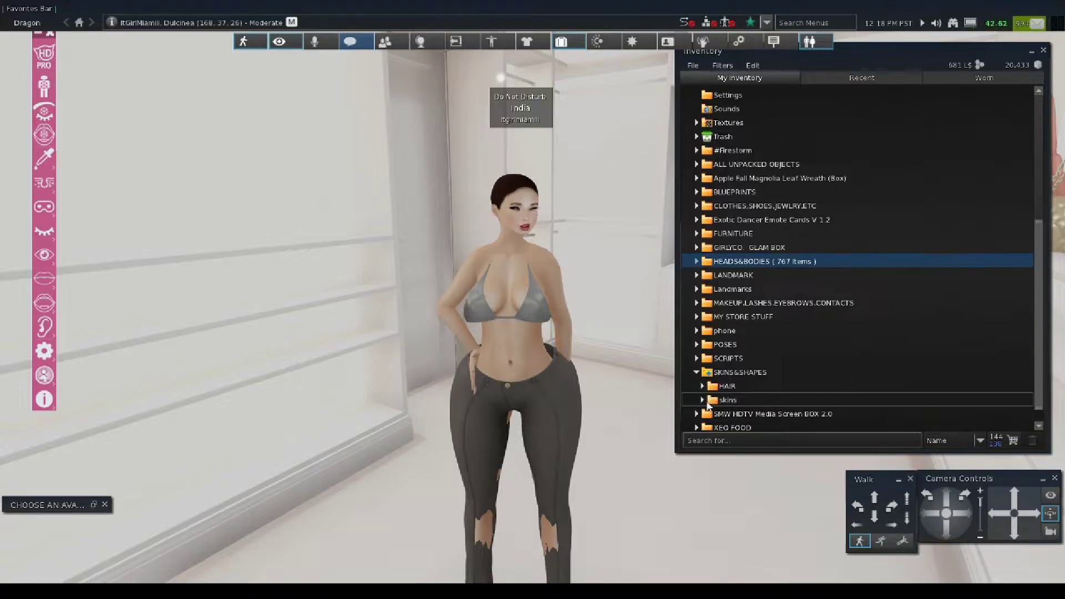
{"action": "left_click", "coordinate": [702, 401]}
{"action": "scroll", "coordinate": [759, 384], "scroll_direction": "down", "scroll_amount": 6}
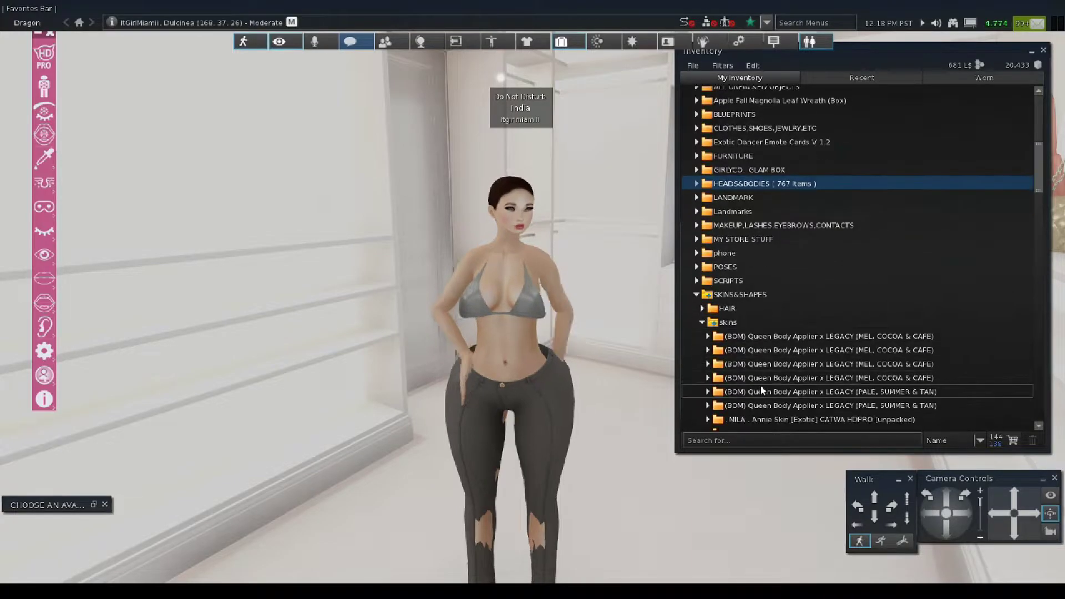
{"action": "scroll", "coordinate": [761, 396], "scroll_direction": "down", "scroll_amount": 3}
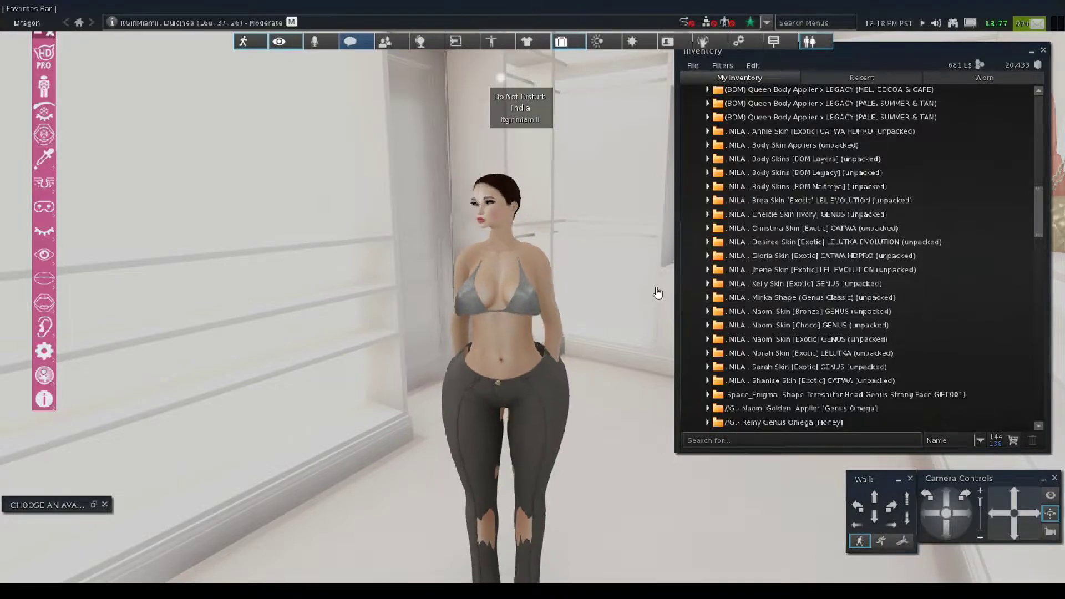
{"action": "scroll", "coordinate": [771, 215], "scroll_direction": "down", "scroll_amount": 1}
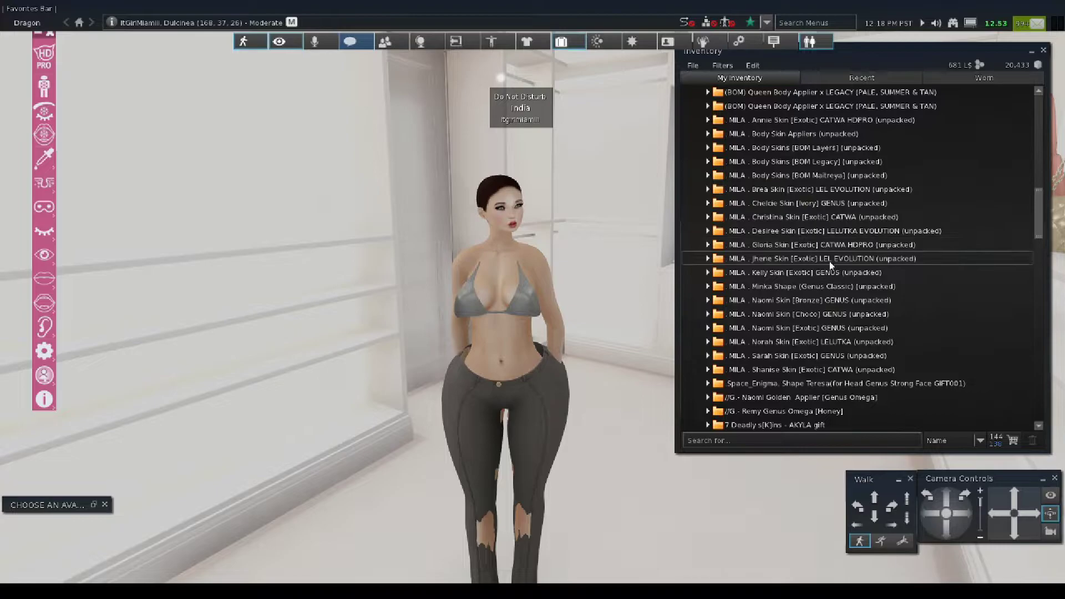
{"action": "left_click", "coordinate": [708, 246]}
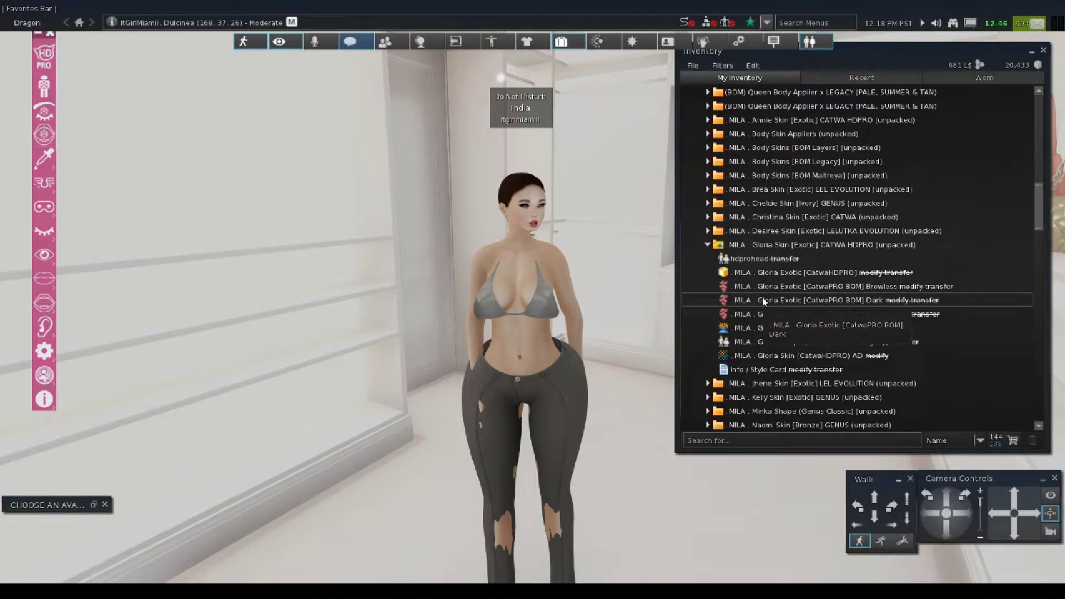
{"action": "right_click", "coordinate": [793, 298]}
{"action": "left_click", "coordinate": [815, 463]}
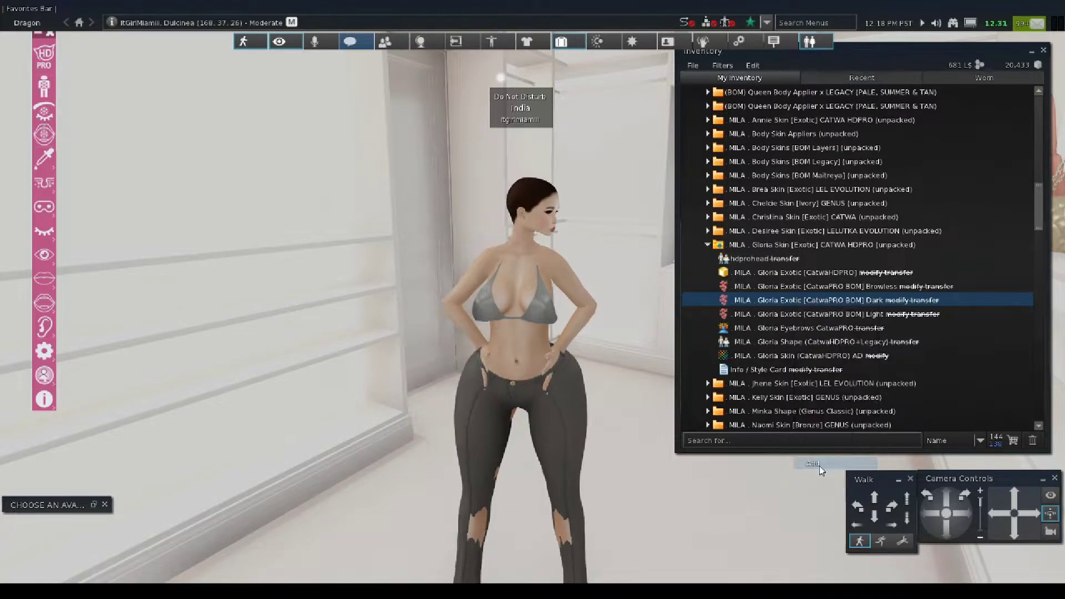
Wear the MILA Gloria Eyebrows CatwaPRO and the Gloria Shape (CatwaHDPRO+Legacy), and collapse the Gloria Skin folder.
{"action": "right_click", "coordinate": [773, 328]}
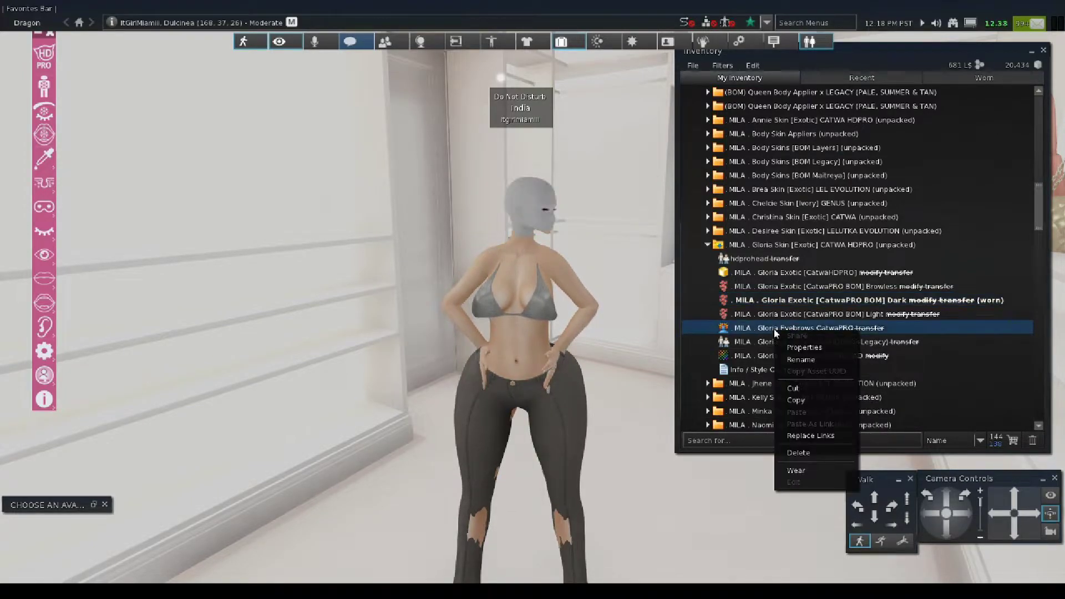
{"action": "left_click", "coordinate": [799, 471]}
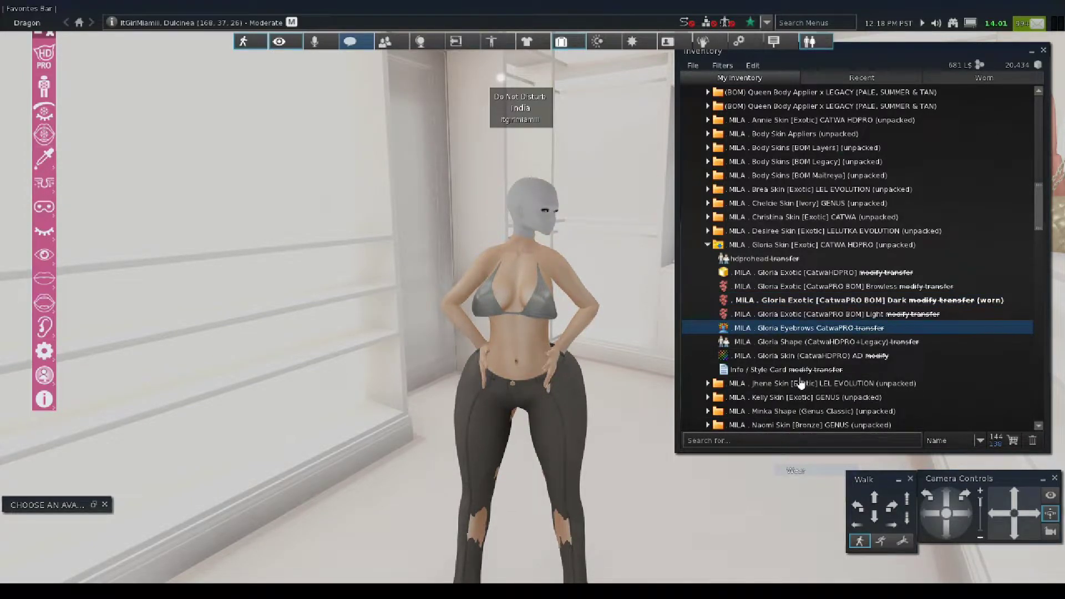
{"action": "right_click", "coordinate": [757, 348]}
{"action": "left_click", "coordinate": [792, 489]}
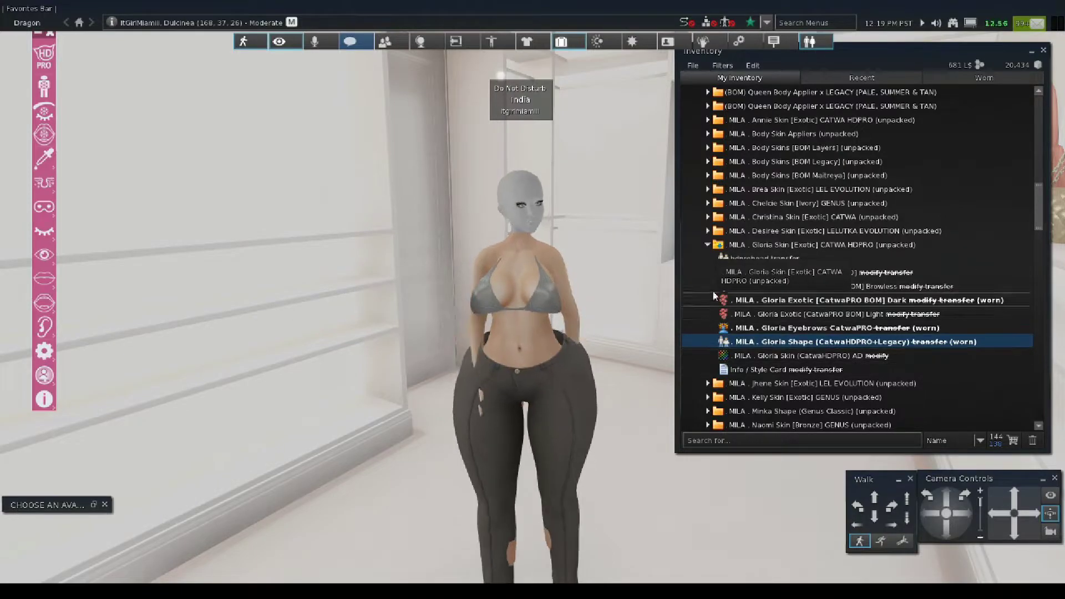
{"action": "double_click", "coordinate": [752, 241]}
Check the contents of the first (BOM) Queen Body Applier x LEGACY (MEL, COCOA & CAFE) folder in the skins subfolder.
{"action": "scroll", "coordinate": [752, 240], "scroll_direction": "up", "scroll_amount": 5}
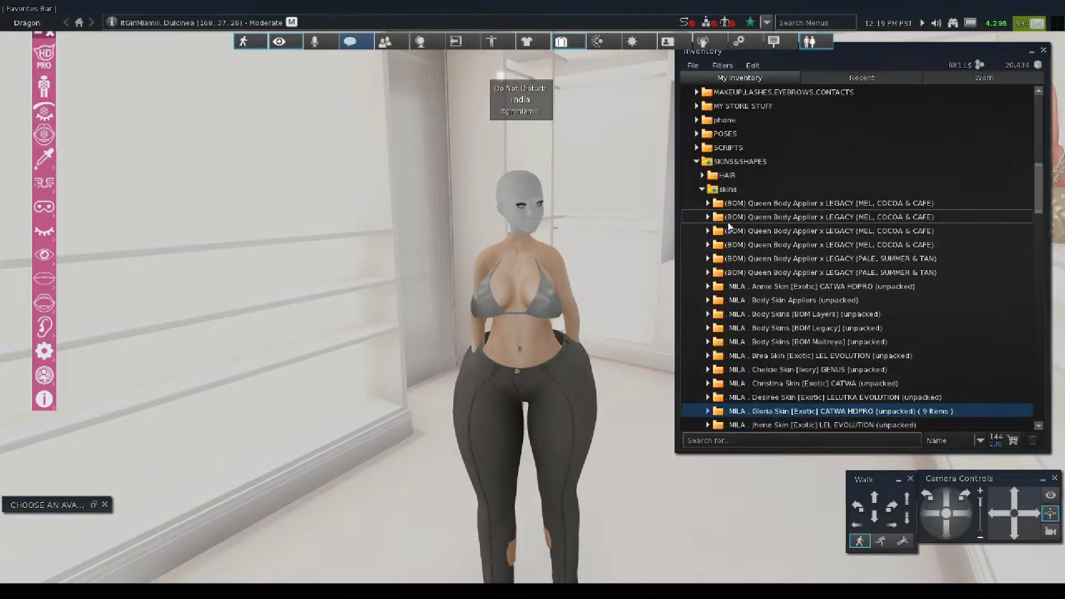
{"action": "left_click", "coordinate": [702, 223]}
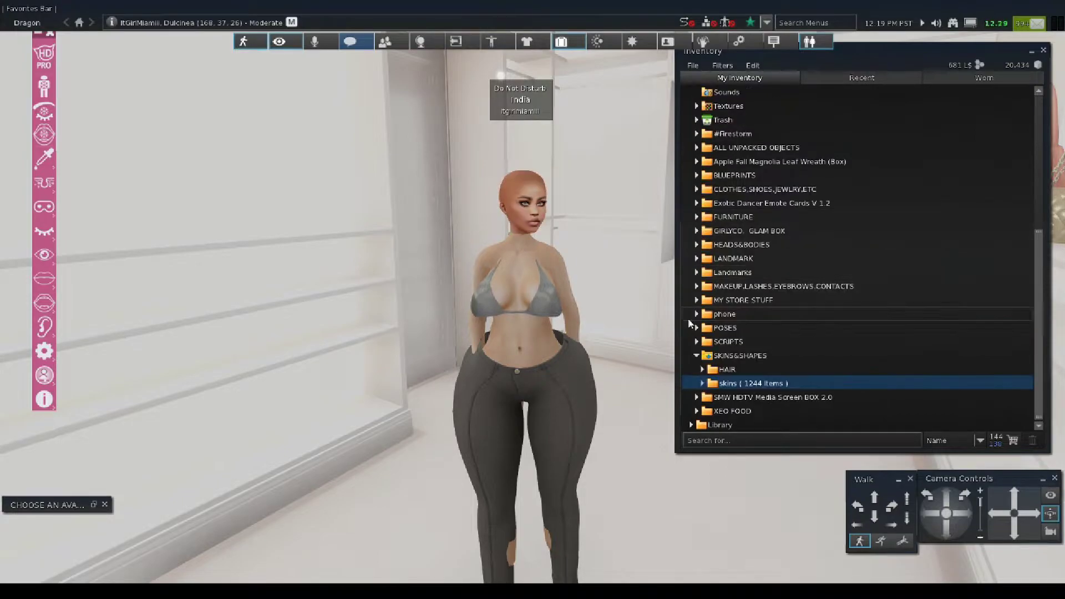
{"action": "left_click", "coordinate": [703, 384]}
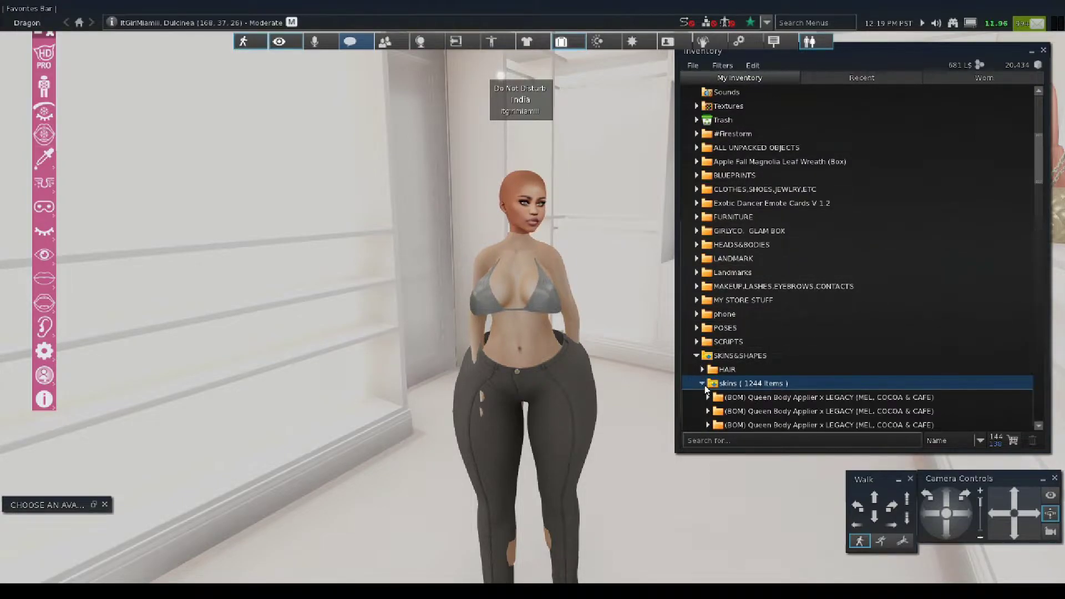
{"action": "scroll", "coordinate": [776, 361], "scroll_direction": "down", "scroll_amount": 3}
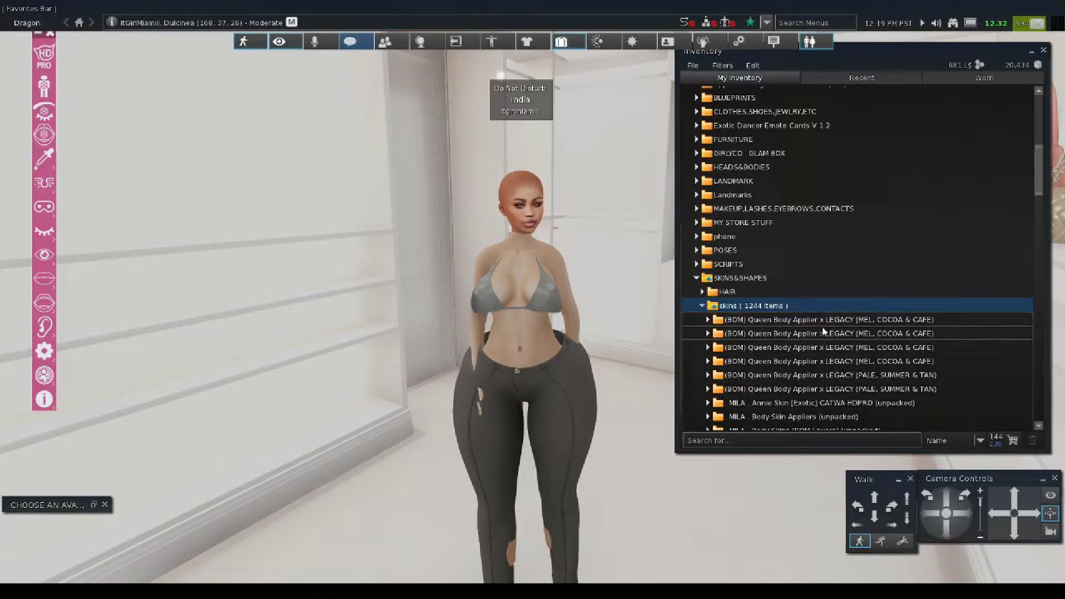
{"action": "left_click", "coordinate": [708, 320]}
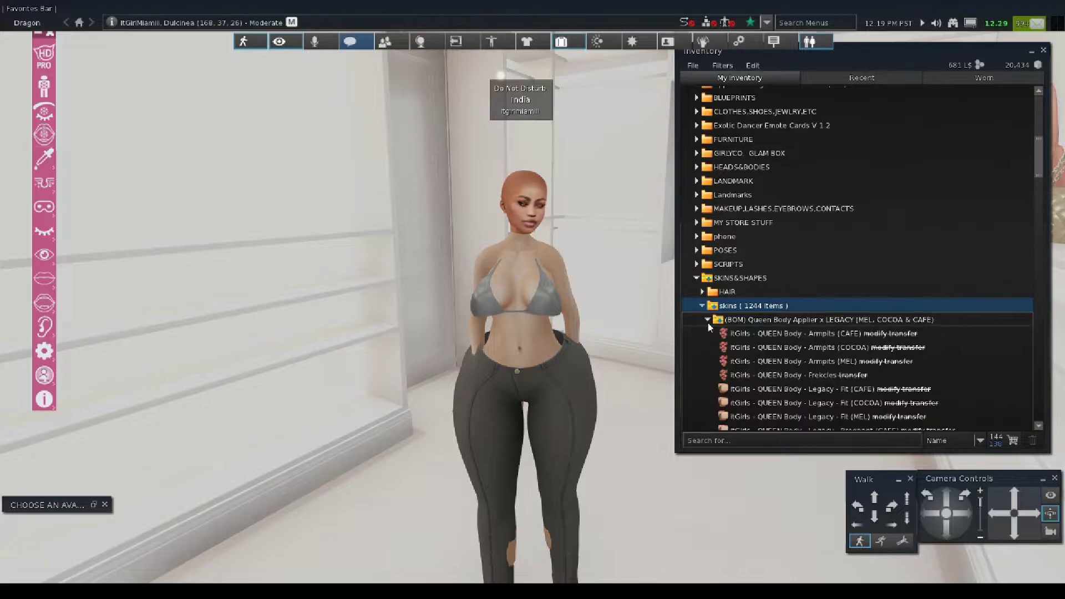
{"action": "left_click", "coordinate": [709, 231]}
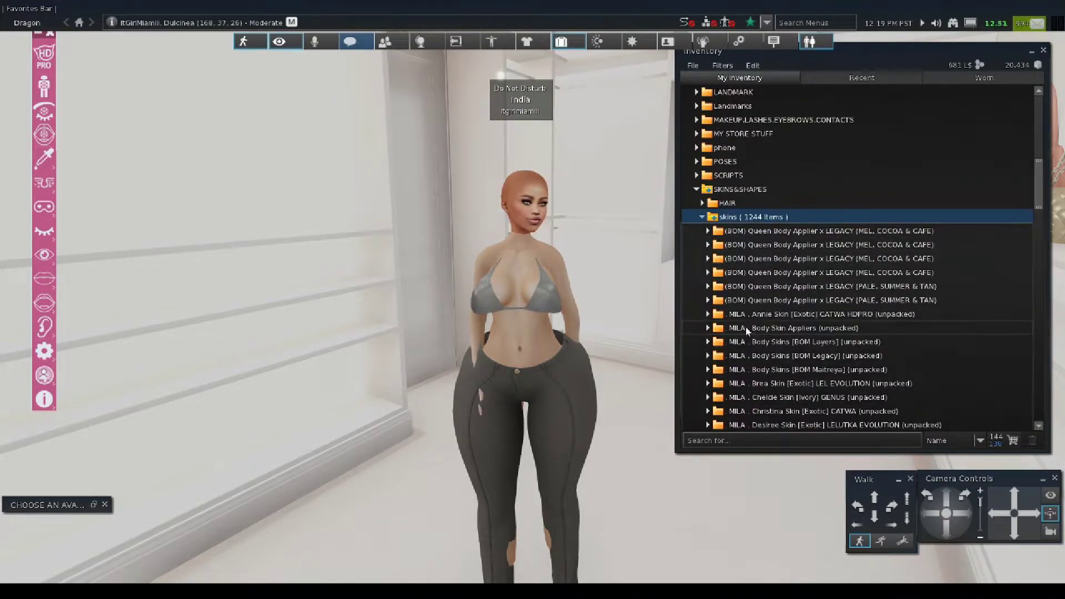
Wear MILA LEGACY Exotic / Chubby+Push-Up from the MILA Body Skins [BOM Legacy] (unpacked) folder and collapse that folder.
{"action": "left_click", "coordinate": [707, 356]}
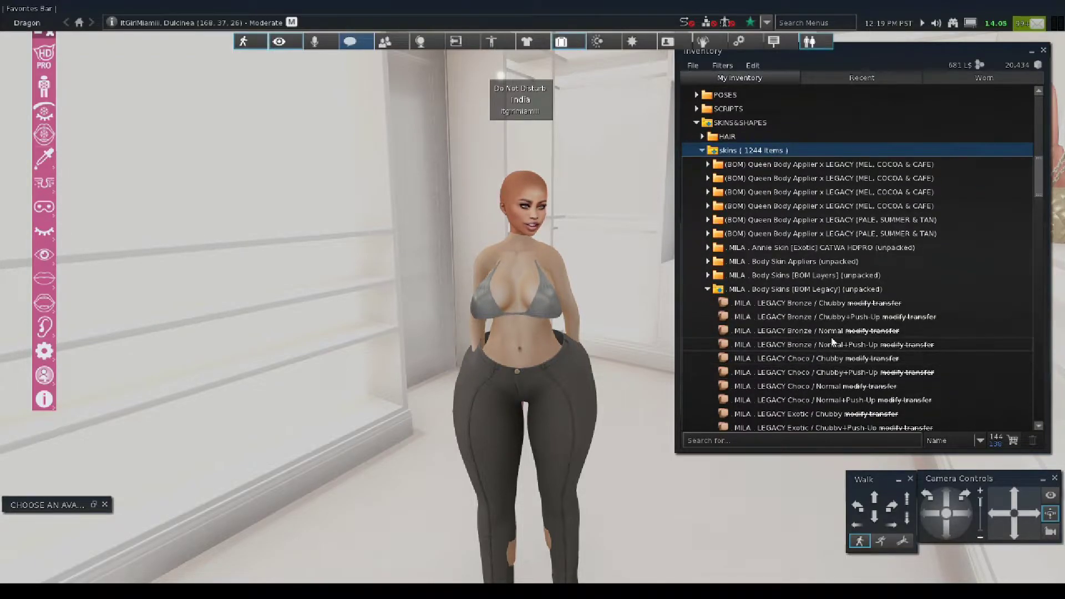
{"action": "scroll", "coordinate": [843, 355], "scroll_direction": "down", "scroll_amount": 1}
{"action": "scroll", "coordinate": [843, 353], "scroll_direction": "down", "scroll_amount": 3}
{"action": "right_click", "coordinate": [855, 371]}
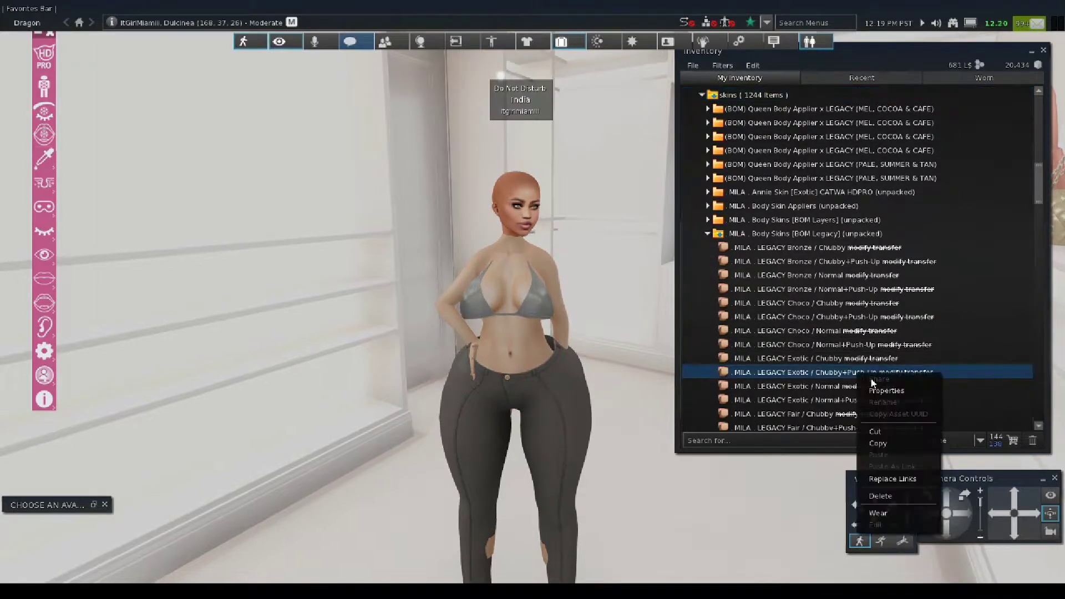
{"action": "left_click", "coordinate": [877, 514]}
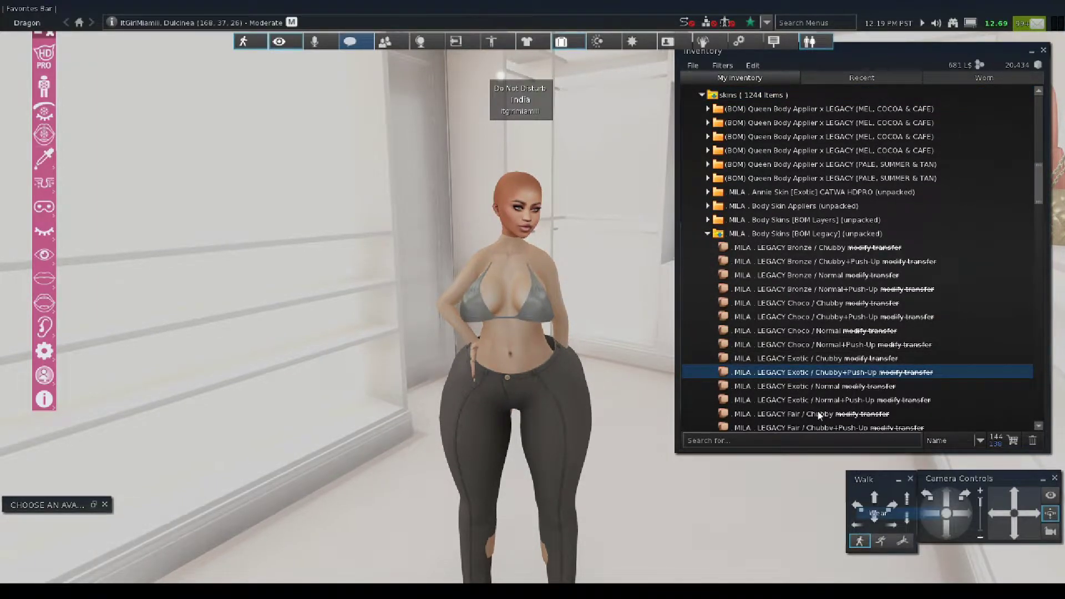
{"action": "left_click", "coordinate": [706, 234]}
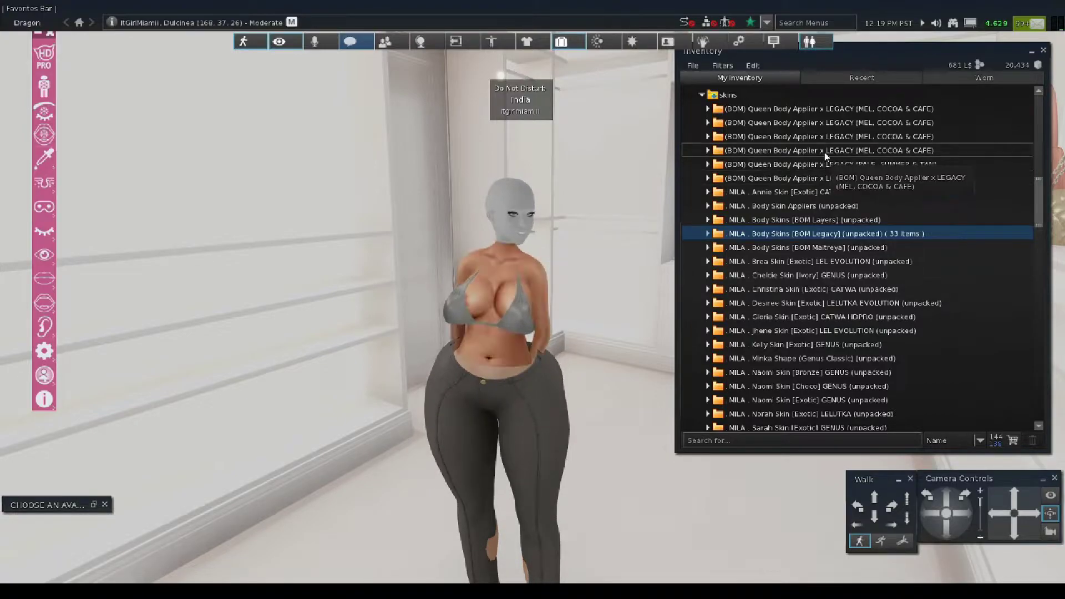
Collapse the skins subfolder and its parent SKINS&SHAPES folder in the inventory.
{"action": "scroll", "coordinate": [725, 204], "scroll_direction": "up", "scroll_amount": 2}
{"action": "scroll", "coordinate": [725, 204], "scroll_direction": "up", "scroll_amount": 1}
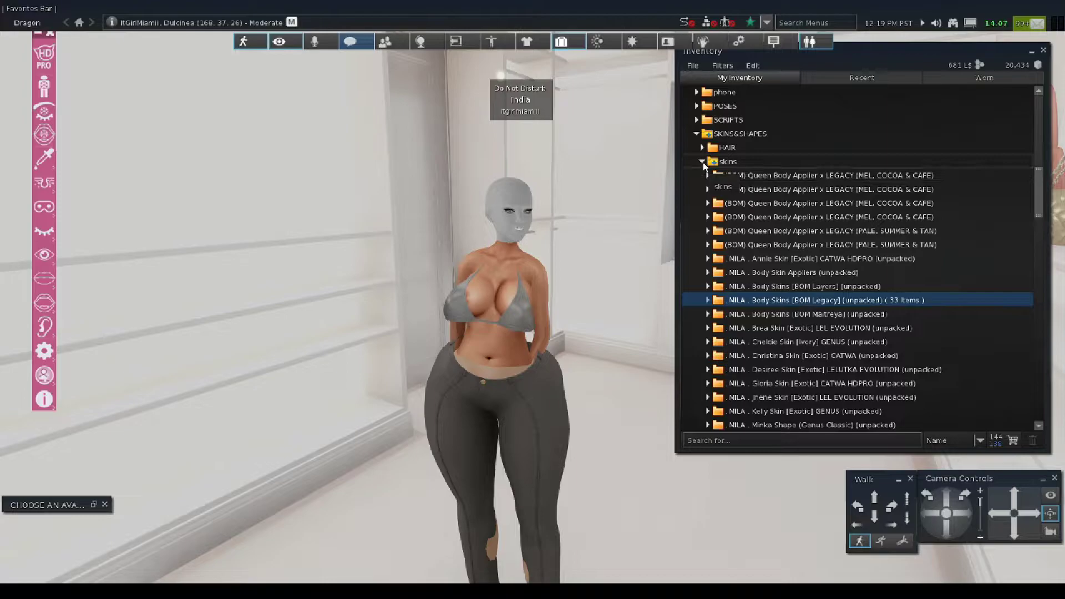
{"action": "left_click", "coordinate": [702, 161]}
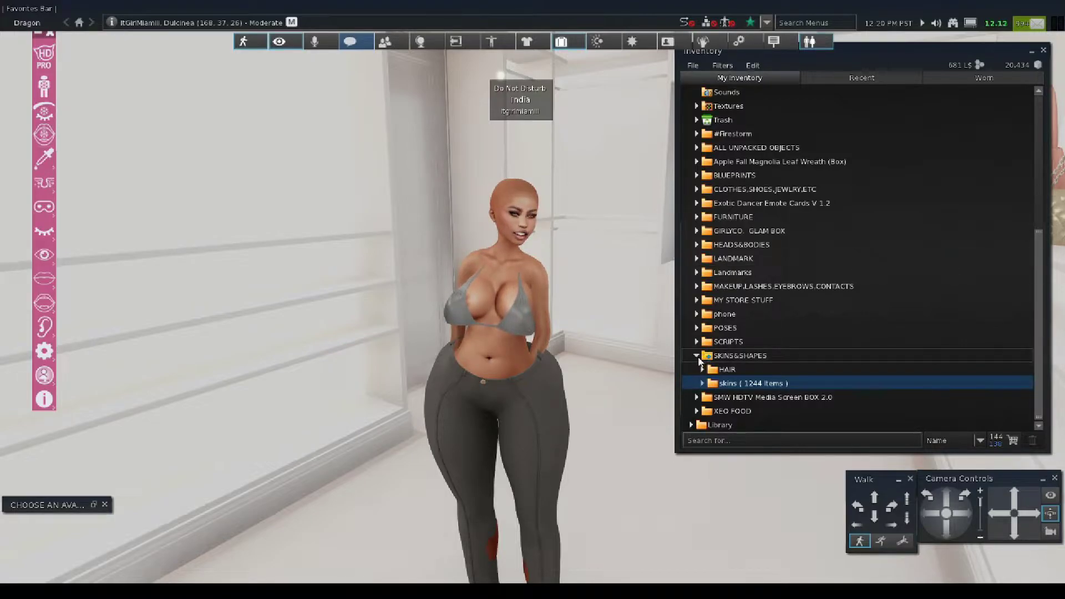
{"action": "left_click", "coordinate": [696, 355]}
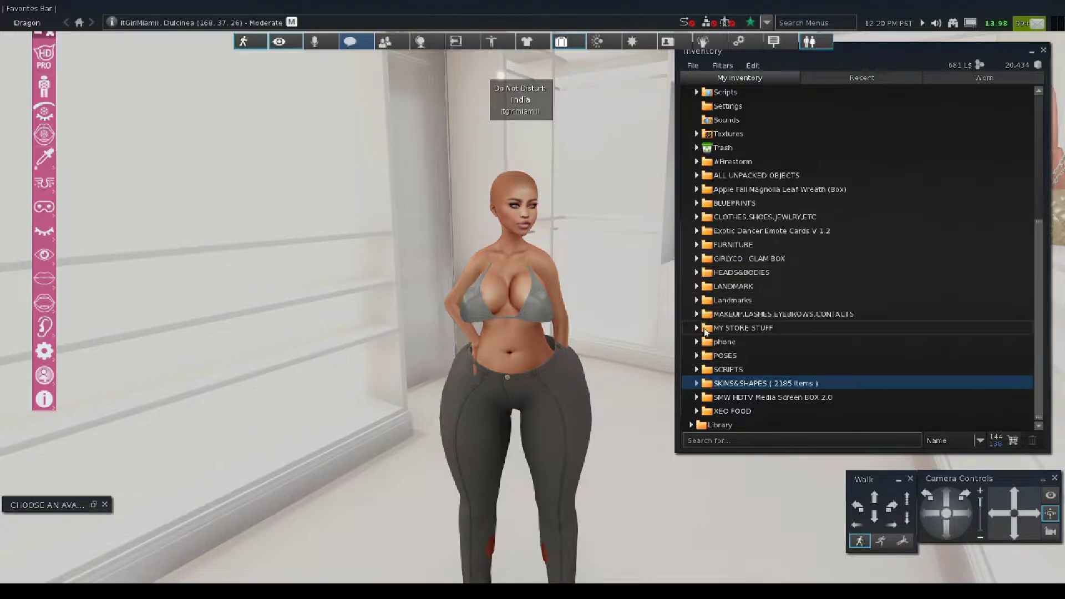
Add the KUPRA B.O.M. BODY V. 01.1 FULL BODY ORIGINAL from the INITHIUM KUPRA HD BOM V.01/1 folder in heads&bodies.
{"action": "left_click", "coordinate": [696, 273]}
{"action": "left_click", "coordinate": [702, 286]}
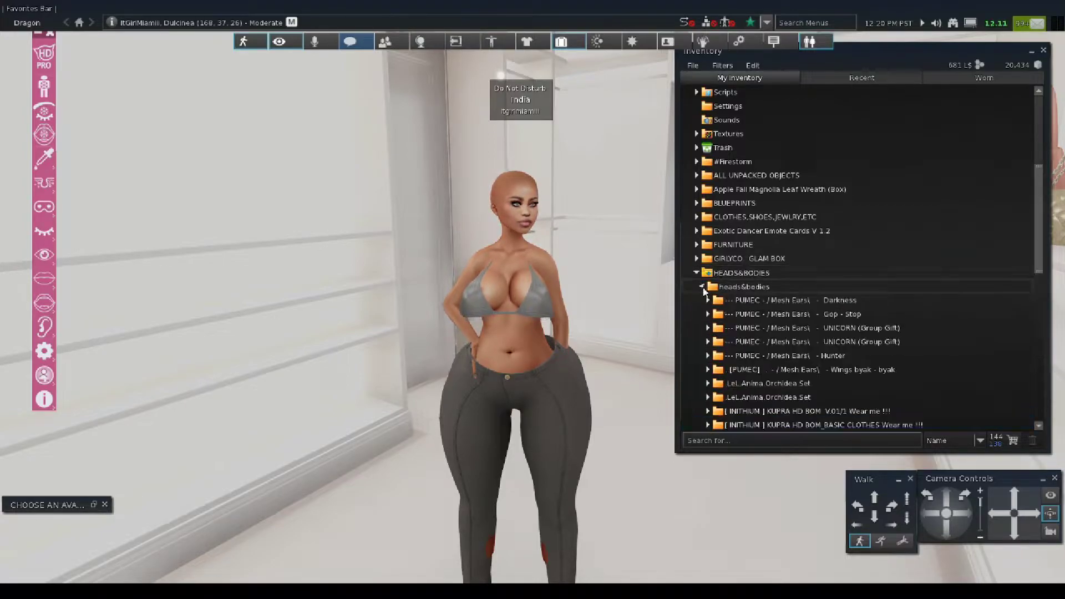
{"action": "scroll", "coordinate": [744, 335], "scroll_direction": "down", "scroll_amount": 5}
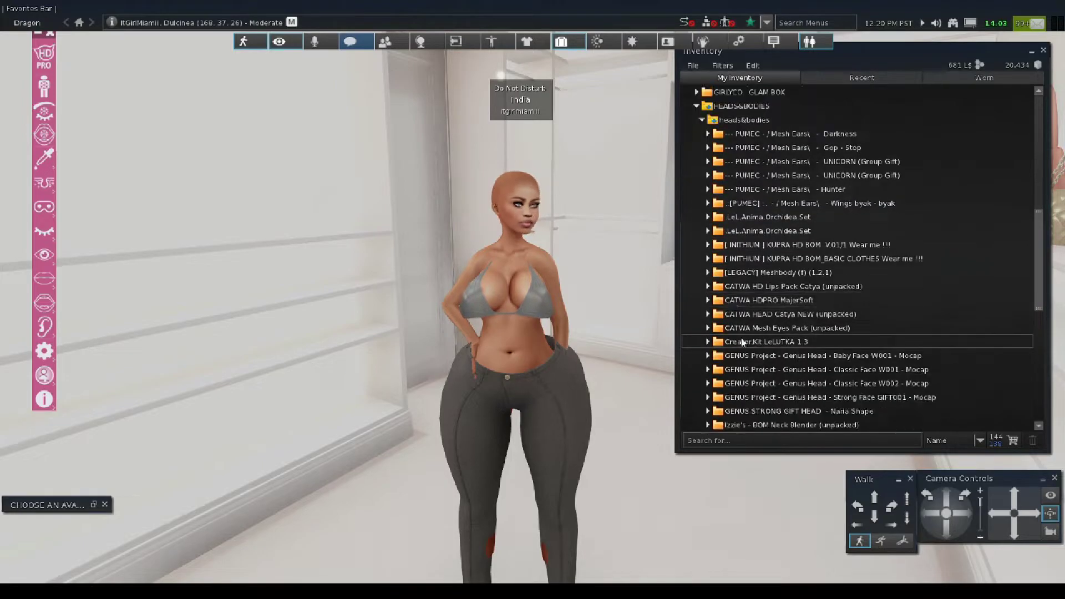
{"action": "scroll", "coordinate": [743, 342], "scroll_direction": "down", "scroll_amount": 2}
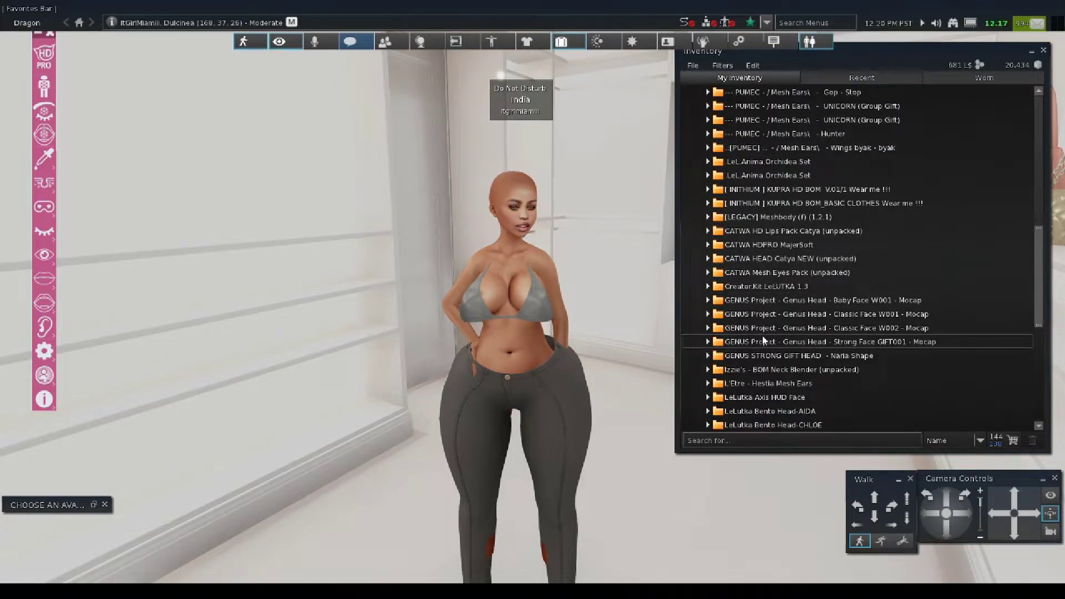
{"action": "scroll", "coordinate": [769, 339], "scroll_direction": "down", "scroll_amount": 3}
{"action": "scroll", "coordinate": [776, 346], "scroll_direction": "down", "scroll_amount": 2}
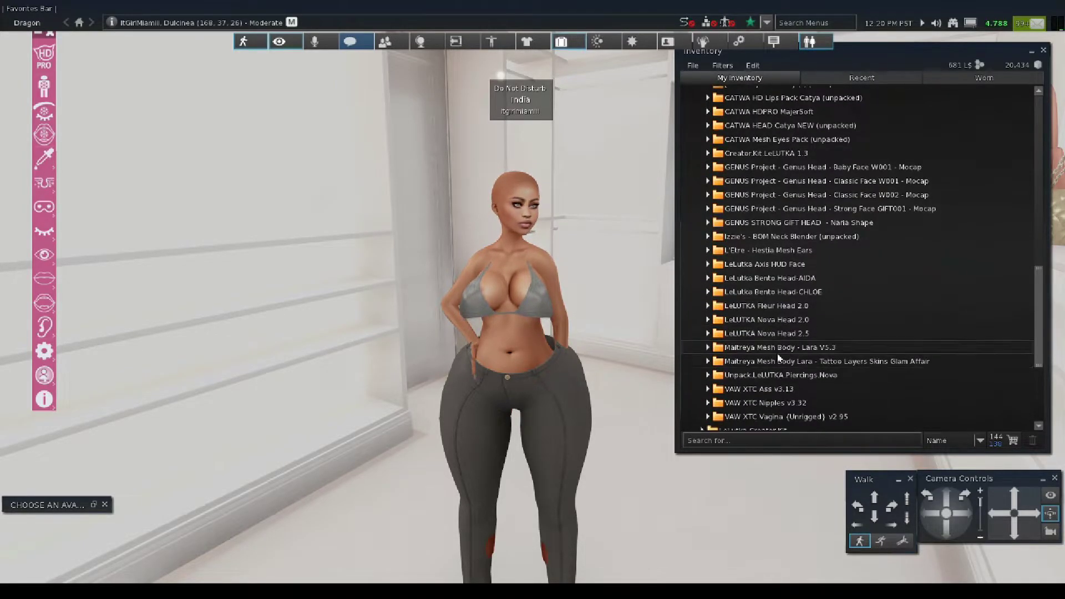
{"action": "scroll", "coordinate": [765, 288], "scroll_direction": "up", "scroll_amount": 3}
{"action": "scroll", "coordinate": [764, 277], "scroll_direction": "up", "scroll_amount": 1}
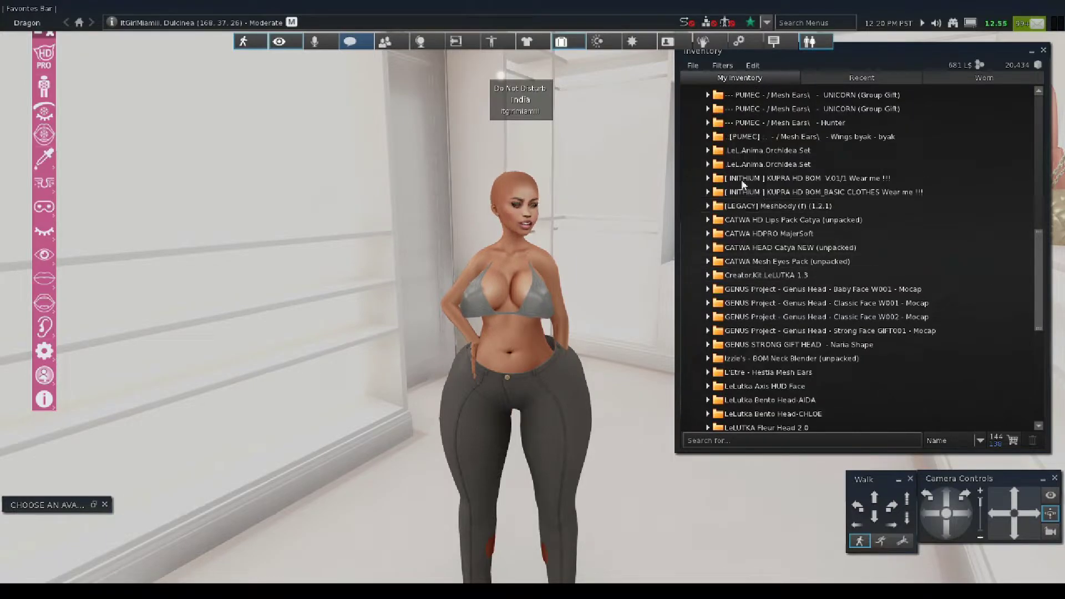
{"action": "left_click", "coordinate": [708, 178]}
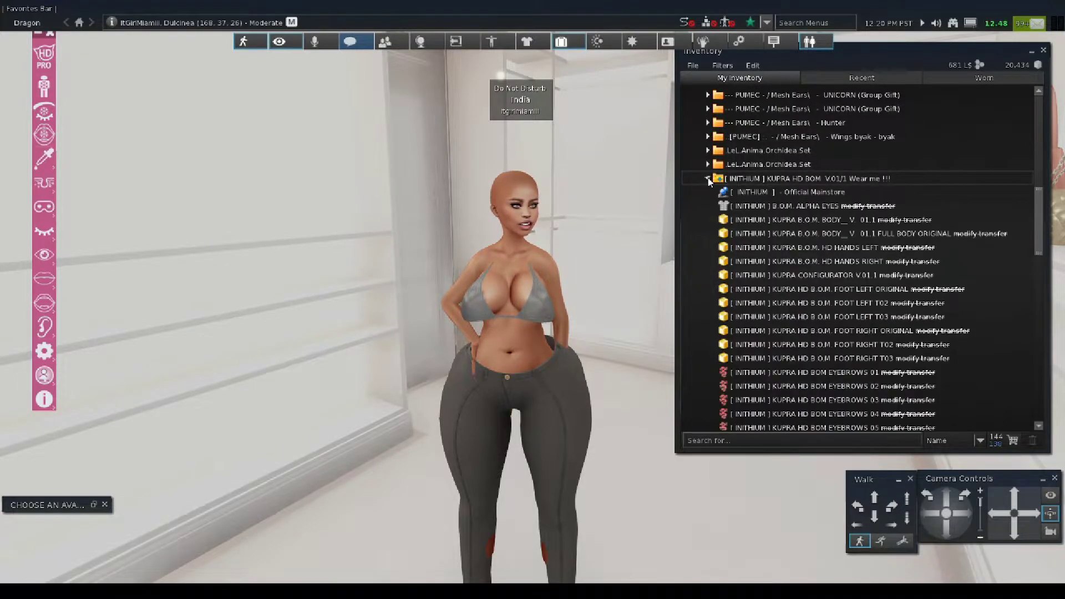
{"action": "right_click", "coordinate": [811, 236]}
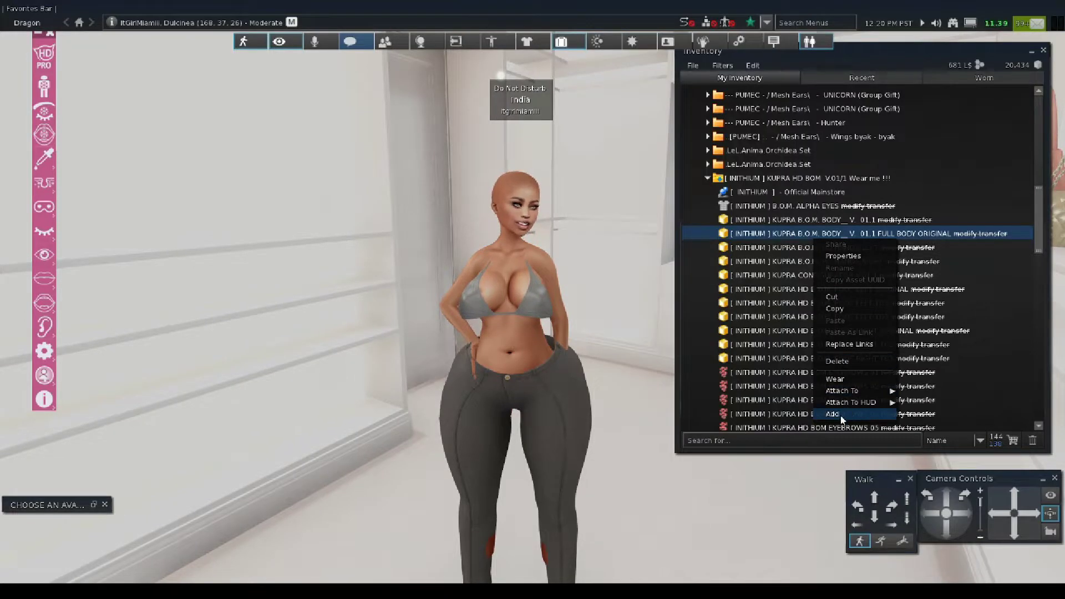
{"action": "left_click", "coordinate": [837, 414]}
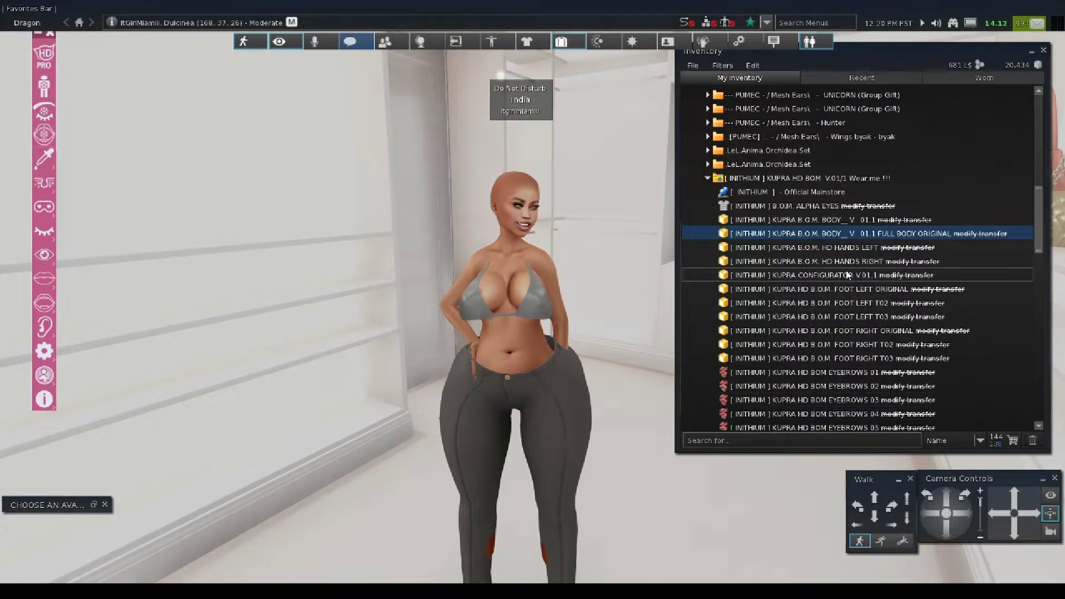
Add the INITHIUM KUPRA B.O.M. HD HANDS LEFT and HD HANDS RIGHT to the avatar.
{"action": "right_click", "coordinate": [863, 246]}
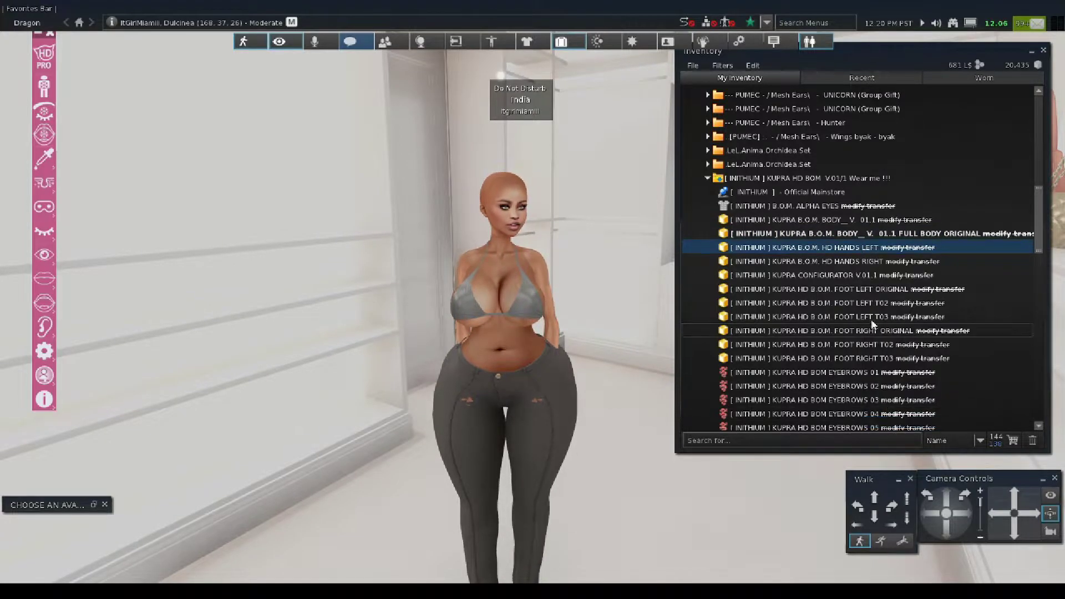
{"action": "left_click", "coordinate": [889, 424]}
{"action": "right_click", "coordinate": [881, 268]}
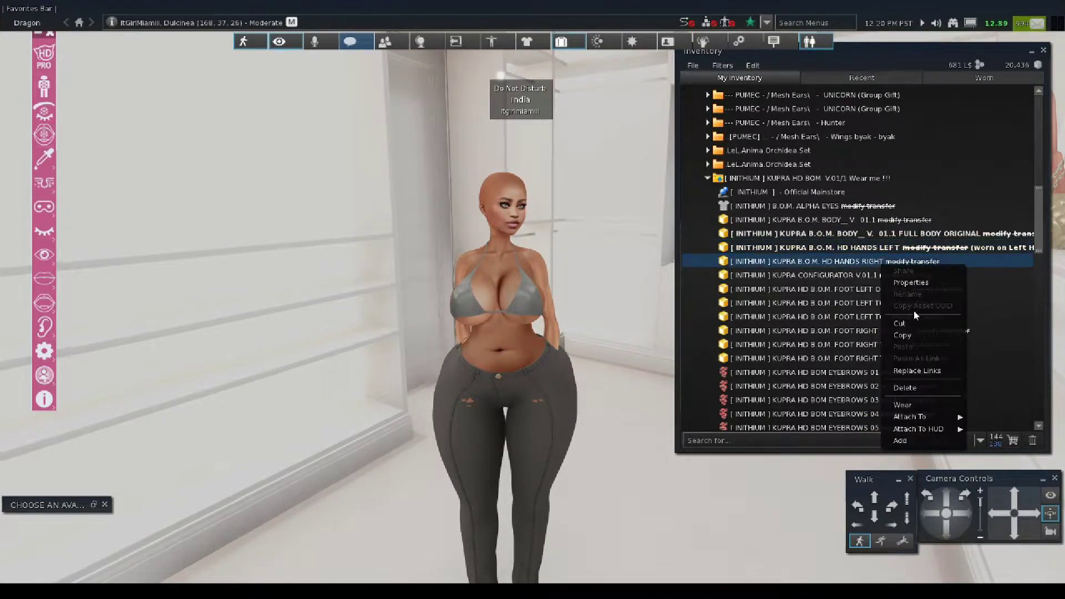
{"action": "left_click", "coordinate": [903, 438]}
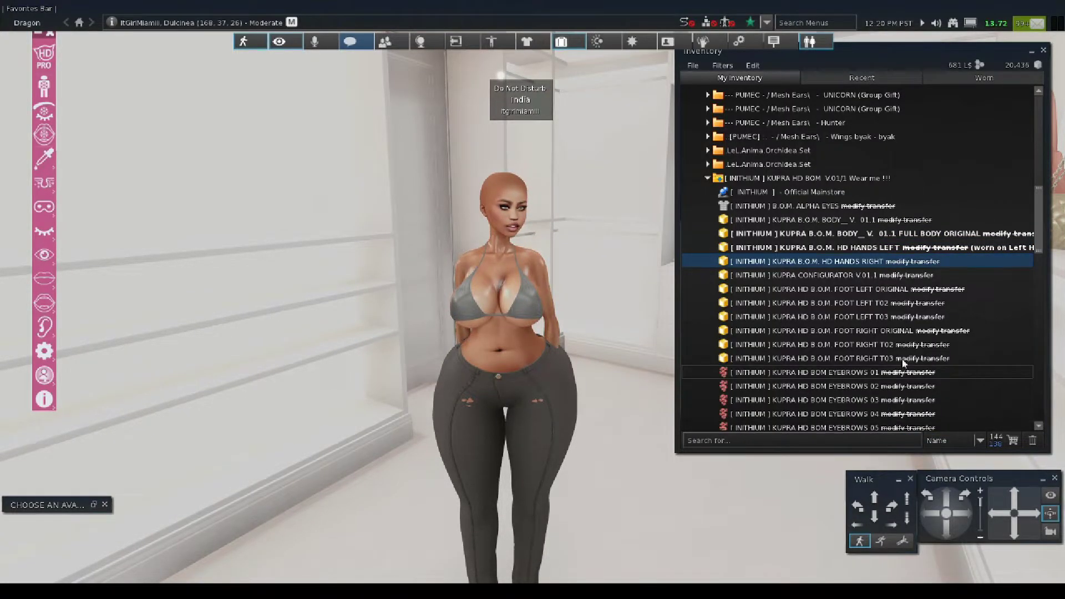
Add the KUPRA HD B.O.M. FOOT LEFT ORIGINAL and FOOT RIGHT ORIGINAL, and collapse the KUPRA HD BOM V.01/1 folder.
{"action": "right_click", "coordinate": [863, 295]}
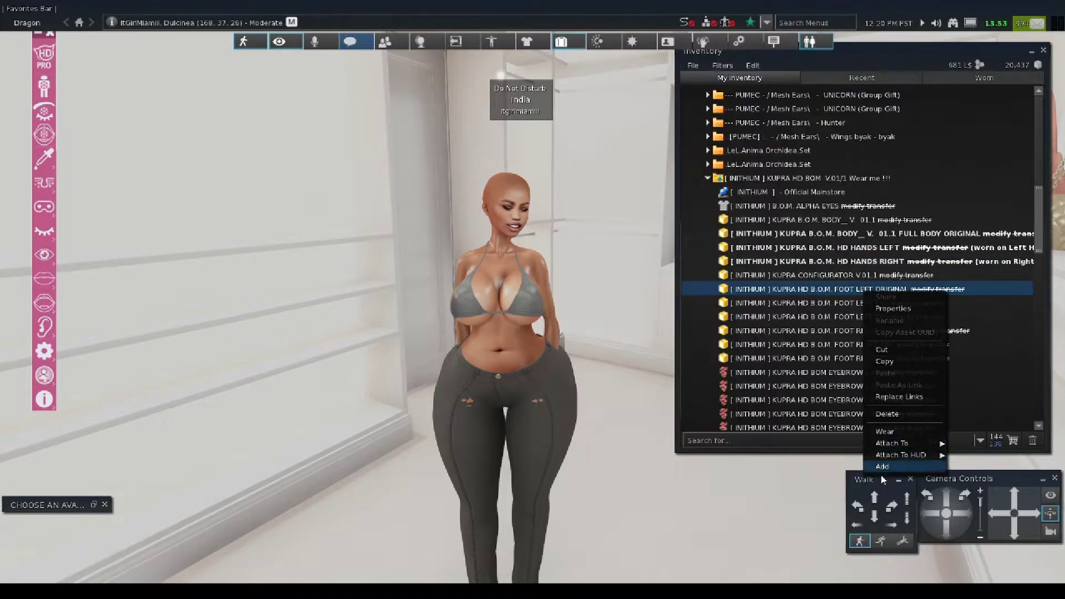
{"action": "left_click", "coordinate": [883, 467]}
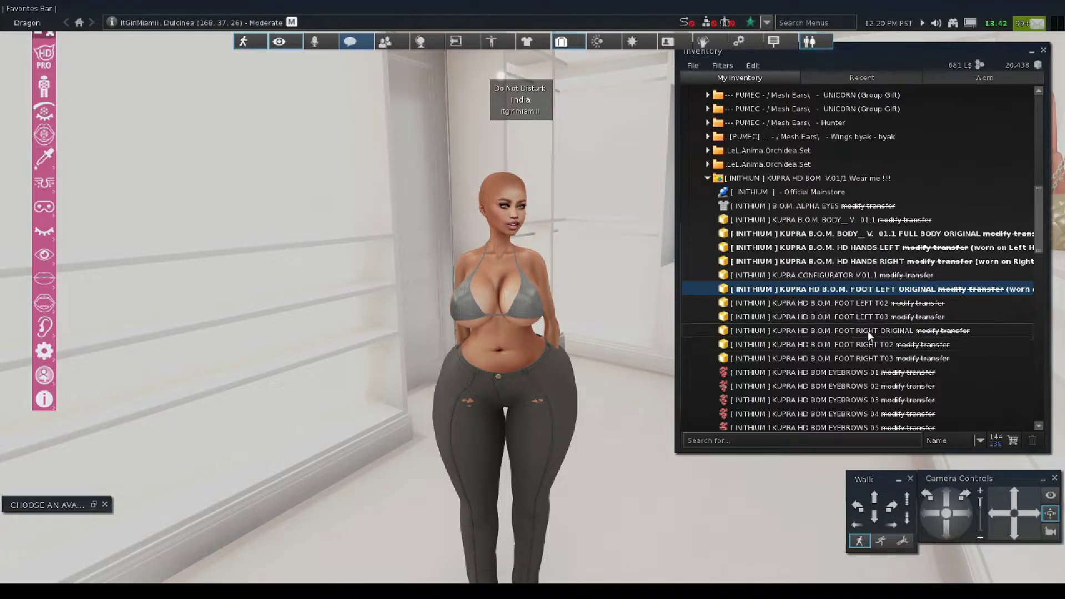
{"action": "right_click", "coordinate": [870, 335]}
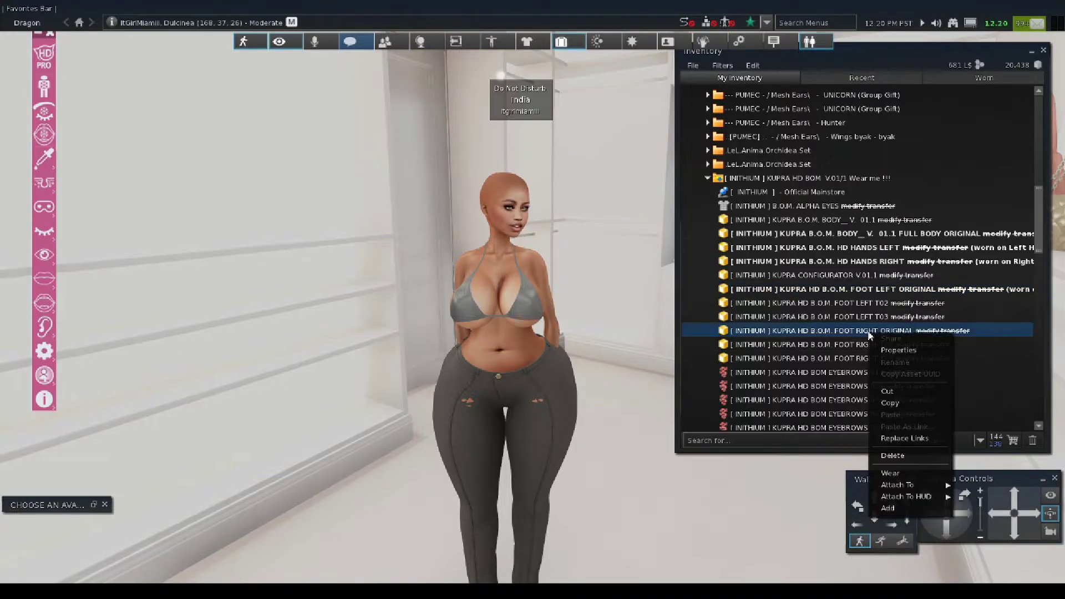
{"action": "left_click", "coordinate": [907, 508]}
{"action": "scroll", "coordinate": [898, 412], "scroll_direction": "down", "scroll_amount": 3}
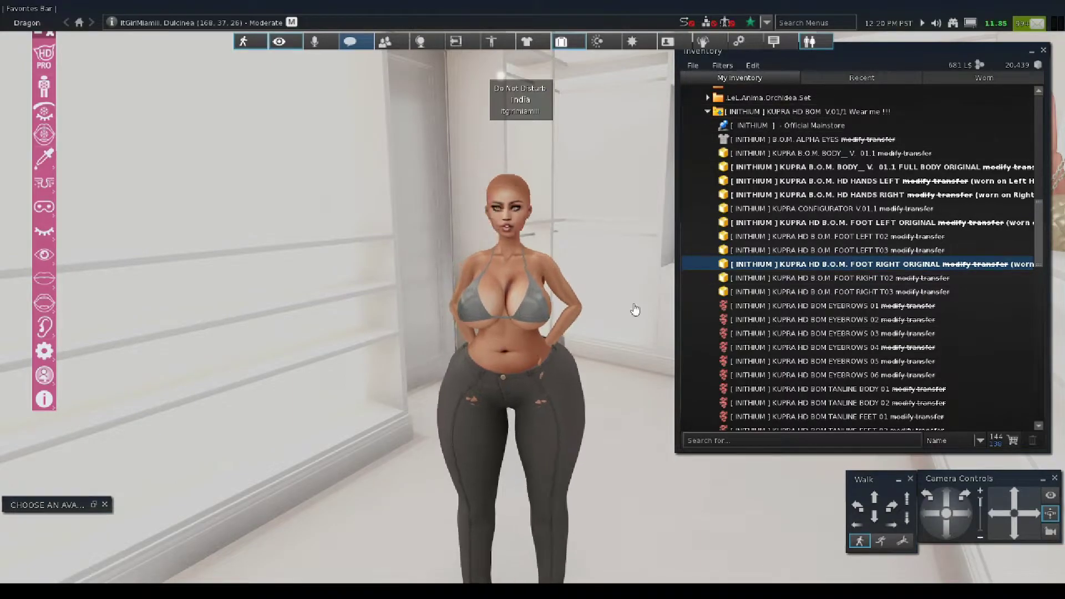
{"action": "left_click", "coordinate": [707, 111]}
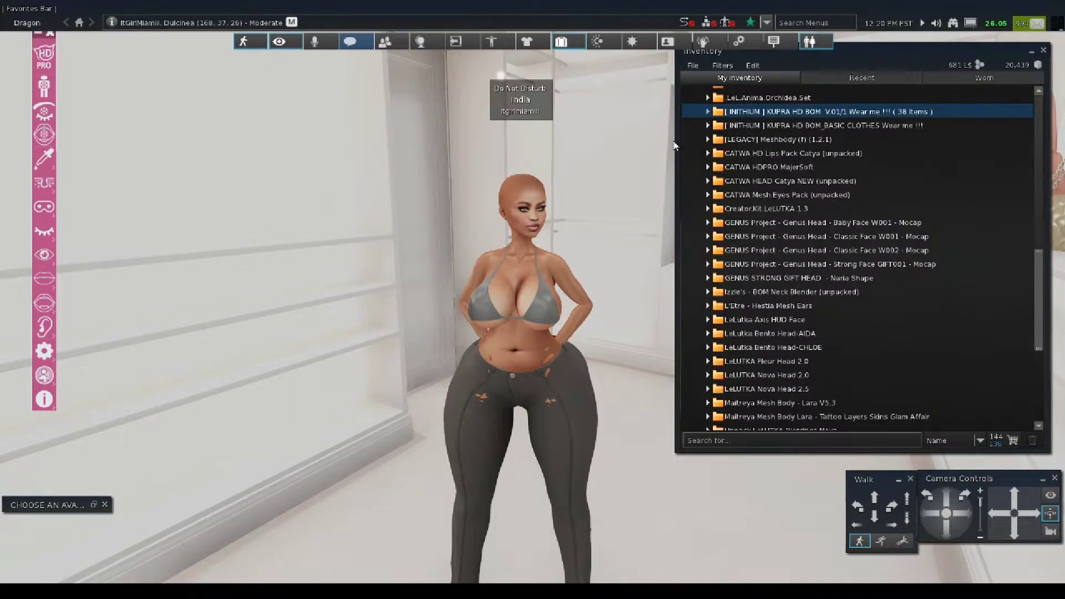
Examine the avatar's body and skin from close up and from farther away.
{"action": "scroll", "coordinate": [515, 248], "scroll_direction": "up", "scroll_amount": 3}
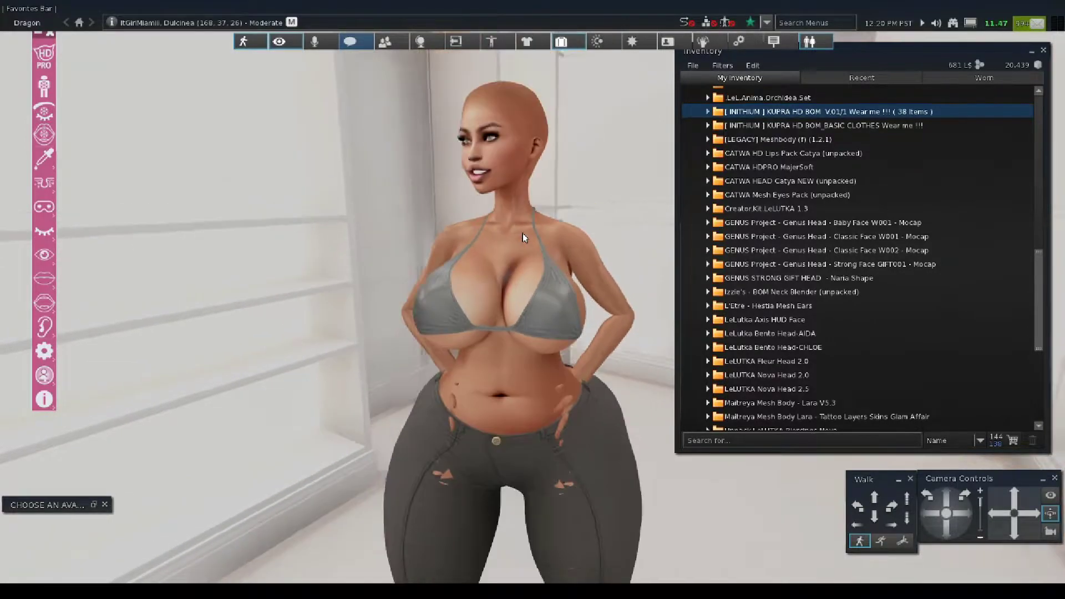
{"action": "scroll", "coordinate": [522, 233], "scroll_direction": "down", "scroll_amount": 5}
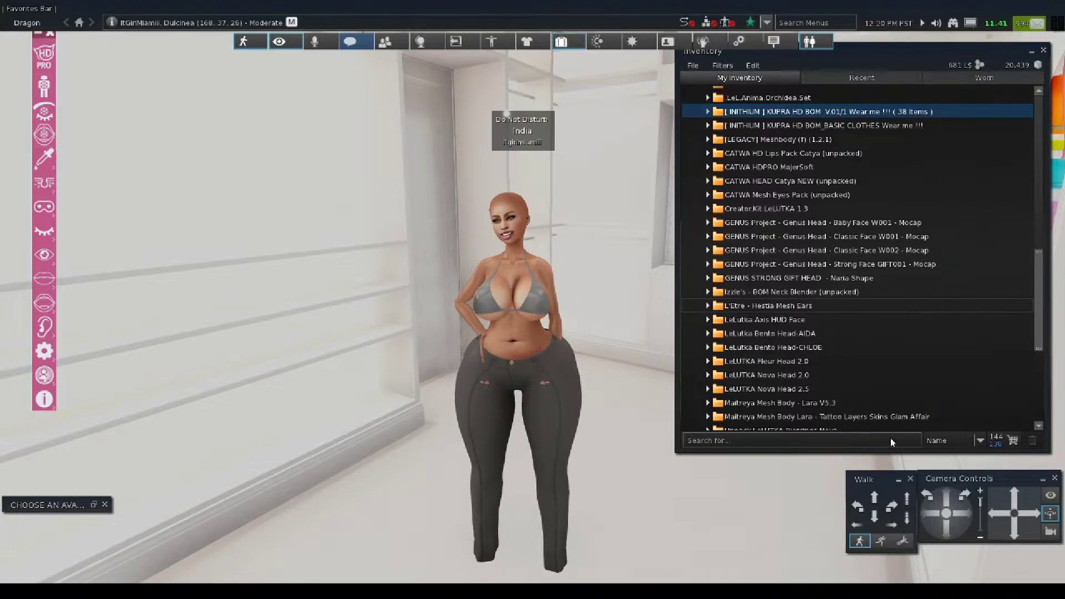
{"action": "scroll", "coordinate": [533, 233], "scroll_direction": "up", "scroll_amount": 2}
{"action": "scroll", "coordinate": [860, 250], "scroll_direction": "up", "scroll_amount": 1}
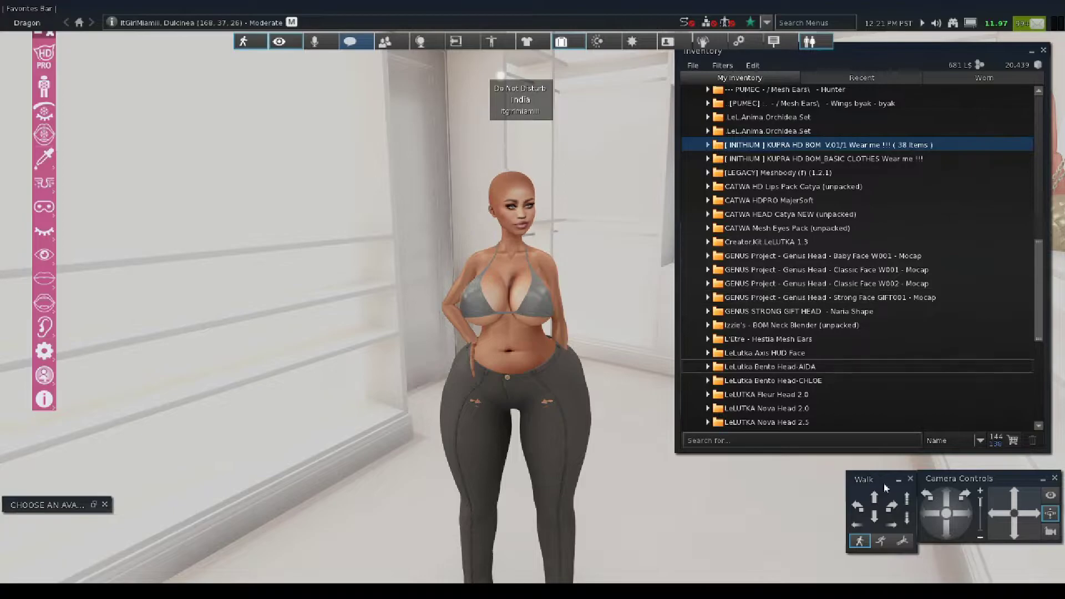
Examine the avatar's neck, face and upper body from close up and from the front.
{"action": "left_click", "coordinate": [1046, 534]}
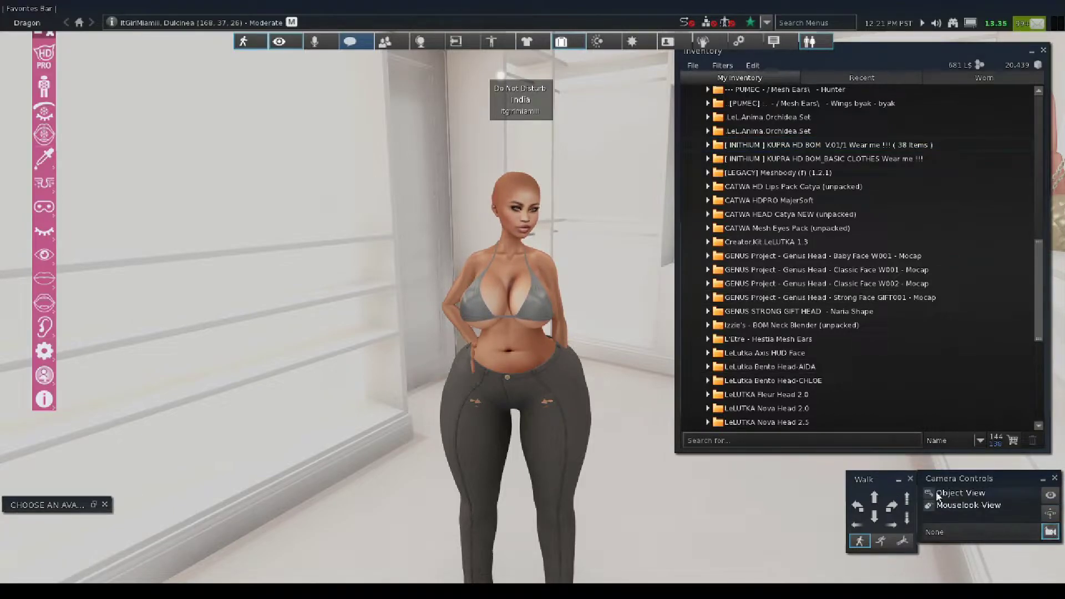
{"action": "left_click", "coordinate": [503, 247]}
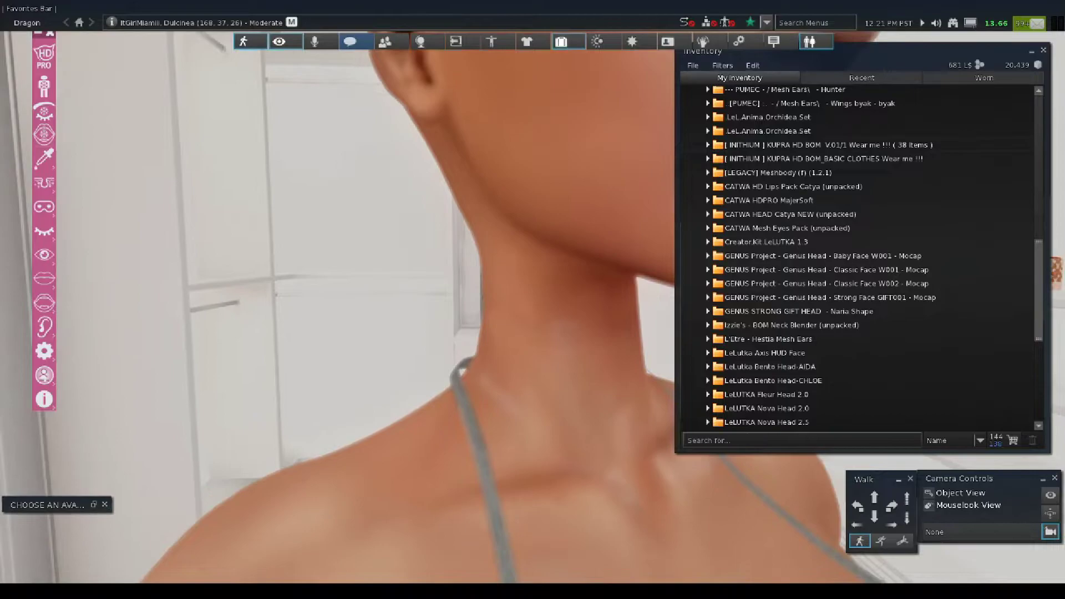
{"action": "key", "text": "Escape"}
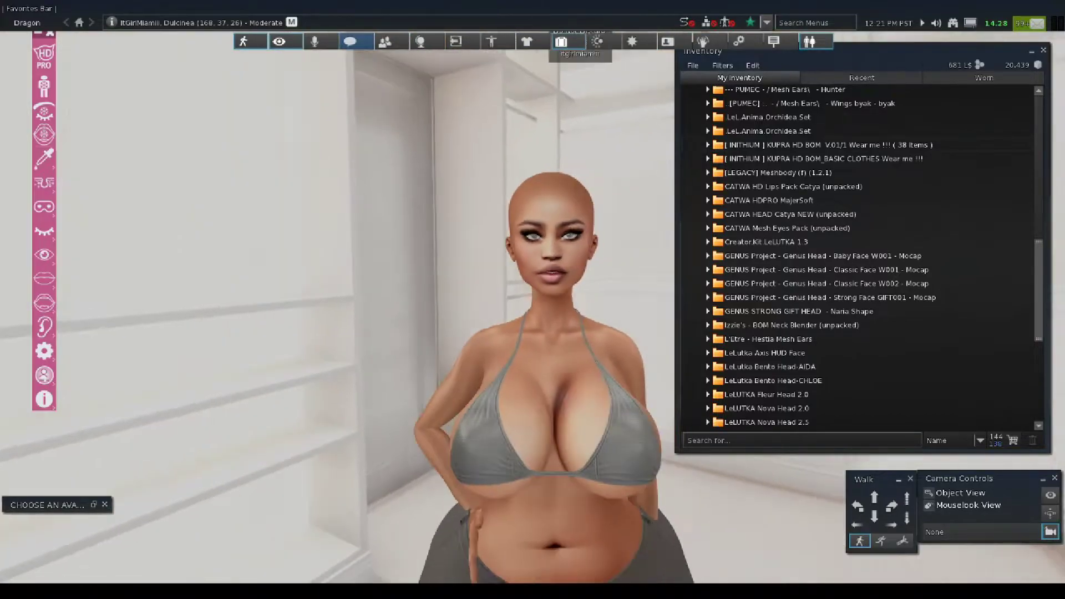
{"action": "key", "text": "Escape"}
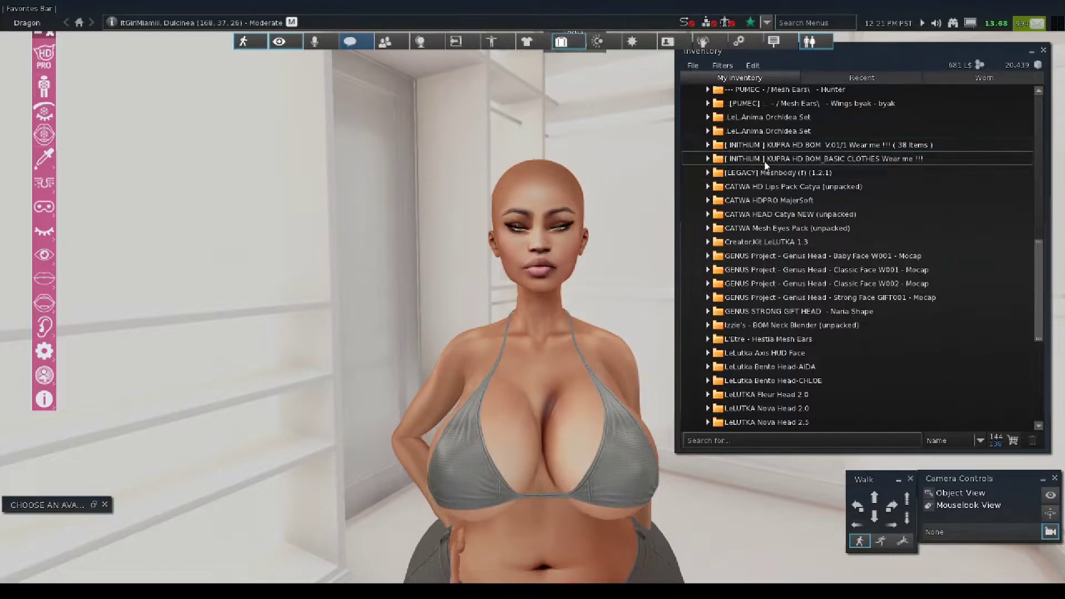
{"action": "scroll", "coordinate": [793, 241], "scroll_direction": "up", "scroll_amount": 3}
{"action": "scroll", "coordinate": [788, 247], "scroll_direction": "up", "scroll_amount": 2}
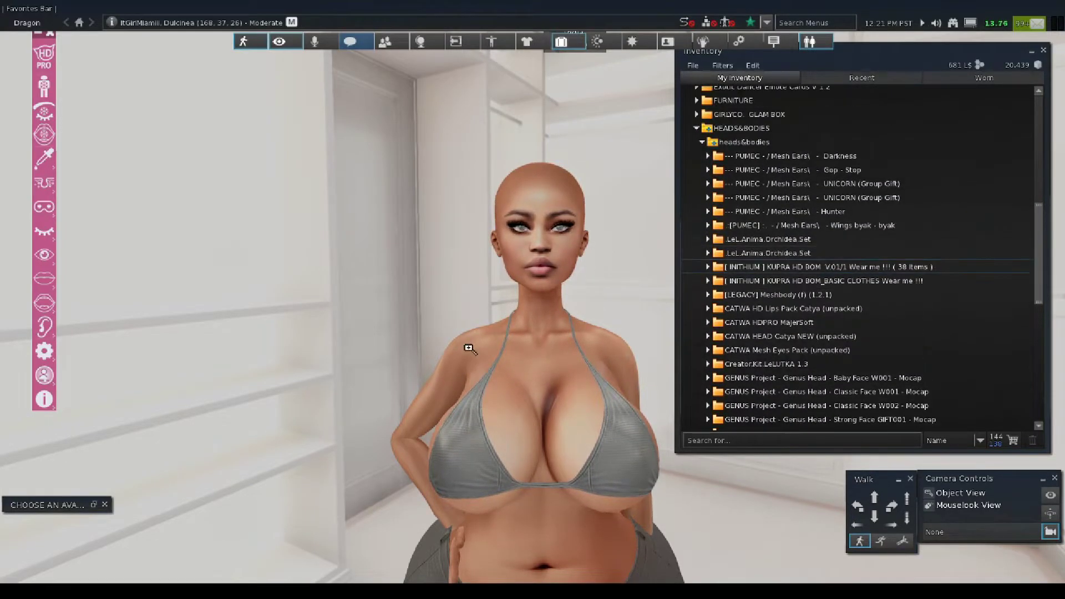
{"action": "left_click", "coordinate": [1048, 512]}
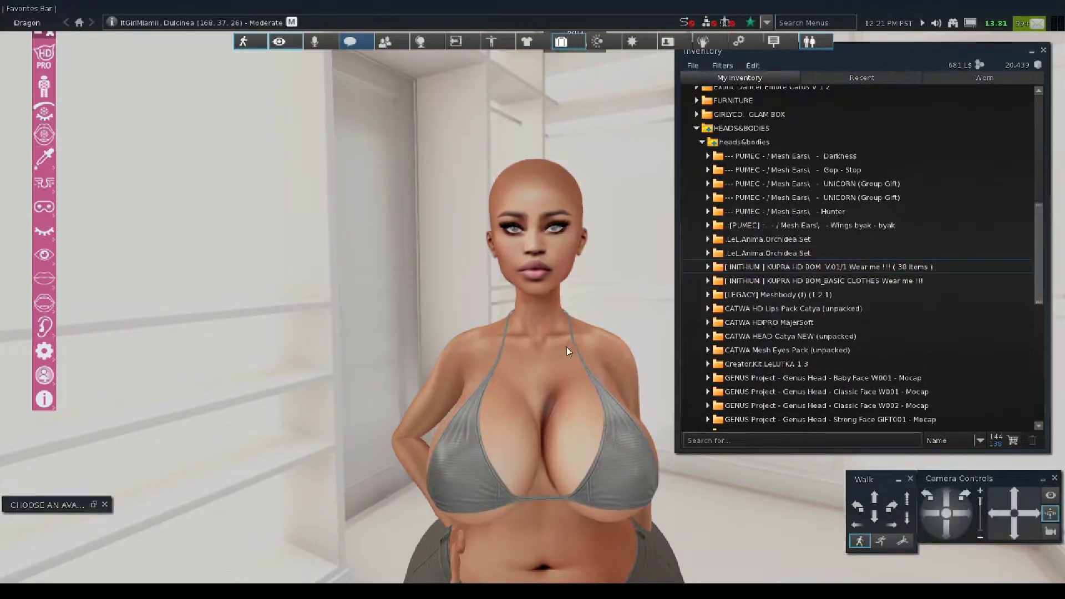
Open the avatar's current shape for editing and set the body height to 22 and body thickness to 10.
{"action": "right_click", "coordinate": [530, 361]}
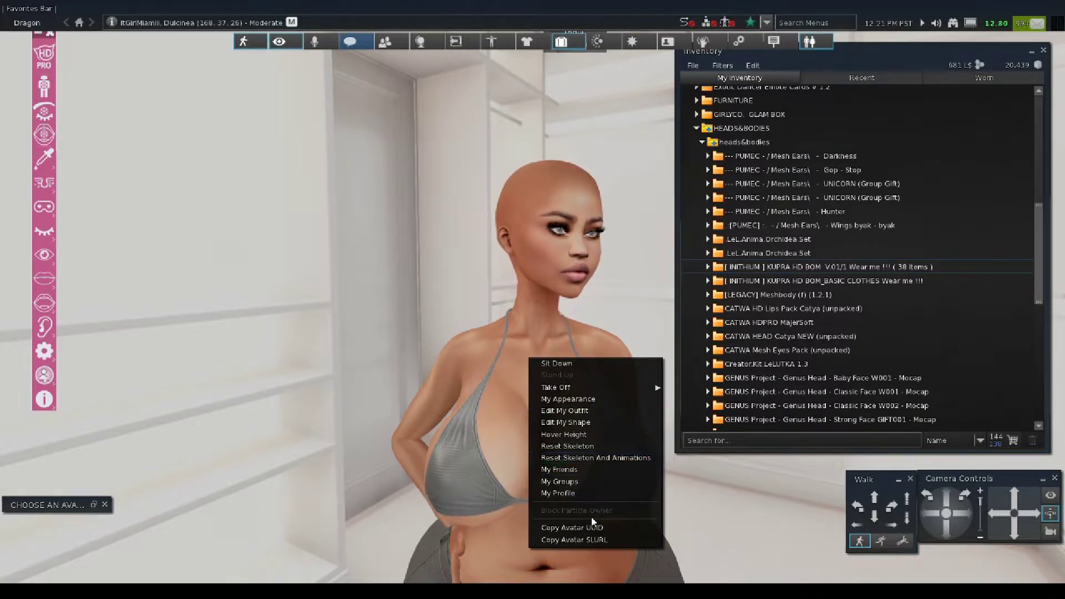
{"action": "left_click", "coordinate": [575, 424]}
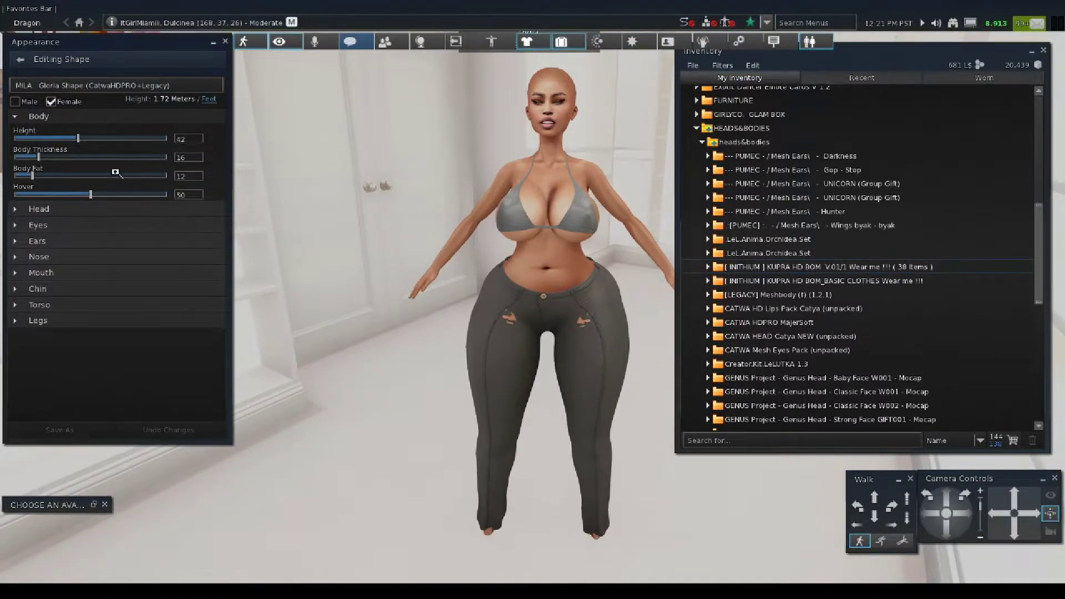
{"action": "left_click_drag", "start_coordinate": [71, 141], "coordinate": [54, 145]}
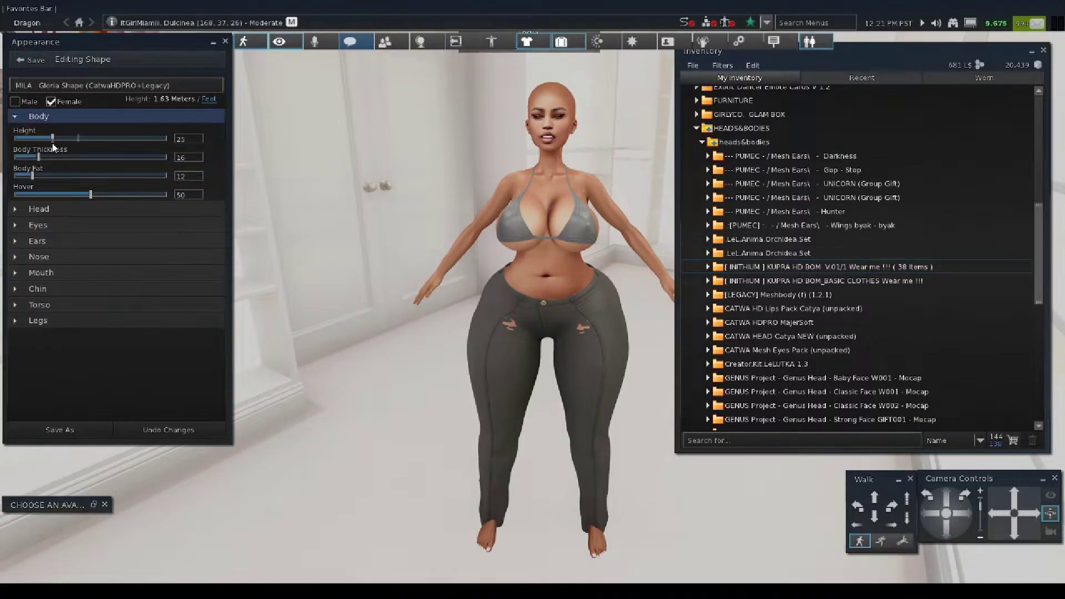
{"action": "left_click_drag", "start_coordinate": [53, 145], "coordinate": [31, 159]}
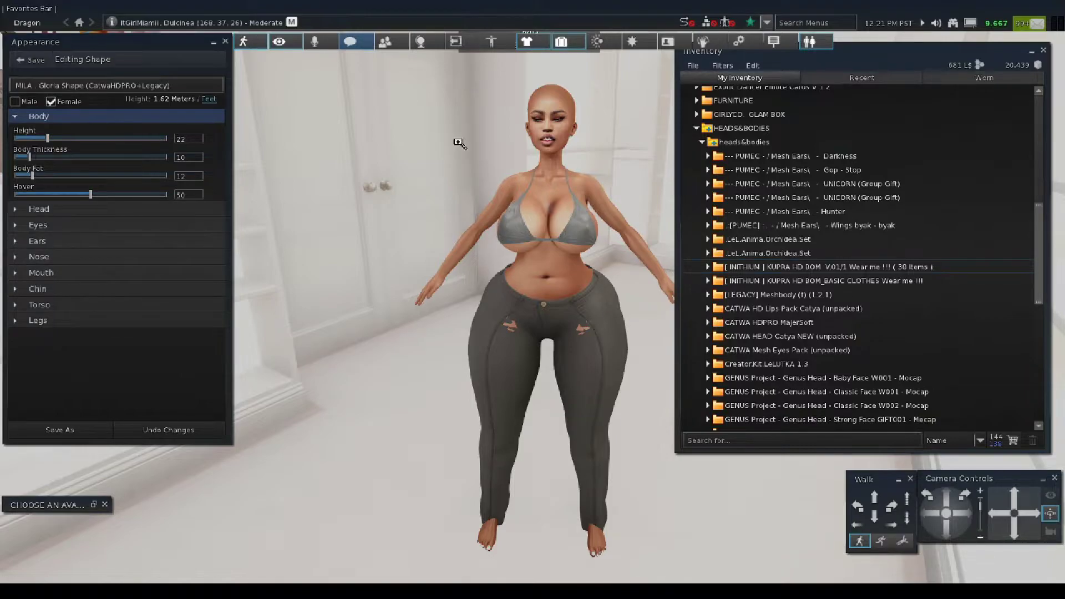
Set head size to 49, head shape 45, egg head 55, brow size 3, lower cheeks 5 and cheek bones 25.
{"action": "left_click", "coordinate": [43, 211]}
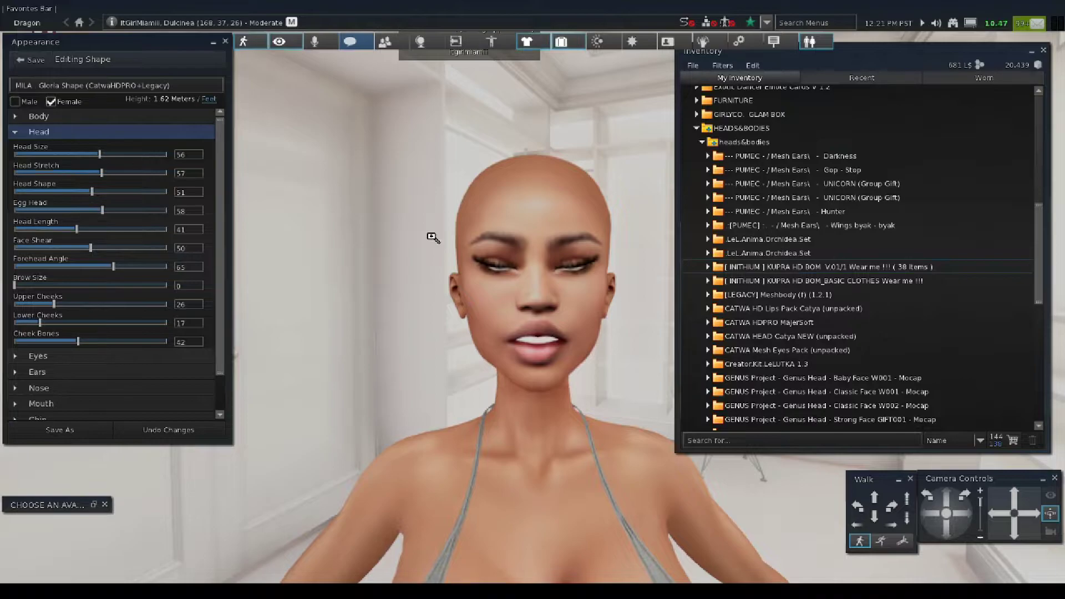
{"action": "left_click_drag", "start_coordinate": [100, 160], "coordinate": [88, 158]}
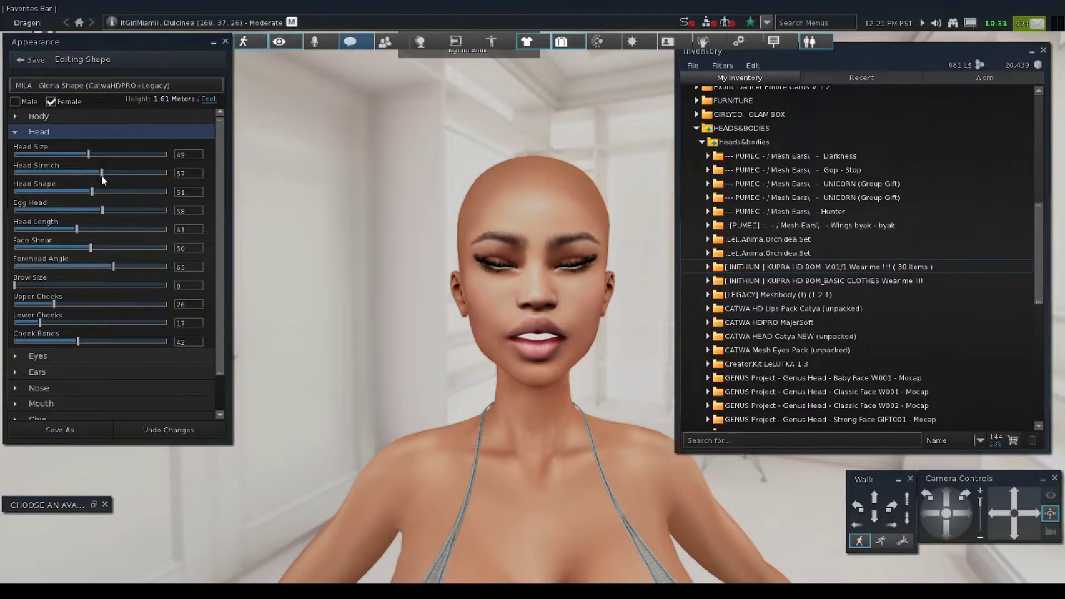
{"action": "scroll", "coordinate": [116, 237], "scroll_direction": "down", "scroll_amount": 3}
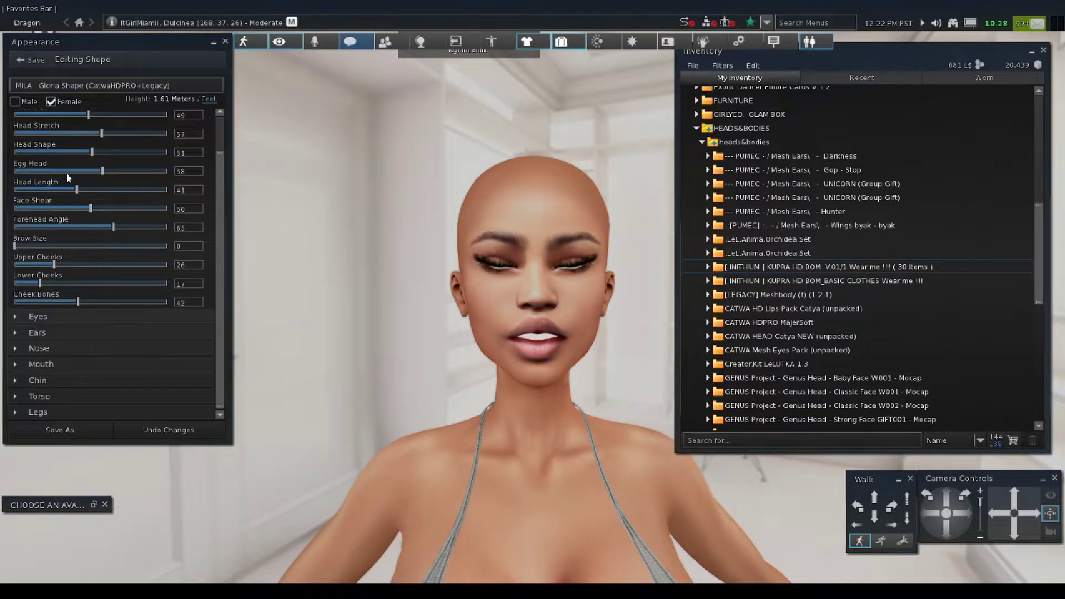
{"action": "left_click_drag", "start_coordinate": [17, 246], "coordinate": [25, 248]}
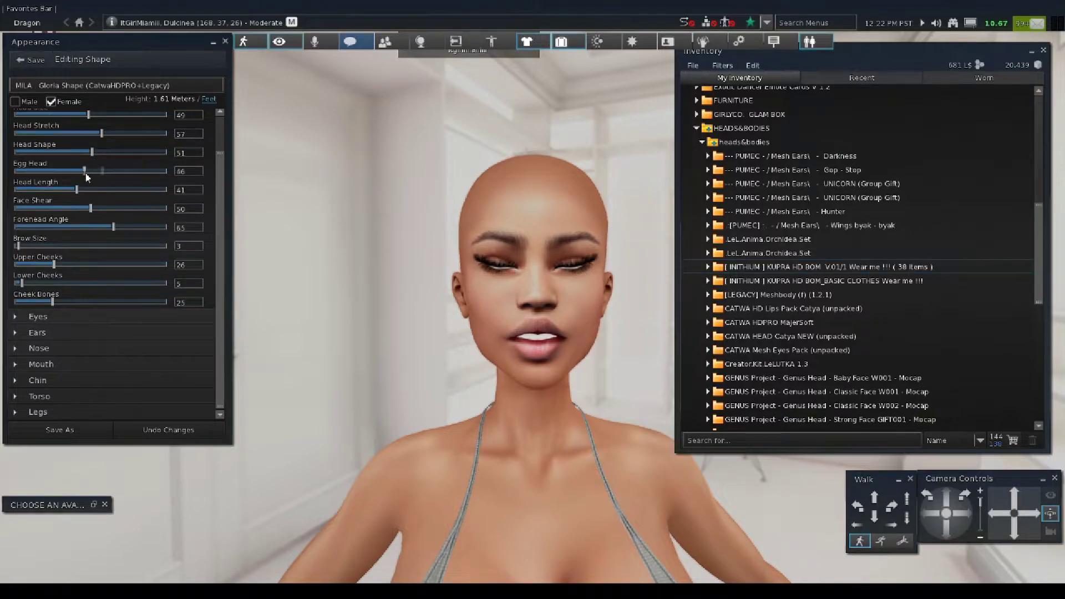
{"action": "left_click_drag", "start_coordinate": [97, 175], "coordinate": [103, 175]}
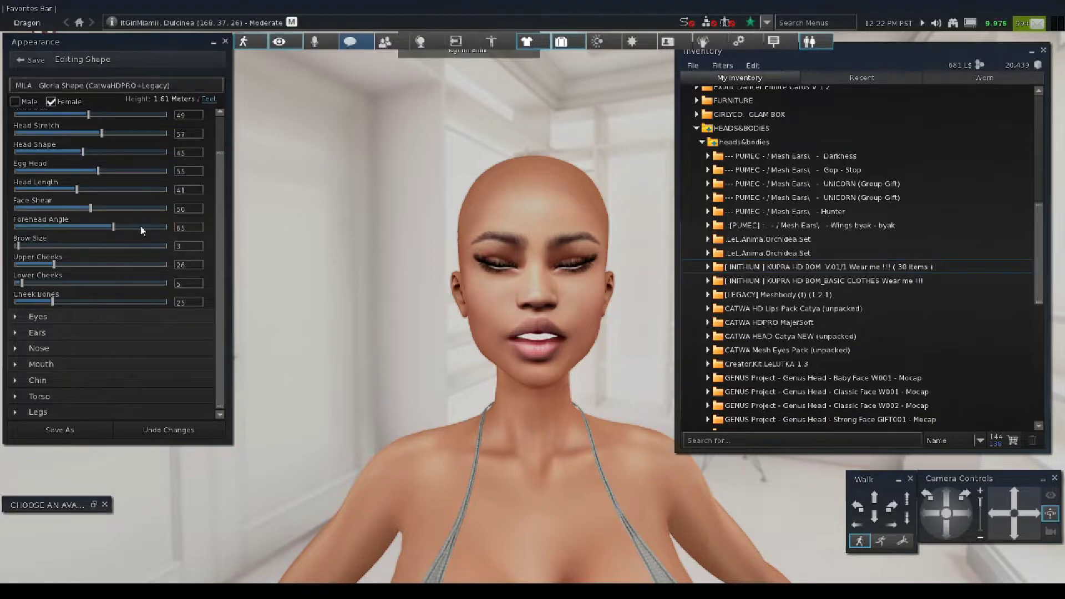
Review the eye, ear and nose settings, and set both lip width and lip fullness to 60.
{"action": "left_click", "coordinate": [48, 317]}
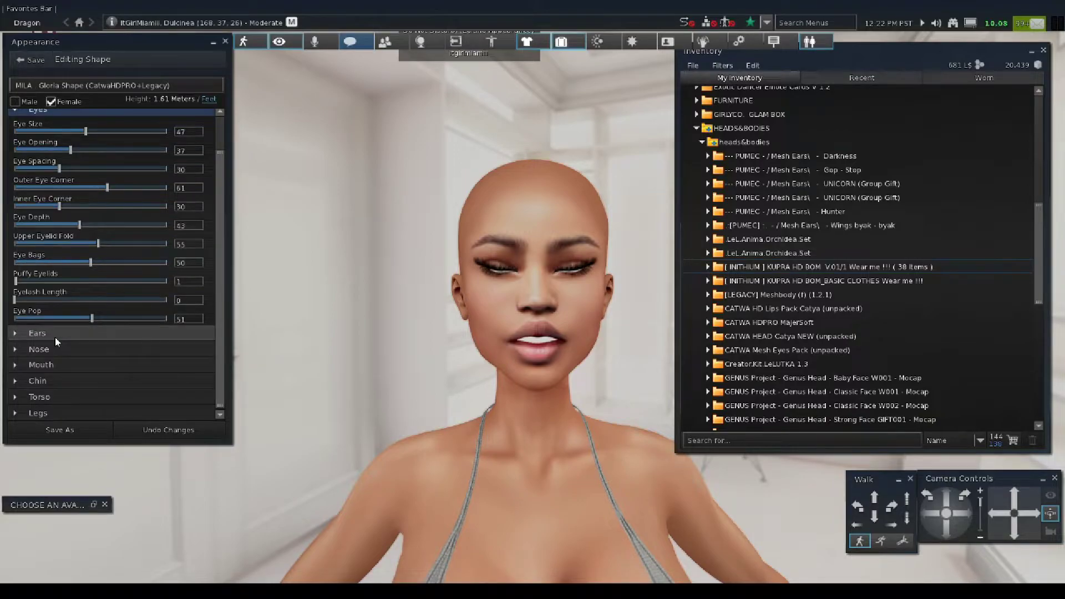
{"action": "left_click", "coordinate": [55, 337]}
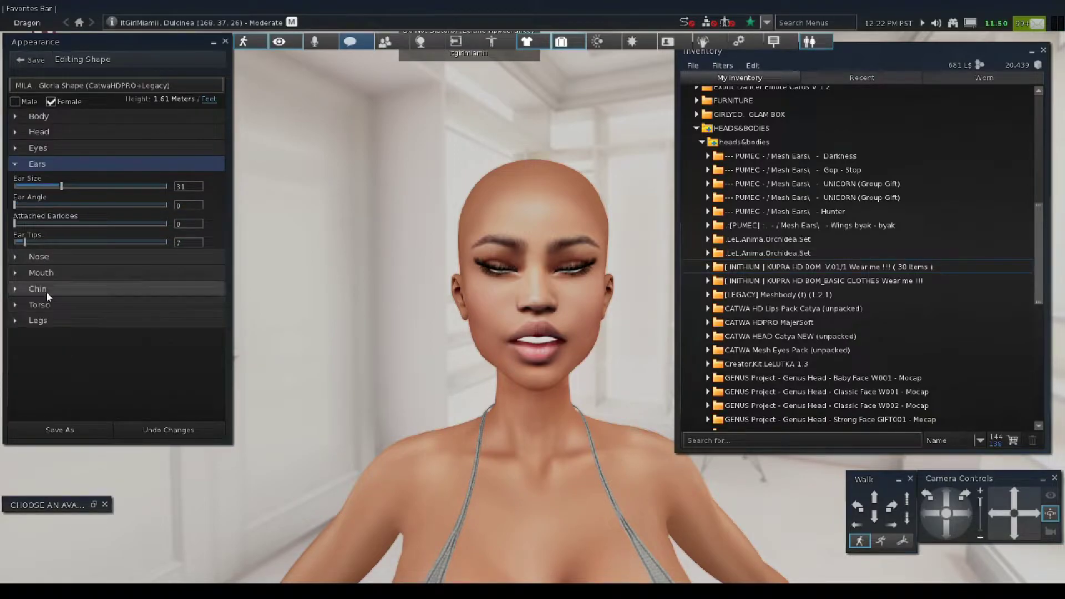
{"action": "left_click", "coordinate": [44, 257]}
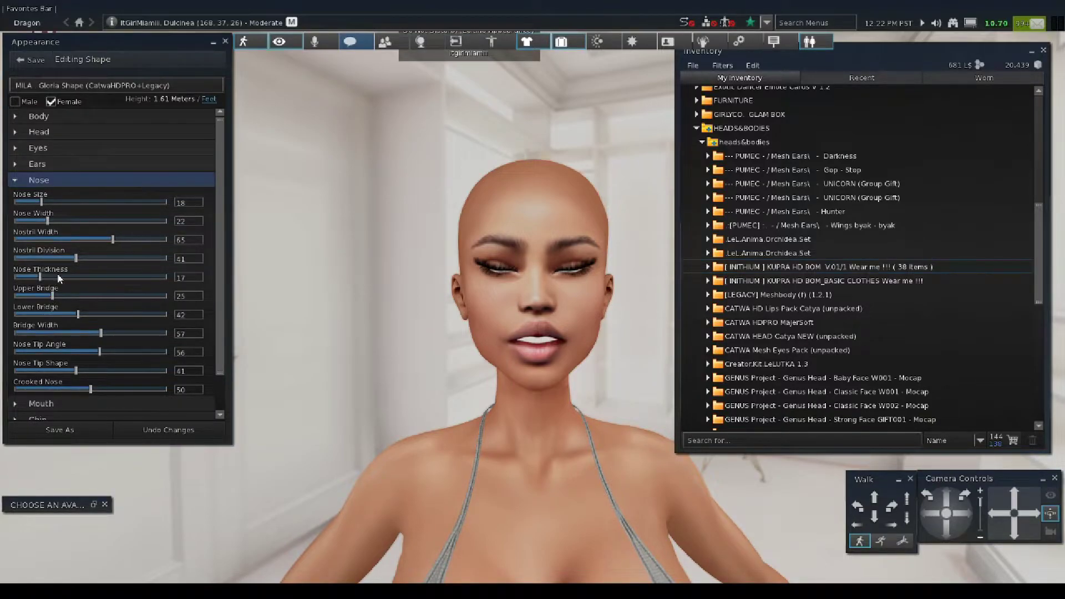
{"action": "scroll", "coordinate": [57, 274], "scroll_direction": "down", "scroll_amount": 3}
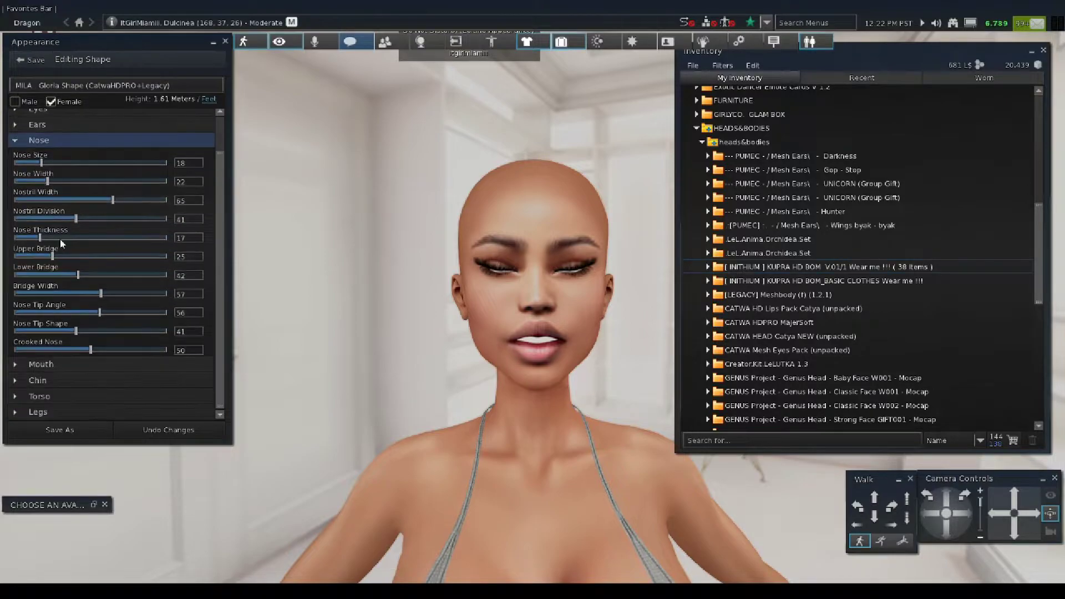
{"action": "left_click", "coordinate": [40, 365]}
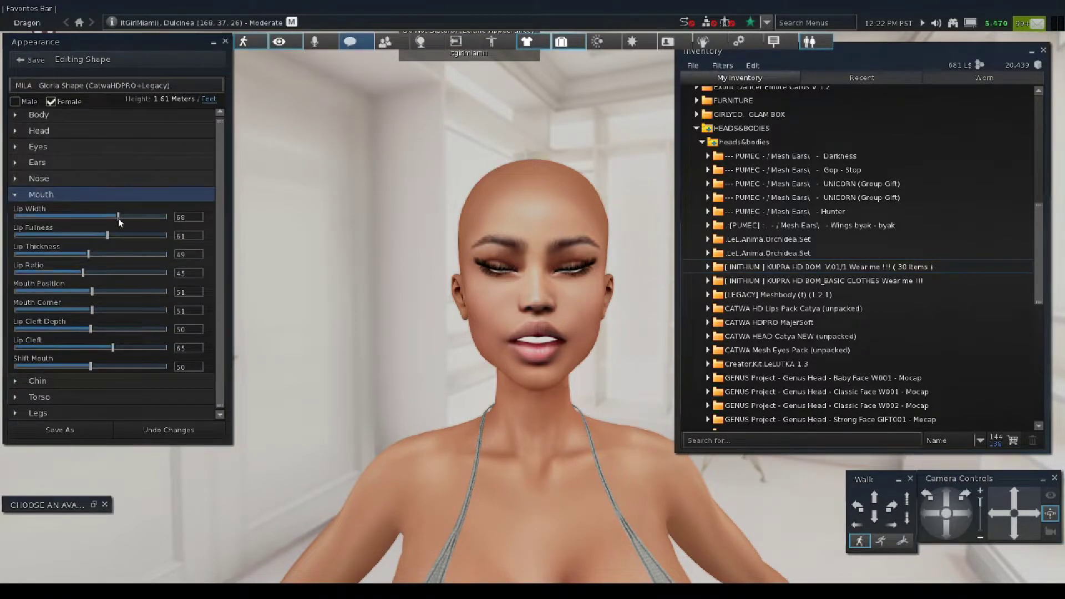
{"action": "left_click_drag", "start_coordinate": [119, 219], "coordinate": [105, 221]}
{"action": "left_click_drag", "start_coordinate": [506, 308], "coordinate": [577, 313]}
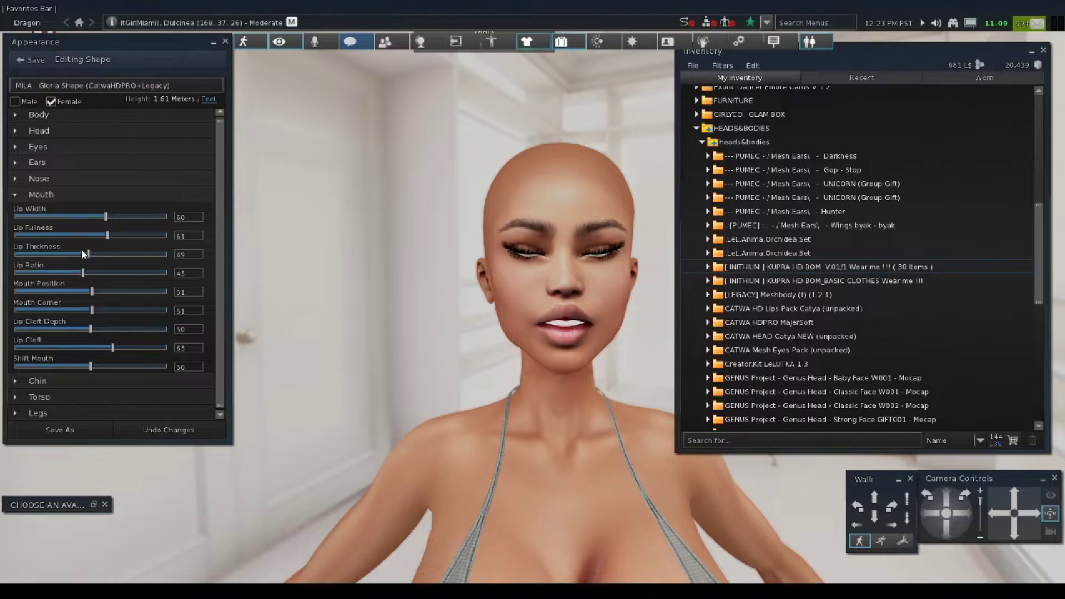
{"action": "left_click_drag", "start_coordinate": [111, 236], "coordinate": [115, 243]}
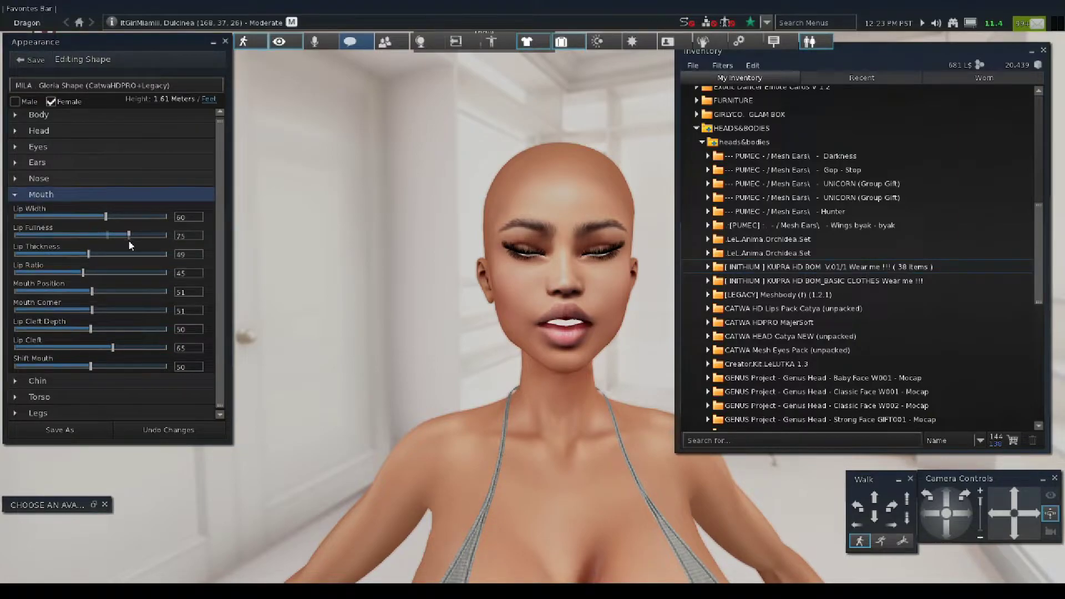
{"action": "left_click_drag", "start_coordinate": [108, 239], "coordinate": [106, 239]}
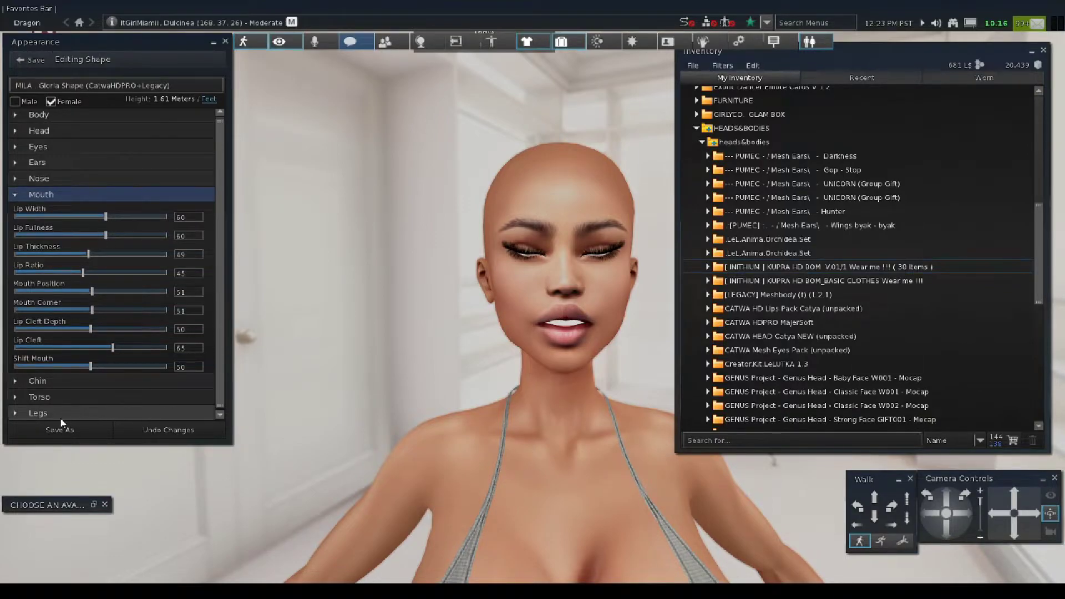
Set the torso's neck thickness to 33, neck length to 31, breast size to 4 and breast buoyancy to 1.
{"action": "left_click", "coordinate": [59, 394]}
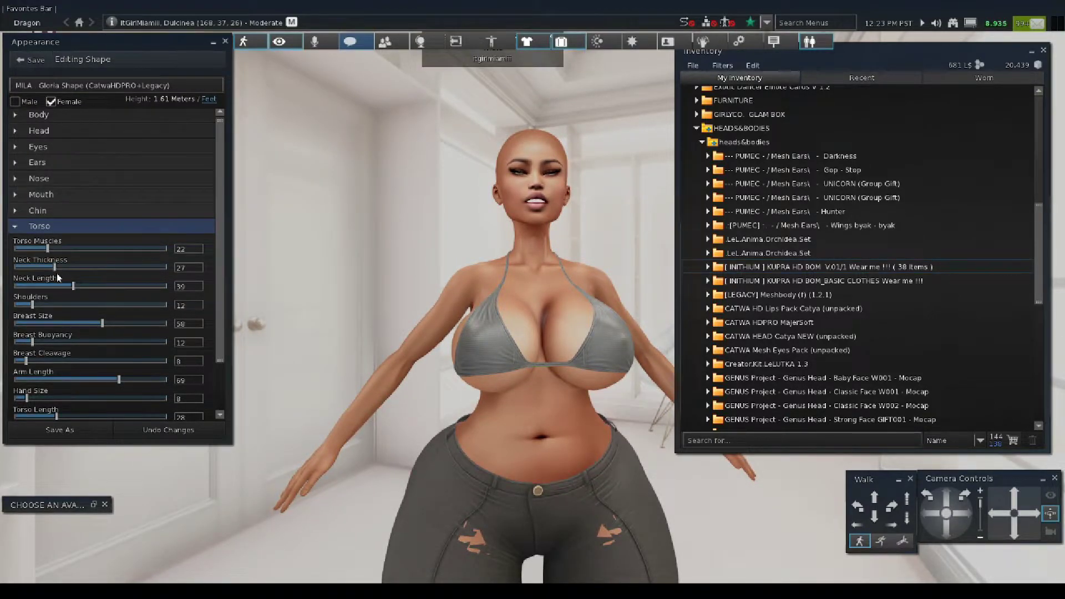
{"action": "left_click_drag", "start_coordinate": [54, 270], "coordinate": [62, 293]}
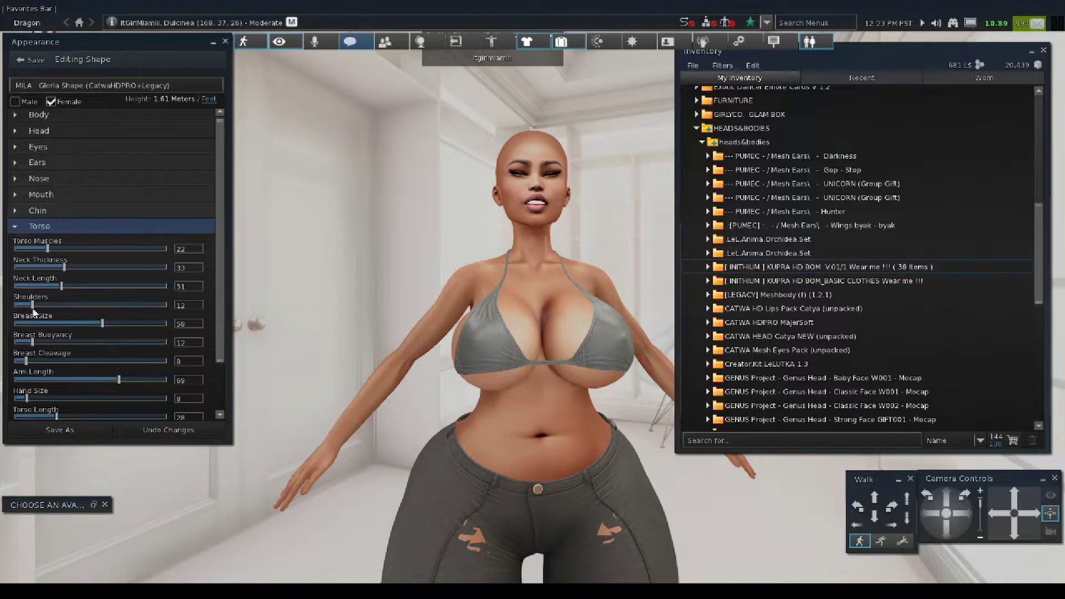
{"action": "left_click_drag", "start_coordinate": [103, 329], "coordinate": [17, 348]}
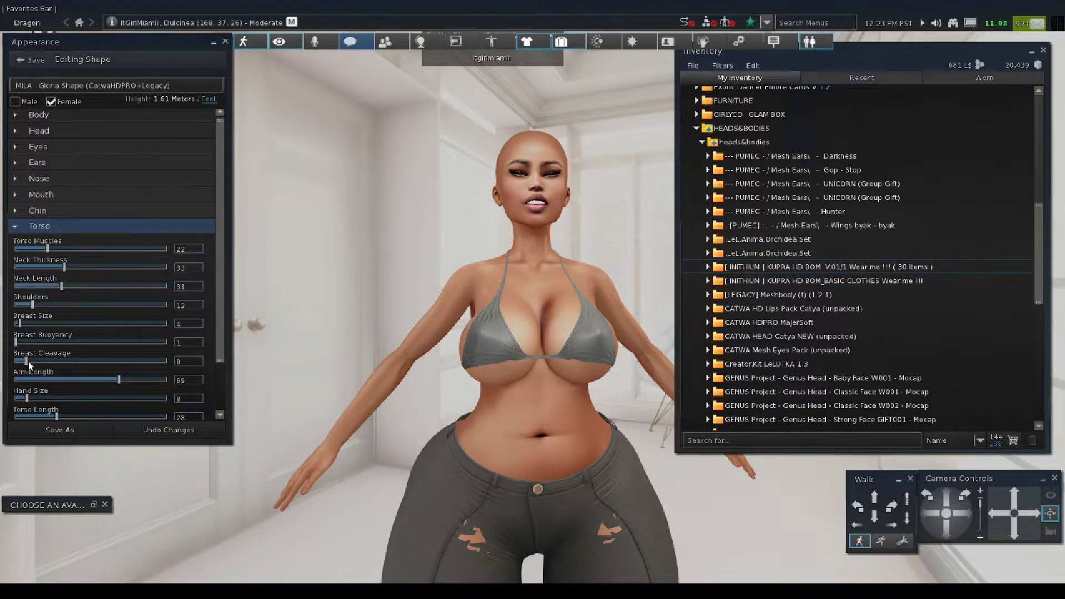
Set the arm length to 46, review the remaining torso values and collapse the torso settings.
{"action": "scroll", "coordinate": [73, 350], "scroll_direction": "down", "scroll_amount": 2}
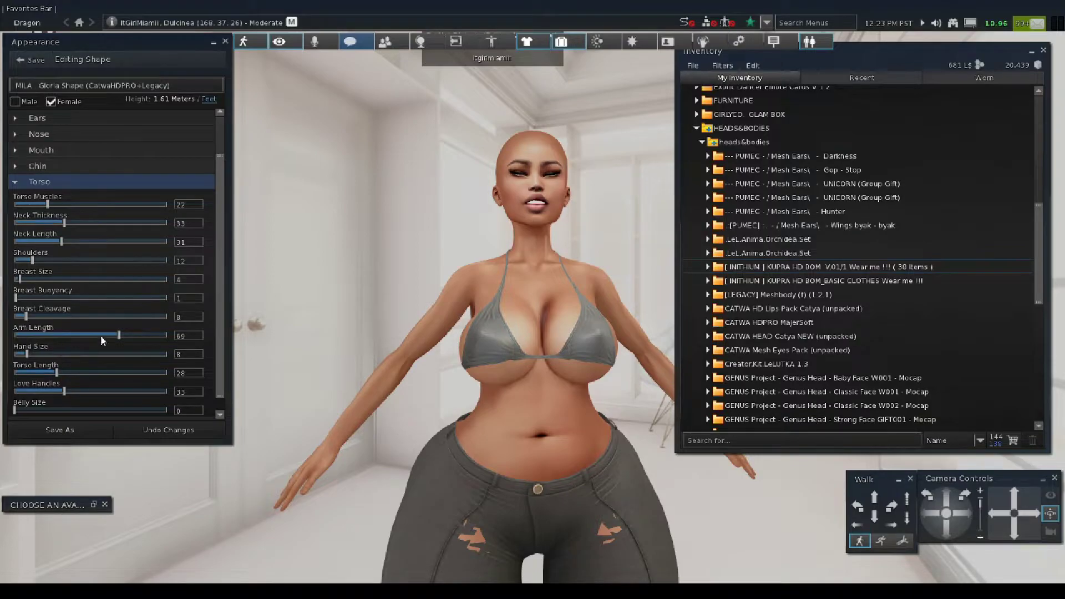
{"action": "left_click_drag", "start_coordinate": [118, 337], "coordinate": [85, 341]}
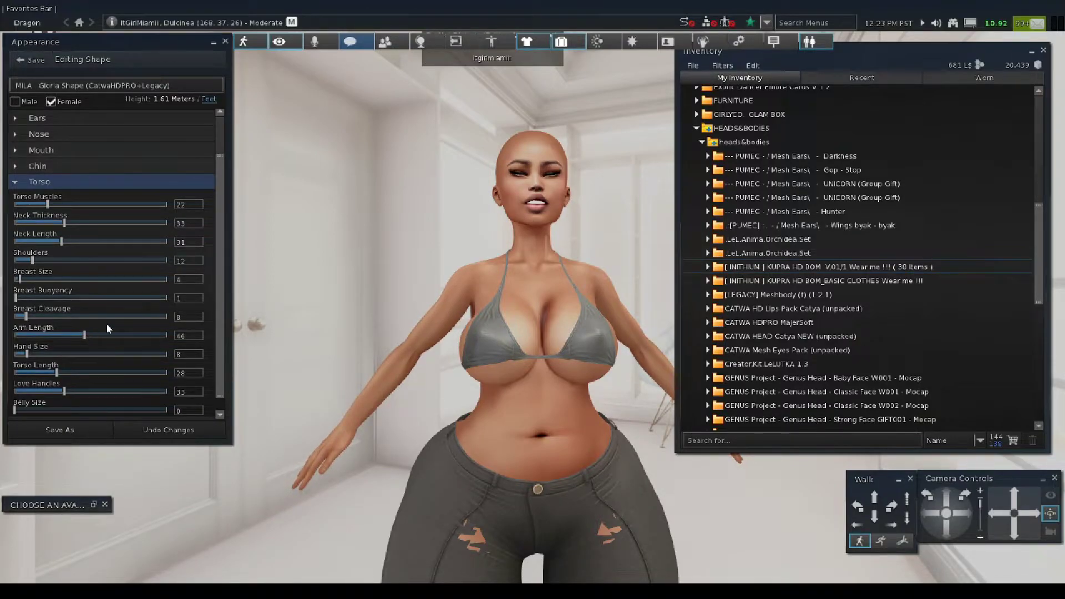
{"action": "scroll", "coordinate": [89, 366], "scroll_direction": "down", "scroll_amount": 1}
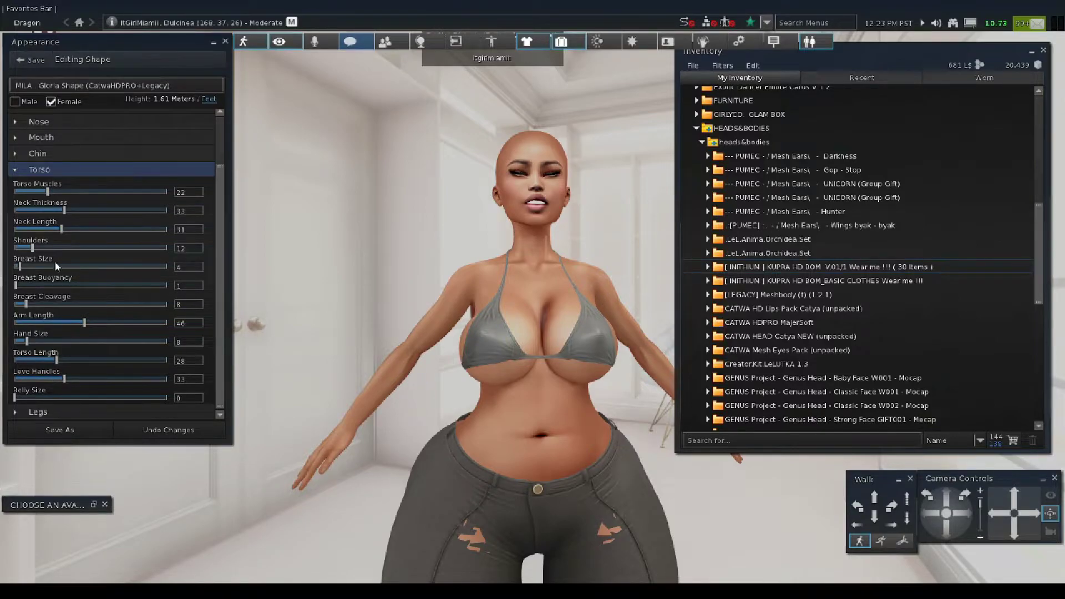
{"action": "scroll", "coordinate": [102, 242], "scroll_direction": "up", "scroll_amount": 5}
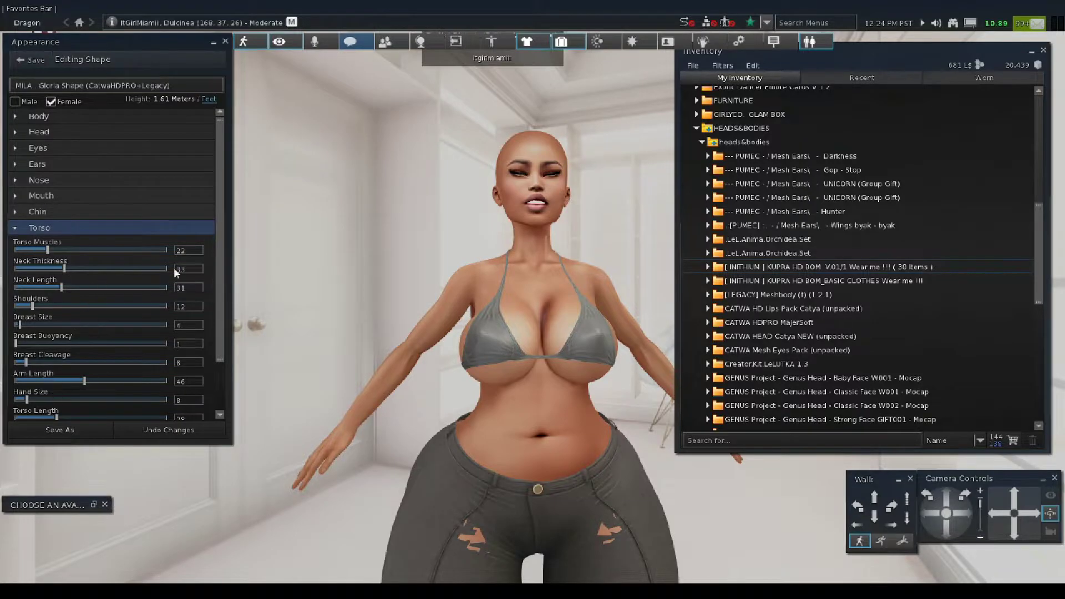
{"action": "left_click_drag", "start_coordinate": [217, 183], "coordinate": [218, 258]}
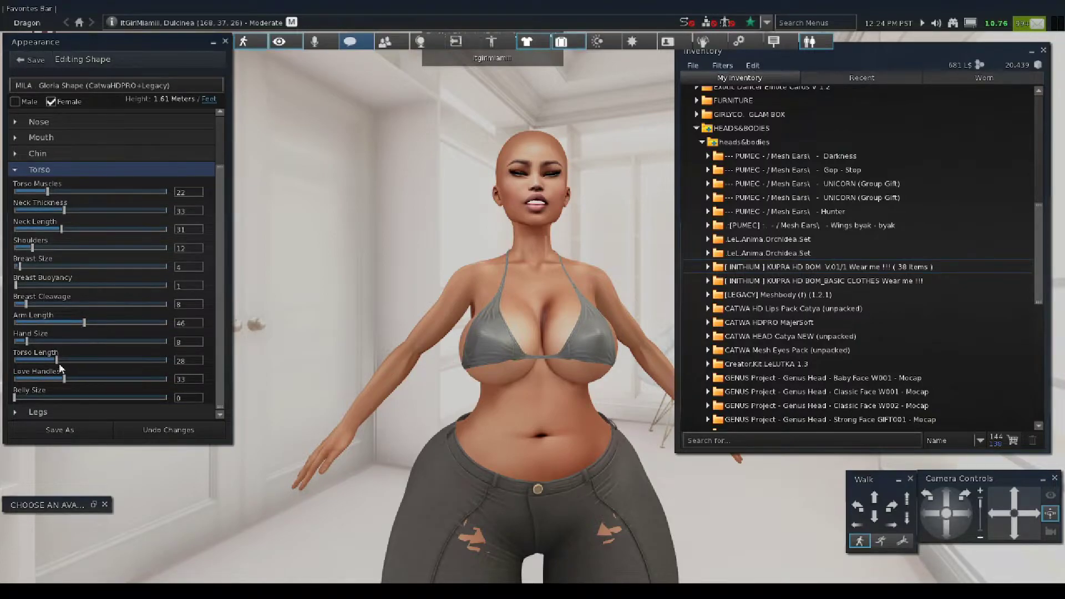
{"action": "scroll", "coordinate": [81, 281], "scroll_direction": "up", "scroll_amount": 3}
{"action": "left_click", "coordinate": [57, 226]}
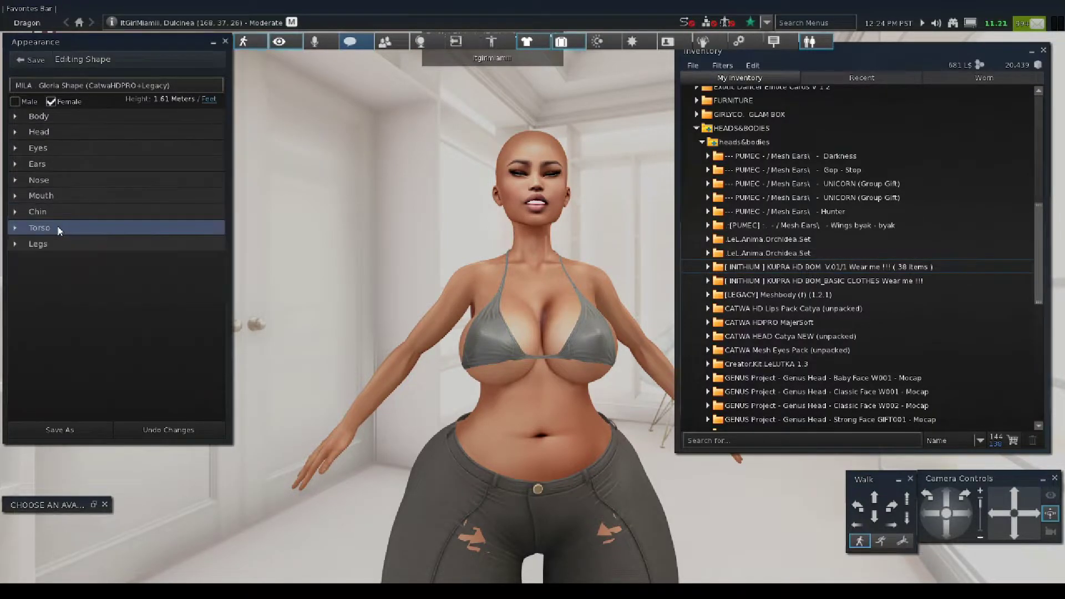
Set the shape's leg muscles to 50, leg length to 49 and hip width to 30.
{"action": "left_click", "coordinate": [44, 245]}
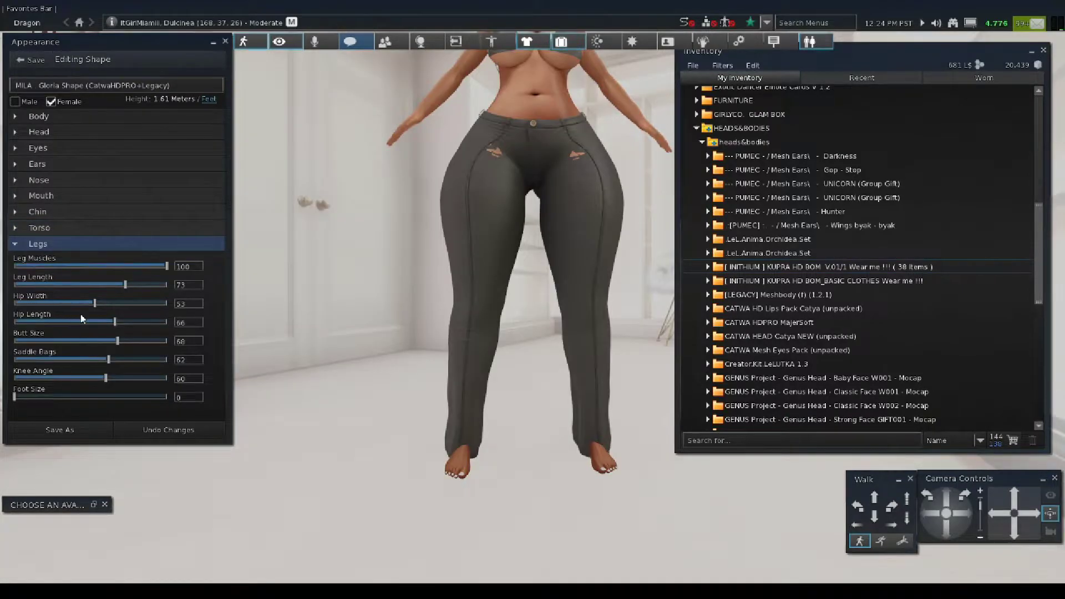
{"action": "mouse_move", "coordinate": [165, 272]}
{"action": "left_mouse_down"}
{"action": "mouse_move", "coordinate": [72, 272]}
{"action": "mouse_move", "coordinate": [96, 277]}
{"action": "mouse_move", "coordinate": [93, 287]}
{"action": "mouse_move", "coordinate": [125, 286]}
{"action": "mouse_move", "coordinate": [105, 282]}
{"action": "mouse_move", "coordinate": [62, 315]}
{"action": "left_mouse_up"}
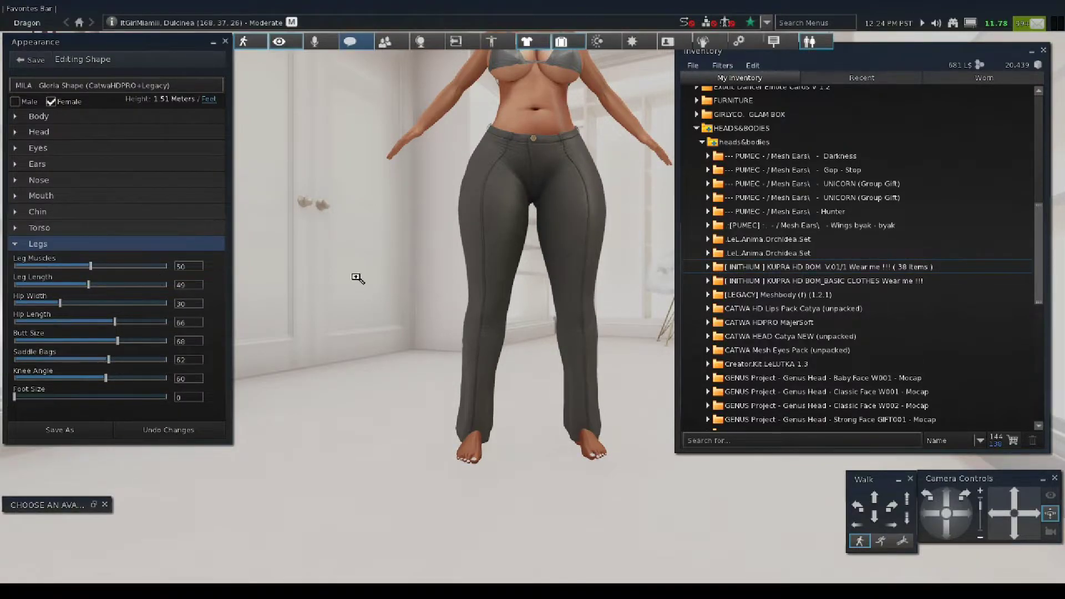
{"action": "scroll", "coordinate": [475, 182], "scroll_direction": "down", "scroll_amount": 5}
{"action": "left_click_drag", "start_coordinate": [474, 182], "coordinate": [555, 72]}
{"action": "scroll", "coordinate": [555, 72], "scroll_direction": "up", "scroll_amount": 4}
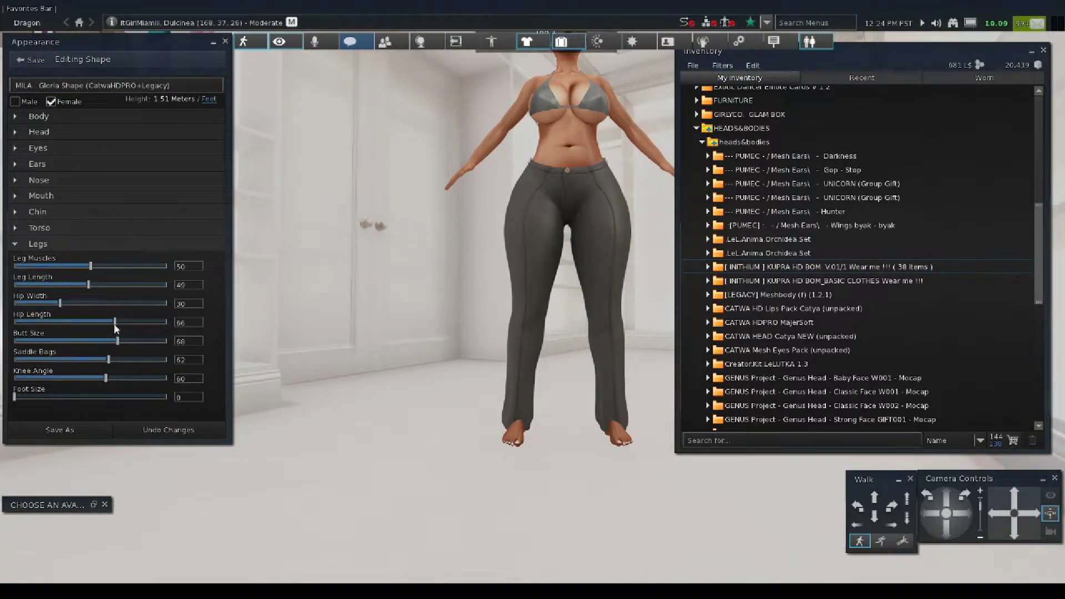
Set the shape's hip length to 60, butt size to 8 and saddle bags to 9.
{"action": "left_click_drag", "start_coordinate": [115, 321], "coordinate": [76, 340]}
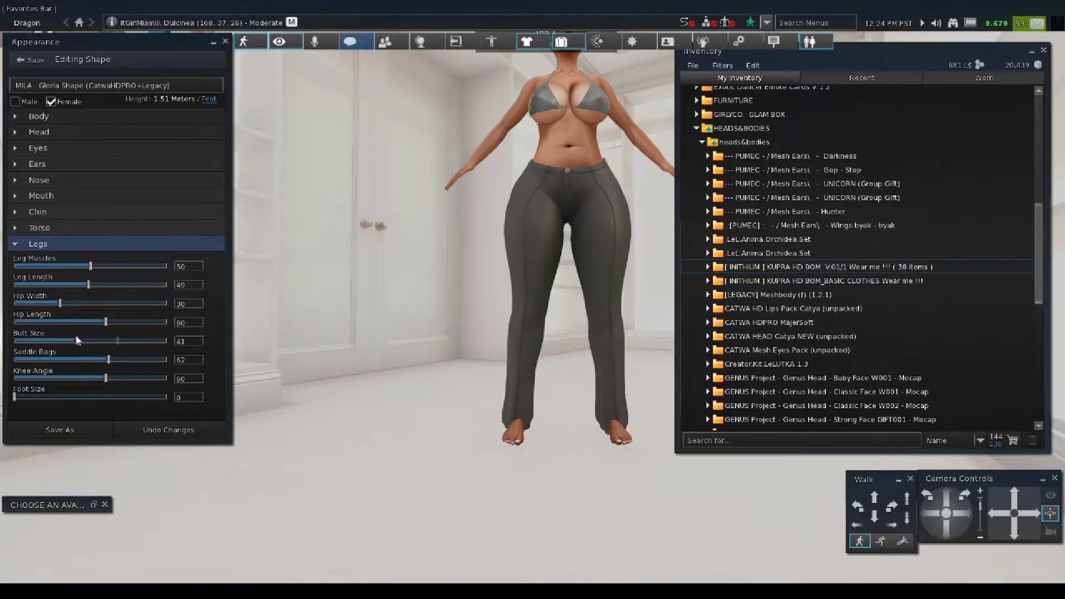
{"action": "left_click_drag", "start_coordinate": [508, 244], "coordinate": [422, 244]}
{"action": "key", "text": "Left"}
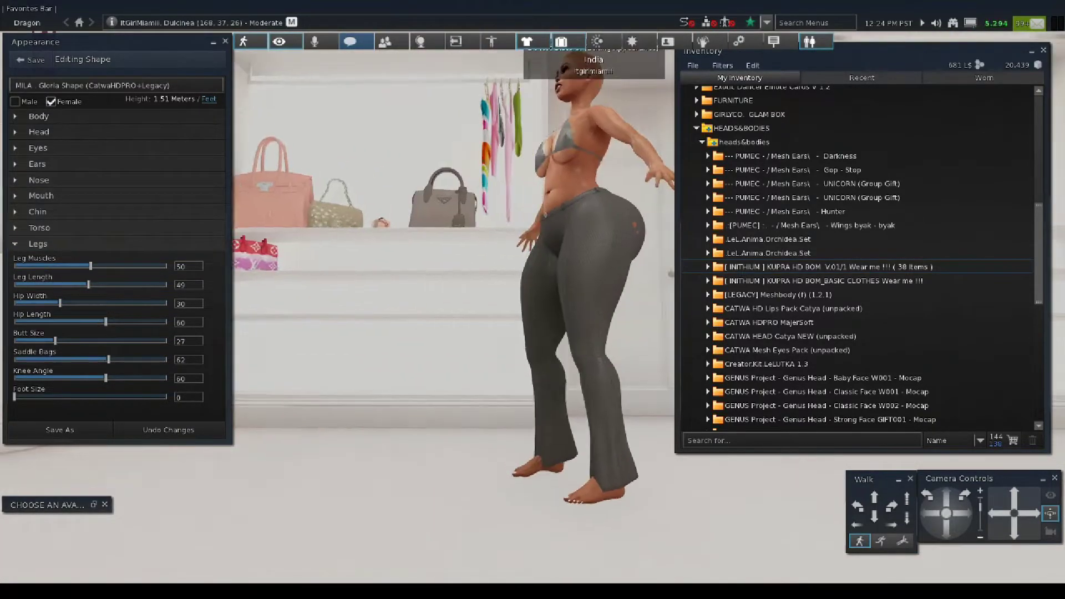
{"action": "left_click_drag", "start_coordinate": [55, 340], "coordinate": [27, 348]}
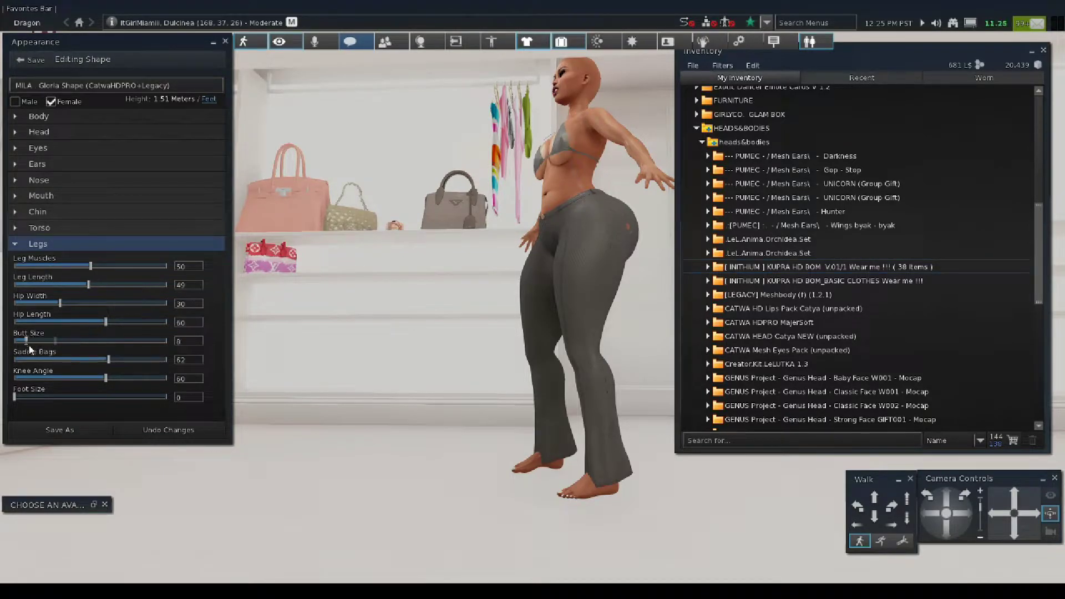
{"action": "left_click", "coordinate": [63, 360]}
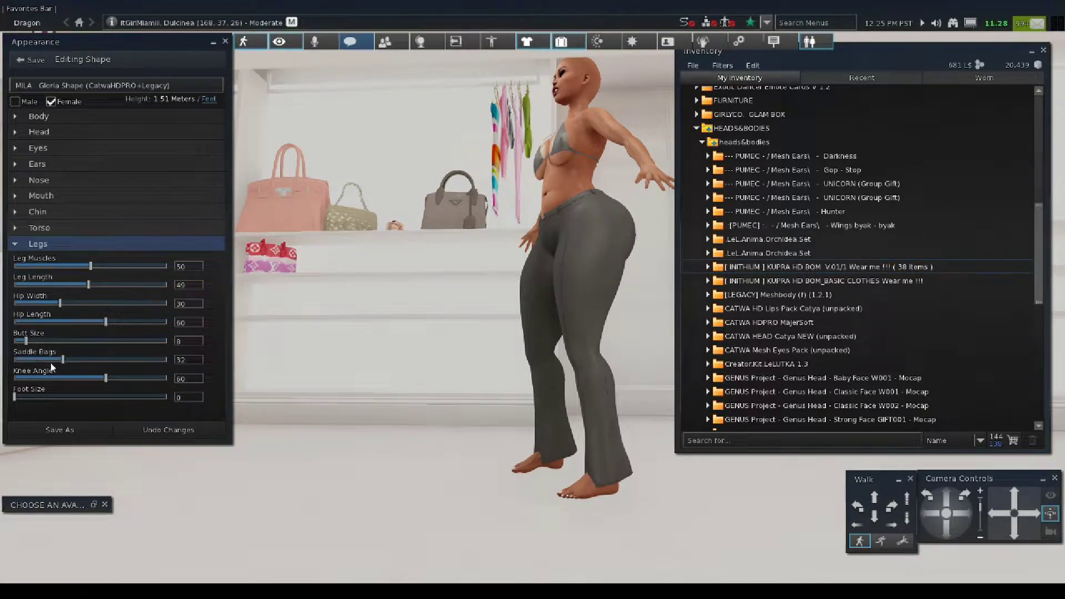
{"action": "left_click_drag", "start_coordinate": [62, 363], "coordinate": [27, 360]}
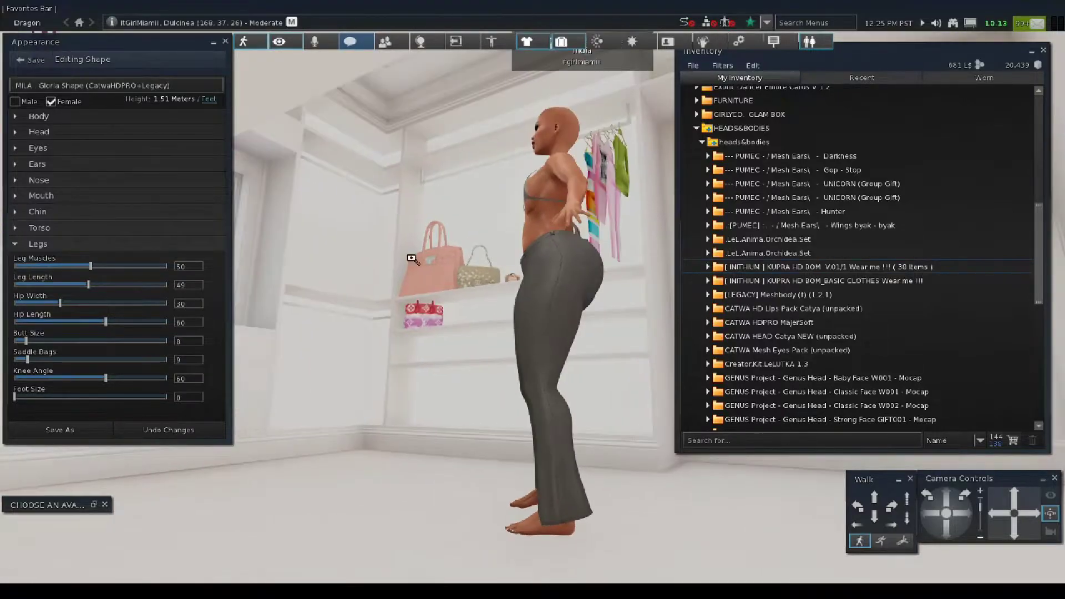
Set the torso's breast size to 36, collapse the torso settings and check the figure up close.
{"action": "left_click", "coordinate": [40, 228]}
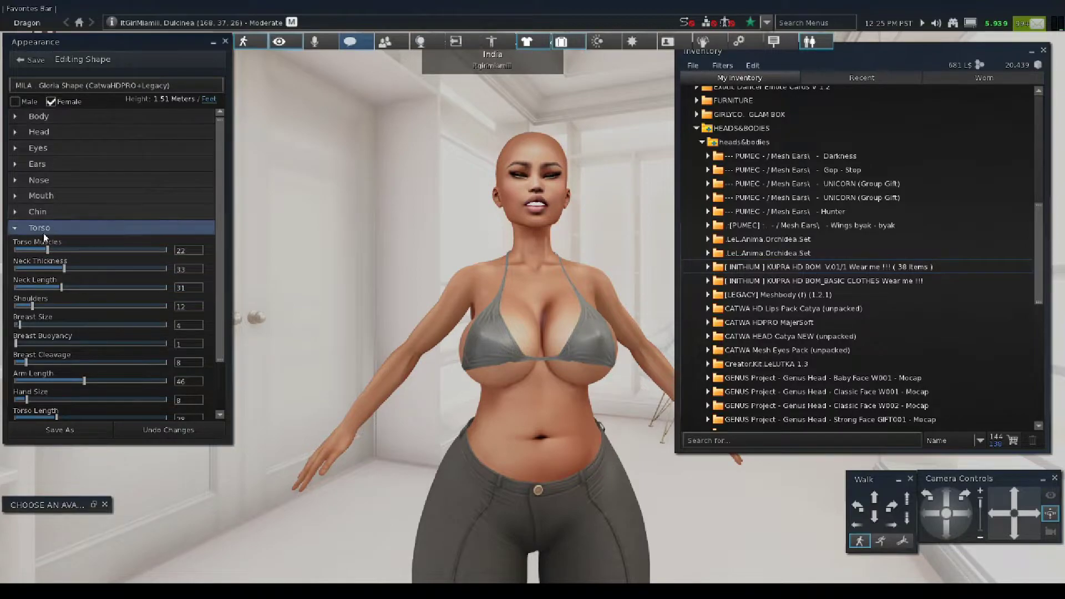
{"action": "left_click_drag", "start_coordinate": [19, 325], "coordinate": [50, 326]}
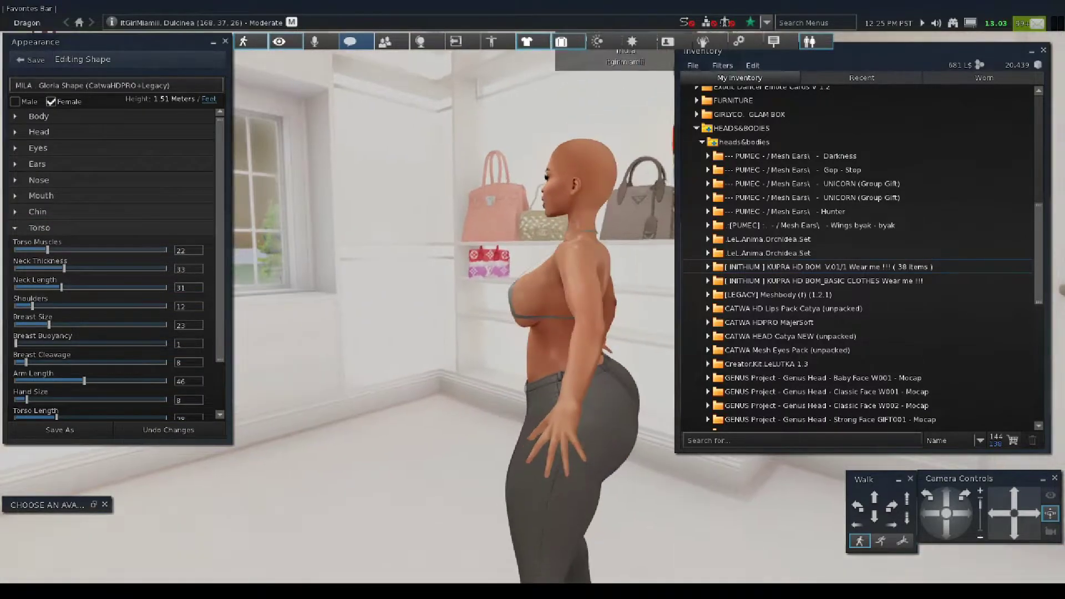
{"action": "left_click_drag", "start_coordinate": [48, 325], "coordinate": [69, 331]}
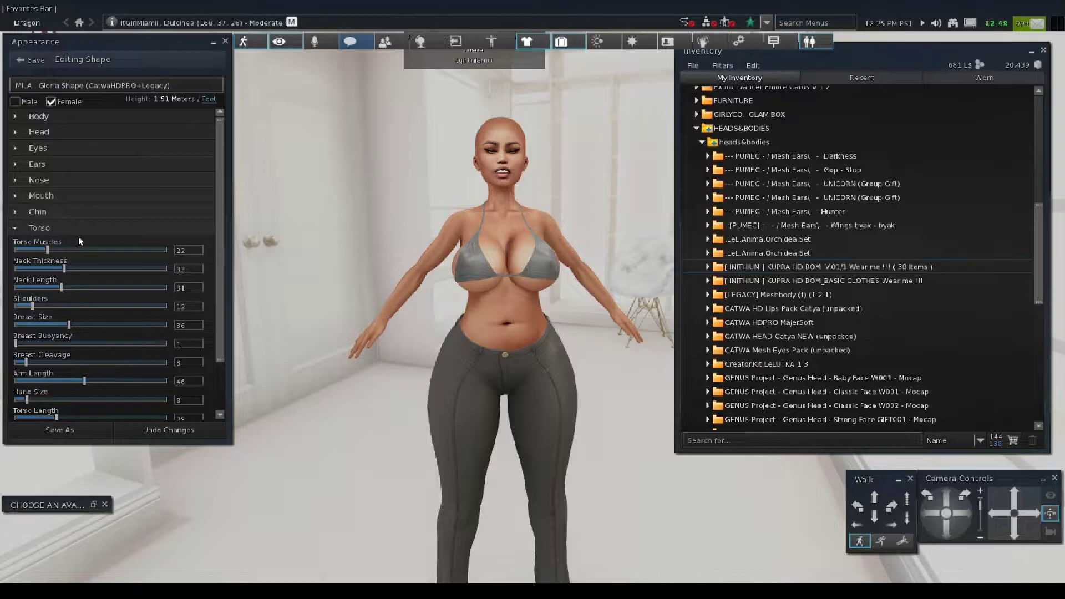
{"action": "left_click", "coordinate": [40, 228]}
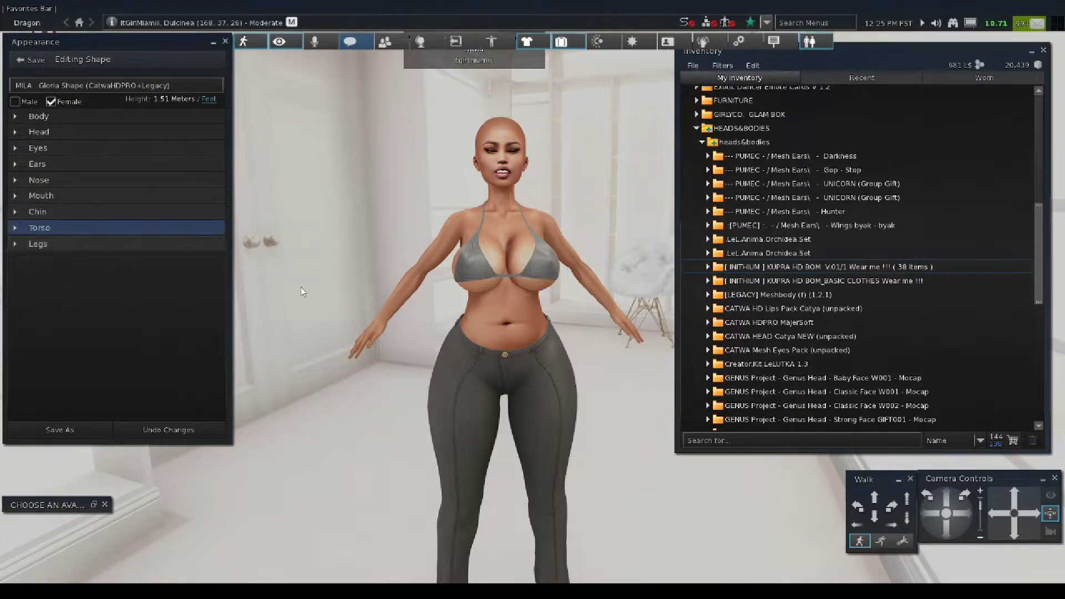
{"action": "left_click", "coordinate": [48, 99]}
{"action": "scroll", "coordinate": [499, 311], "scroll_direction": "up", "scroll_amount": 5}
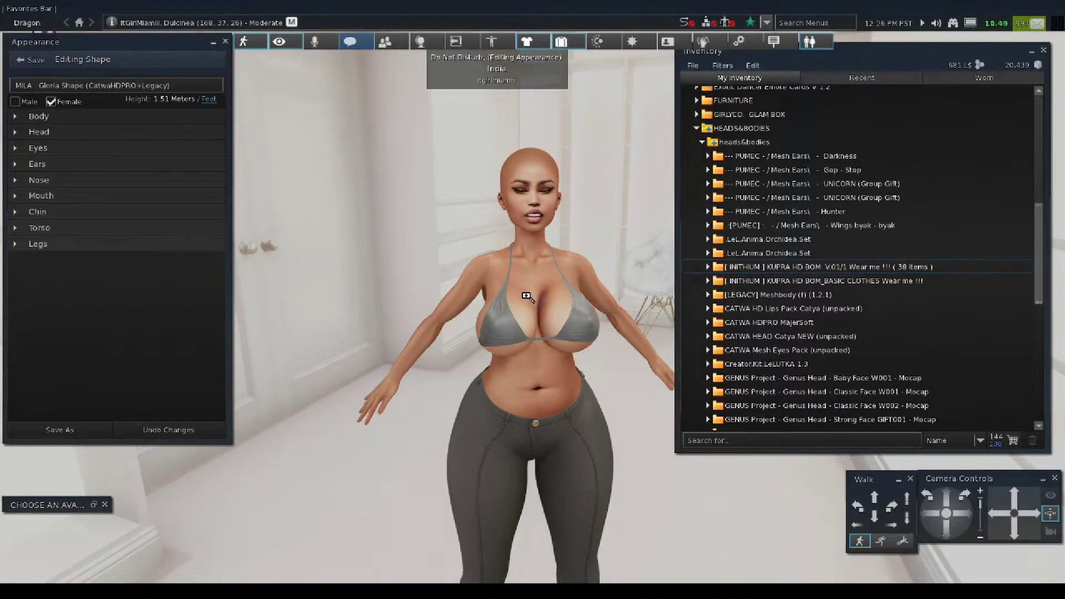
{"action": "scroll", "coordinate": [524, 364], "scroll_direction": "up", "scroll_amount": 2}
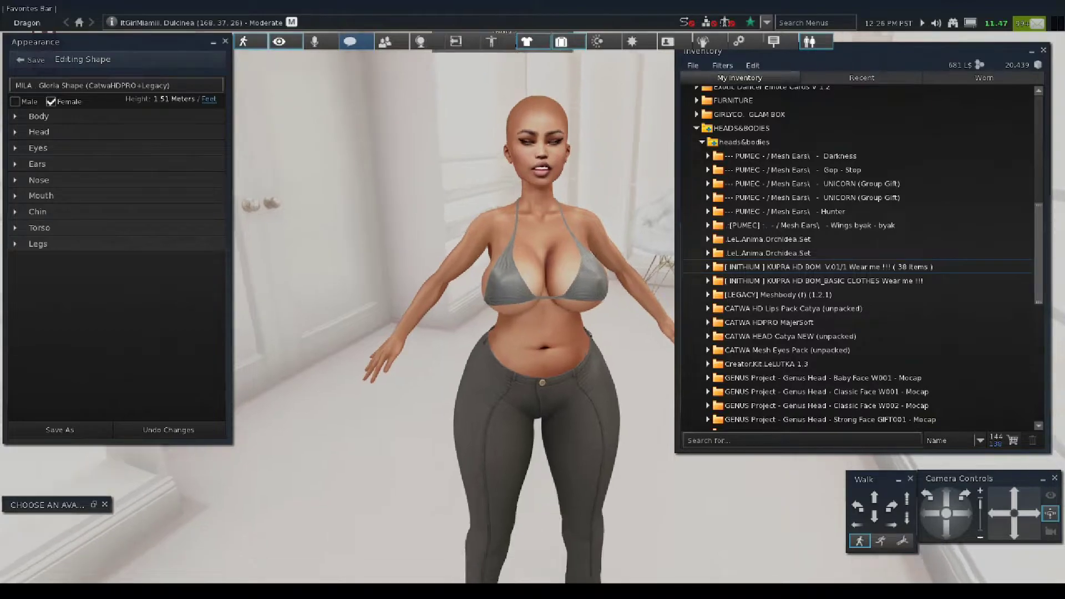
{"action": "scroll", "coordinate": [532, 228], "scroll_direction": "up", "scroll_amount": 2}
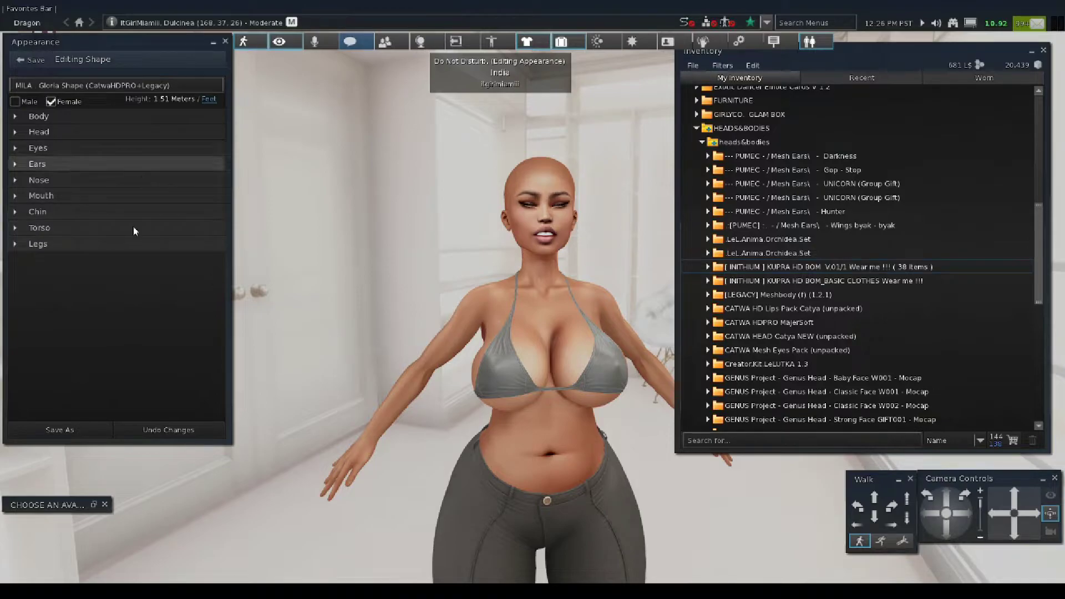
Rename the shape "Yt Shape (Catwa HD Pro Head + Kupra Body)" and save it as a new inventory item with the suggested "(new)" suffix.
{"action": "left_click", "coordinate": [193, 88]}
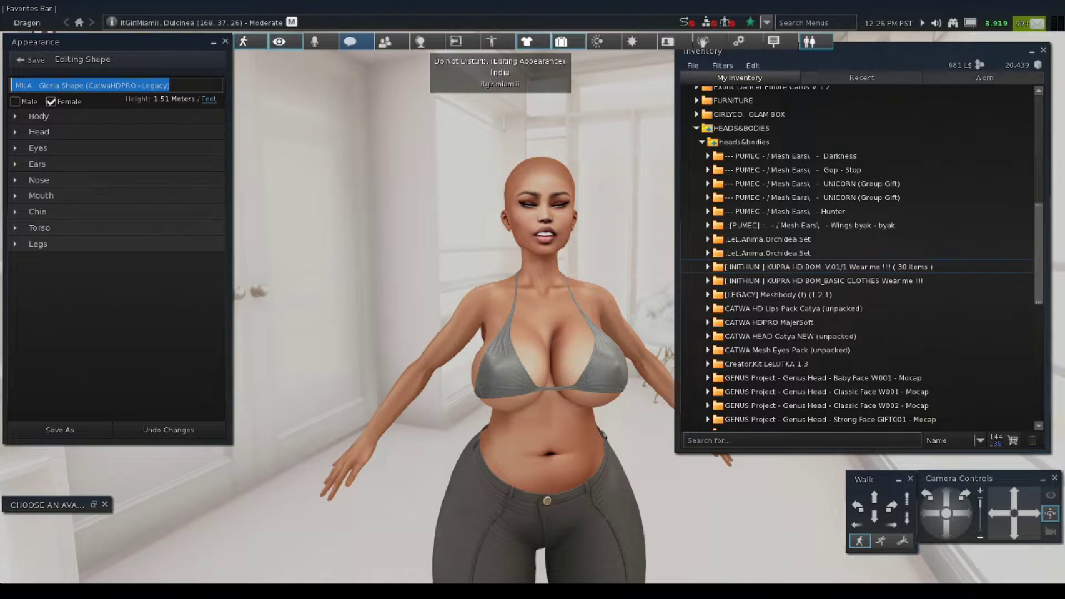
{"action": "type", "text": "c"}
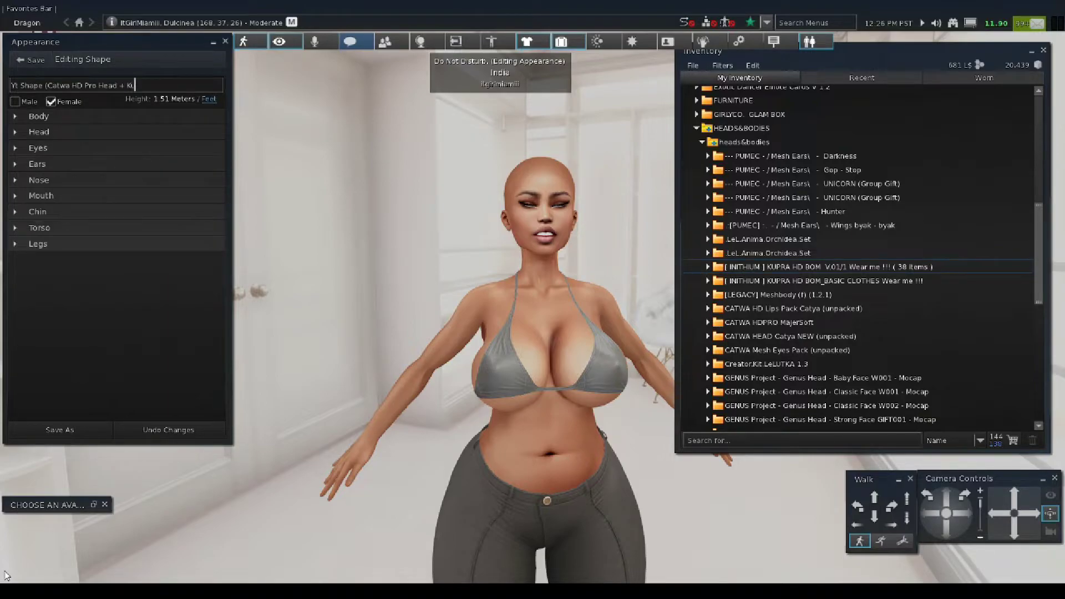
{"action": "key", "text": "ctrl+shift+b"}
{"action": "type", "text": "ody"}
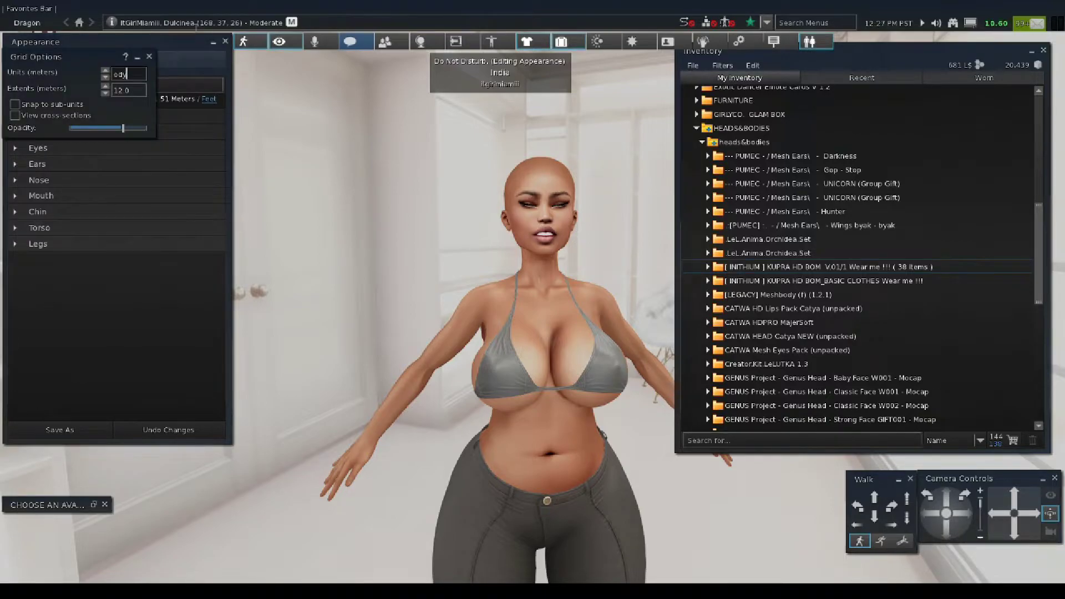
{"action": "left_click", "coordinate": [150, 58]}
{"action": "left_click", "coordinate": [152, 83]}
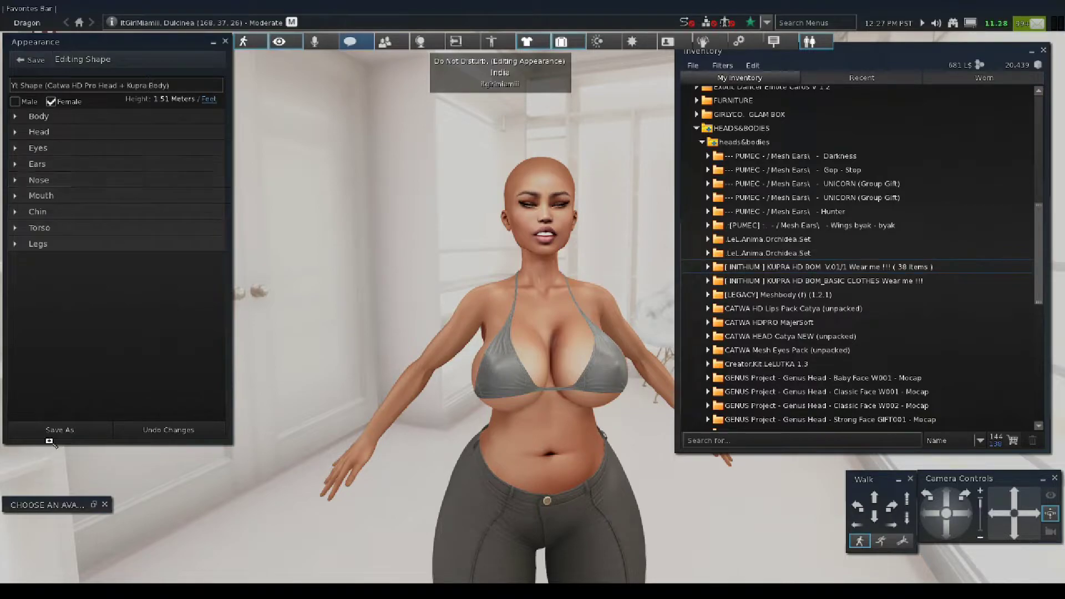
{"action": "left_click", "coordinate": [55, 431]}
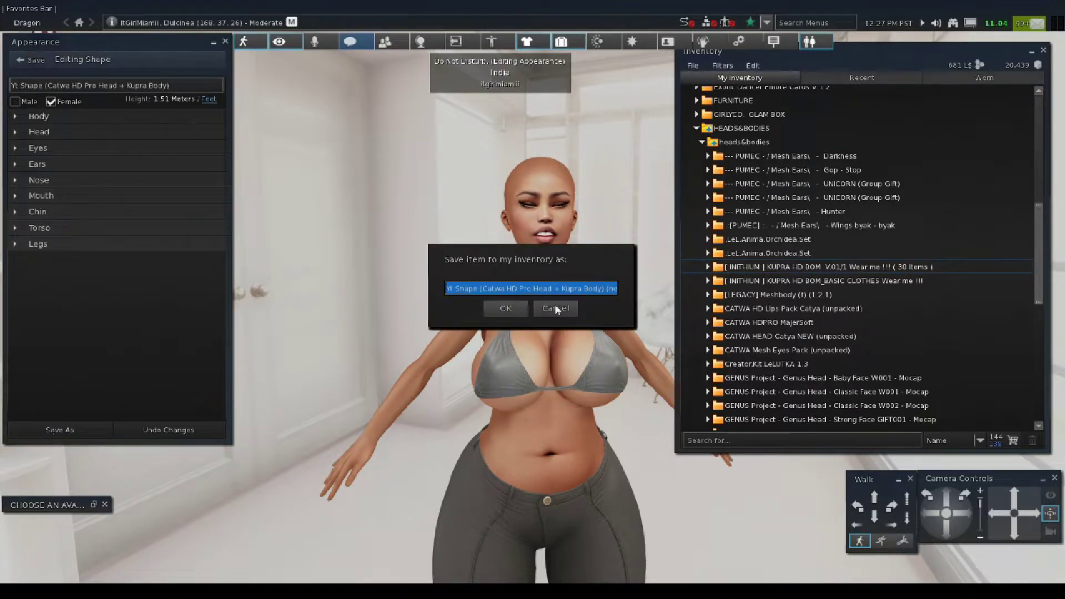
{"action": "left_click", "coordinate": [520, 310]}
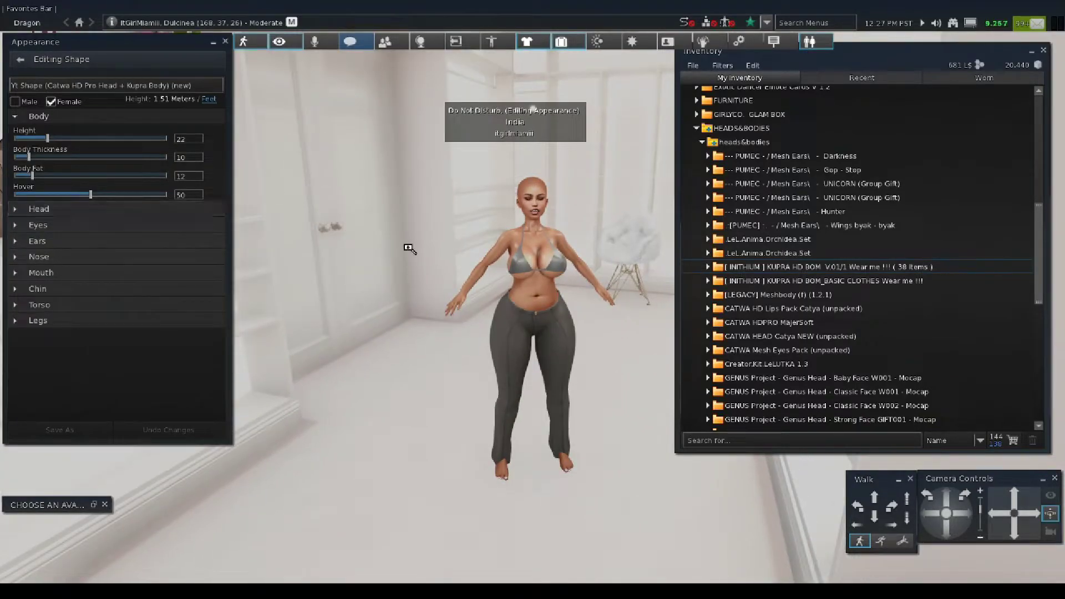
Pick the third teeth style of the first row in the HDPRO head's mouth settings and inspect the face.
{"action": "left_click", "coordinate": [520, 261], "text": "alt"}
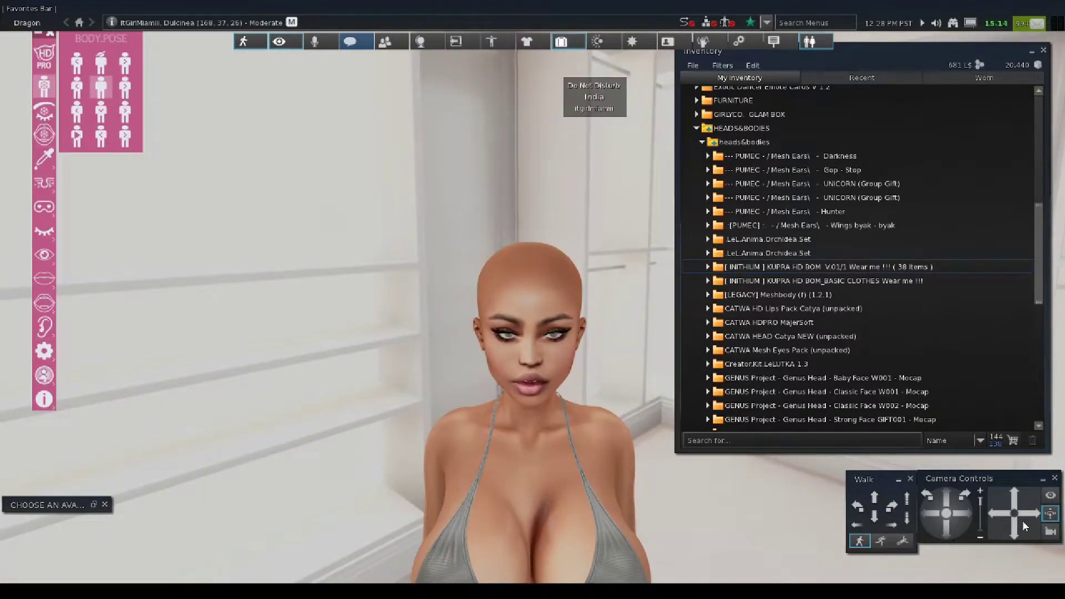
{"action": "left_click", "coordinate": [1015, 532]}
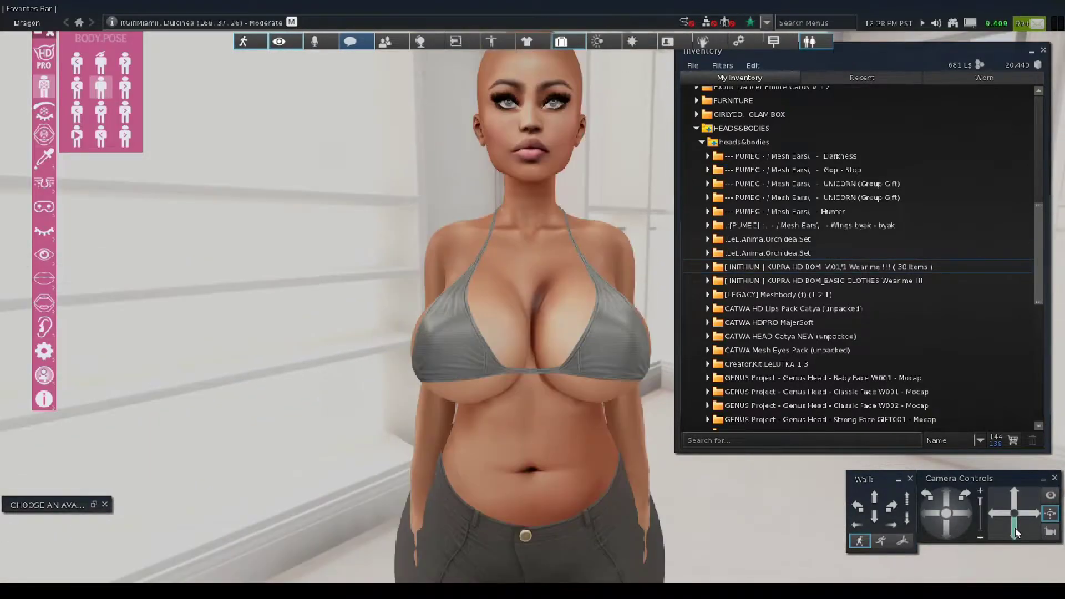
{"action": "left_click", "coordinate": [1016, 496]}
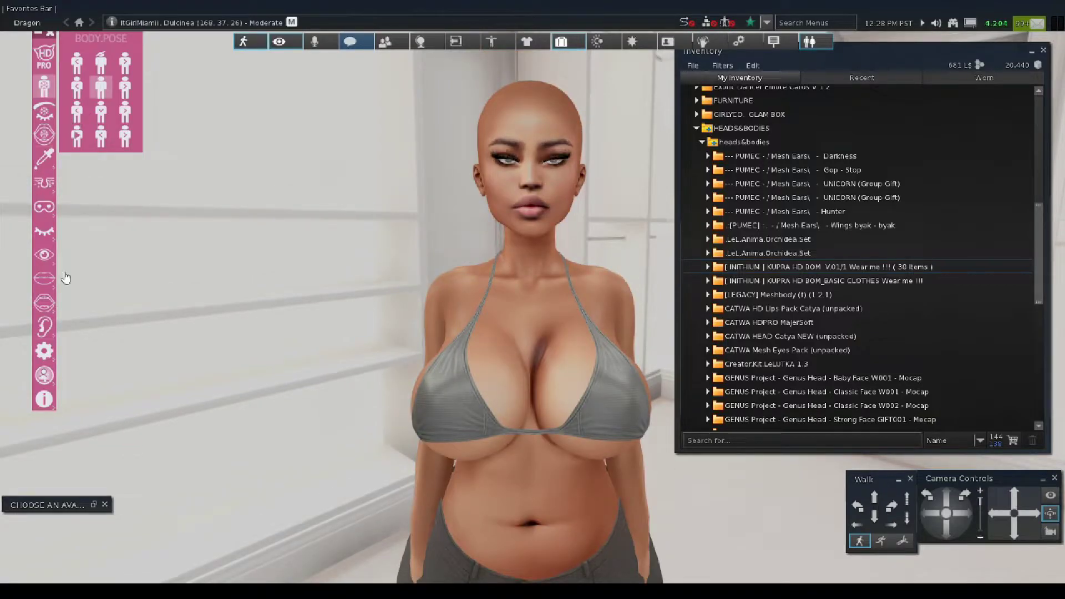
{"action": "left_click", "coordinate": [44, 303]}
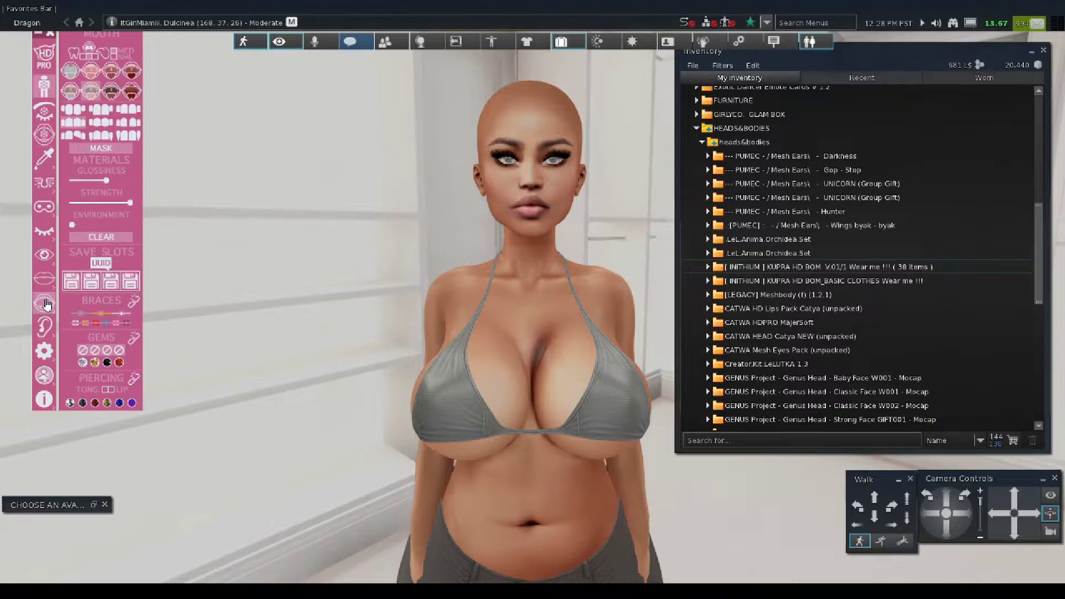
{"action": "left_click", "coordinate": [128, 107]}
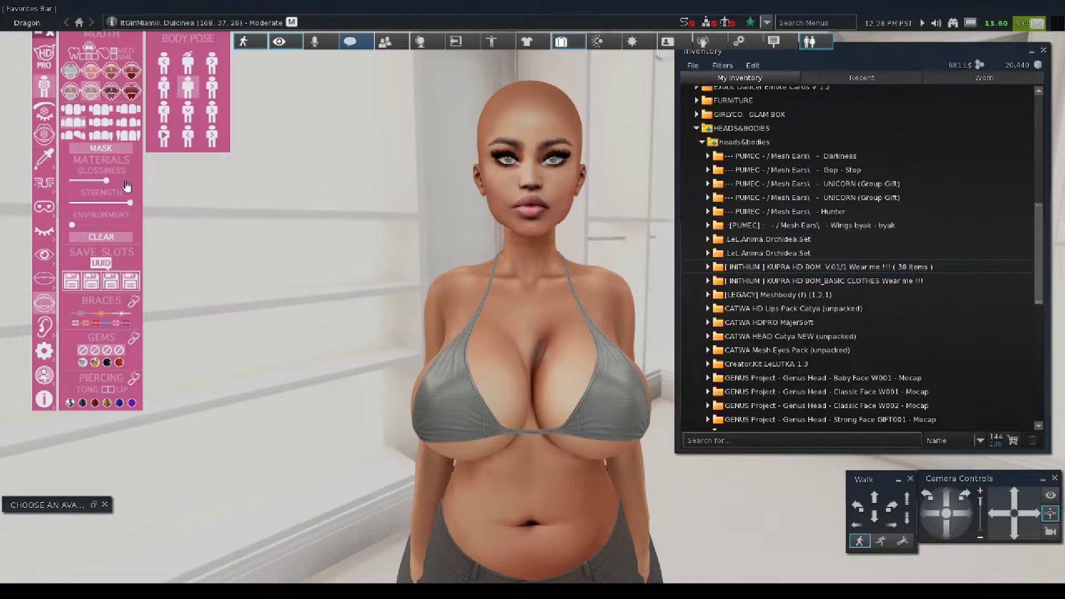
{"action": "left_click", "coordinate": [47, 281]}
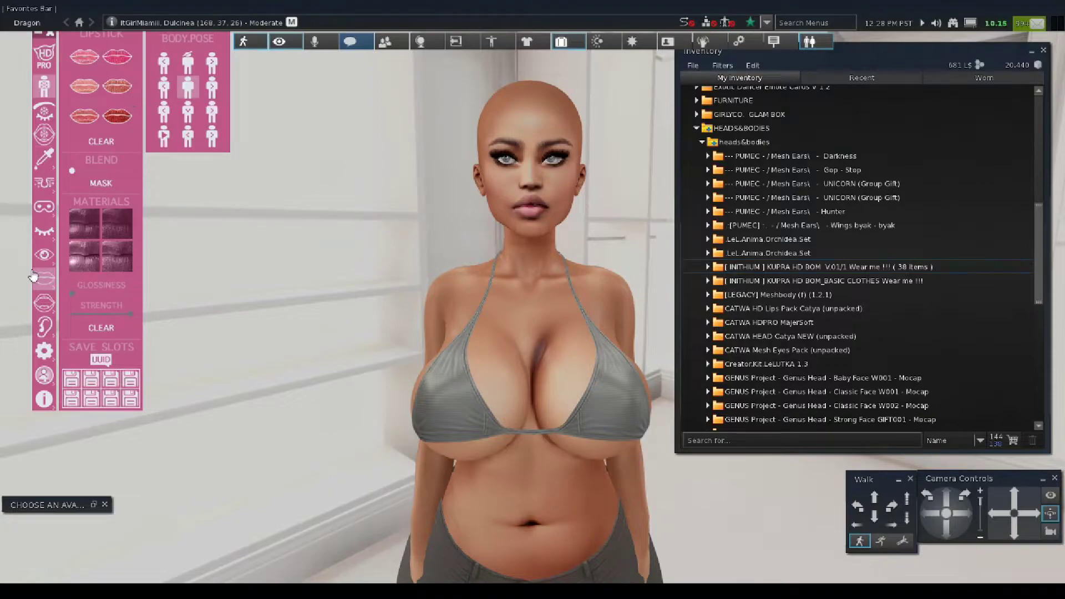
{"action": "left_click", "coordinate": [53, 305]}
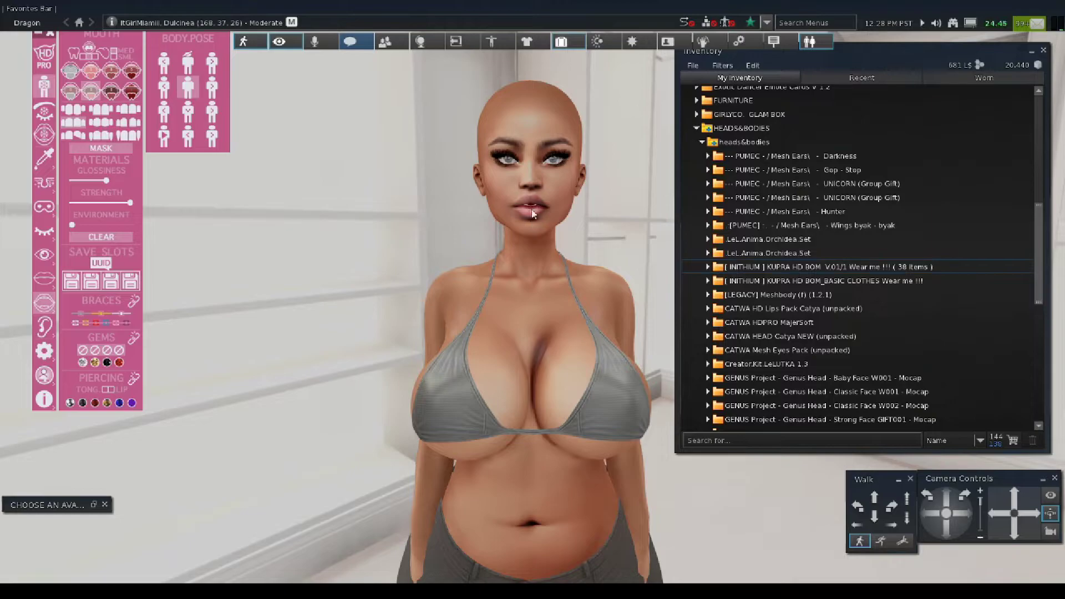
{"action": "scroll", "coordinate": [532, 225], "scroll_direction": "up", "scroll_amount": 5}
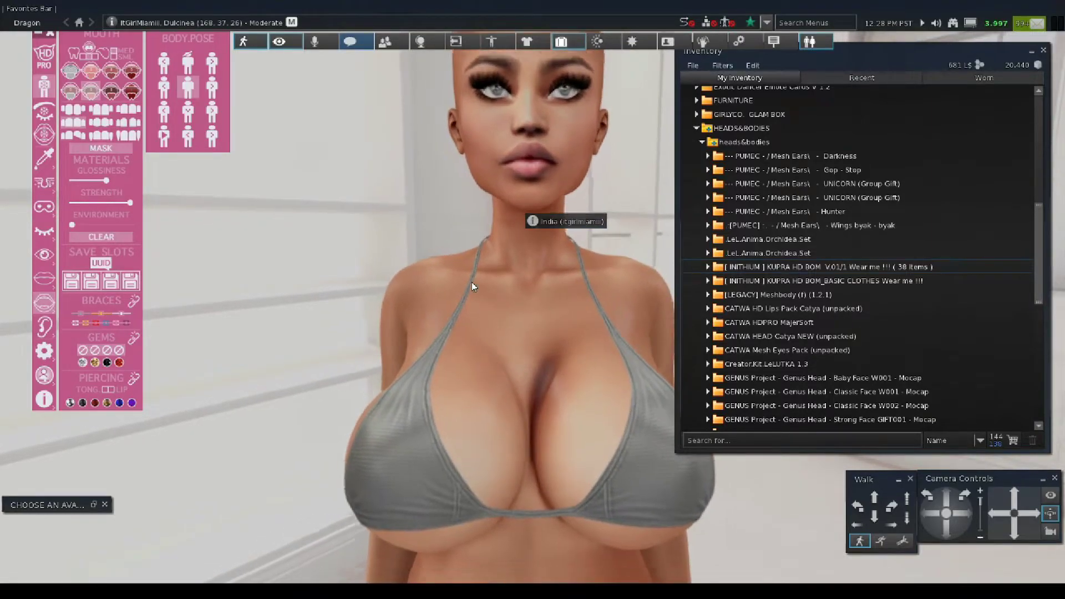
{"action": "scroll", "coordinate": [472, 286], "scroll_direction": "down", "scroll_amount": 5}
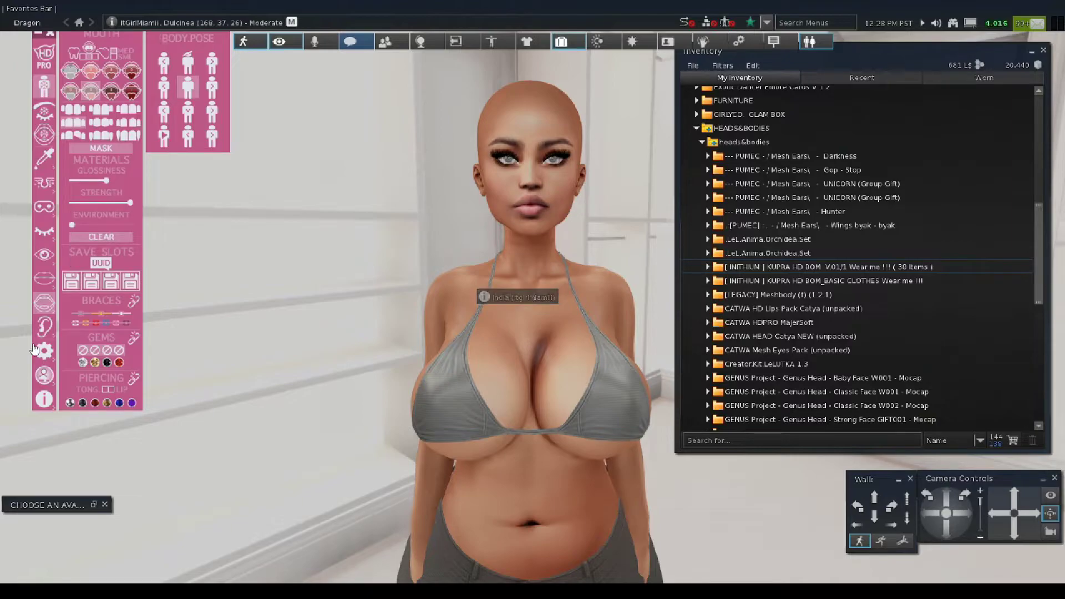
Try the first lipstick on the HDPRO head and clear it again.
{"action": "left_click", "coordinate": [45, 284]}
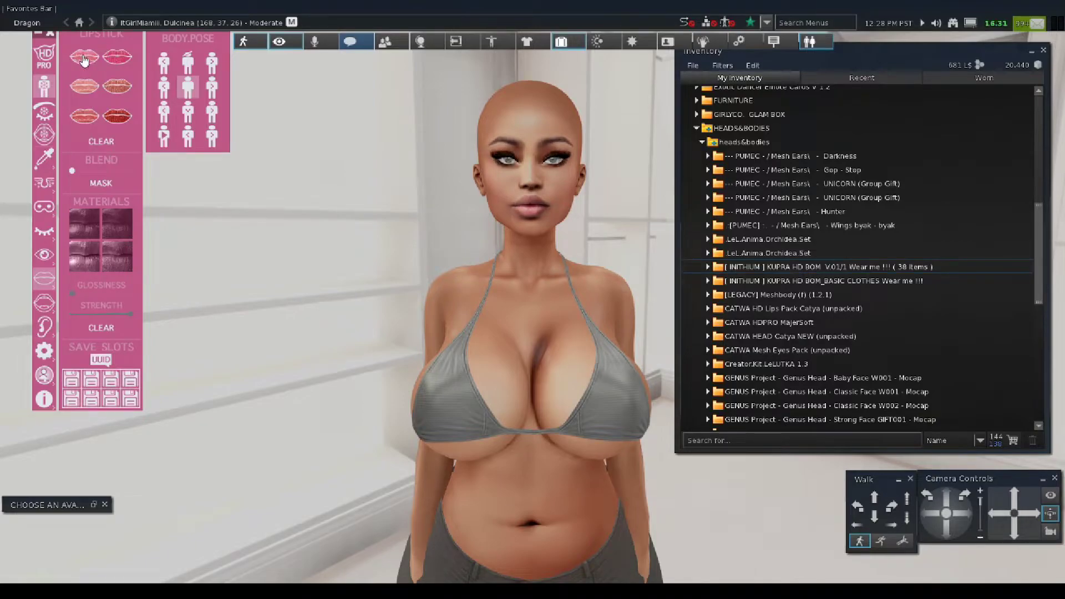
{"action": "left_click", "coordinate": [84, 59]}
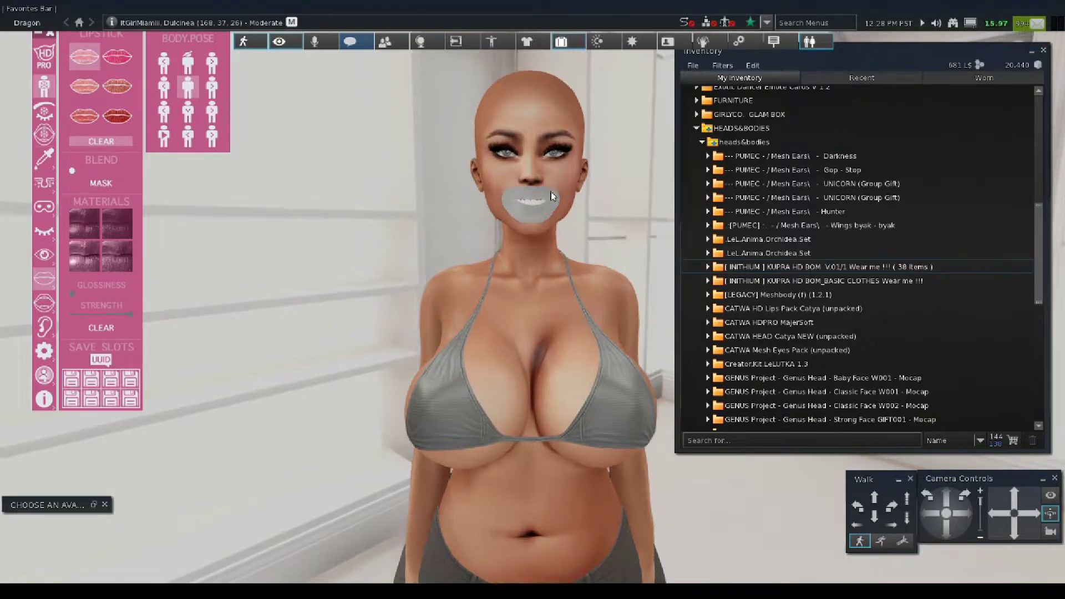
{"action": "left_click", "coordinate": [1017, 495]}
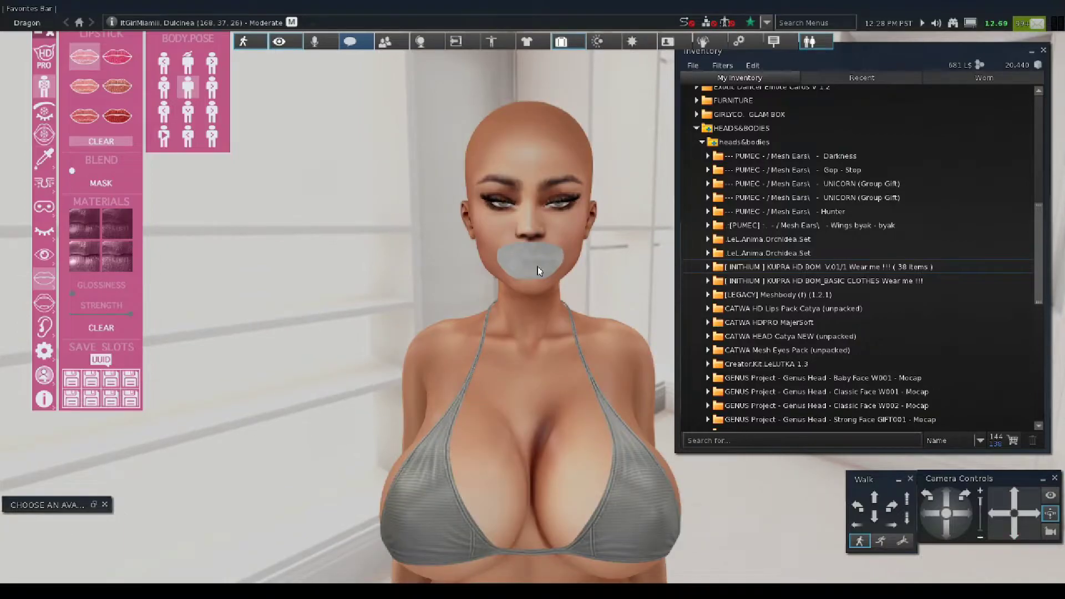
{"action": "left_click", "coordinate": [101, 142]}
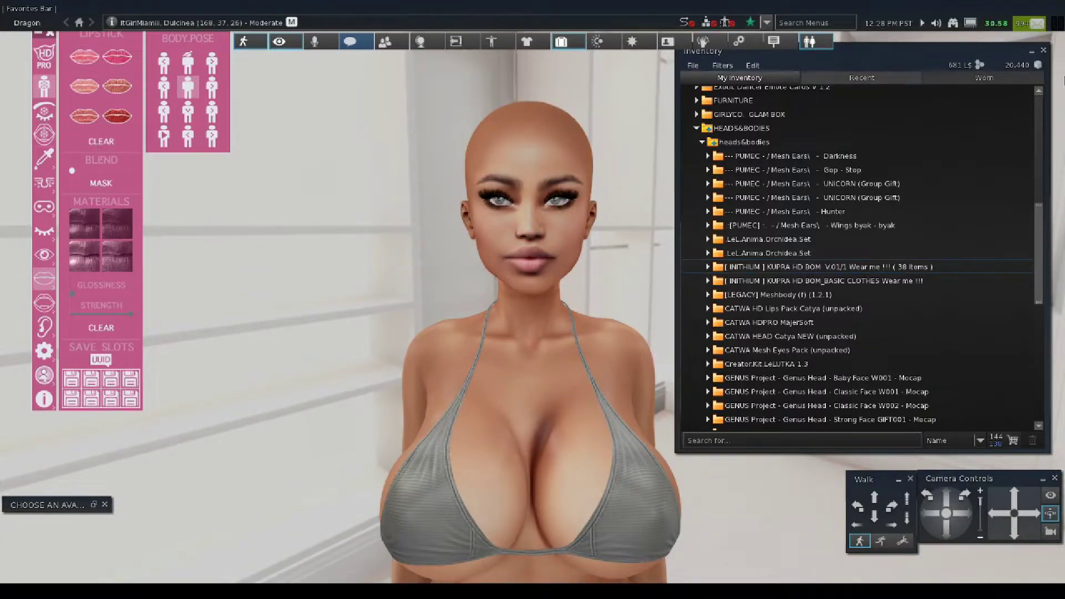
Collapse the HEADS&BODIES folders in the inventory and expand the makeup subfolder of MAKEUP,LASHES,EYEBROWS,CONTACTS.
{"action": "scroll", "coordinate": [798, 289], "scroll_direction": "down", "scroll_amount": 3}
{"action": "scroll", "coordinate": [798, 297], "scroll_direction": "up", "scroll_amount": 10}
{"action": "left_click", "coordinate": [702, 177]}
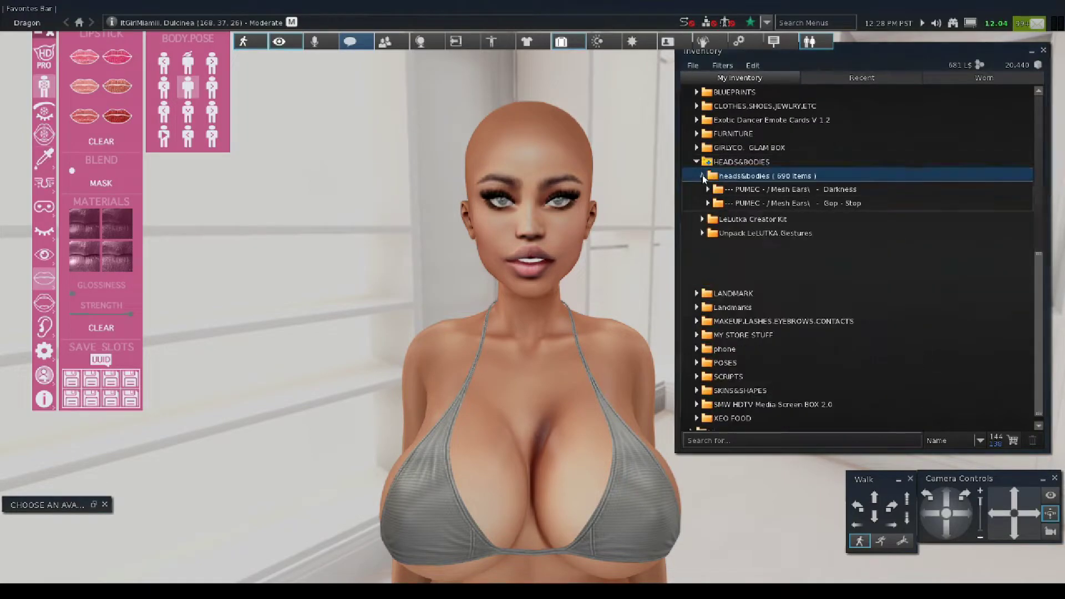
{"action": "left_click", "coordinate": [697, 231]}
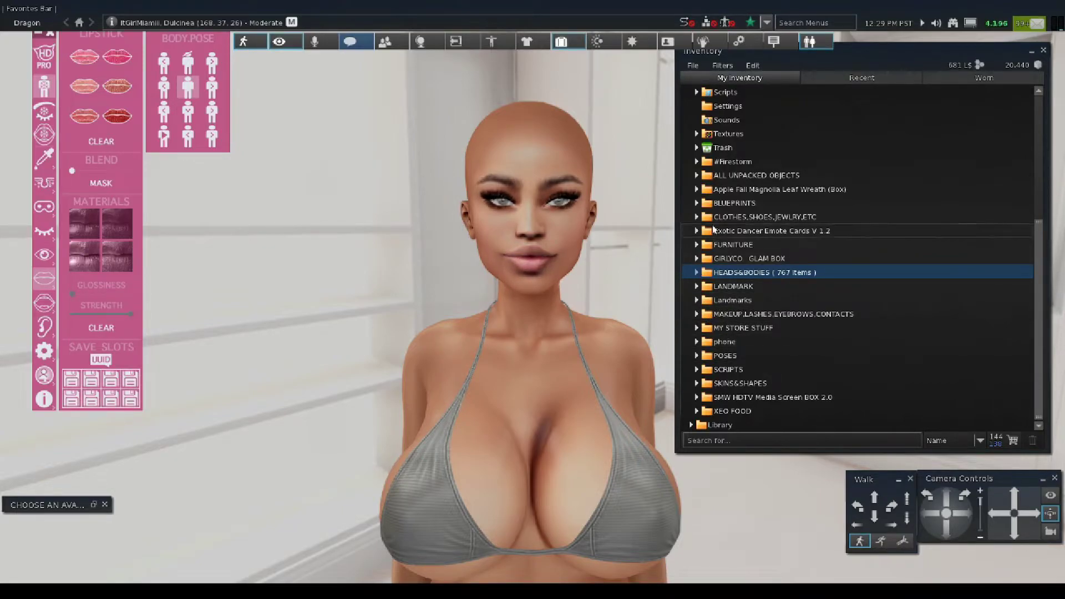
{"action": "left_click", "coordinate": [697, 314]}
{"action": "left_click", "coordinate": [702, 328]}
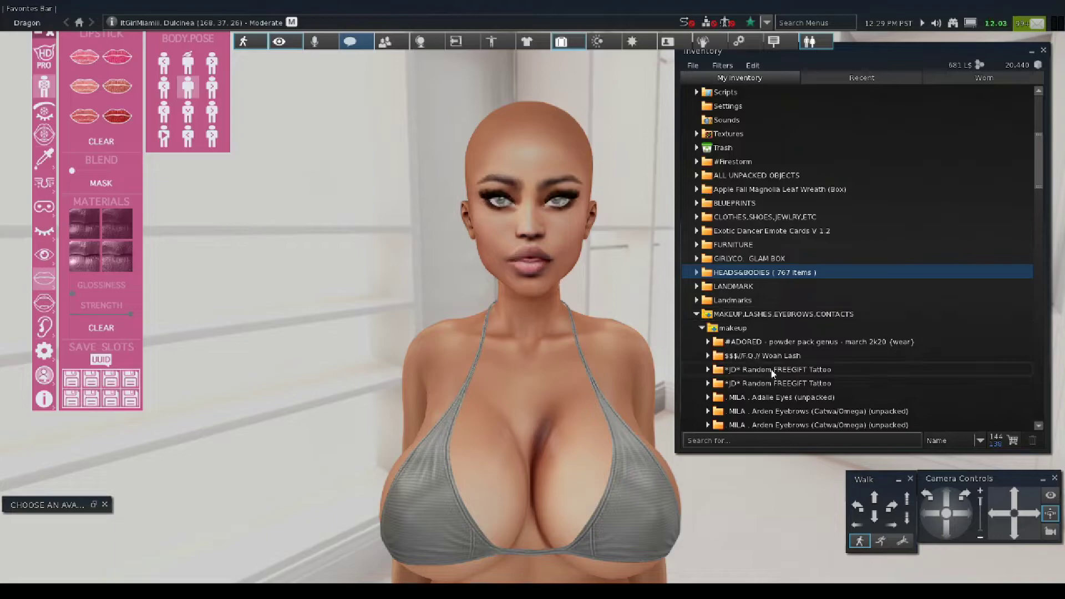
Add the MILA Royal Grey Eyes Catwa applier from its unpacked folder to the avatar and minimise the inventory.
{"action": "scroll", "coordinate": [773, 372], "scroll_direction": "down", "scroll_amount": 3}
{"action": "scroll", "coordinate": [775, 373], "scroll_direction": "down", "scroll_amount": 1}
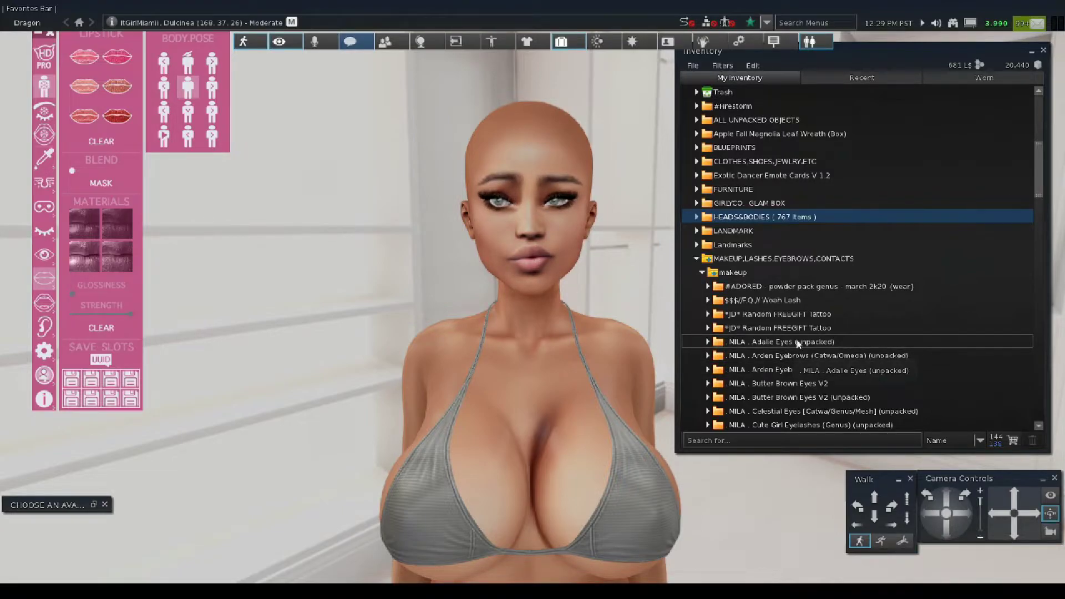
{"action": "scroll", "coordinate": [801, 344], "scroll_direction": "down", "scroll_amount": 1}
{"action": "scroll", "coordinate": [800, 345], "scroll_direction": "down", "scroll_amount": 3}
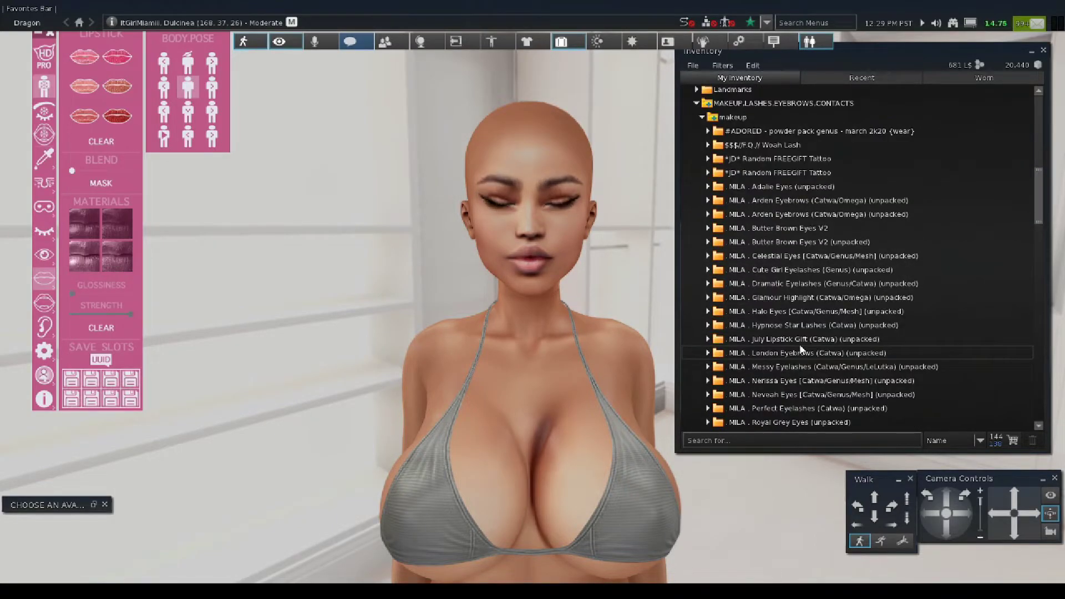
{"action": "scroll", "coordinate": [802, 349], "scroll_direction": "down", "scroll_amount": 1}
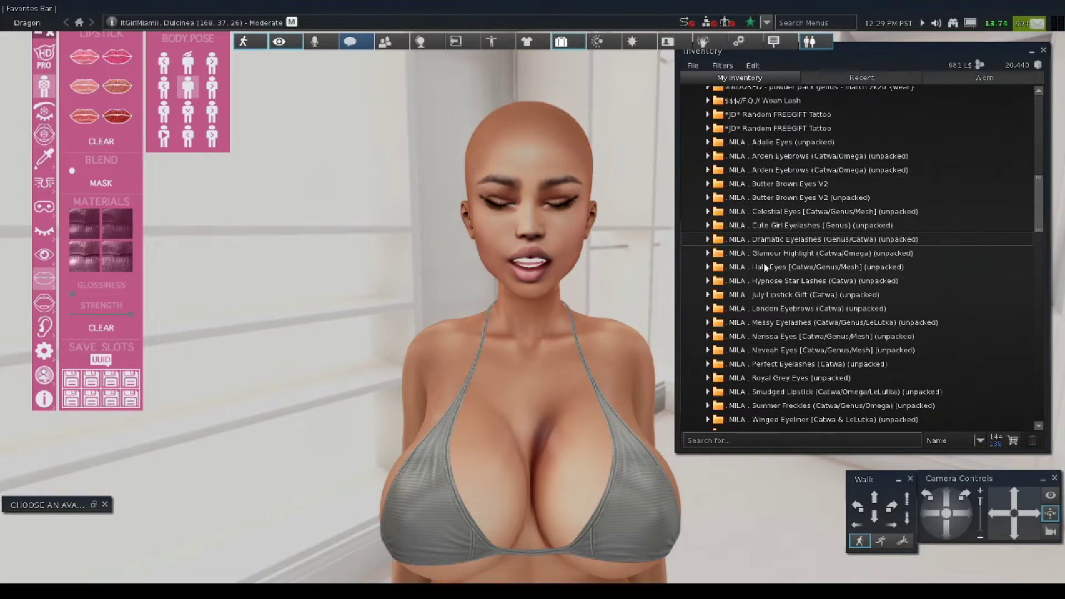
{"action": "left_click", "coordinate": [708, 378]}
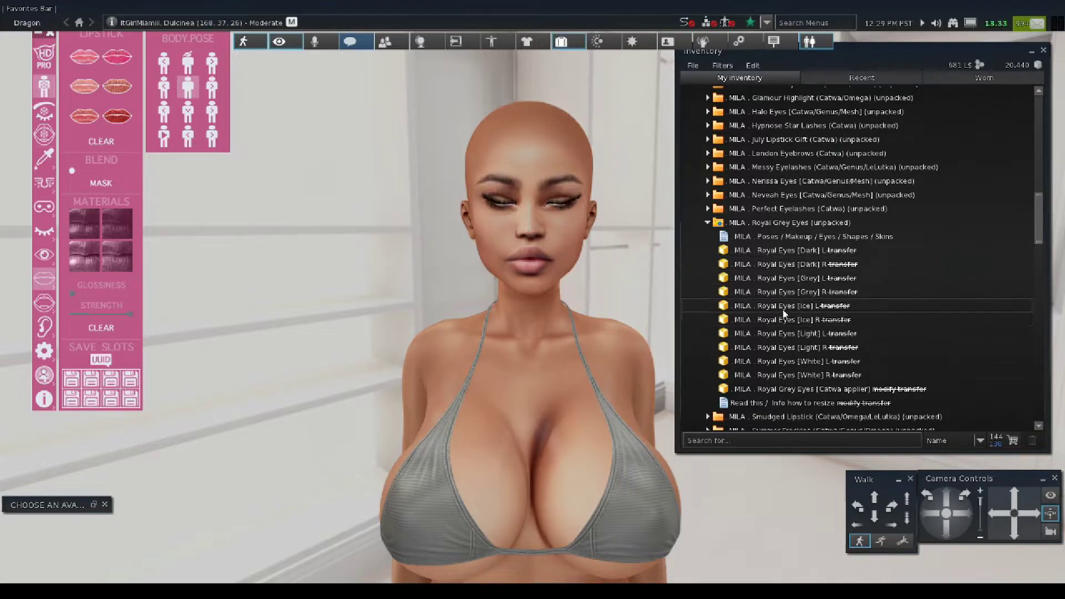
{"action": "right_click", "coordinate": [824, 392]}
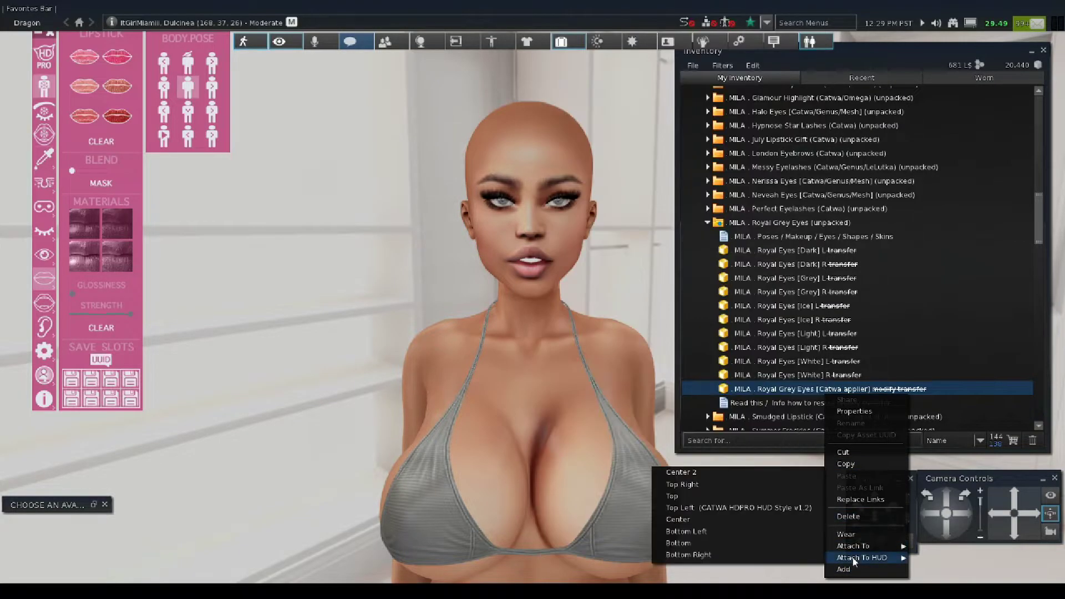
{"action": "left_click", "coordinate": [843, 569]}
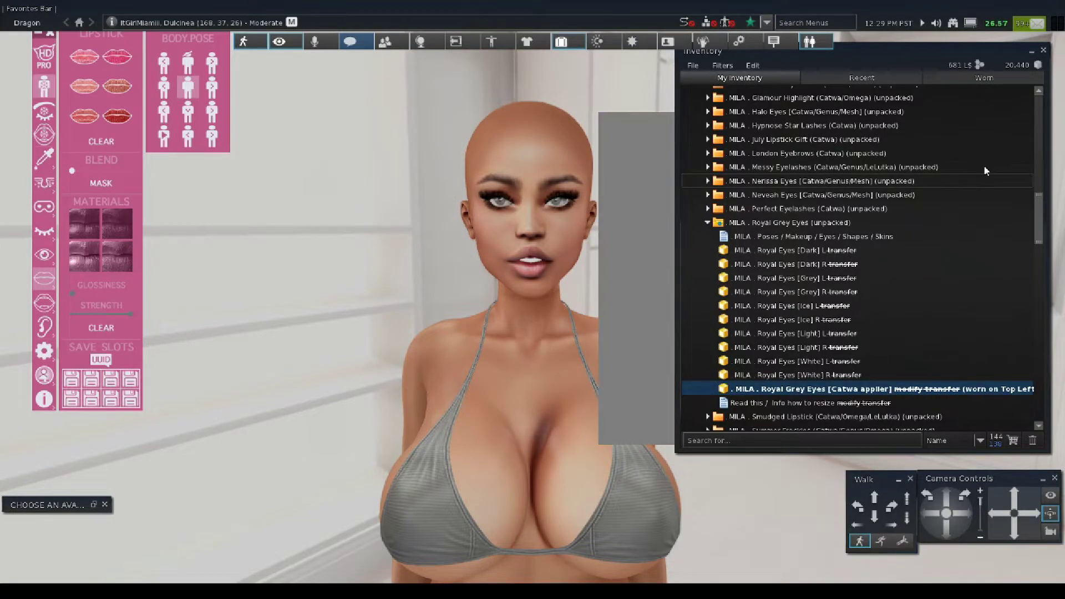
{"action": "left_click", "coordinate": [1030, 53]}
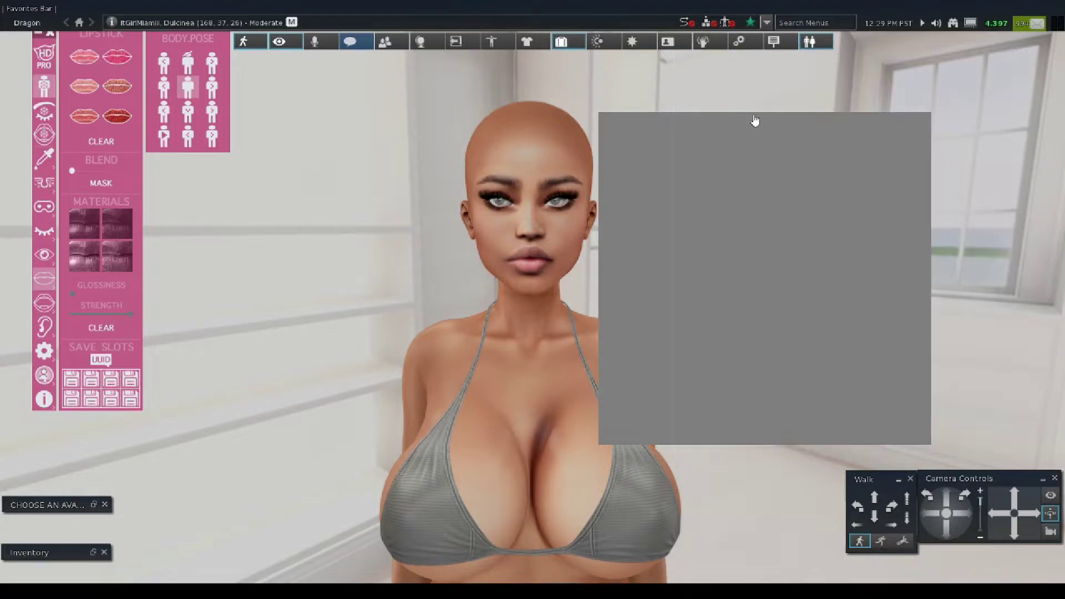
Frame the avatar's face closer and move the Royal Grey Eyes applier HUD sideways so it no longer covers the face.
{"action": "left_click", "coordinate": [1050, 530]}
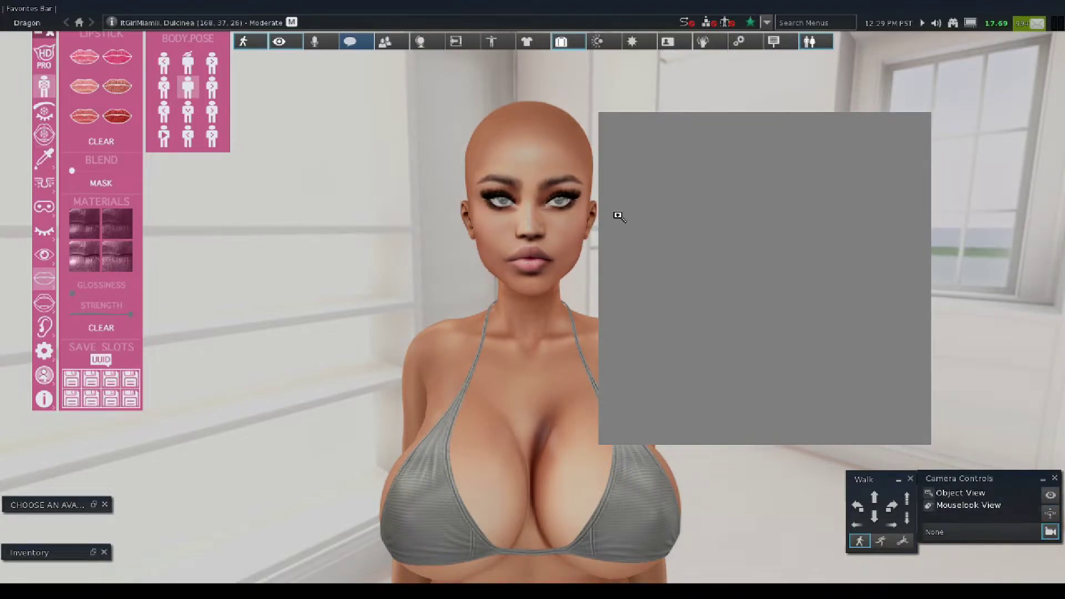
{"action": "scroll", "coordinate": [530, 224], "scroll_direction": "up", "scroll_amount": 3}
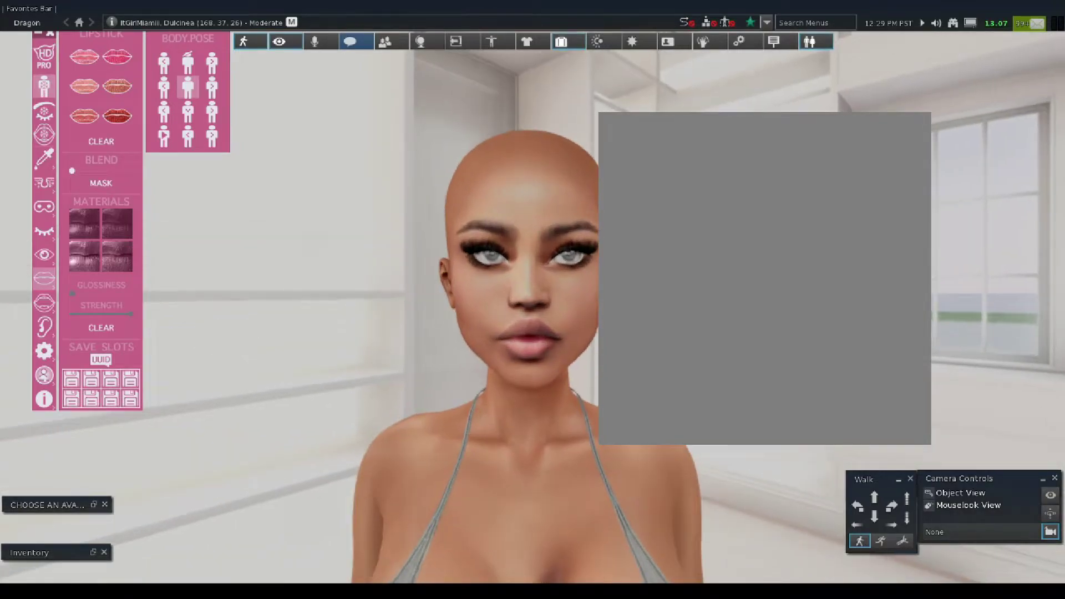
{"action": "scroll", "coordinate": [530, 224], "scroll_direction": "up", "scroll_amount": 2}
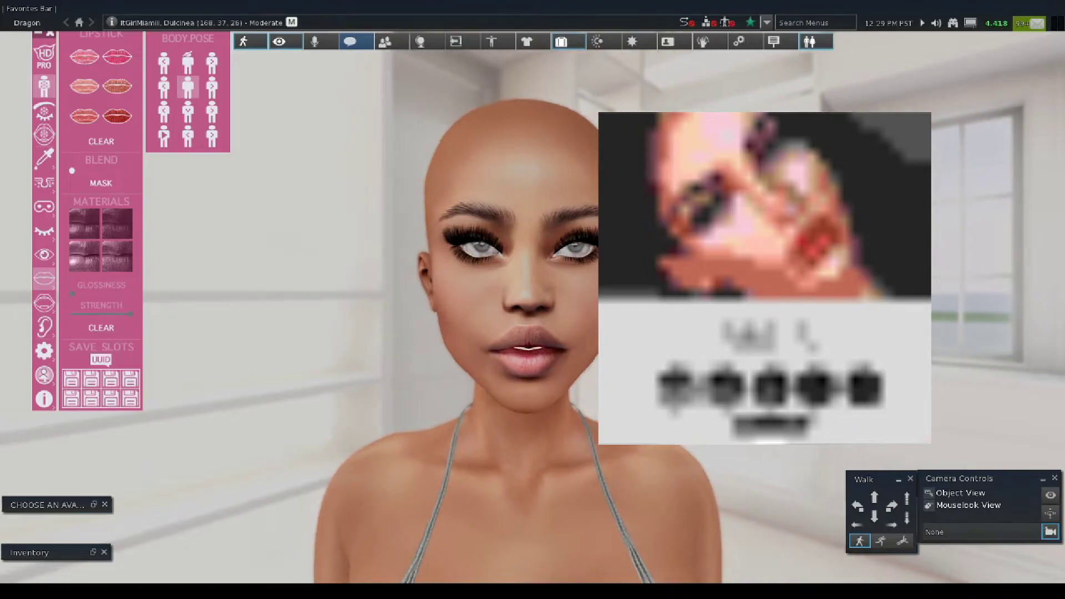
{"action": "left_click", "coordinate": [1050, 513]}
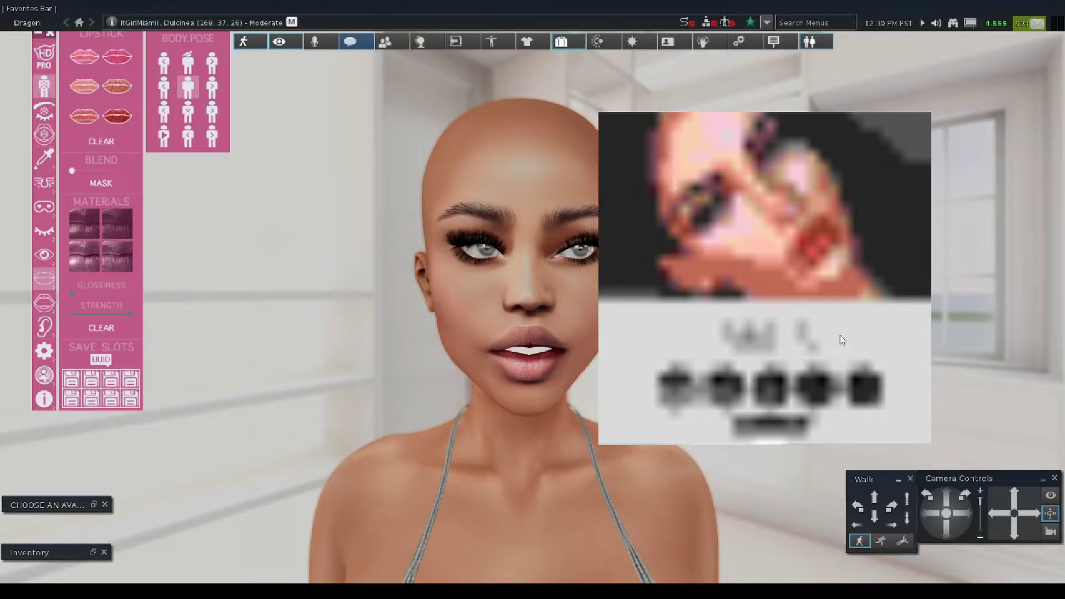
{"action": "right_click", "coordinate": [735, 239]}
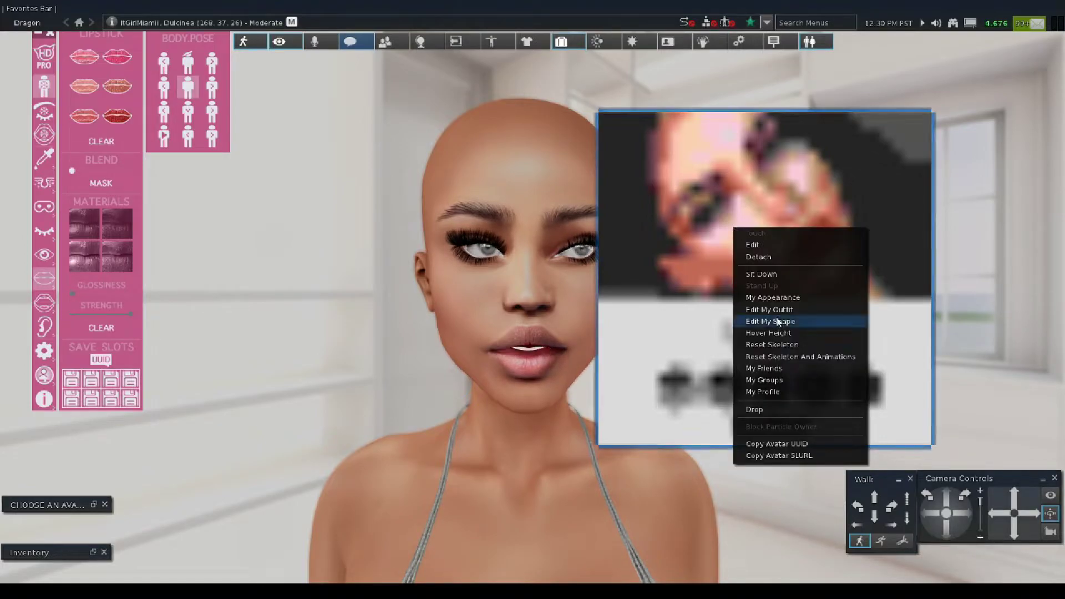
{"action": "left_click", "coordinate": [760, 248]}
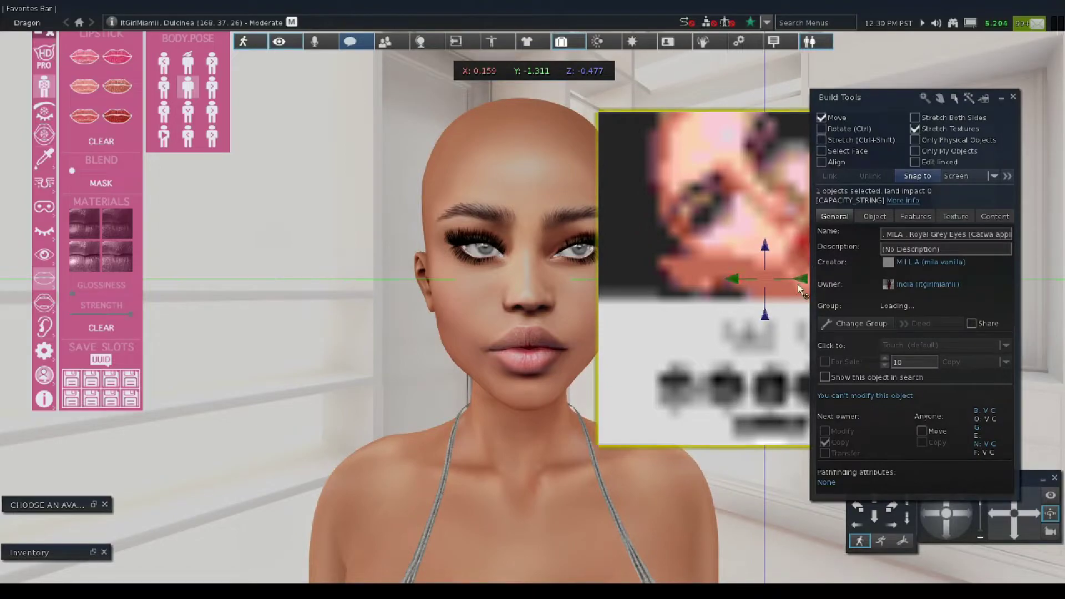
{"action": "left_click_drag", "start_coordinate": [805, 285], "coordinate": [861, 286]}
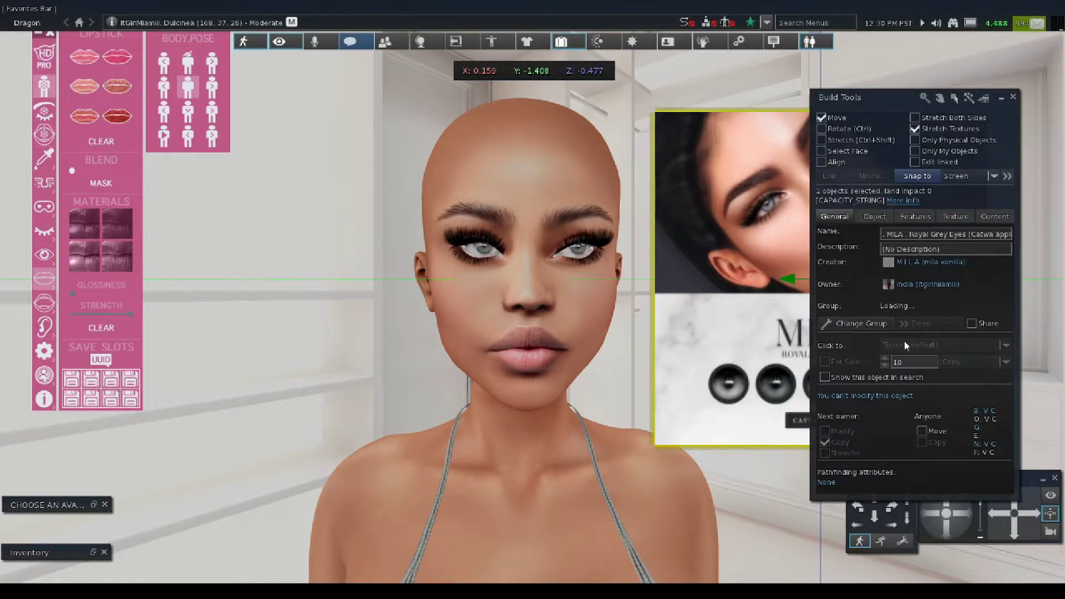
{"action": "left_click", "coordinate": [1013, 97]}
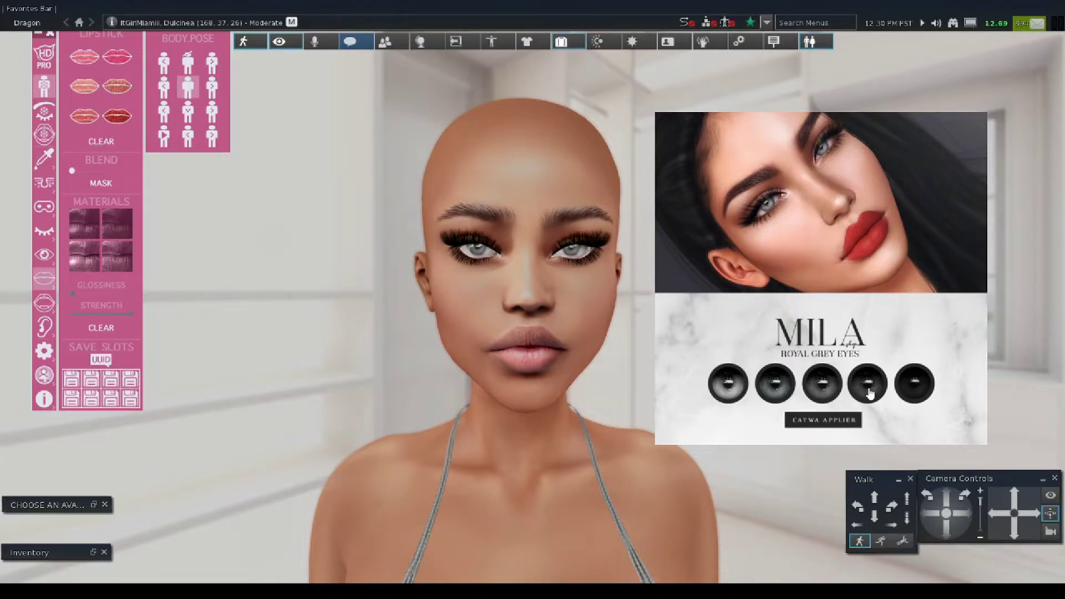
Apply the fifth, darkest Royal Grey eye option, check the eyes up close and detach the applier HUD.
{"action": "left_click", "coordinate": [924, 387]}
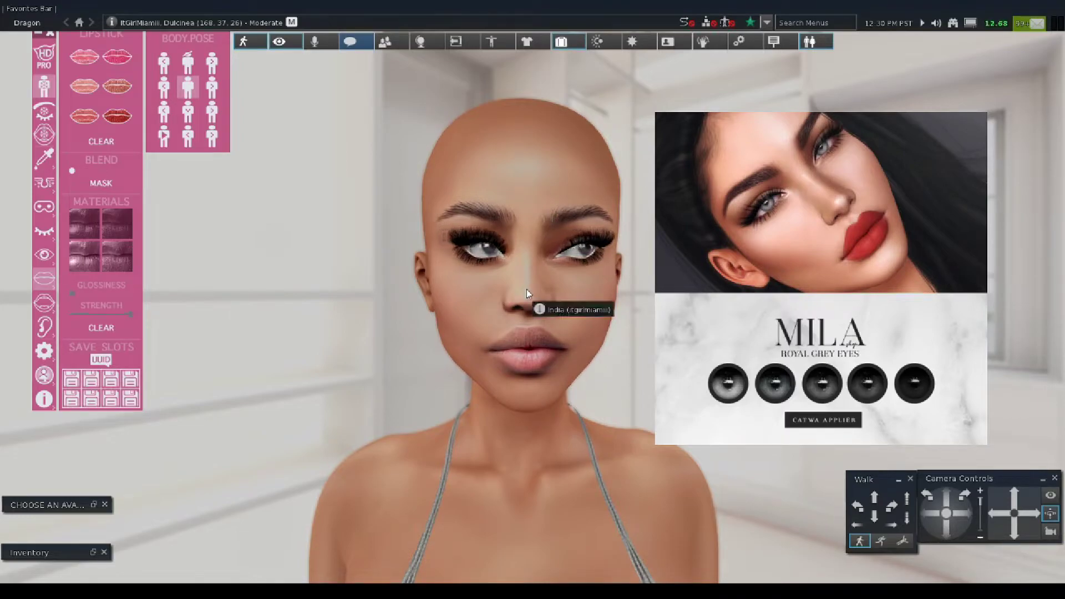
{"action": "scroll", "coordinate": [501, 216], "scroll_direction": "up", "scroll_amount": 5}
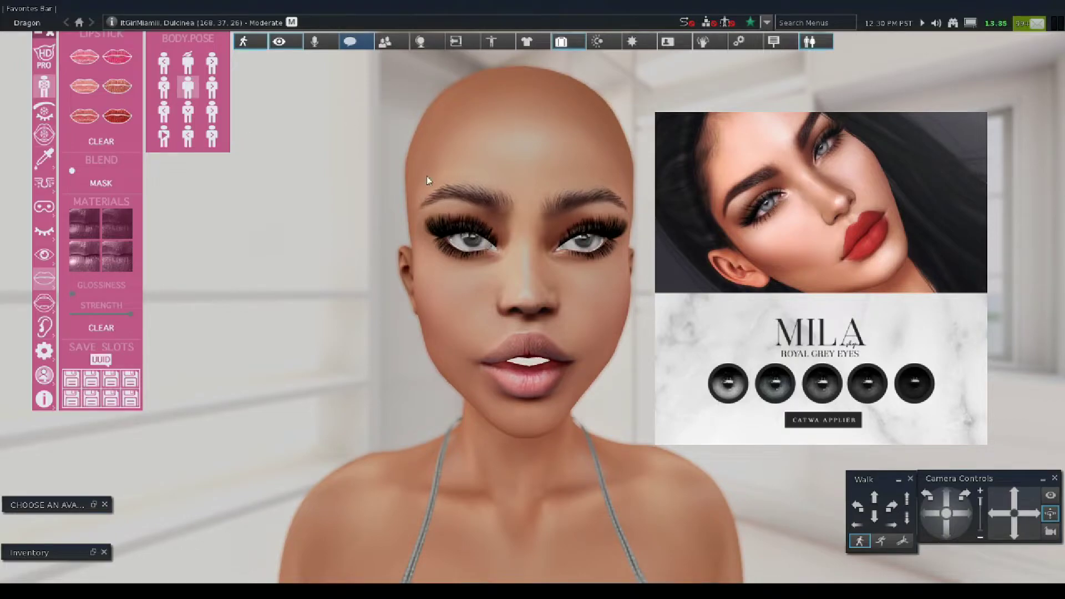
{"action": "right_click", "coordinate": [805, 229]}
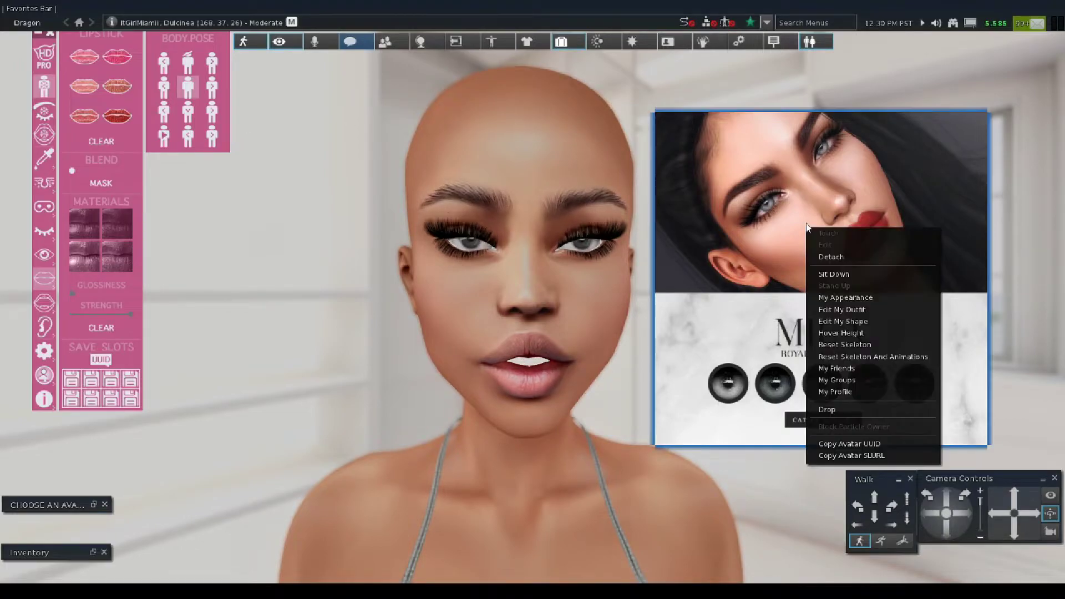
{"action": "left_click", "coordinate": [841, 258]}
Reopen the inventory, collapse the Royal Grey Eyes folder and browse the makeup folders down to the REVOUL collections.
{"action": "key", "text": "ctrl+i"}
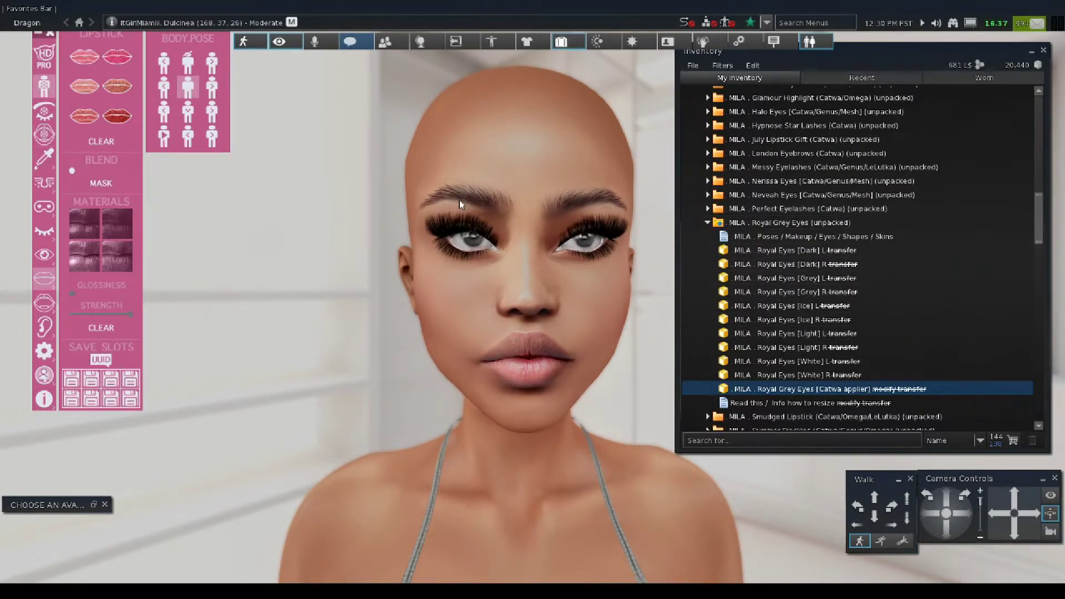
{"action": "left_click", "coordinate": [705, 223]}
{"action": "left_click", "coordinate": [707, 223]}
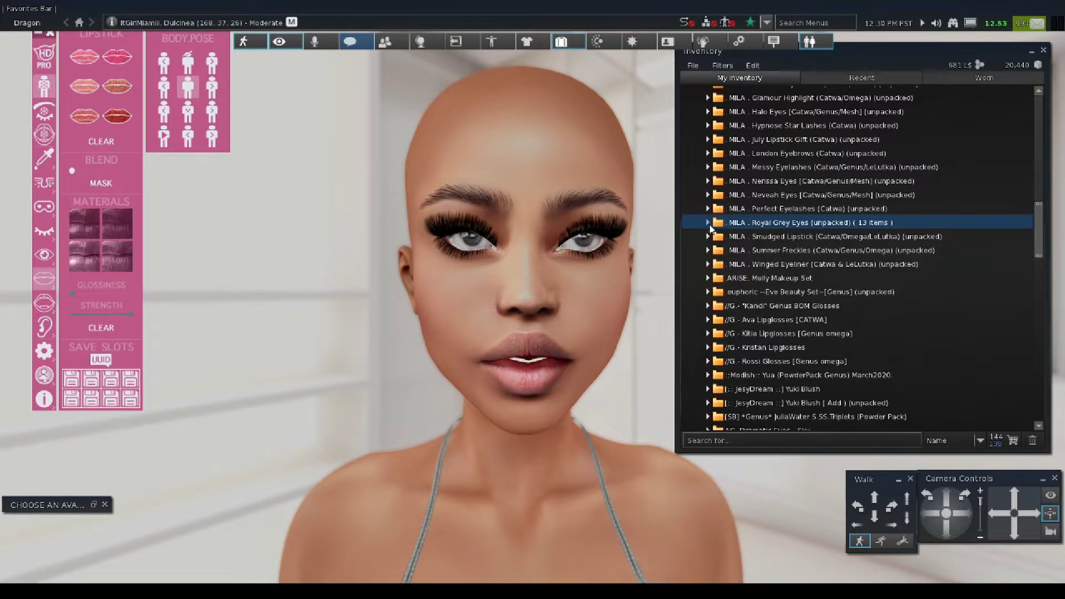
{"action": "scroll", "coordinate": [764, 258], "scroll_direction": "down", "scroll_amount": 5}
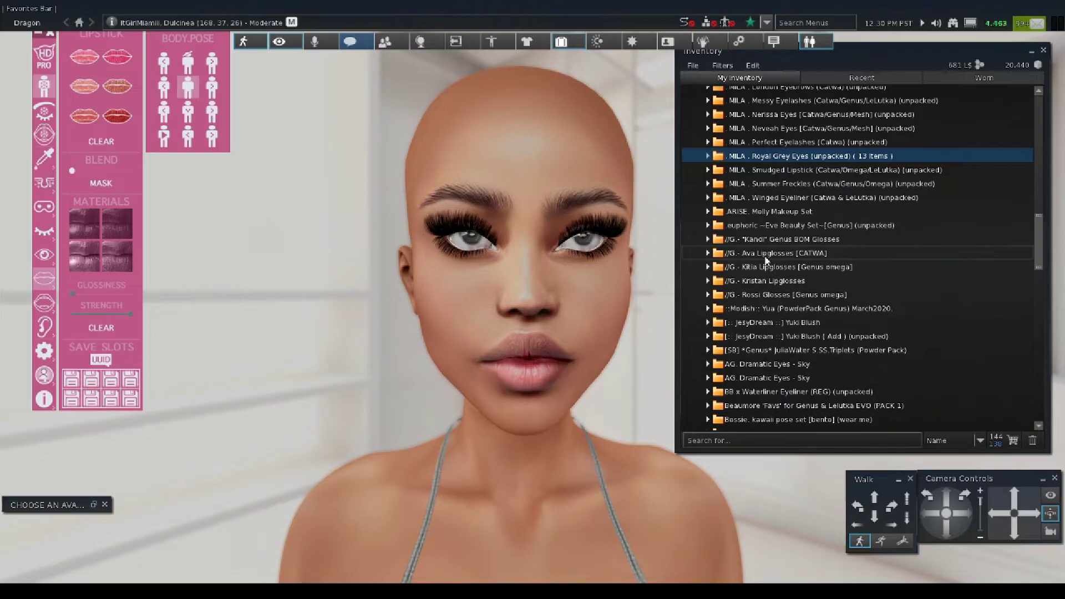
{"action": "scroll", "coordinate": [745, 194], "scroll_direction": "down", "scroll_amount": 1}
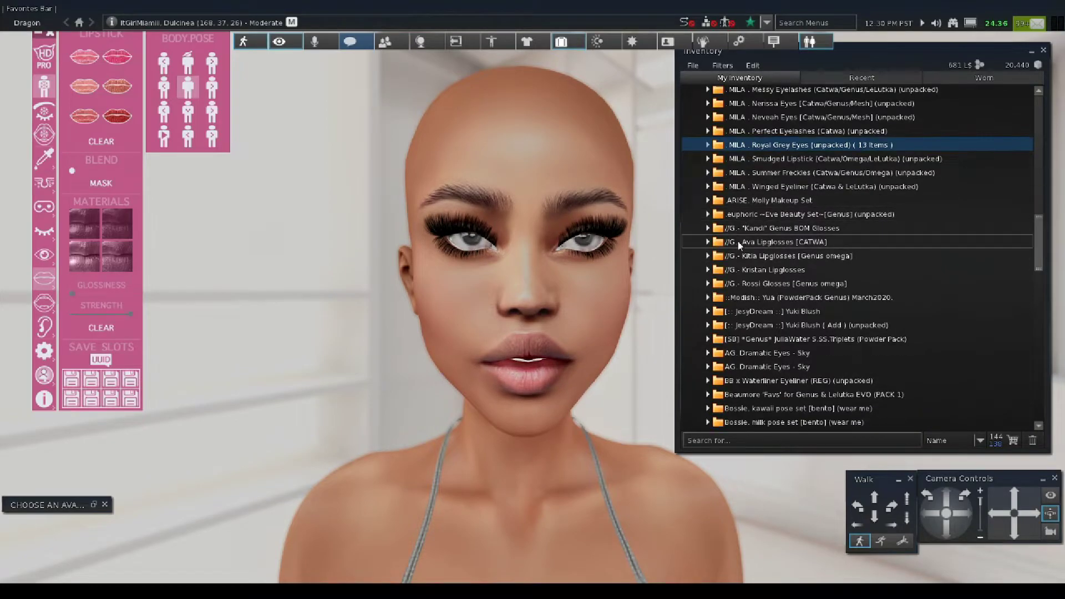
{"action": "scroll", "coordinate": [753, 309], "scroll_direction": "down", "scroll_amount": 3}
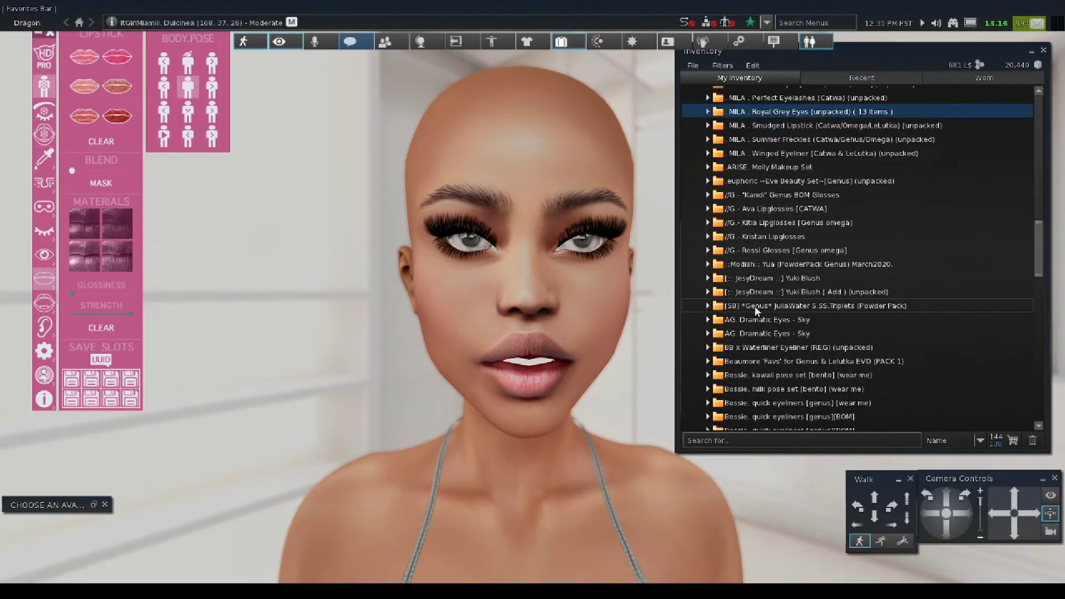
{"action": "scroll", "coordinate": [753, 307], "scroll_direction": "down", "scroll_amount": 4}
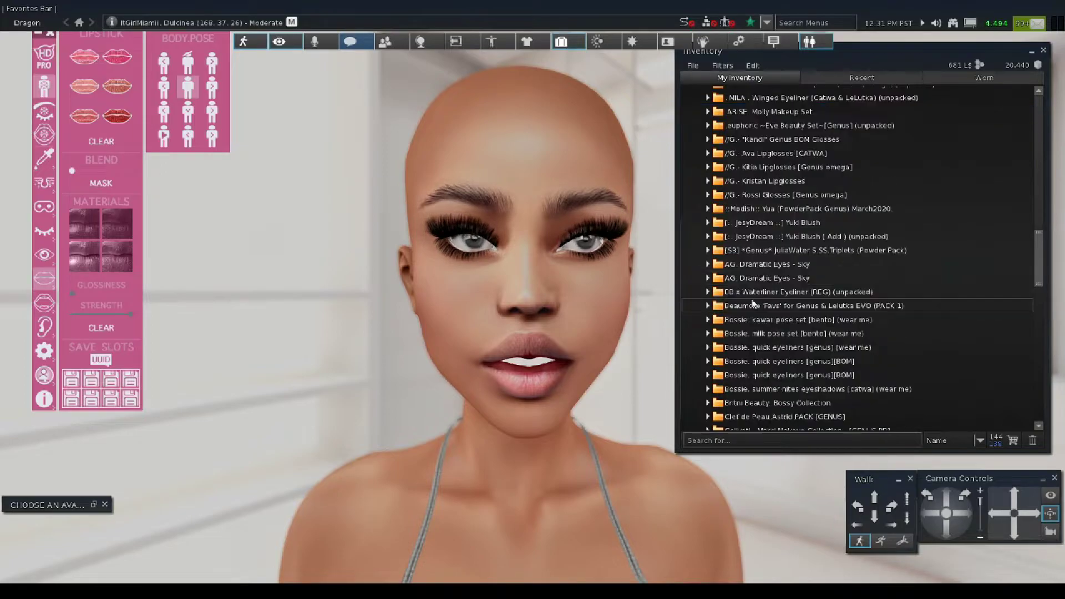
{"action": "scroll", "coordinate": [753, 306], "scroll_direction": "down", "scroll_amount": 10}
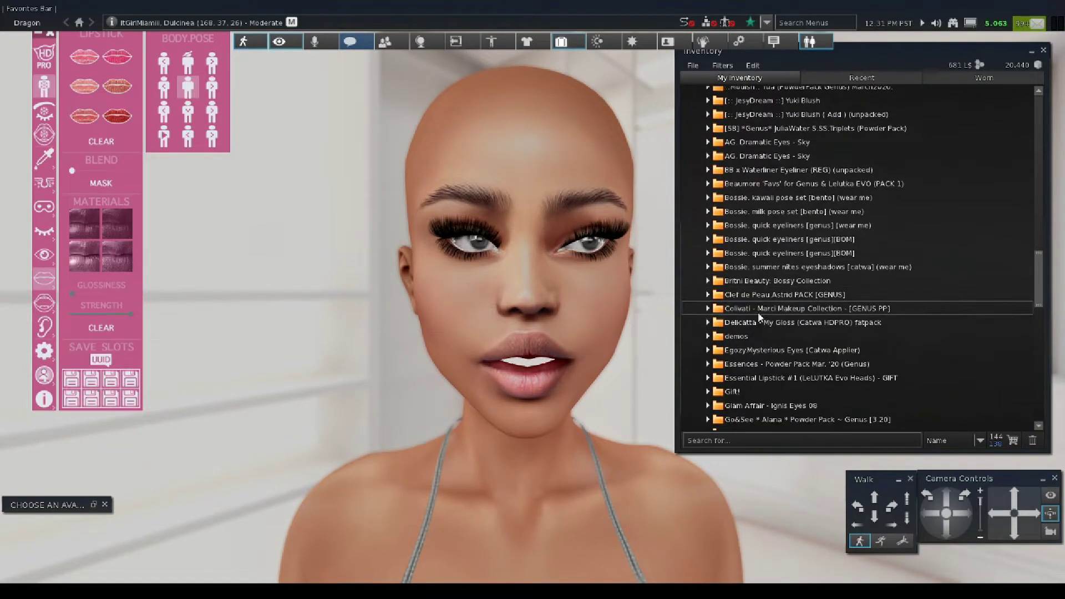
{"action": "scroll", "coordinate": [760, 309], "scroll_direction": "down", "scroll_amount": 6}
{"action": "scroll", "coordinate": [779, 312], "scroll_direction": "down", "scroll_amount": 2}
{"action": "scroll", "coordinate": [781, 312], "scroll_direction": "down", "scroll_amount": 10}
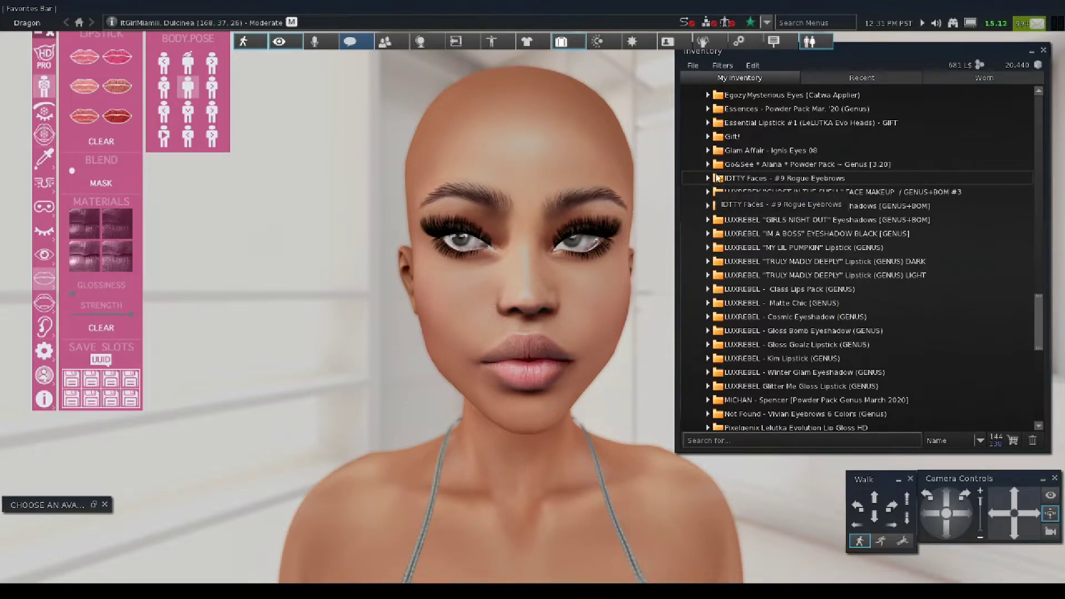
{"action": "left_click_drag", "start_coordinate": [1040, 323], "coordinate": [1042, 358]}
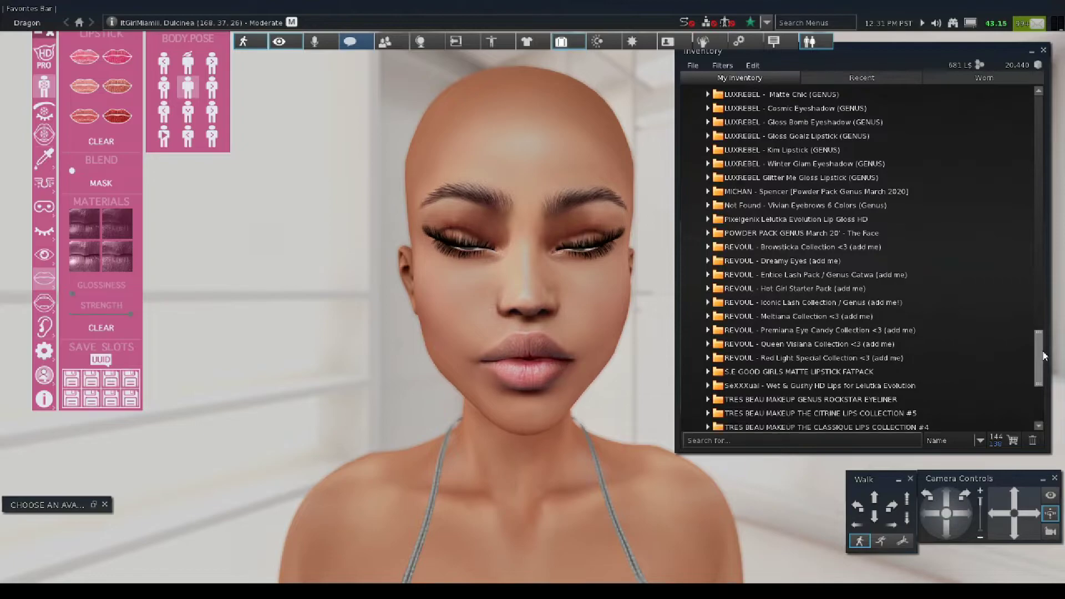
Expand the REVOUL Queen Visiana and Premiana Eye Candy collections, preview the PREMIANA EYE CANDY AD SL texture and close it.
{"action": "left_click", "coordinate": [709, 345]}
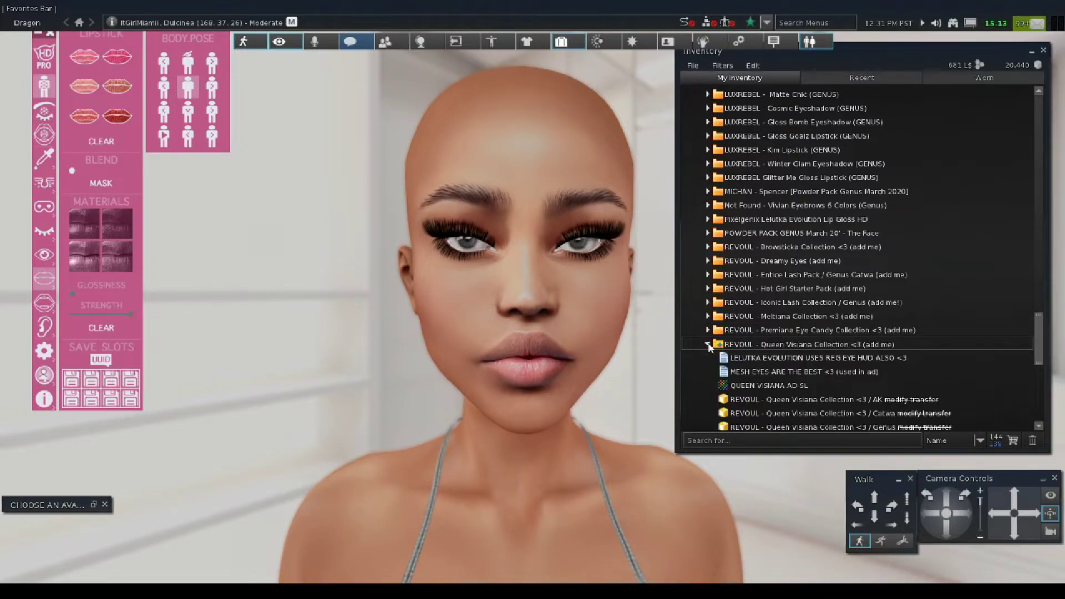
{"action": "left_click", "coordinate": [707, 330]}
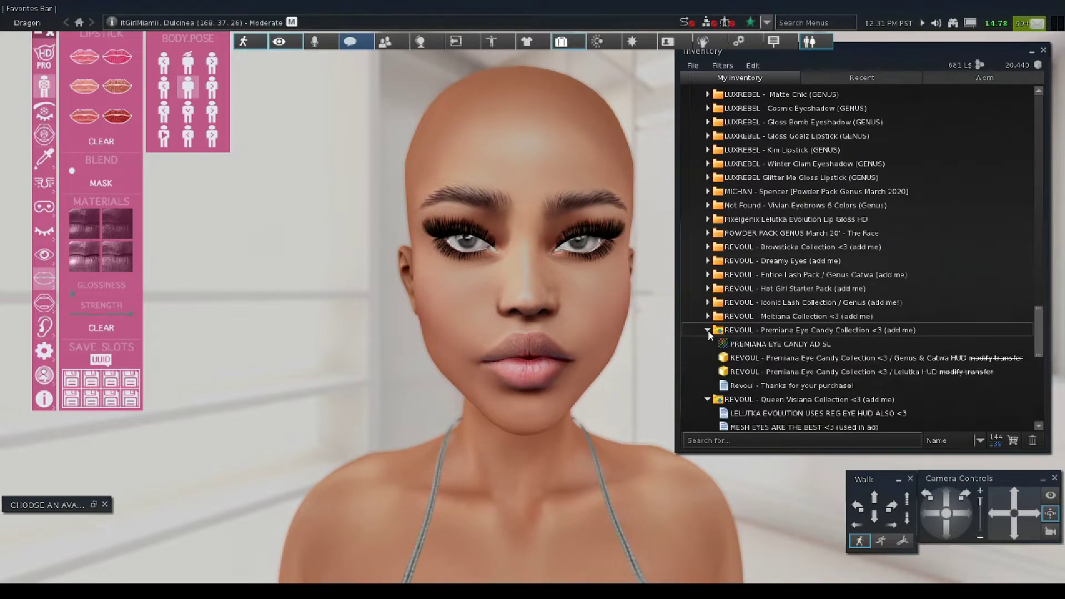
{"action": "double_click", "coordinate": [769, 345]}
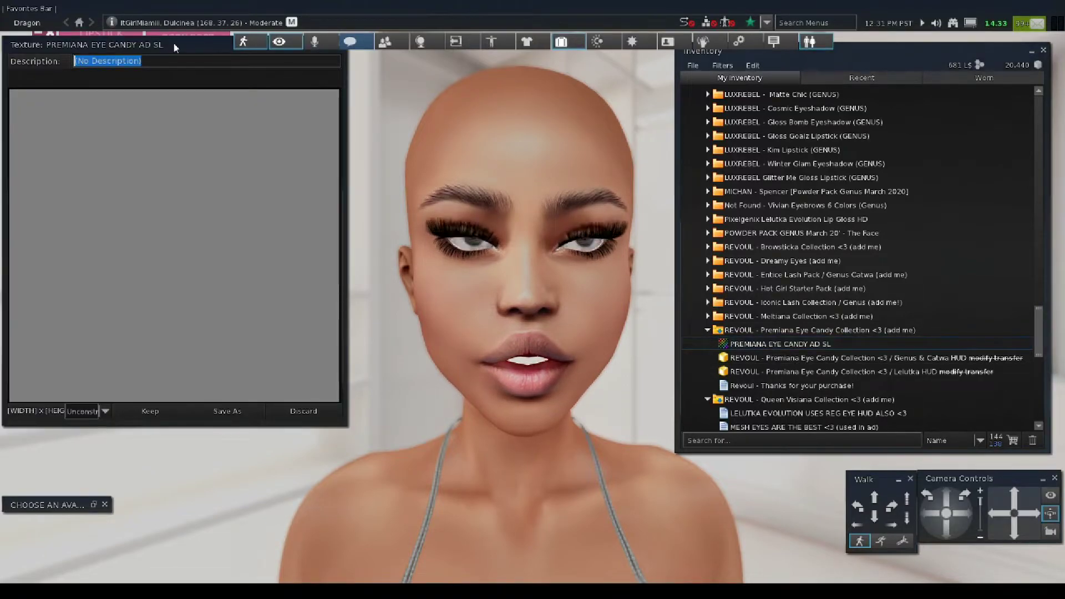
{"action": "left_click_drag", "start_coordinate": [174, 43], "coordinate": [188, 100]}
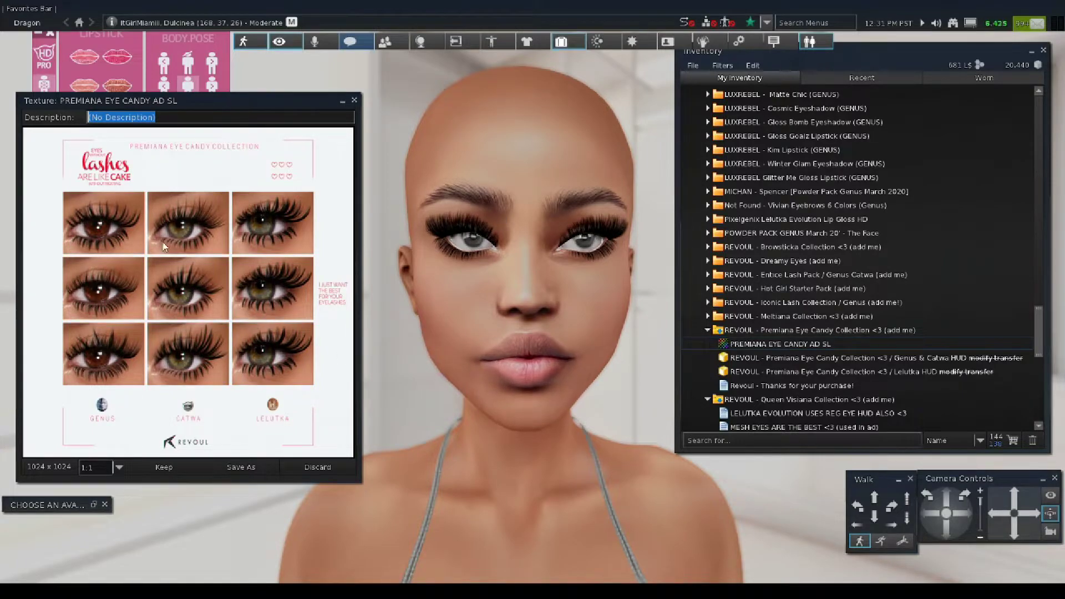
{"action": "left_click", "coordinate": [354, 101]}
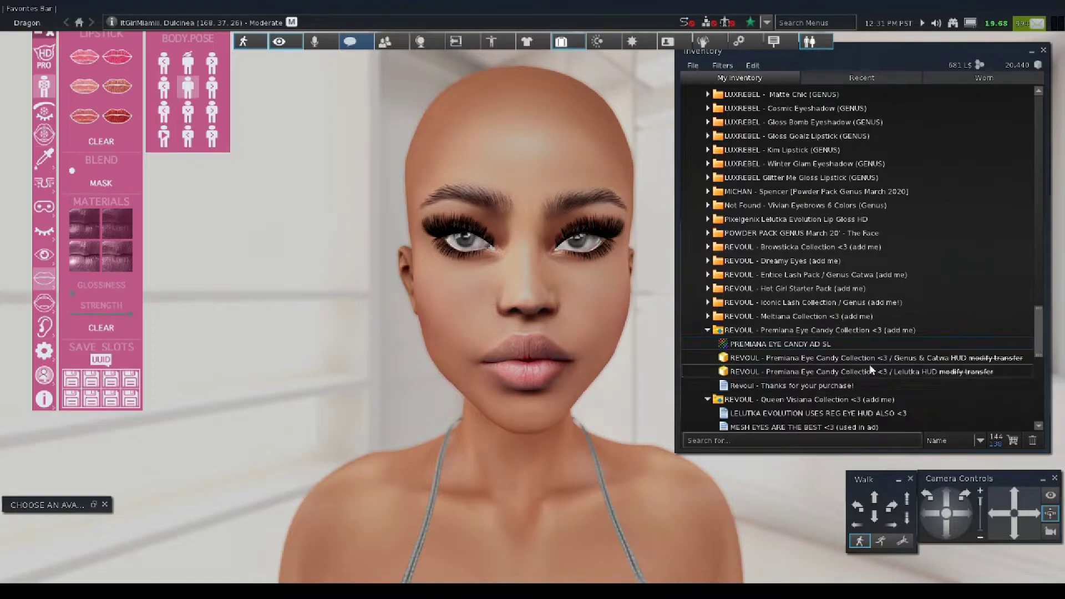
Add the REVOUL Premiana Eye Candy Collection Genus & Catwa HUD to the avatar and minimise the inventory.
{"action": "right_click", "coordinate": [878, 357]}
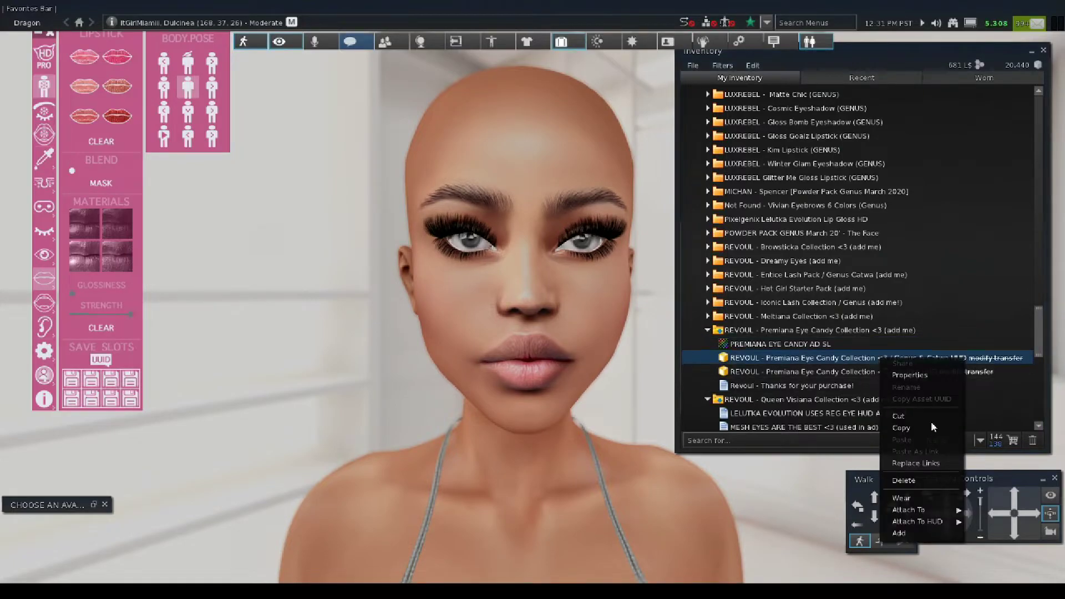
{"action": "left_click", "coordinate": [904, 536]}
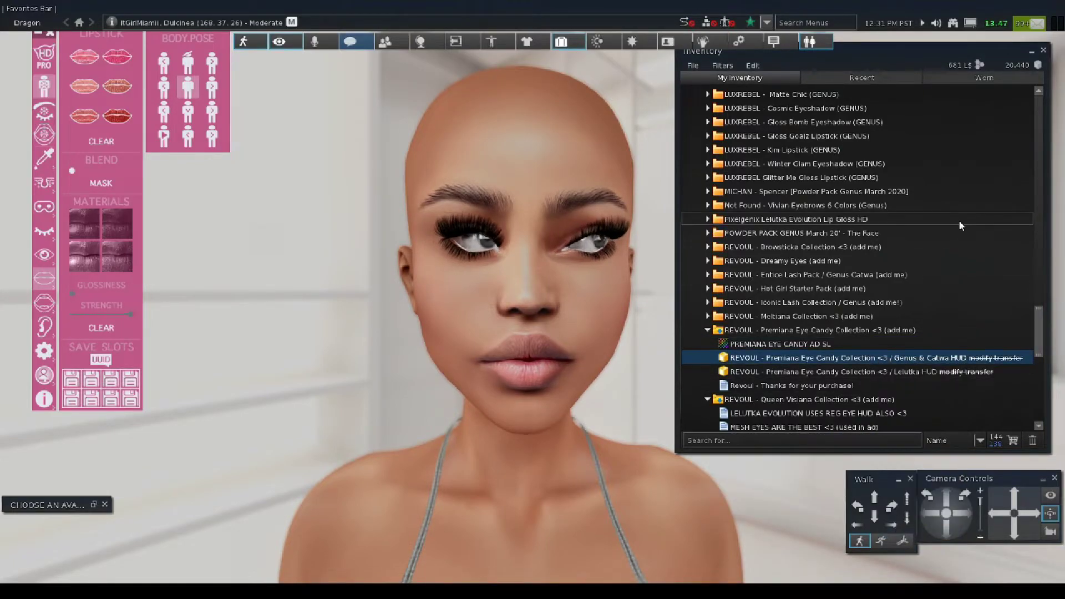
{"action": "left_click", "coordinate": [1031, 50]}
Edit the Premiana lash HUD's position, raising it clear of the walk and camera controls, and close the build tools.
{"action": "right_click", "coordinate": [909, 327]}
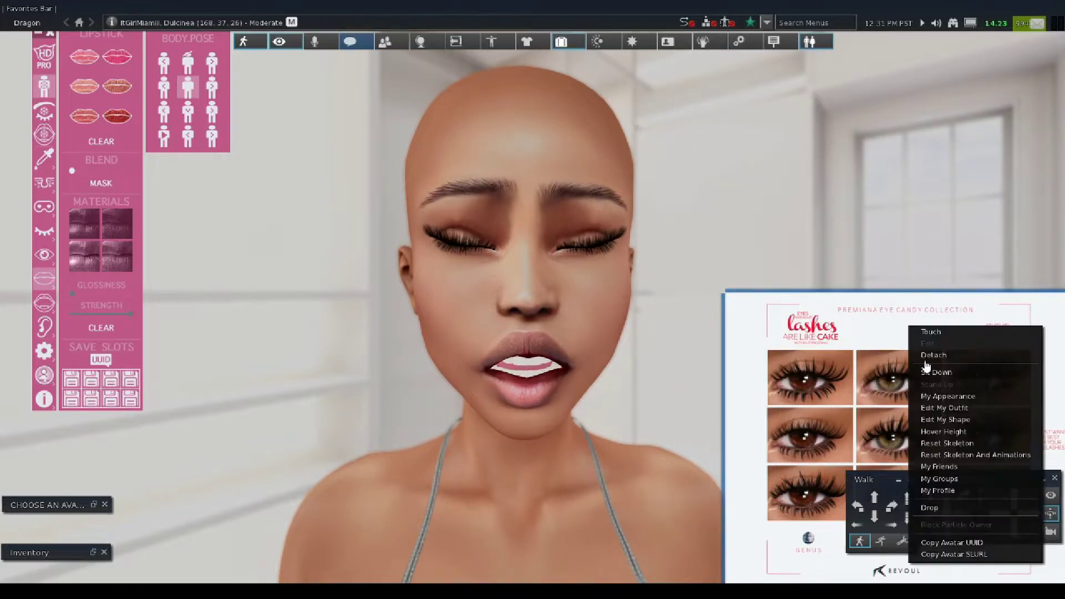
{"action": "left_click", "coordinate": [939, 344]}
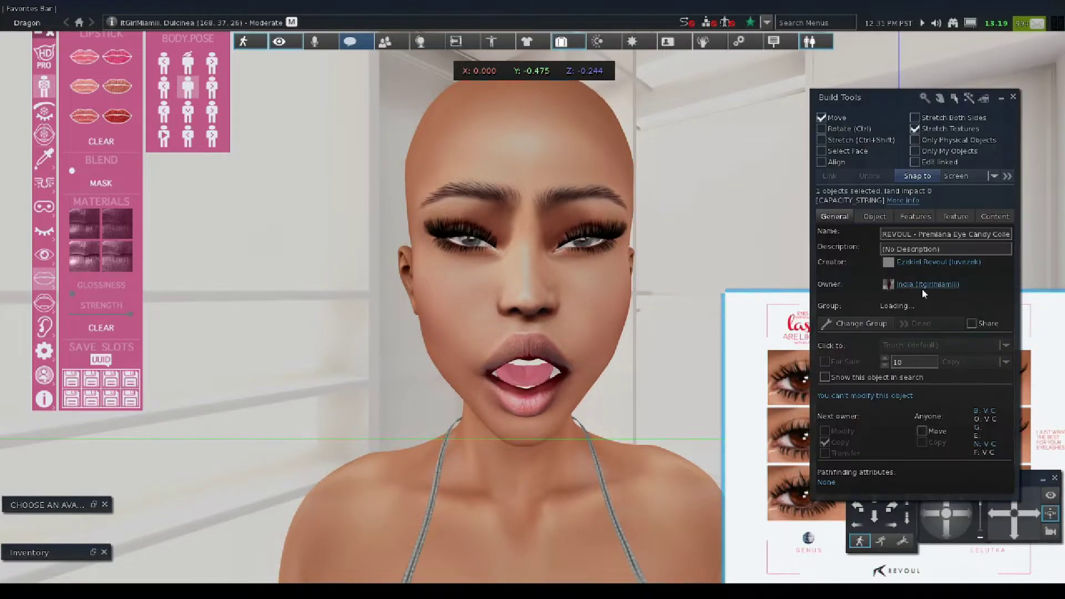
{"action": "left_click", "coordinate": [1001, 98]}
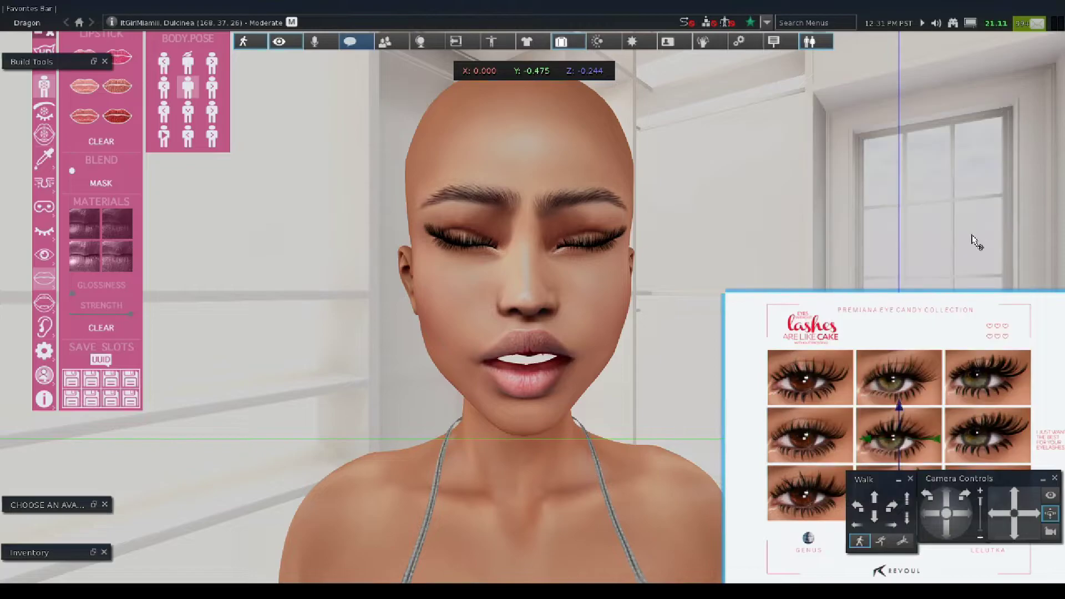
{"action": "left_click_drag", "start_coordinate": [900, 411], "coordinate": [854, 251]}
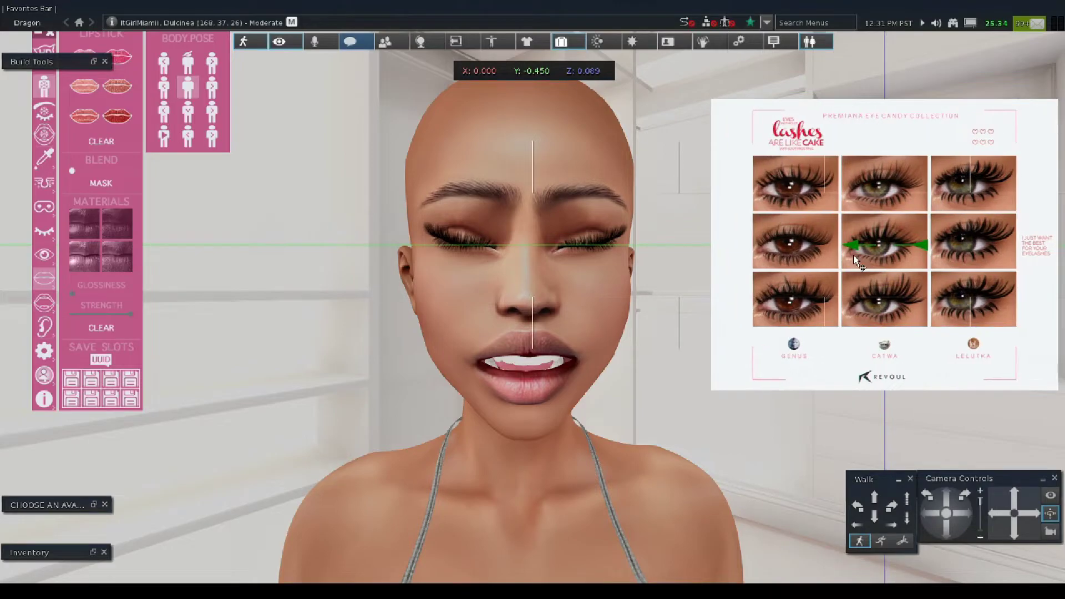
{"action": "left_click", "coordinate": [104, 62]}
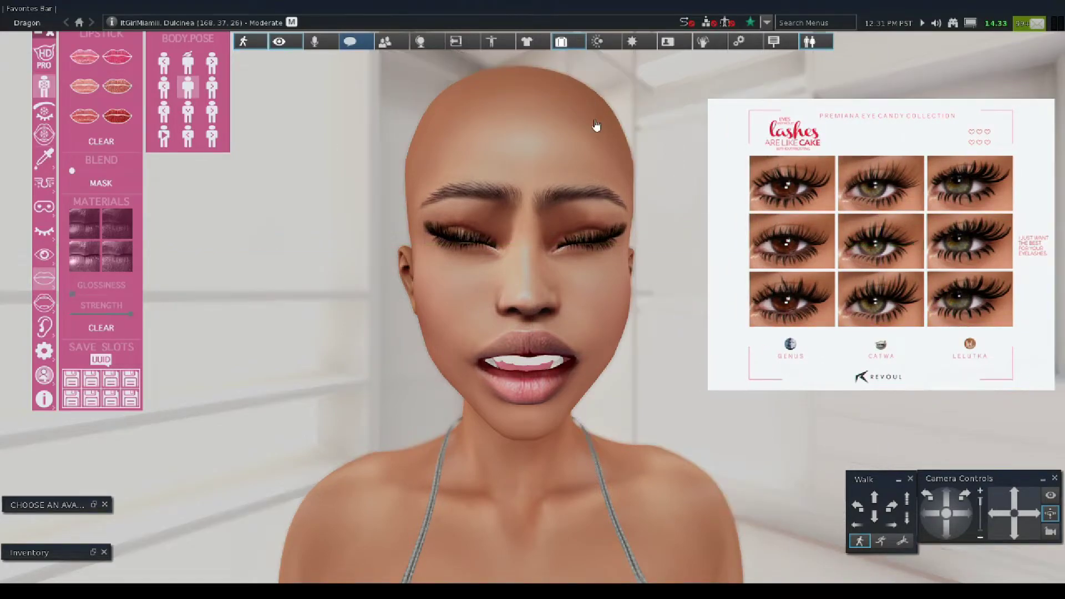
Apply the third Catwa lash style from the Premiana Eye Candy HUD and detach the HUD.
{"action": "left_click", "coordinate": [882, 301]}
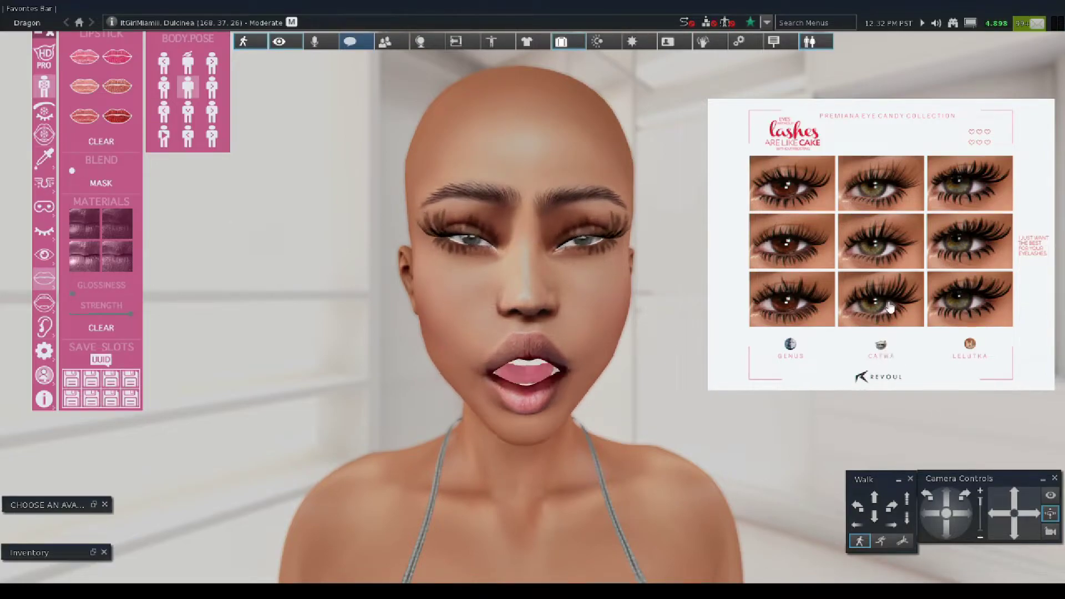
{"action": "right_click", "coordinate": [824, 138]}
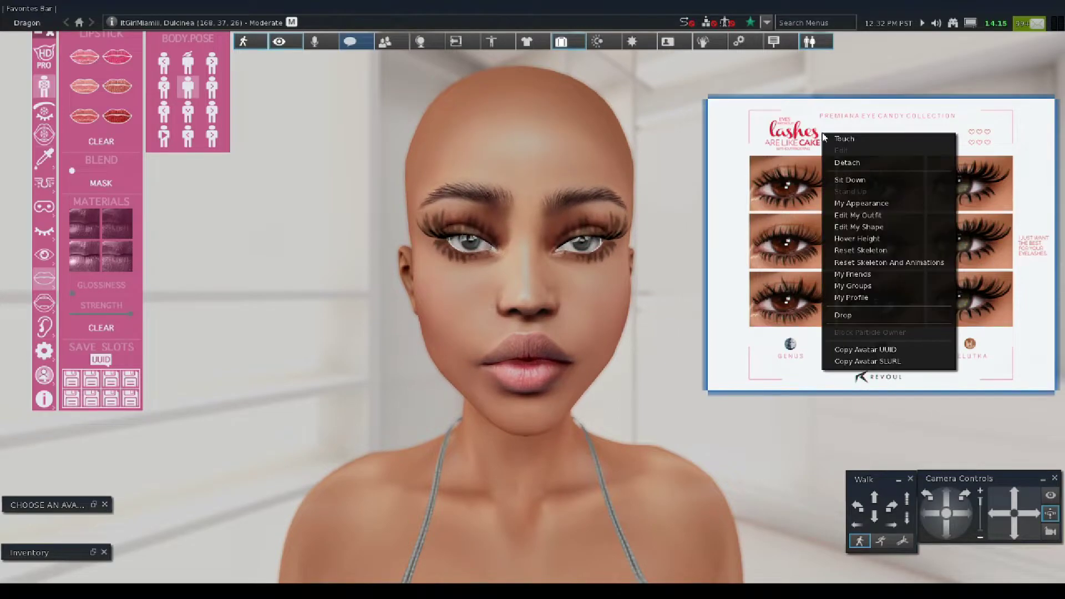
{"action": "left_click", "coordinate": [847, 162]}
Reopen the inventory, collapse the Premiana and Queen Visiana folders and check the contents of the SeXXXual Wet & Gushy HD Lips folder.
{"action": "key", "text": "ctrl+i"}
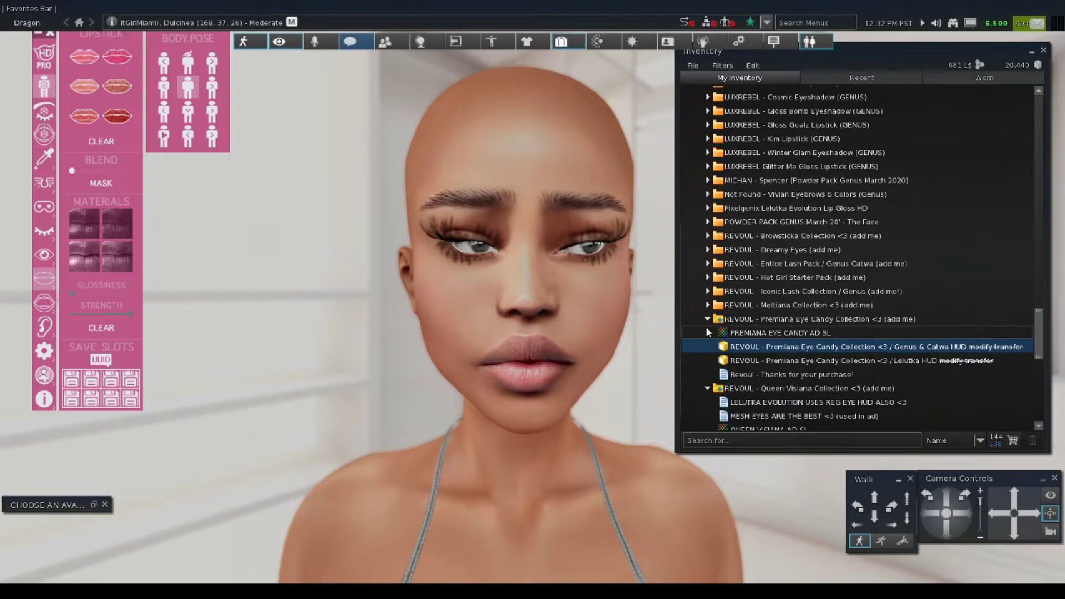
{"action": "left_click", "coordinate": [708, 320]}
{"action": "scroll", "coordinate": [741, 261], "scroll_direction": "down", "scroll_amount": 3}
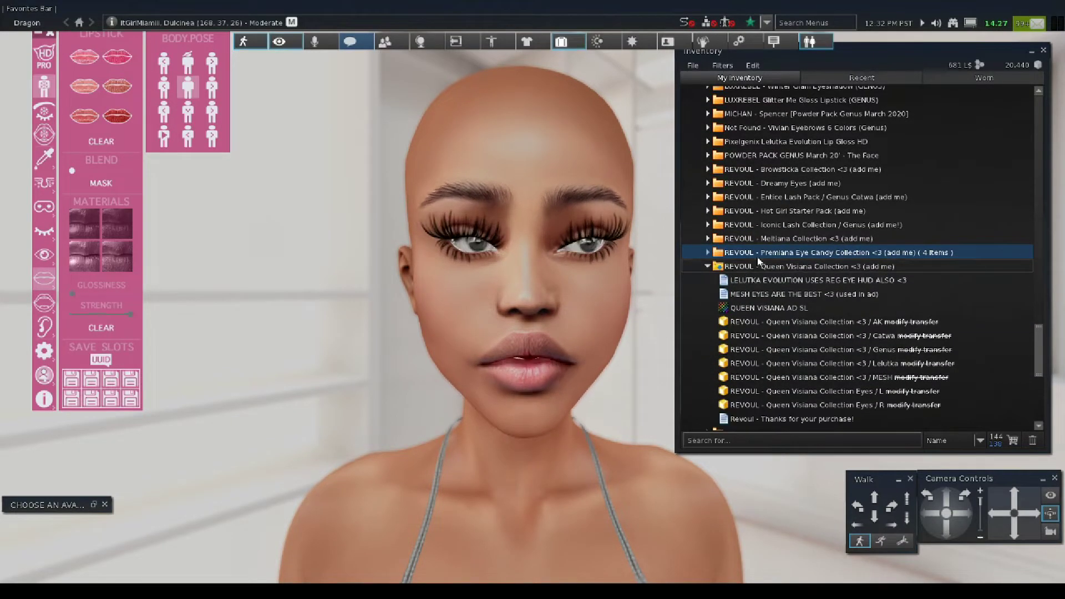
{"action": "left_click", "coordinate": [708, 267]}
{"action": "scroll", "coordinate": [773, 224], "scroll_direction": "up", "scroll_amount": 2}
{"action": "scroll", "coordinate": [773, 220], "scroll_direction": "up", "scroll_amount": 5}
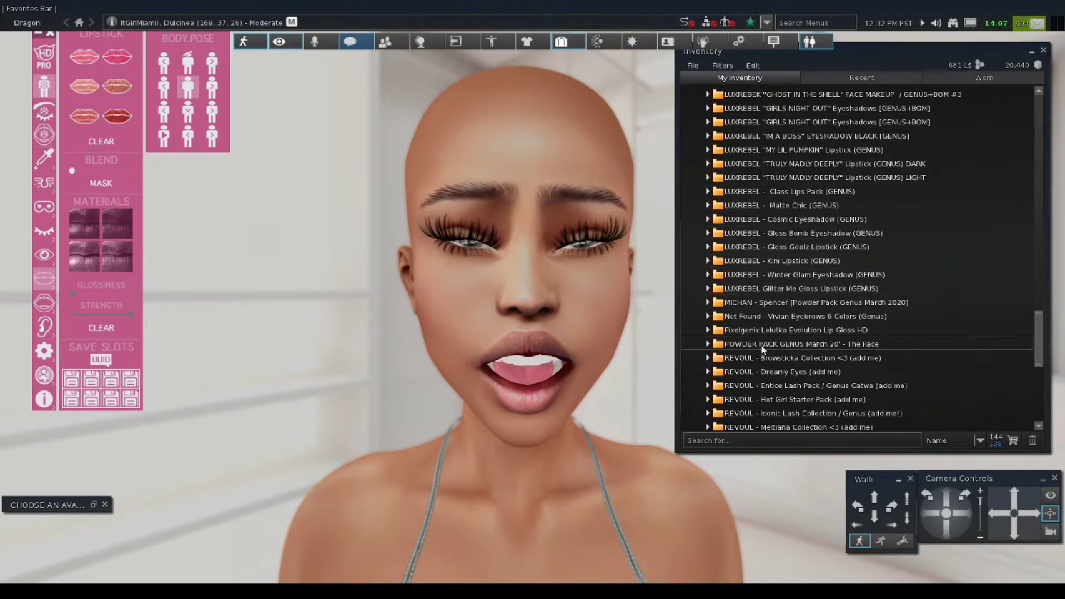
{"action": "scroll", "coordinate": [787, 311], "scroll_direction": "down", "scroll_amount": 1}
{"action": "scroll", "coordinate": [789, 322], "scroll_direction": "down", "scroll_amount": 5}
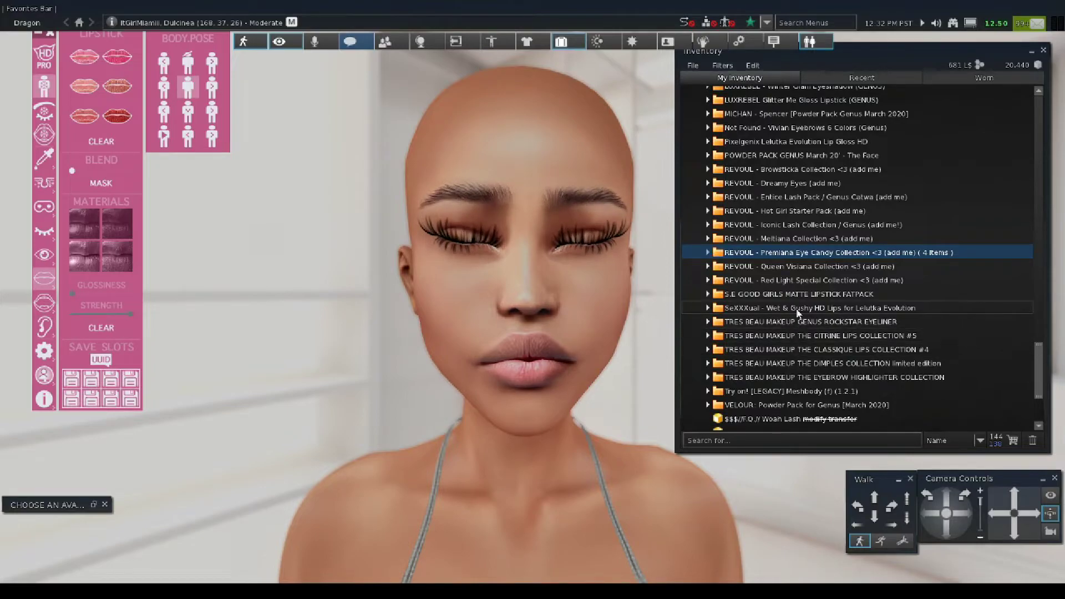
{"action": "left_click", "coordinate": [708, 308]}
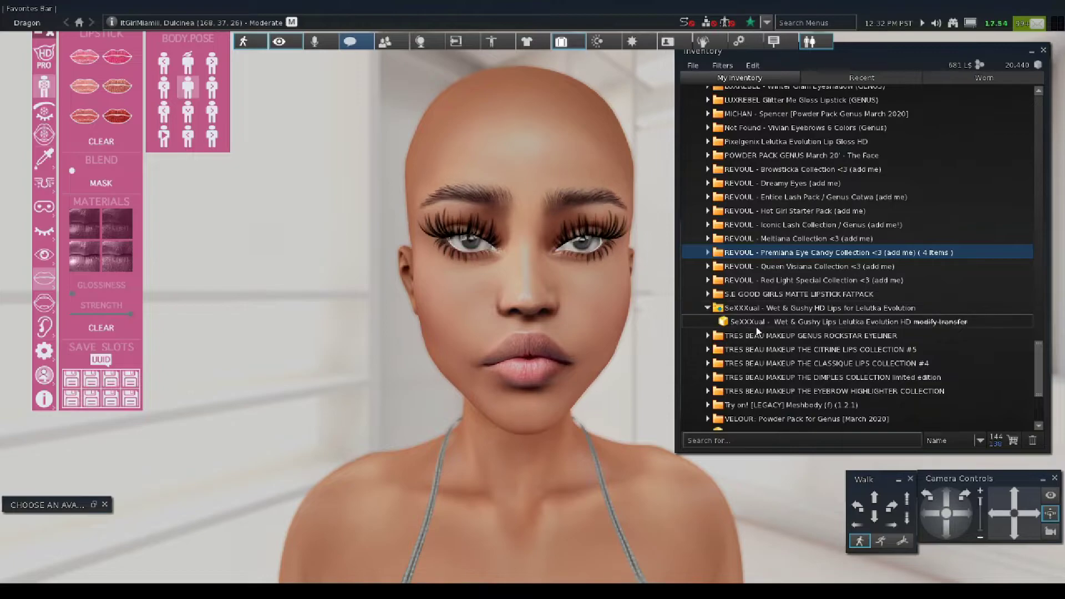
{"action": "left_click", "coordinate": [708, 308]}
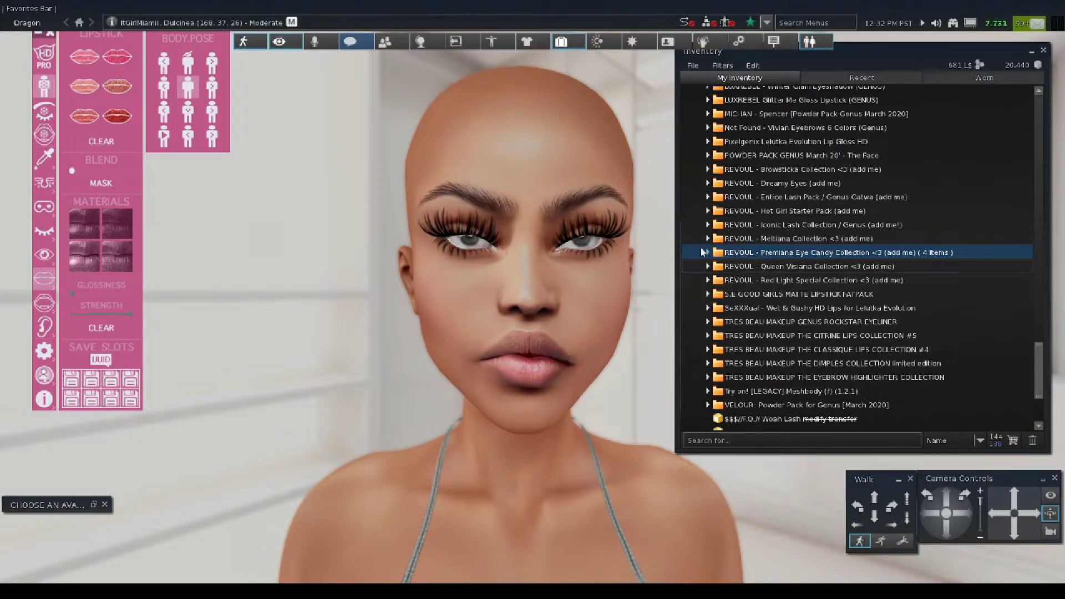
Add LUXREBEL "GIRLS NIGHT OUT" Eyeshadows #2 to the avatar from the first of its two folders, then collapse the folder.
{"action": "scroll", "coordinate": [724, 238], "scroll_direction": "up", "scroll_amount": 5}
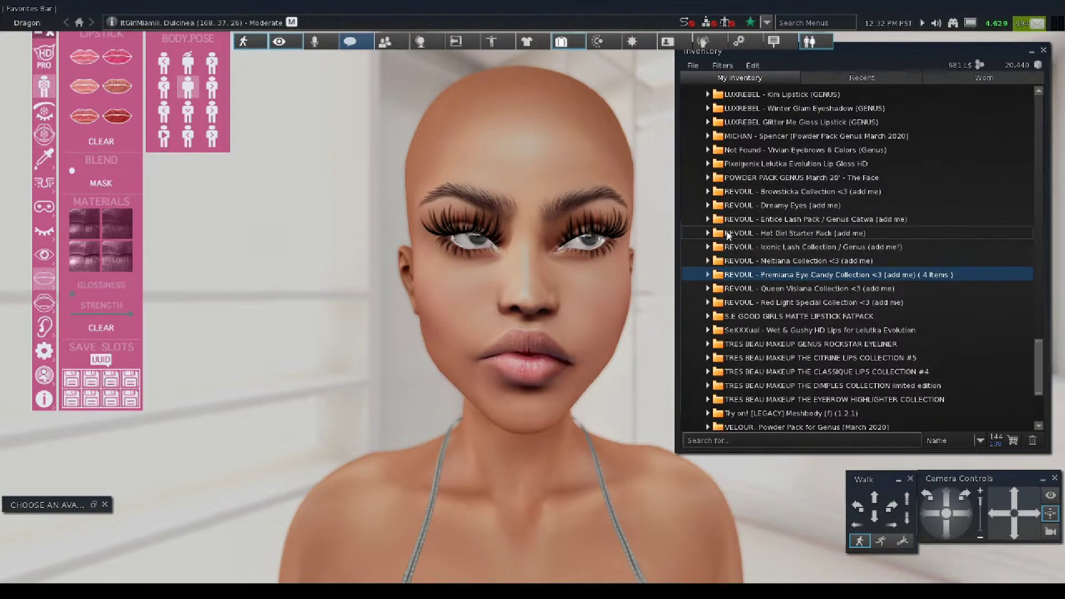
{"action": "scroll", "coordinate": [727, 236], "scroll_direction": "up", "scroll_amount": 3}
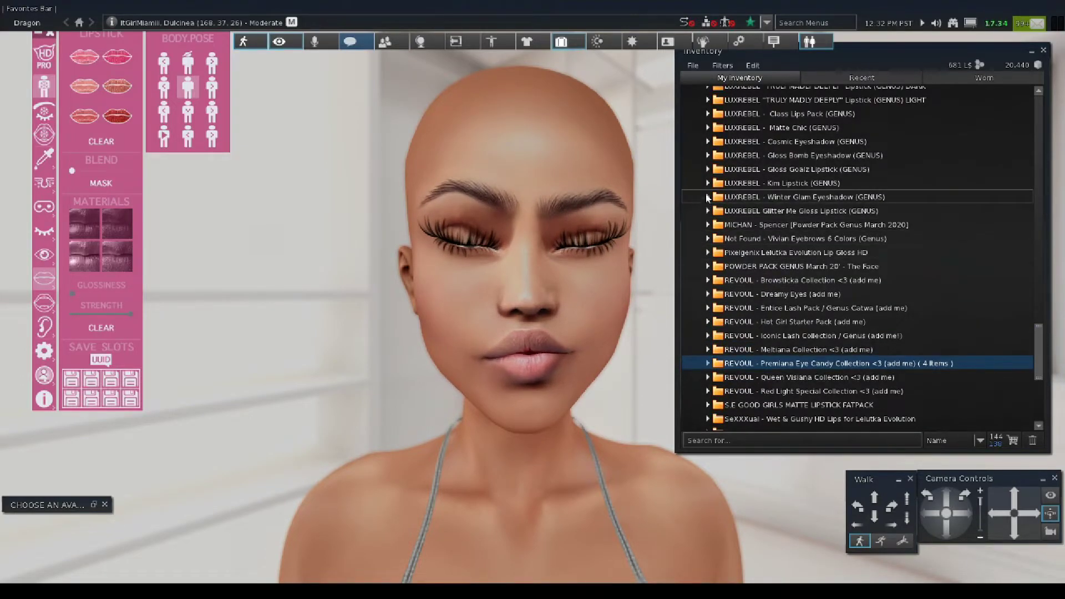
{"action": "scroll", "coordinate": [722, 178], "scroll_direction": "up", "scroll_amount": 2}
{"action": "scroll", "coordinate": [724, 176], "scroll_direction": "up", "scroll_amount": 8}
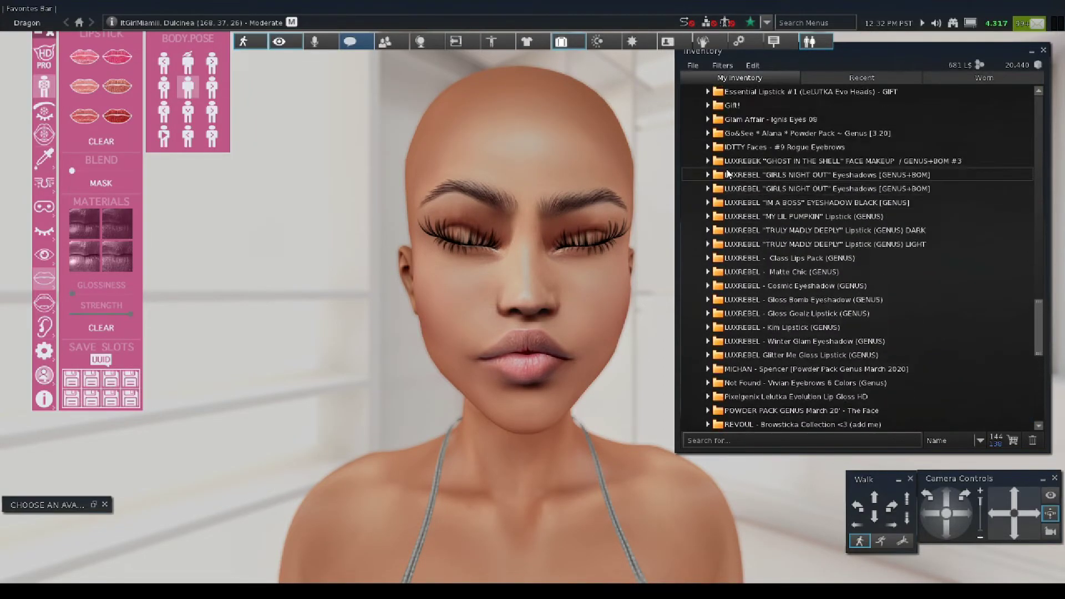
{"action": "left_click", "coordinate": [707, 176]}
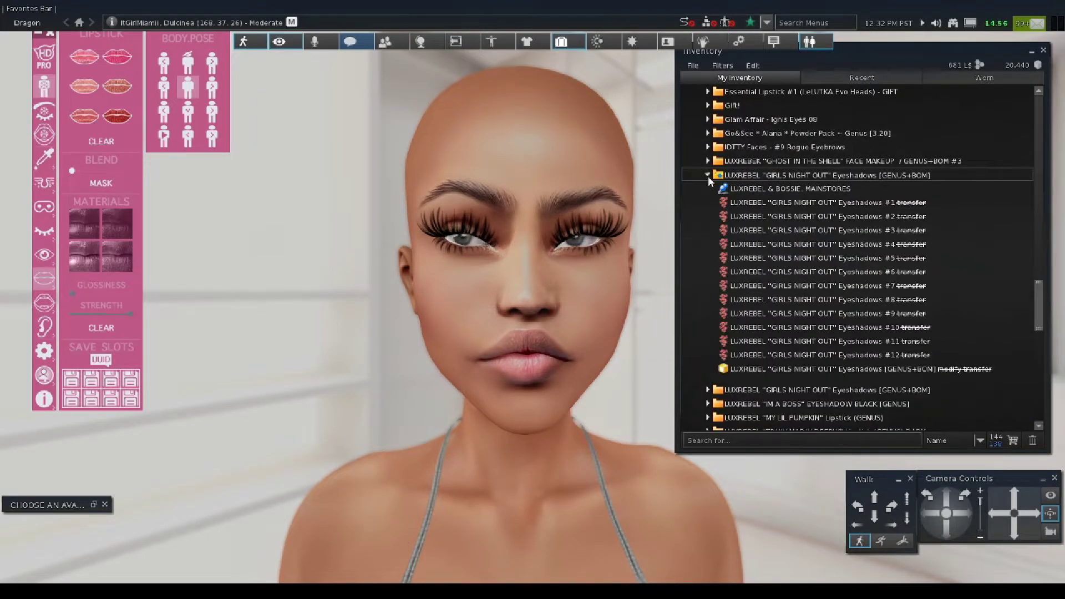
{"action": "right_click", "coordinate": [767, 219]}
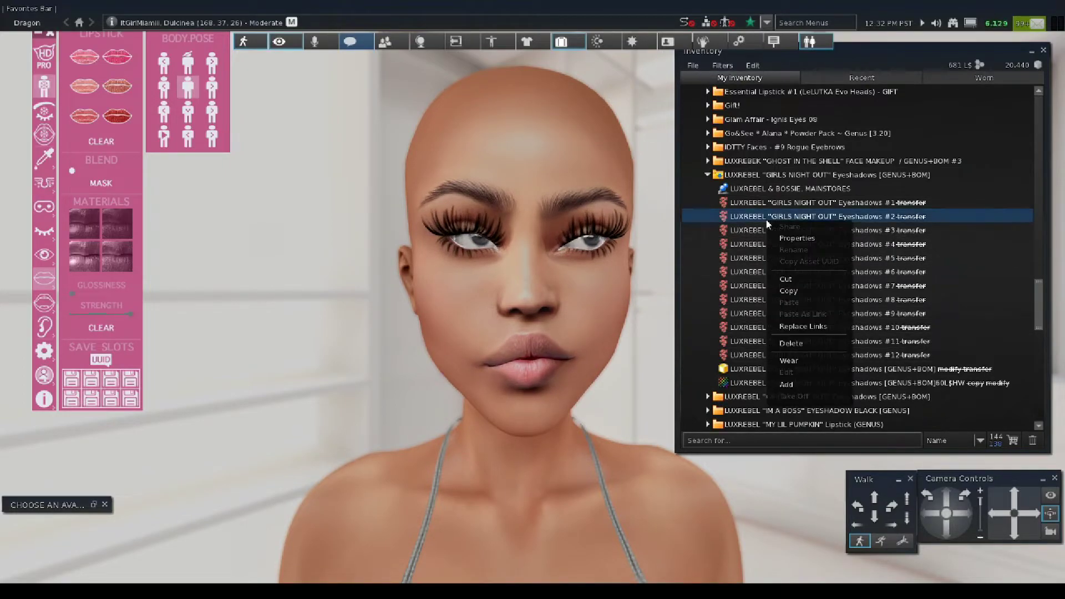
{"action": "left_click", "coordinate": [785, 385]}
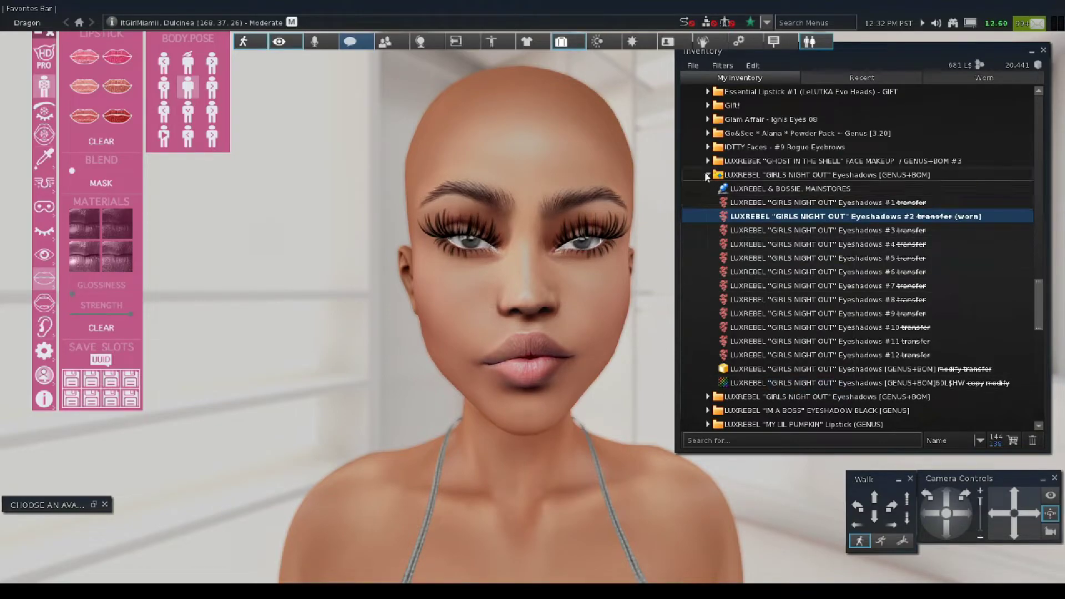
{"action": "left_click", "coordinate": [707, 175]}
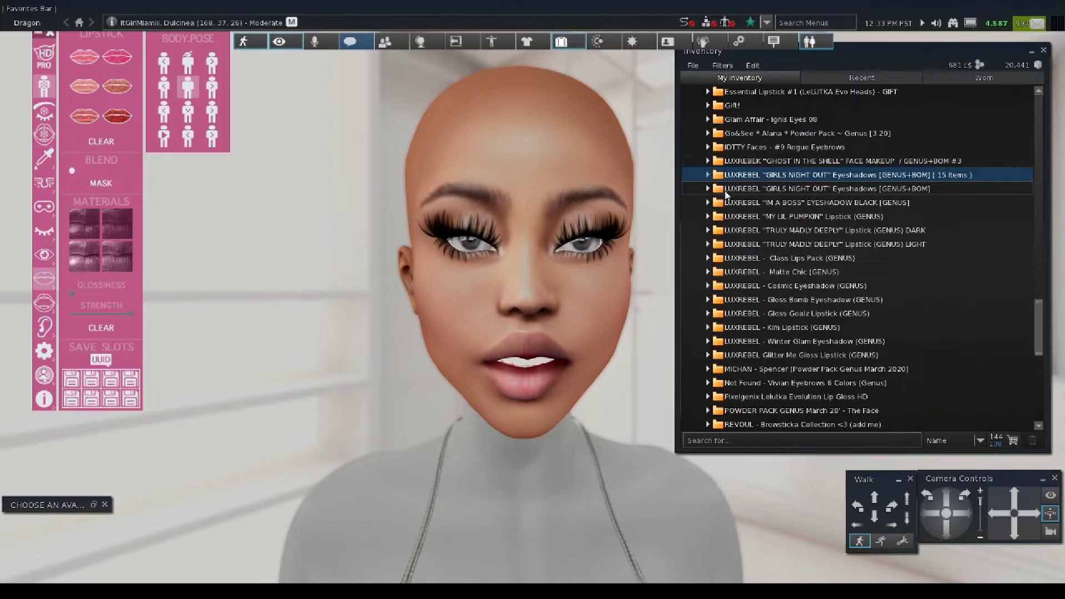
Find the //G.- "Kandi" Genus BOM Glosses folder and add Gloss #1 to the avatar's lips.
{"action": "scroll", "coordinate": [730, 189], "scroll_direction": "up", "scroll_amount": 5}
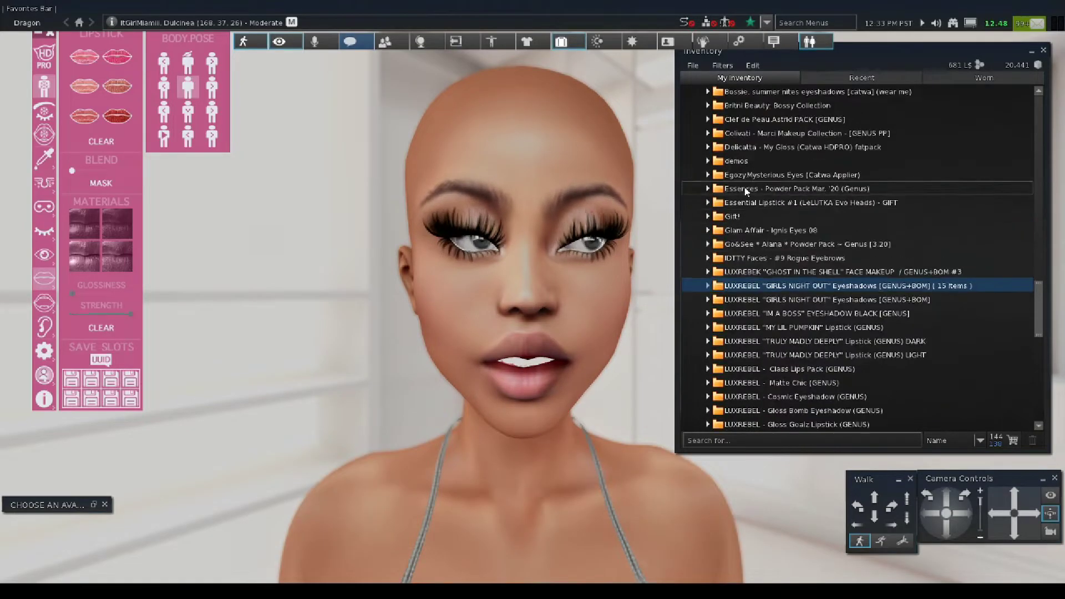
{"action": "scroll", "coordinate": [749, 187], "scroll_direction": "up", "scroll_amount": 5}
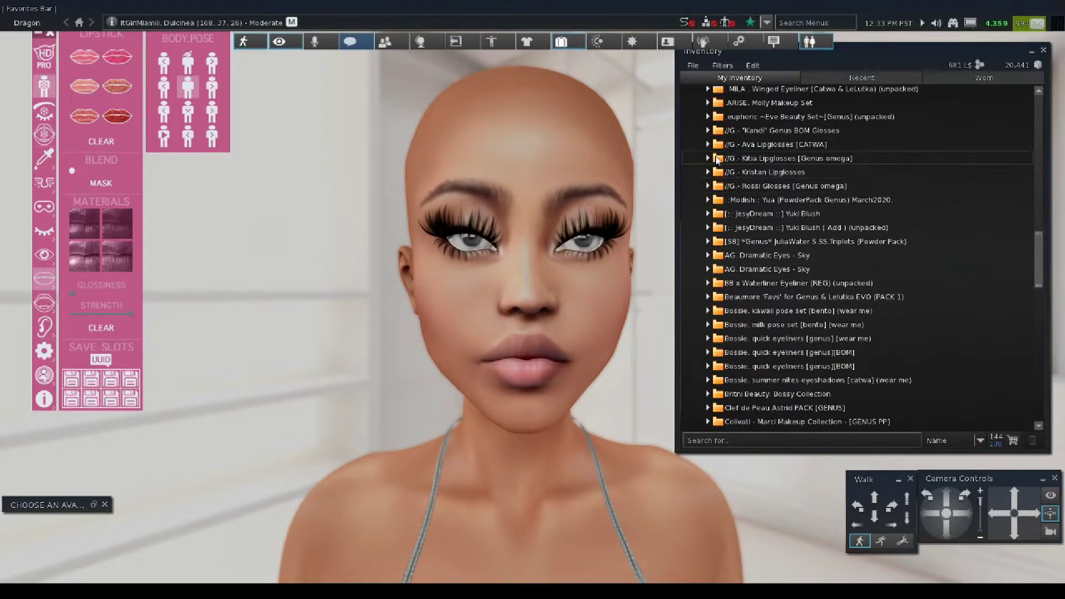
{"action": "left_click", "coordinate": [708, 130]}
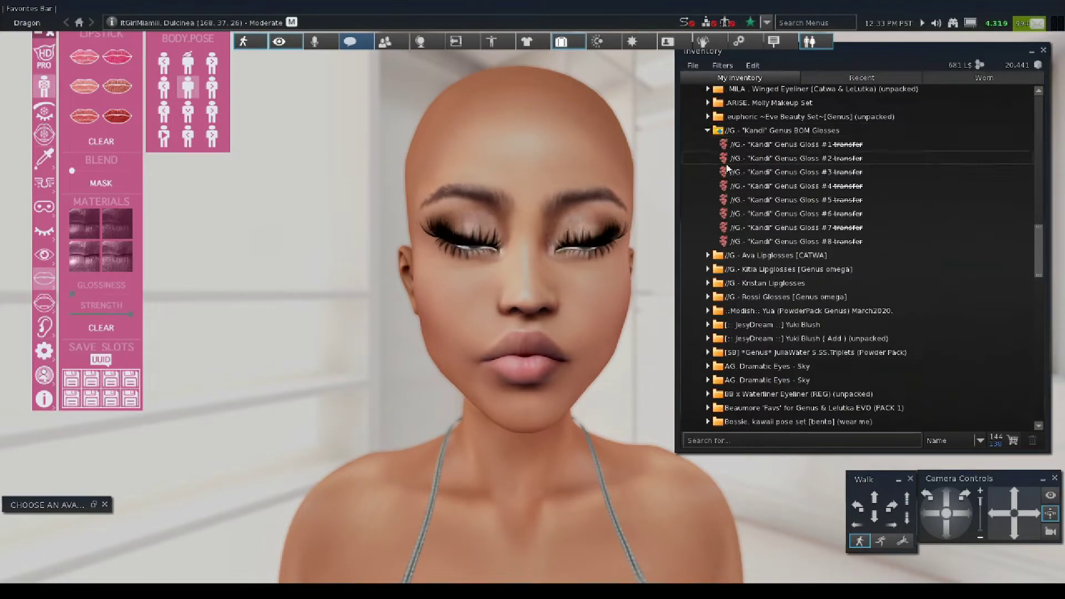
{"action": "left_click", "coordinate": [761, 145]}
{"action": "right_click", "coordinate": [761, 146]}
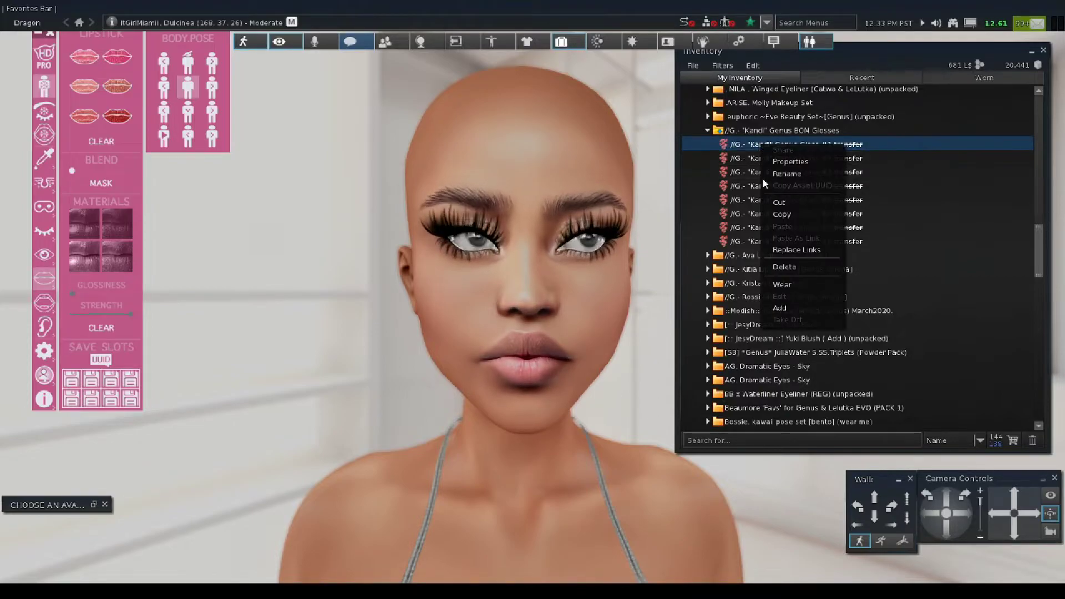
{"action": "left_click", "coordinate": [781, 310]}
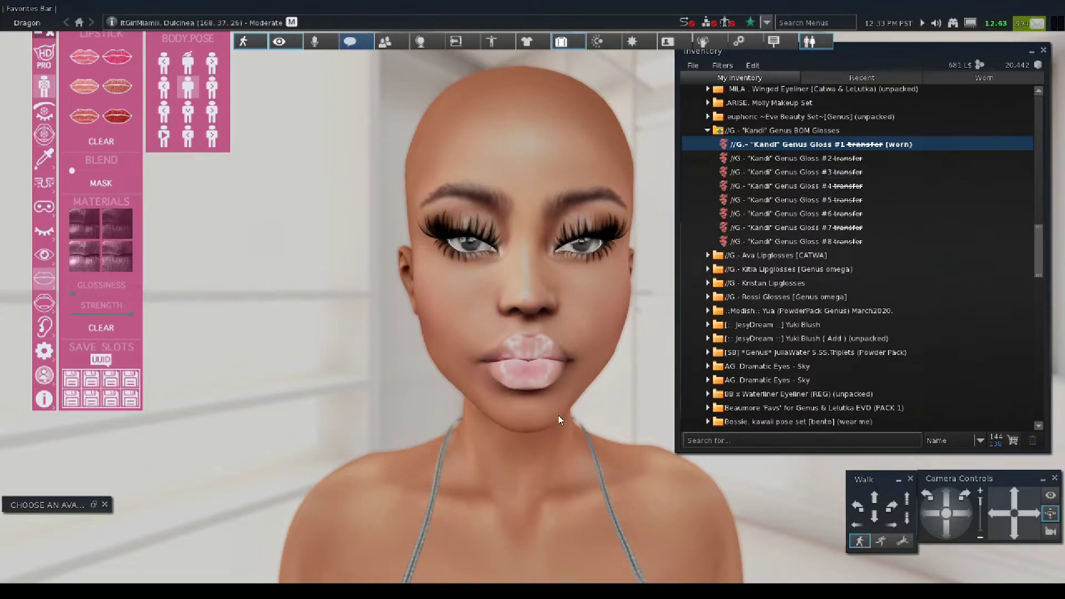
Take "Kandi" Genus Gloss #1 off the avatar, leaving its folder expanded.
{"action": "left_click", "coordinate": [709, 133]}
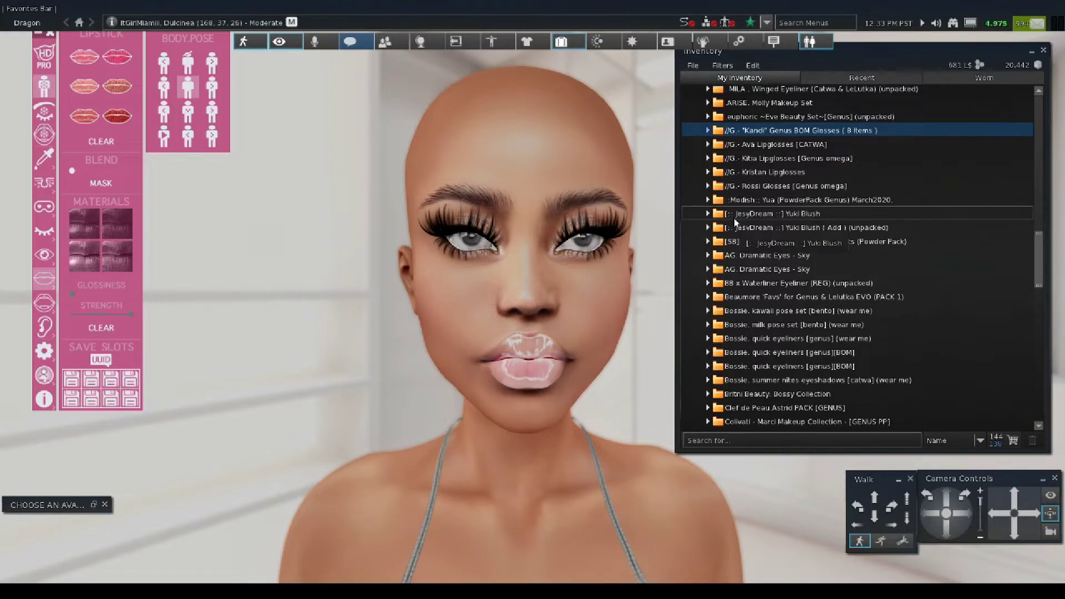
{"action": "left_click", "coordinate": [708, 131]}
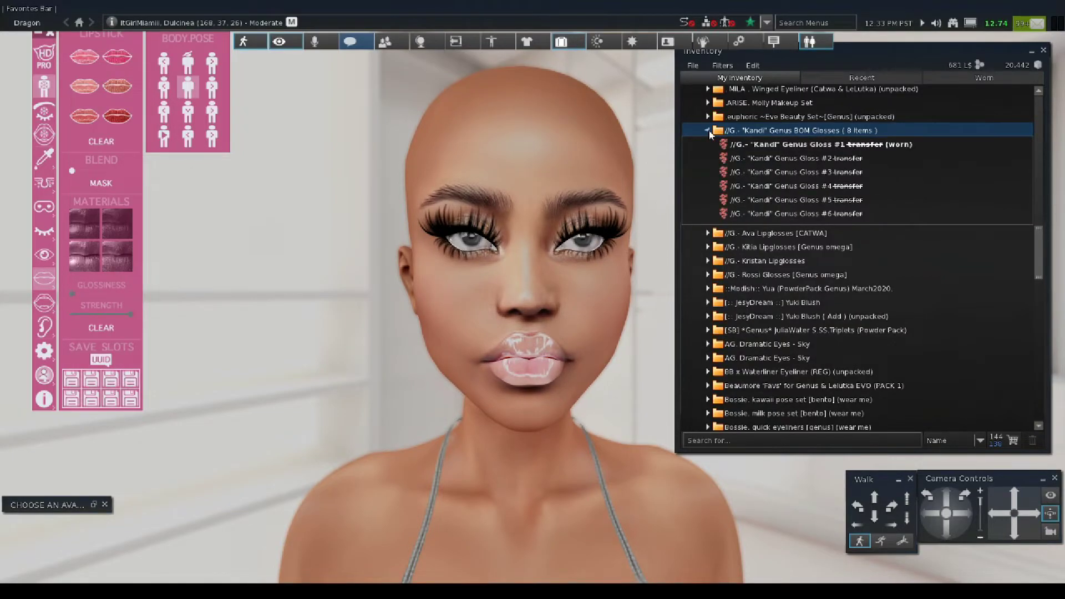
{"action": "right_click", "coordinate": [734, 145]}
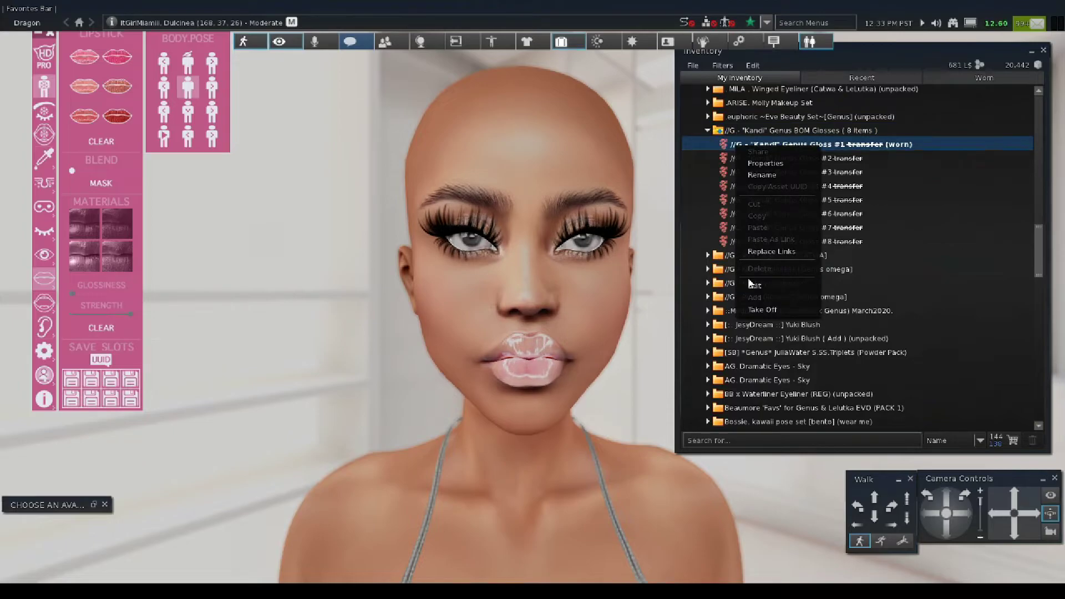
{"action": "left_click", "coordinate": [763, 311]}
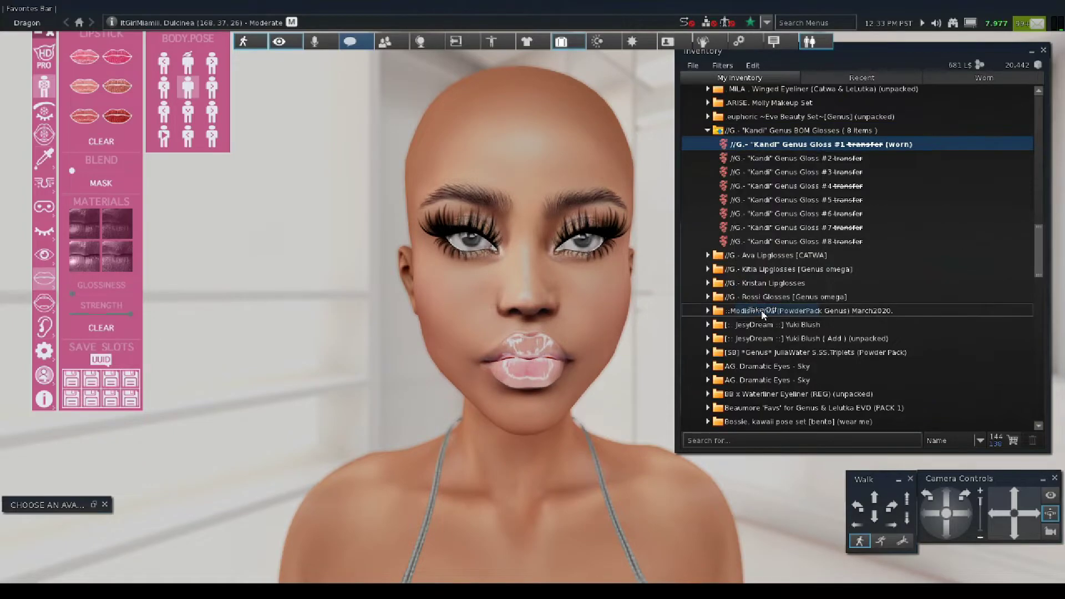
Add "Kandi" Genus Gloss #4 to the avatar and collapse the Kandi glosses folder.
{"action": "right_click", "coordinate": [752, 185]}
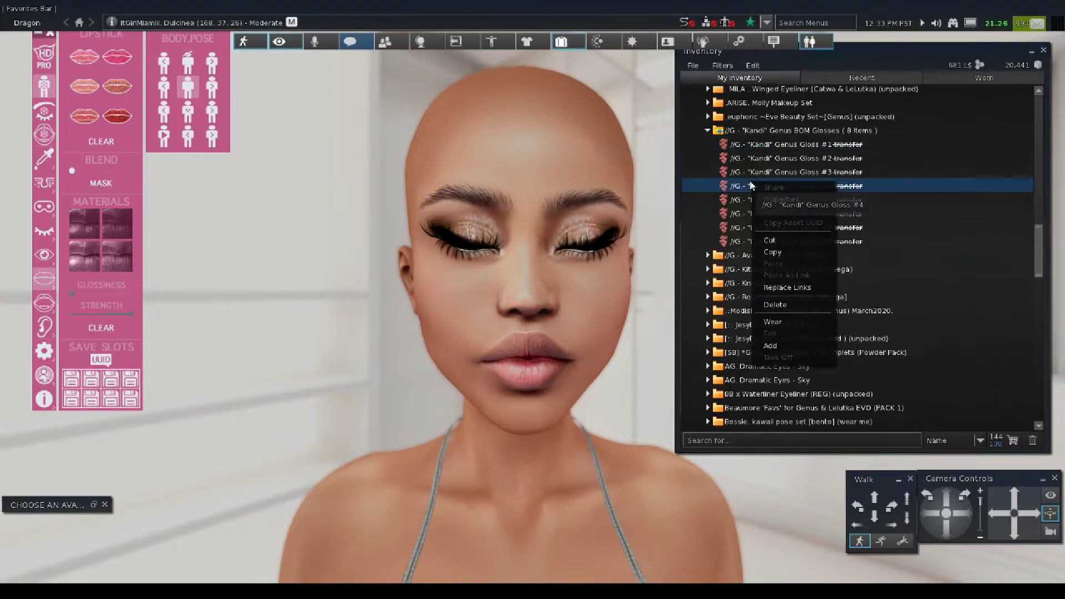
{"action": "left_click", "coordinate": [793, 345]}
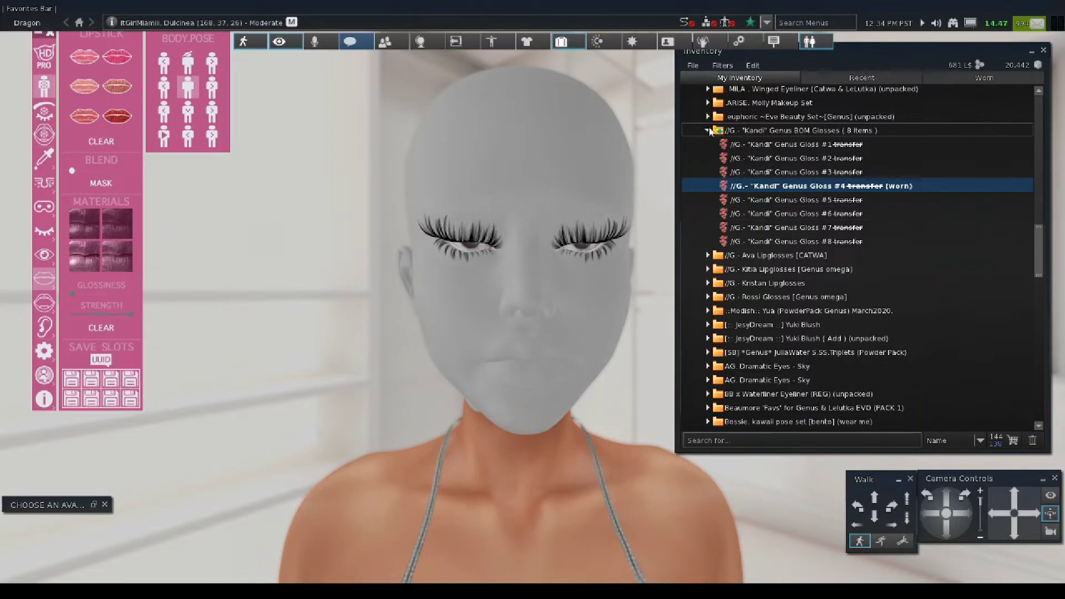
{"action": "left_click", "coordinate": [708, 131]}
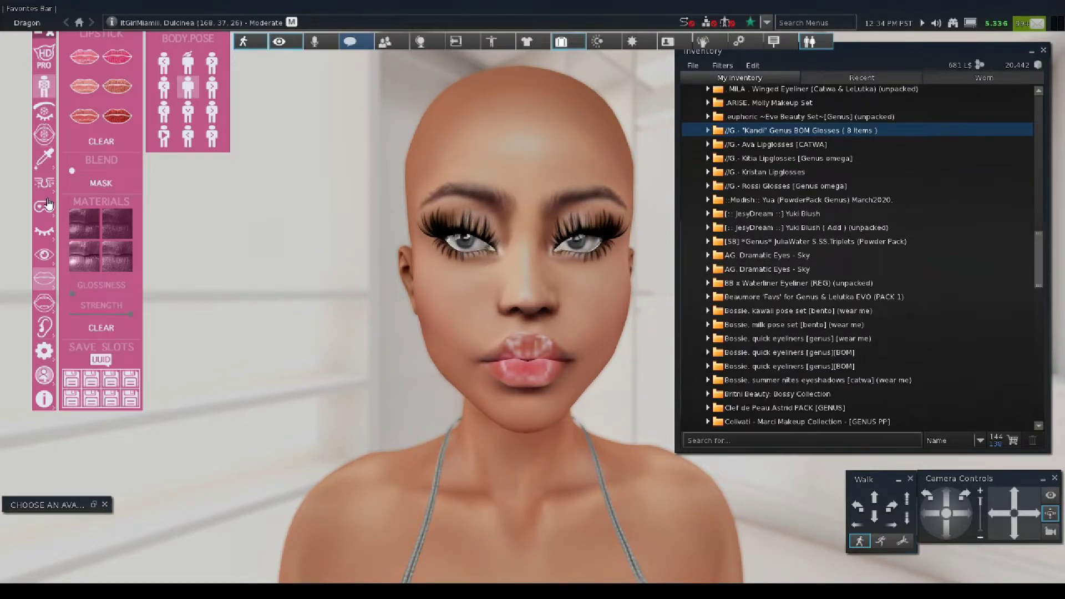
Open the eye poses and the lash settings in the CATWA HDPRO head HUD.
{"action": "left_click", "coordinate": [44, 112]}
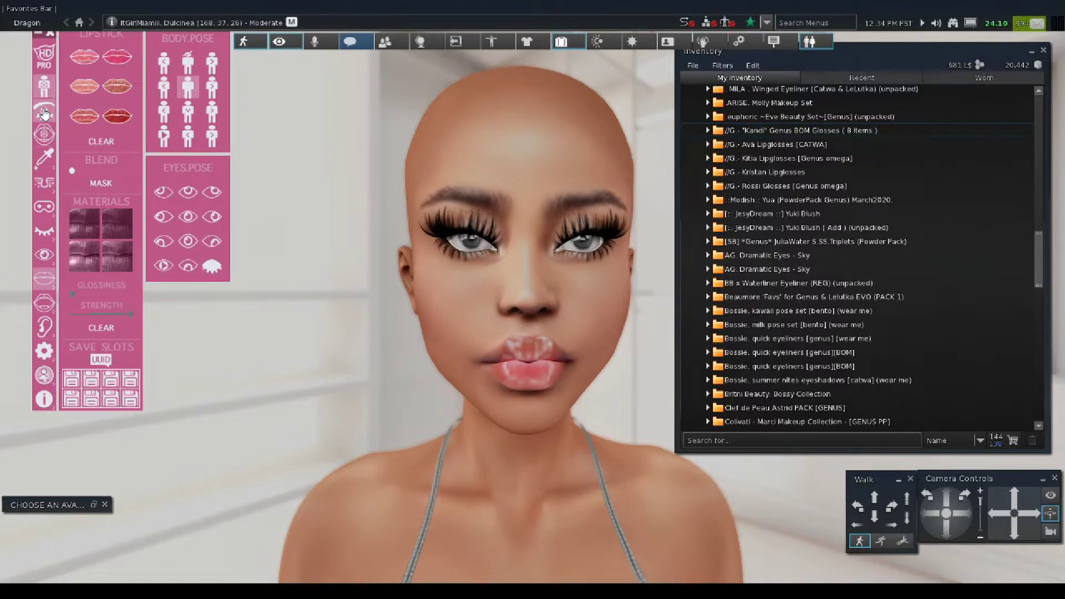
{"action": "left_click", "coordinate": [44, 233]}
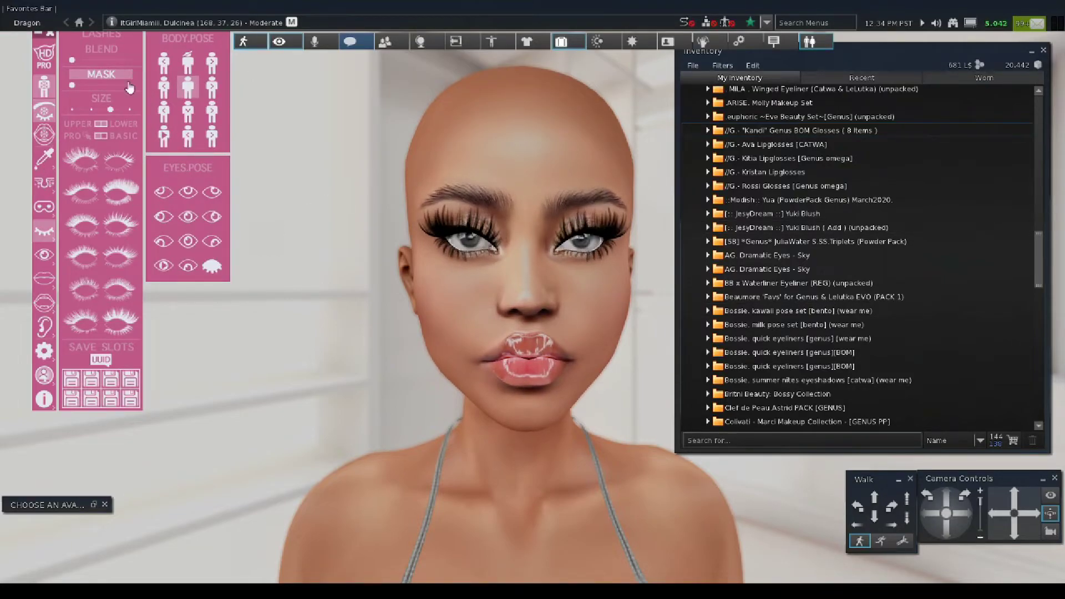
Collapse the makeup folder and its parent MAKEUP,LASHES,EYEBROWS,CONTACTS folder in the inventory.
{"action": "scroll", "coordinate": [789, 238], "scroll_direction": "up", "scroll_amount": 5}
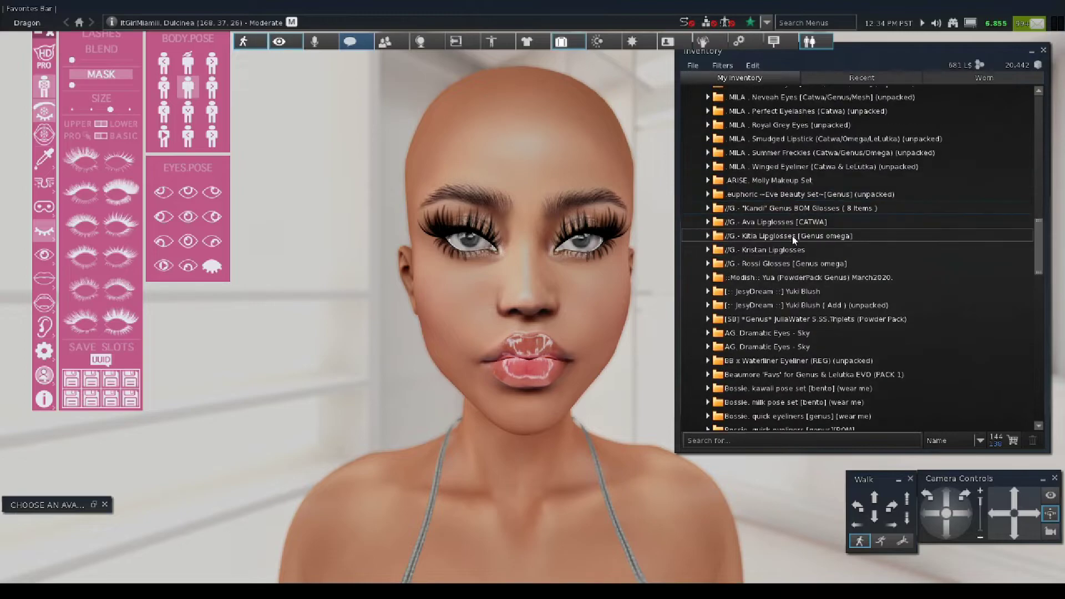
{"action": "scroll", "coordinate": [789, 238], "scroll_direction": "up", "scroll_amount": 2}
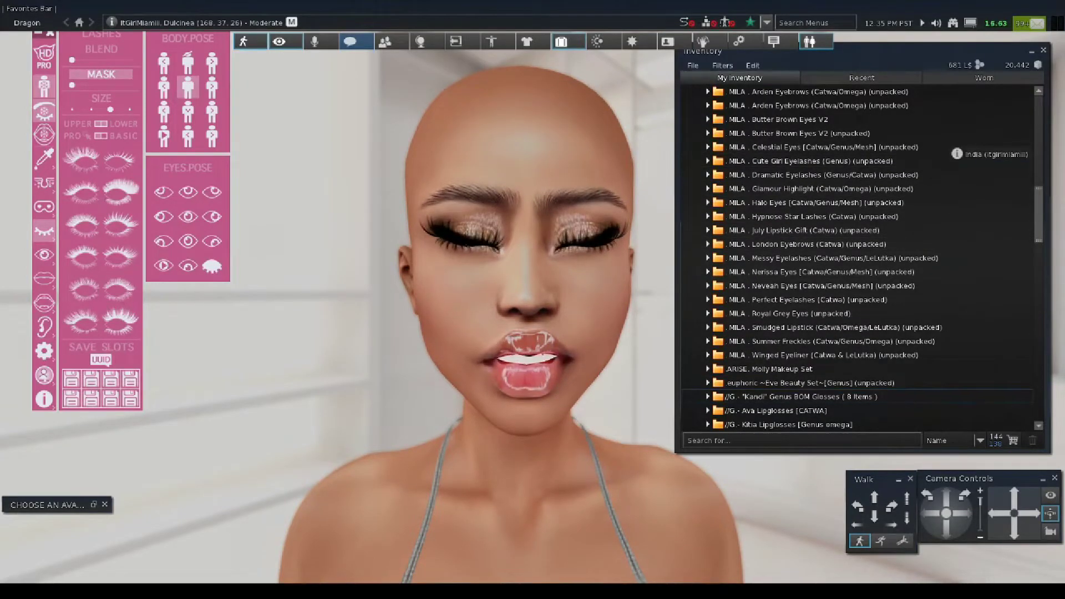
{"action": "scroll", "coordinate": [788, 239], "scroll_direction": "up", "scroll_amount": 2}
{"action": "scroll", "coordinate": [790, 238], "scroll_direction": "up", "scroll_amount": 4}
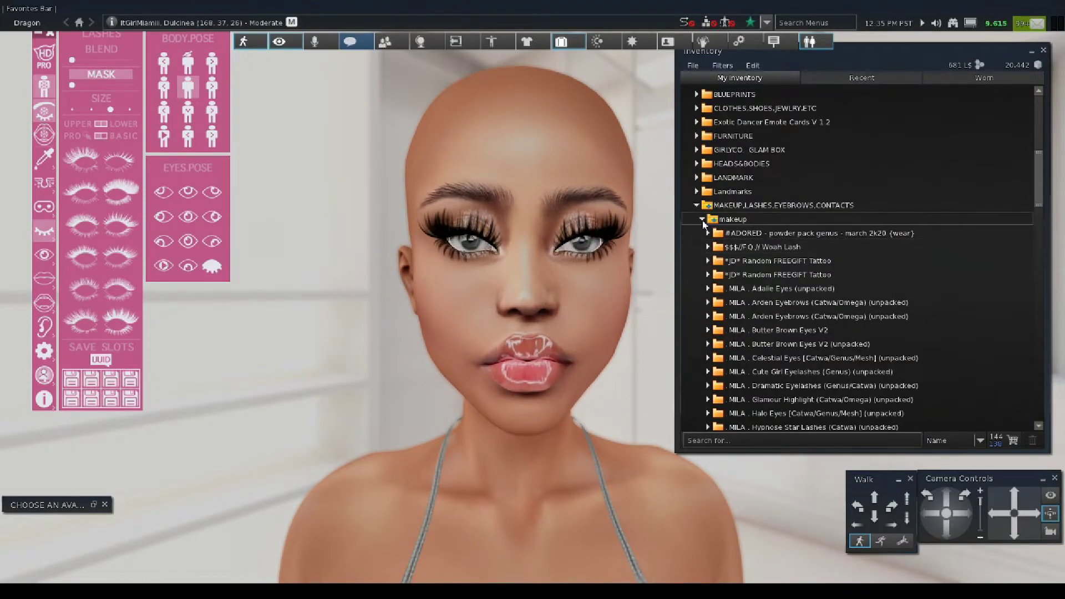
{"action": "left_click", "coordinate": [703, 219]}
{"action": "left_click", "coordinate": [697, 300]}
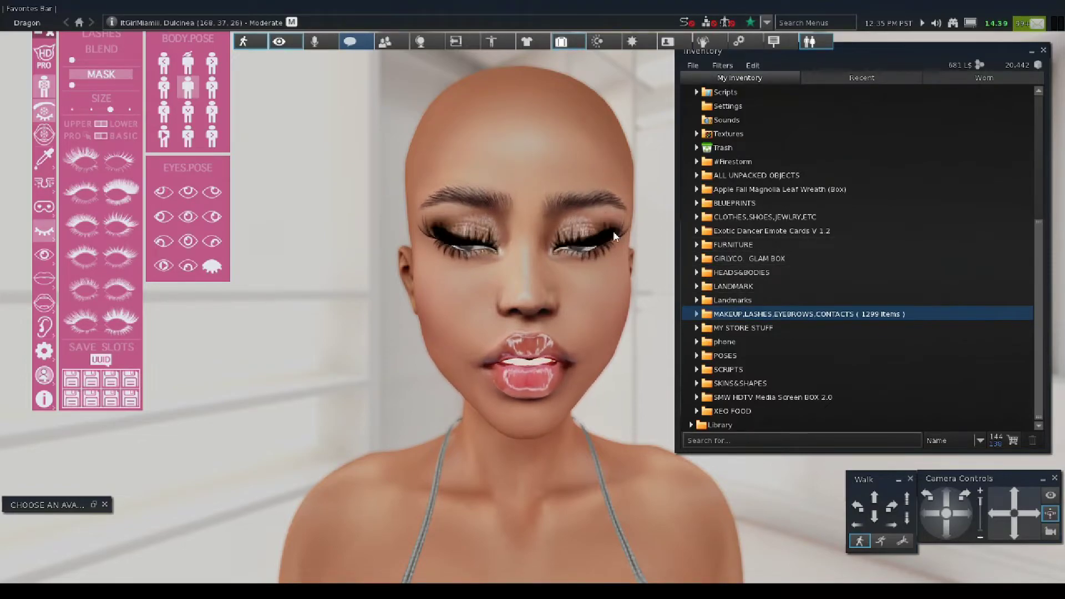
Expand the HAIR folder inside SKINS&SHAPES and browse its hairstyle folders.
{"action": "scroll", "coordinate": [727, 321], "scroll_direction": "up", "scroll_amount": 3}
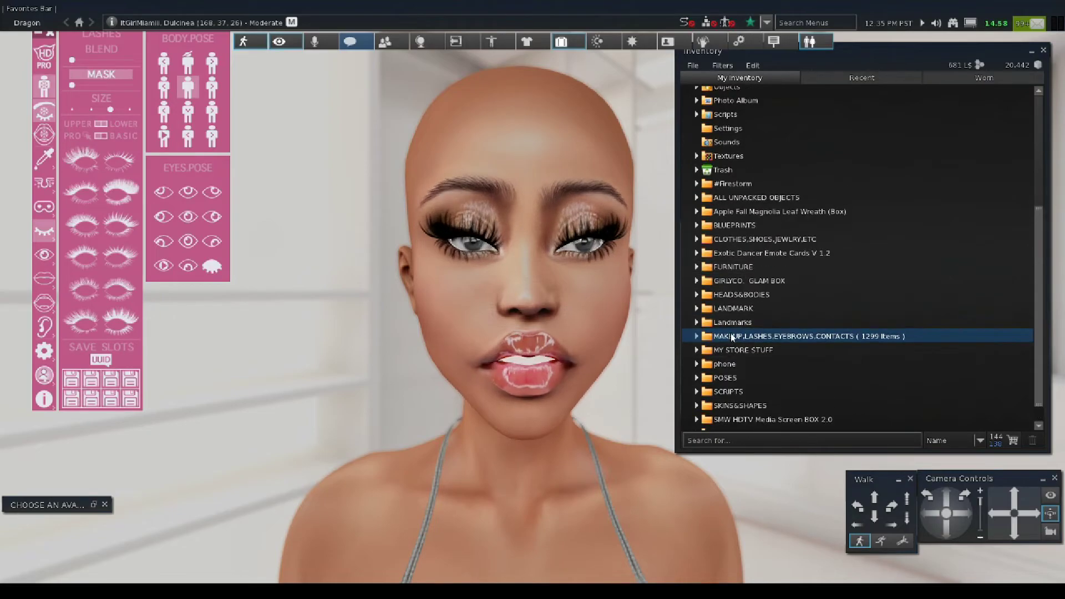
{"action": "scroll", "coordinate": [731, 337], "scroll_direction": "down", "scroll_amount": 3}
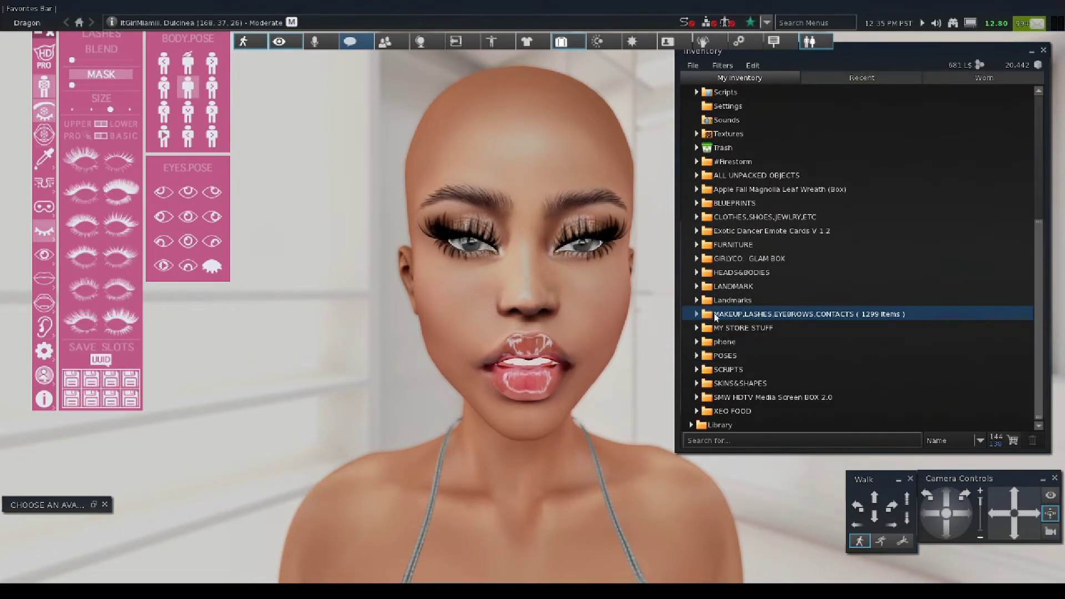
{"action": "left_click", "coordinate": [696, 382]}
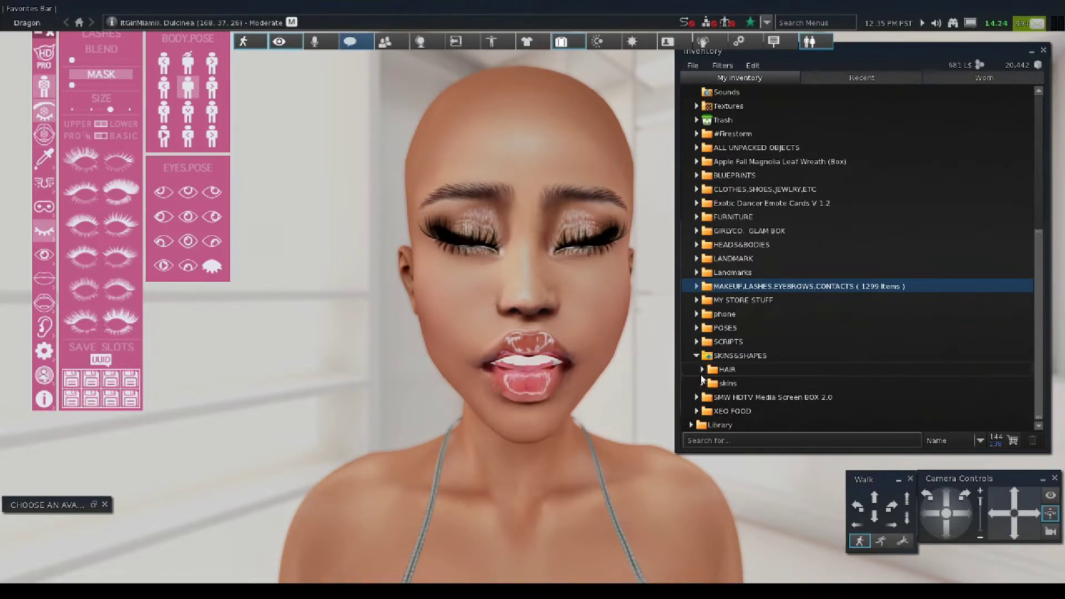
{"action": "left_click", "coordinate": [703, 370]}
{"action": "scroll", "coordinate": [745, 382], "scroll_direction": "down", "scroll_amount": 6}
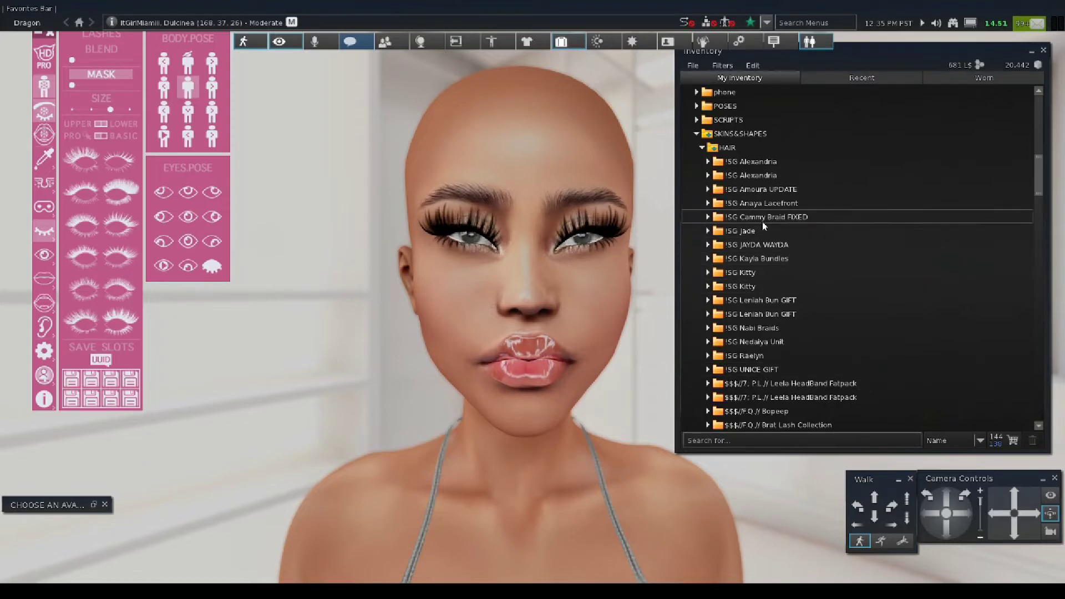
{"action": "scroll", "coordinate": [768, 236], "scroll_direction": "down", "scroll_amount": 2}
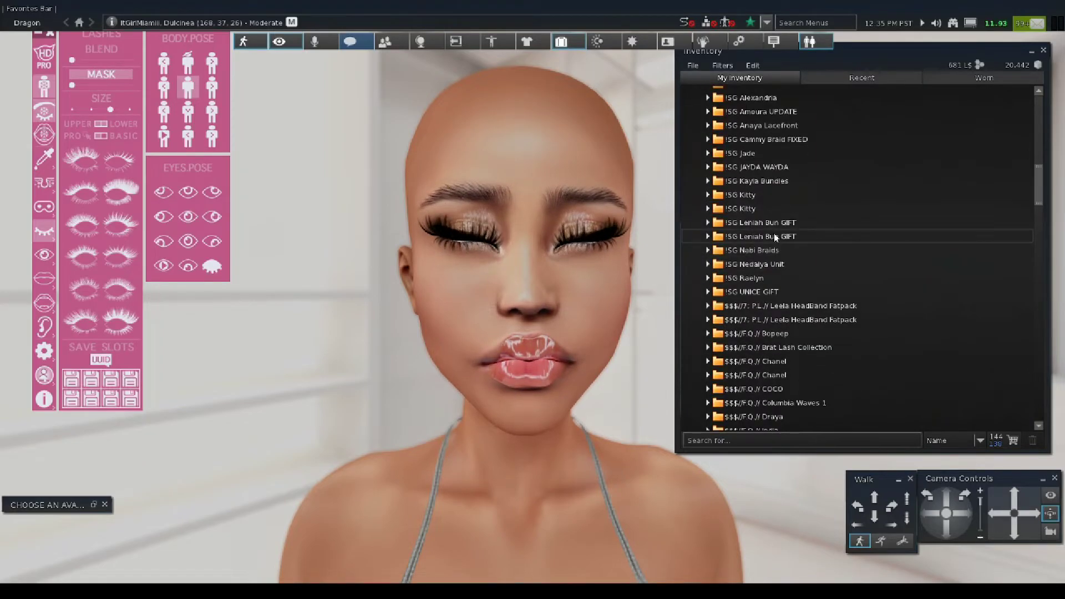
{"action": "scroll", "coordinate": [746, 164], "scroll_direction": "up", "scroll_amount": 1}
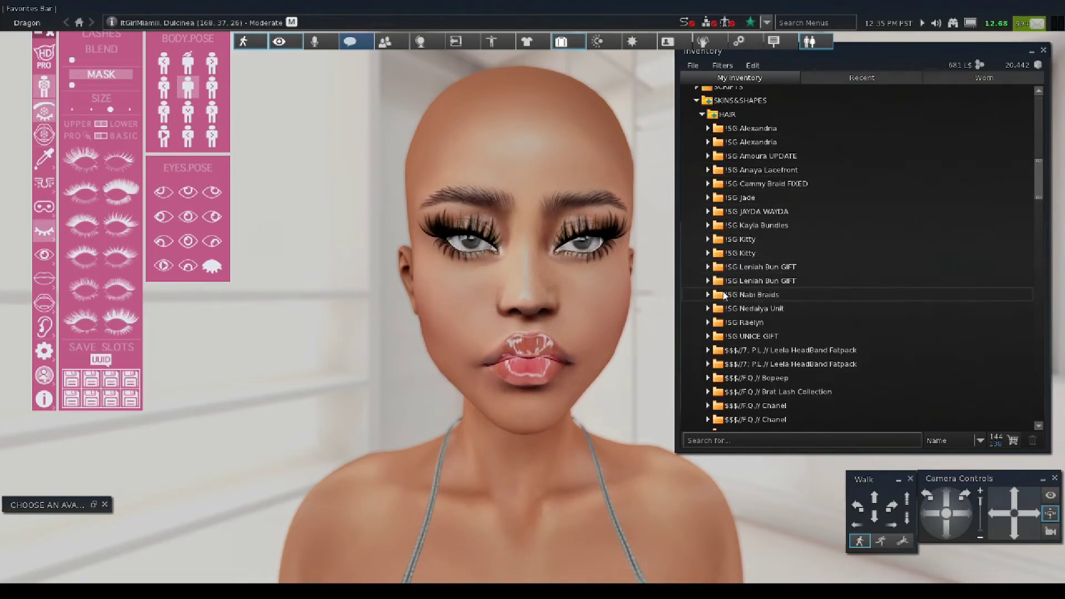
Expand the first !SG Leniah Bun GIFT folder and add the !SG Lace hairline layer to the avatar.
{"action": "left_click", "coordinate": [707, 267]}
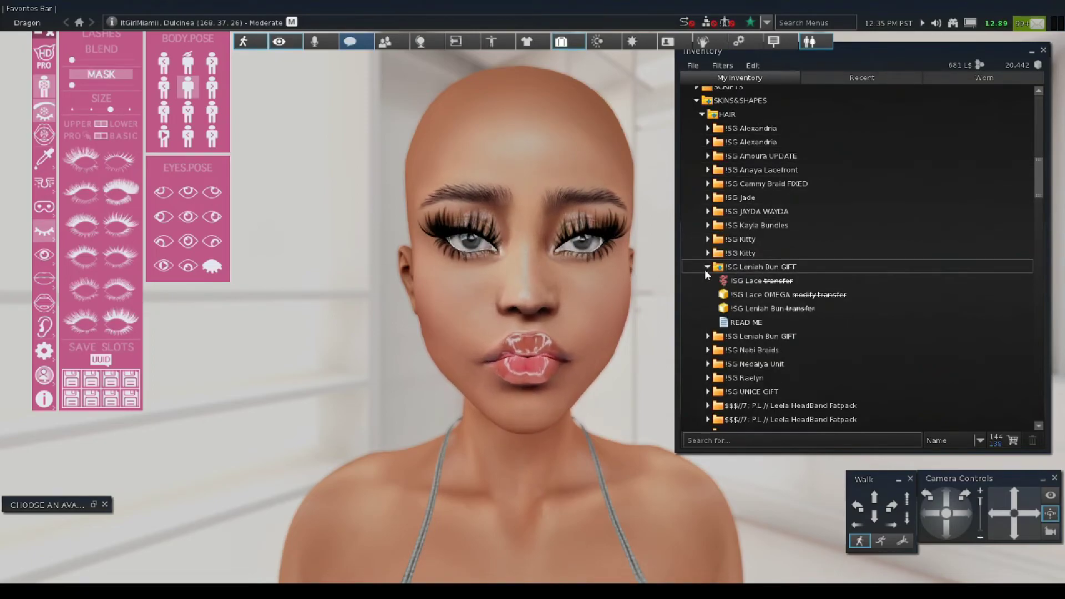
{"action": "right_click", "coordinate": [753, 284]}
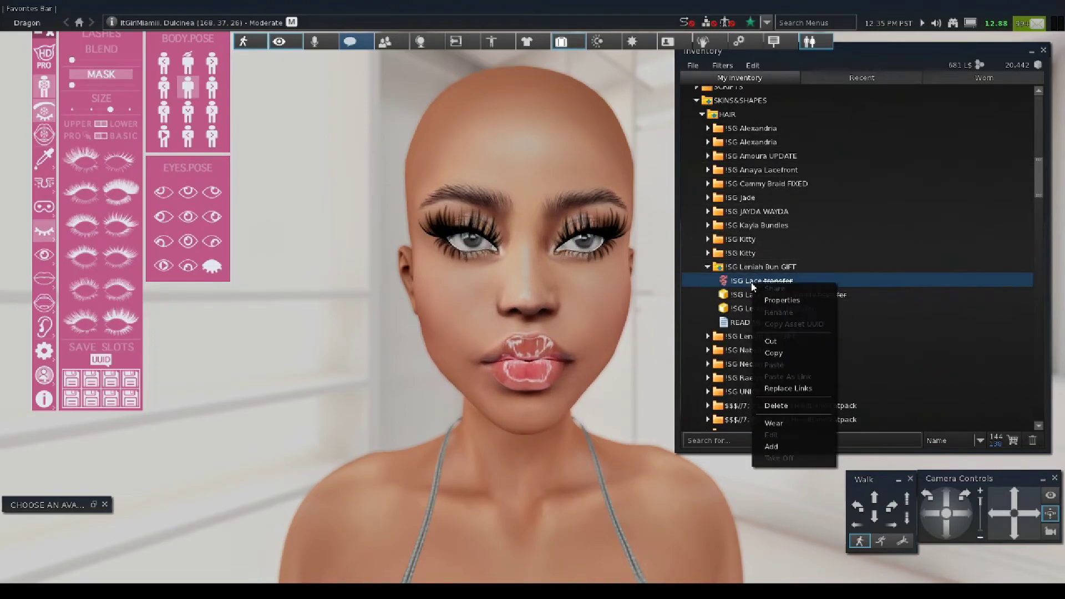
{"action": "left_click", "coordinate": [779, 447]}
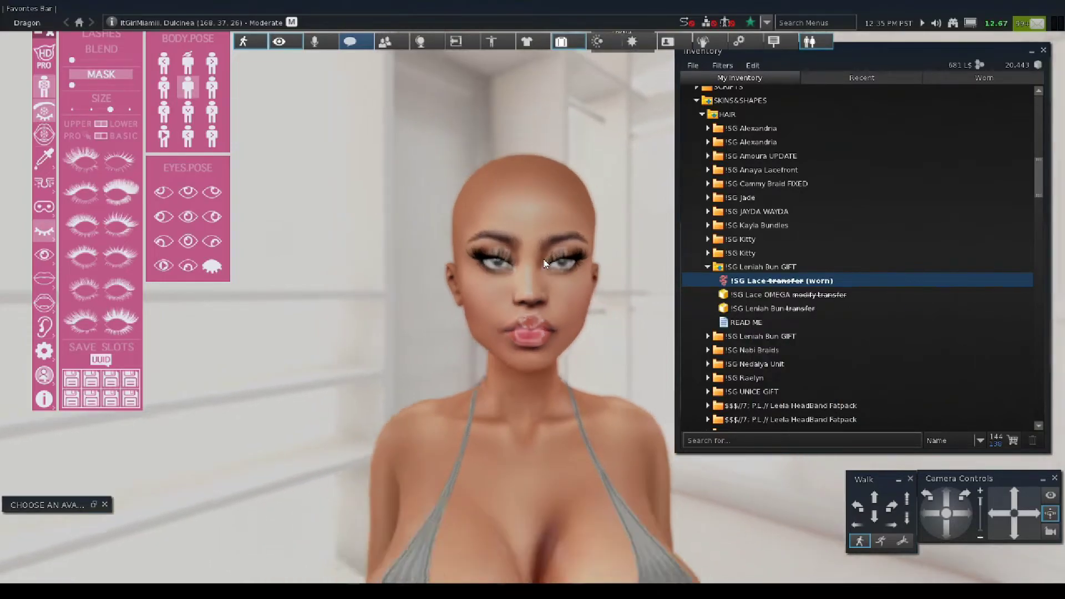
{"action": "scroll", "coordinate": [543, 259], "scroll_direction": "up", "scroll_amount": 5}
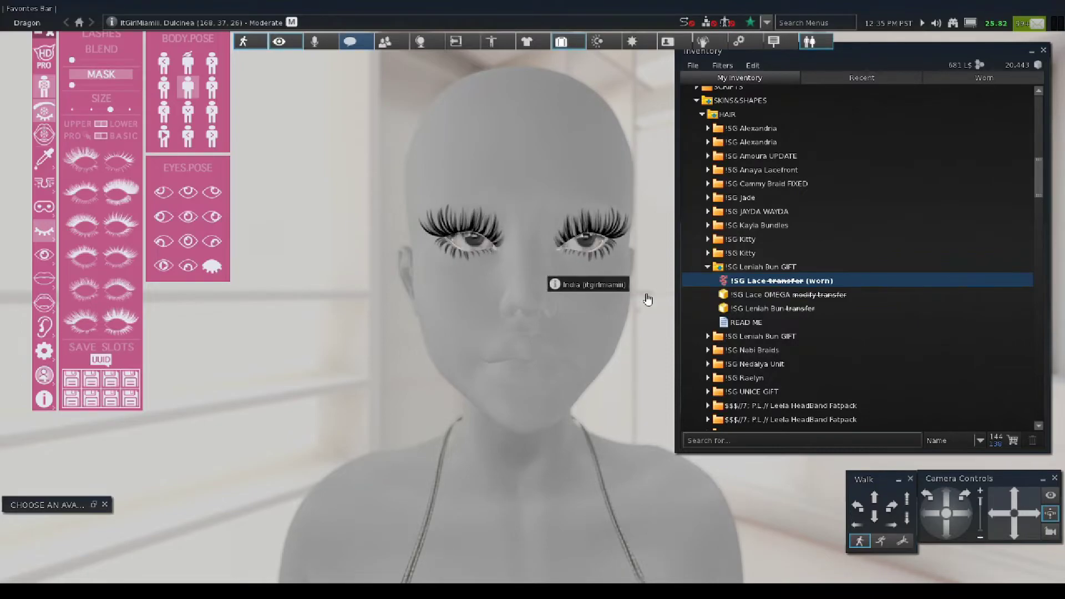
{"action": "left_click_drag", "start_coordinate": [746, 294], "coordinate": [713, 291]}
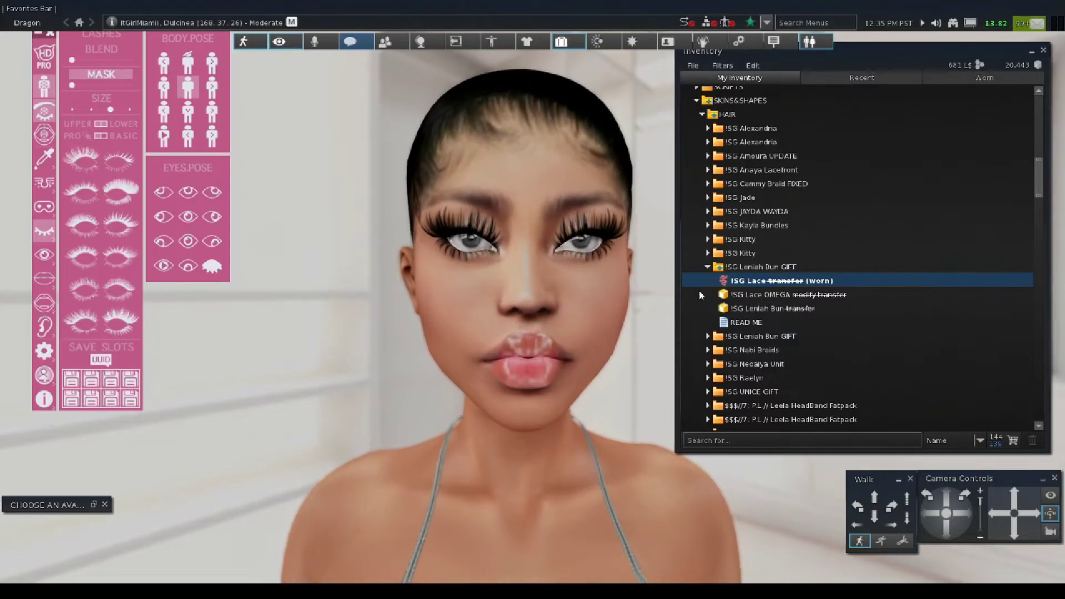
Wear the !SG Leniah Bun hair on the avatar and check it up close.
{"action": "right_click", "coordinate": [773, 310]}
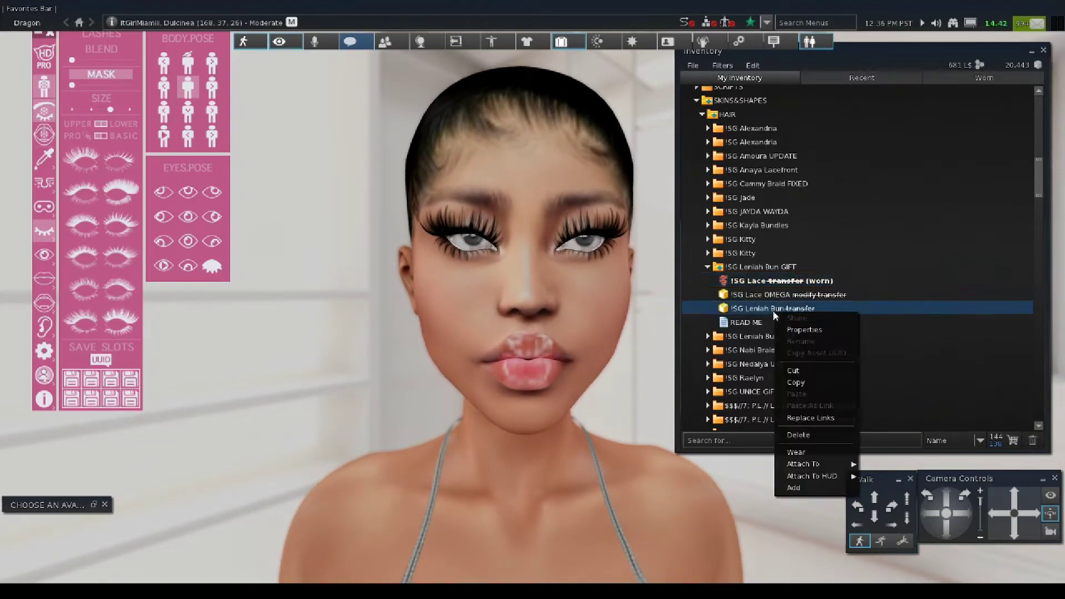
{"action": "mouse_move", "coordinate": [807, 478]}
{"action": "left_click", "coordinate": [795, 452]}
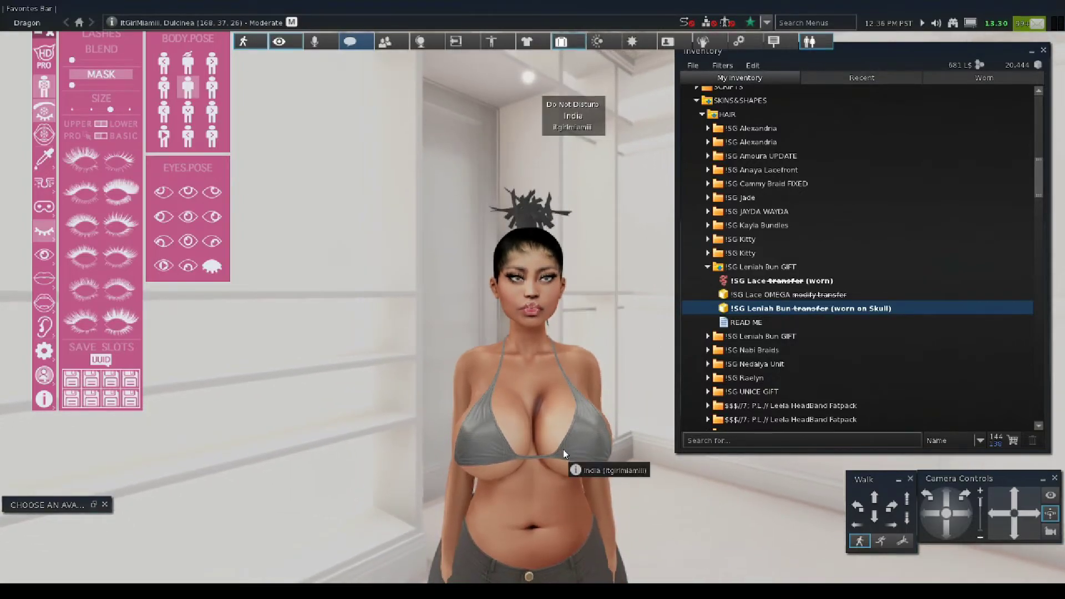
{"action": "scroll", "coordinate": [564, 448], "scroll_direction": "up", "scroll_amount": 3}
{"action": "scroll", "coordinate": [521, 275], "scroll_direction": "up", "scroll_amount": 3}
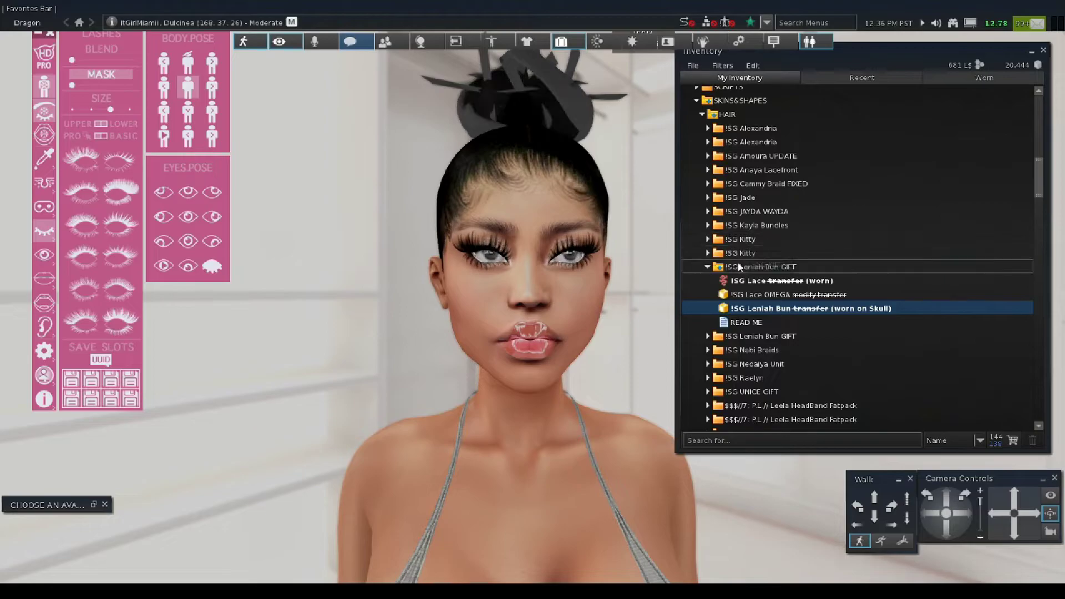
Collapse the !SG Leniah Bun GIFT folder, the HAIR folder and the SKINS&SHAPES folder.
{"action": "left_click", "coordinate": [709, 268]}
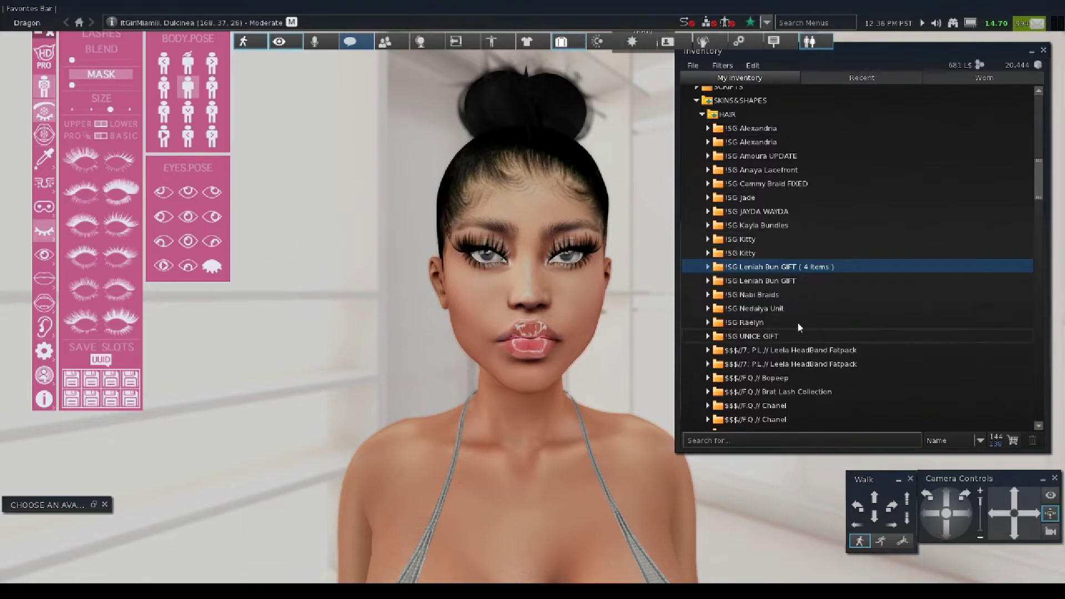
{"action": "left_click", "coordinate": [701, 115]}
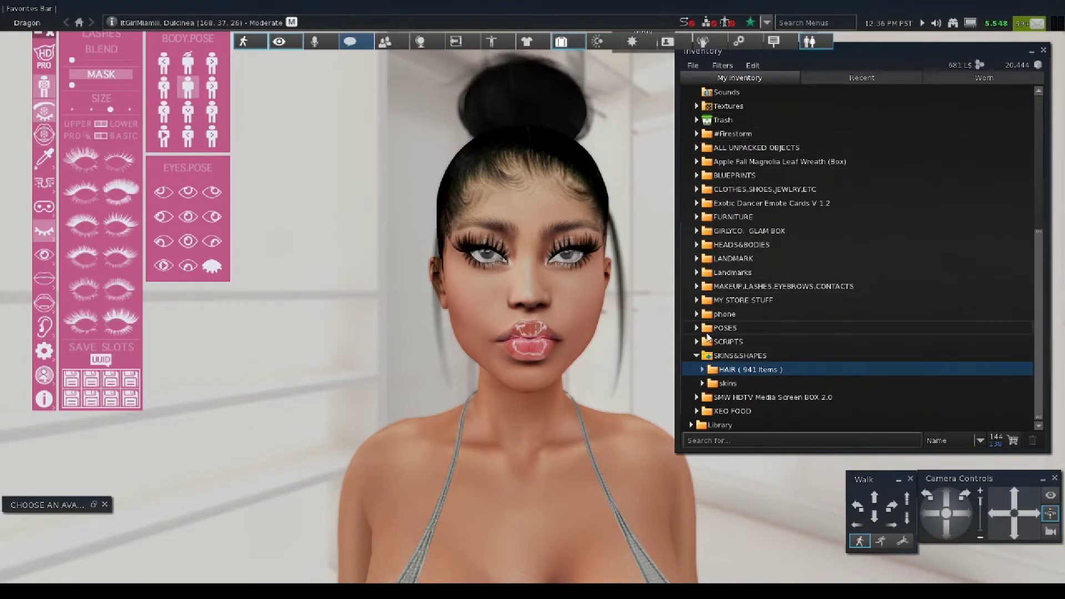
{"action": "left_click", "coordinate": [696, 355]}
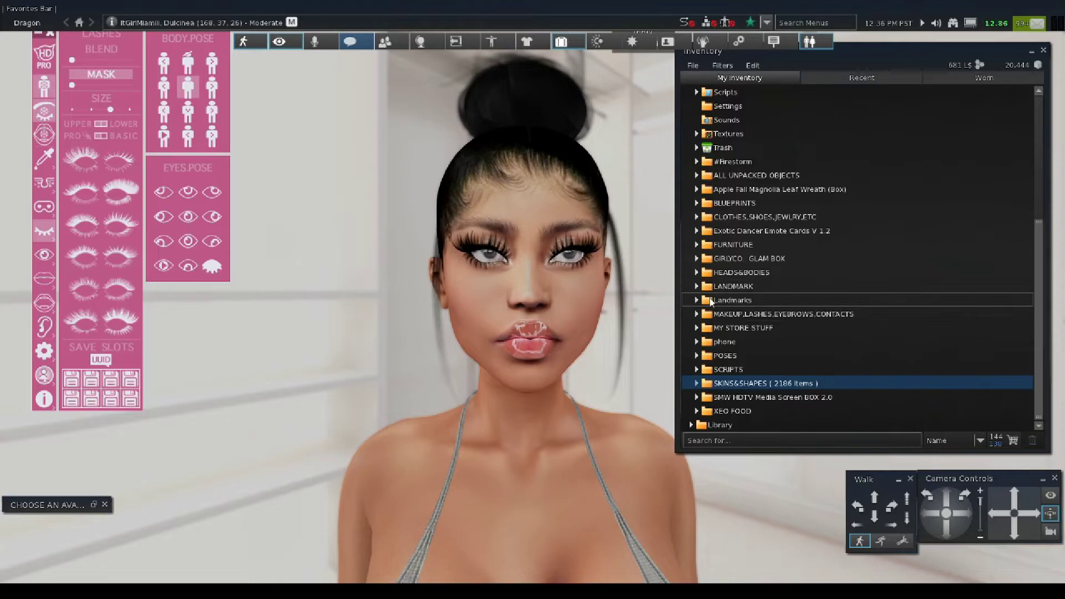
{"action": "scroll", "coordinate": [710, 300], "scroll_direction": "up", "scroll_amount": 3}
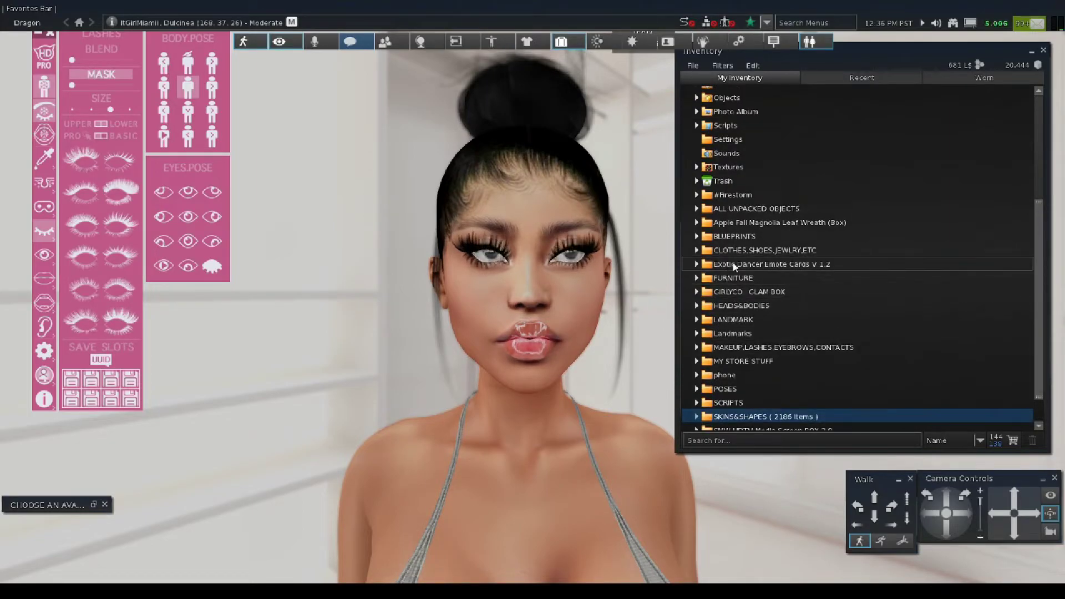
{"action": "scroll", "coordinate": [711, 368], "scroll_direction": "down", "scroll_amount": 3}
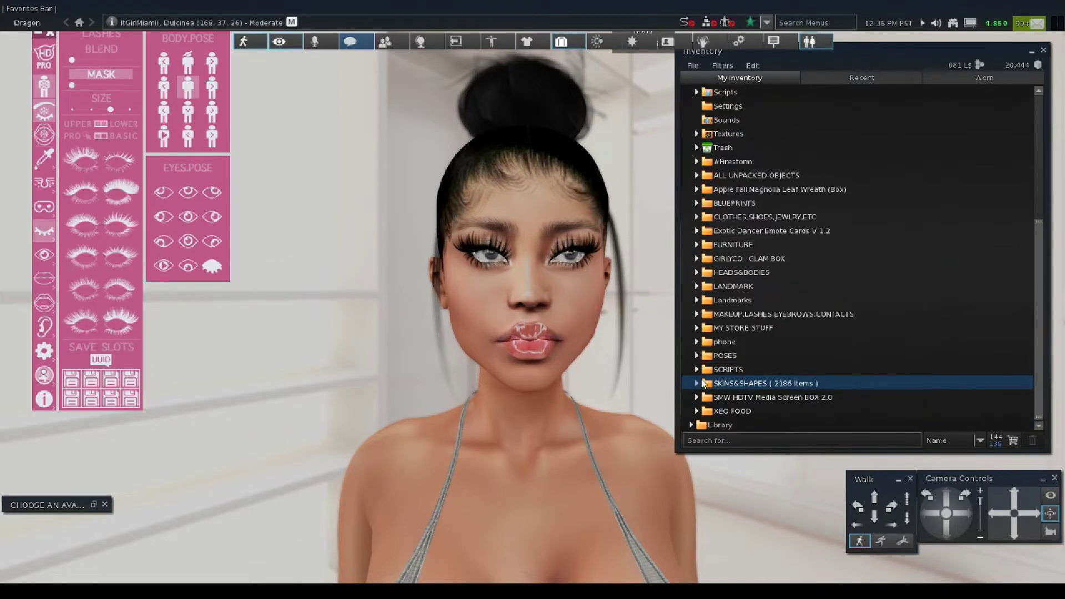
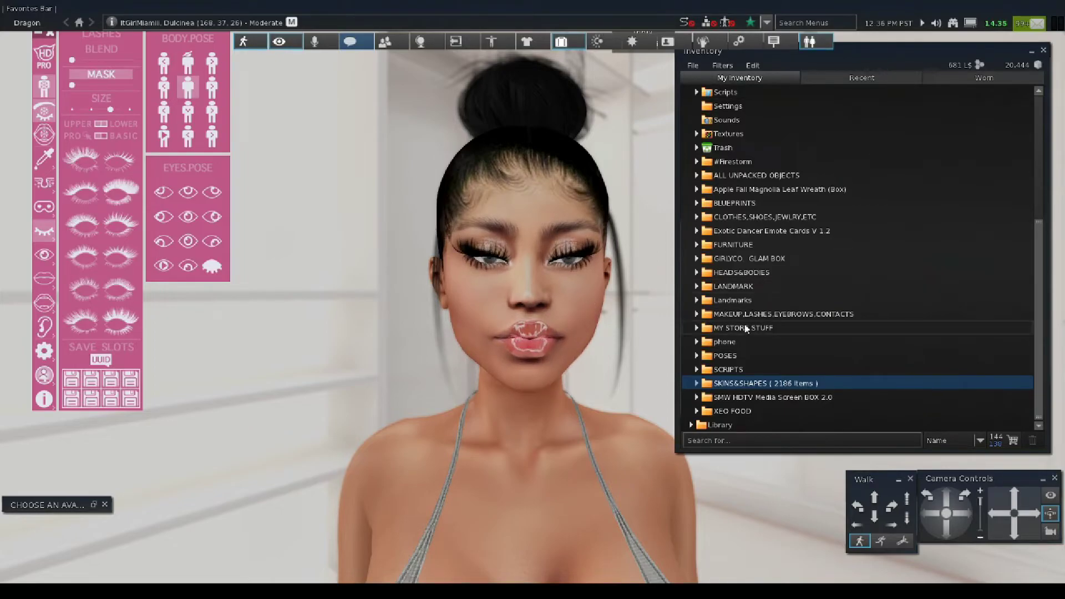
Expand the CLOTHES,SHOES,JEWLRY,ETC folder and its fye clothes subfolder in the inventory.
{"action": "scroll", "coordinate": [732, 358], "scroll_direction": "up", "scroll_amount": 2}
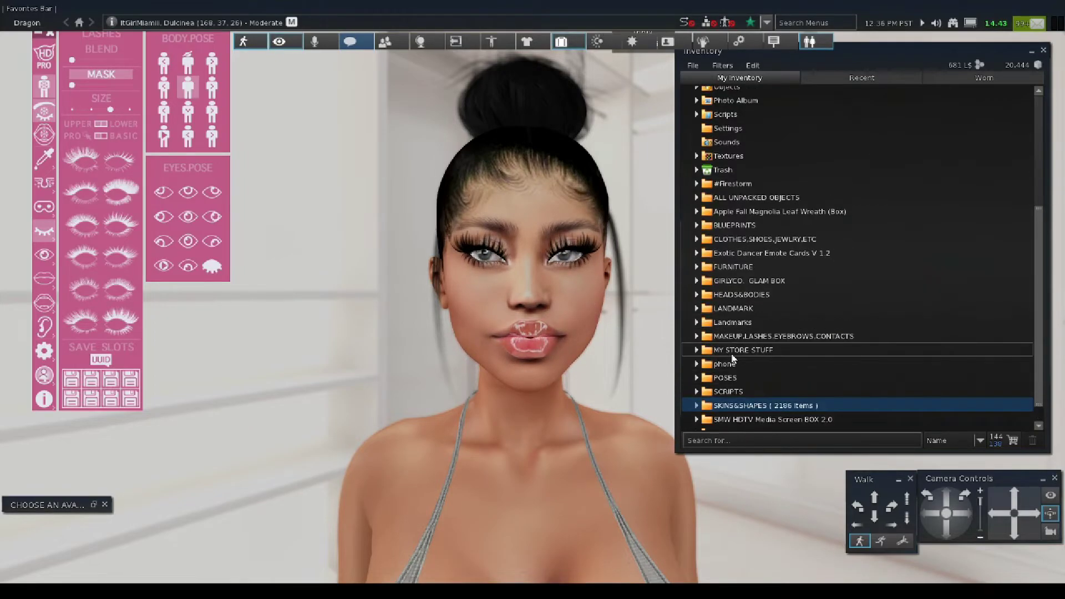
{"action": "scroll", "coordinate": [735, 355], "scroll_direction": "up", "scroll_amount": 1}
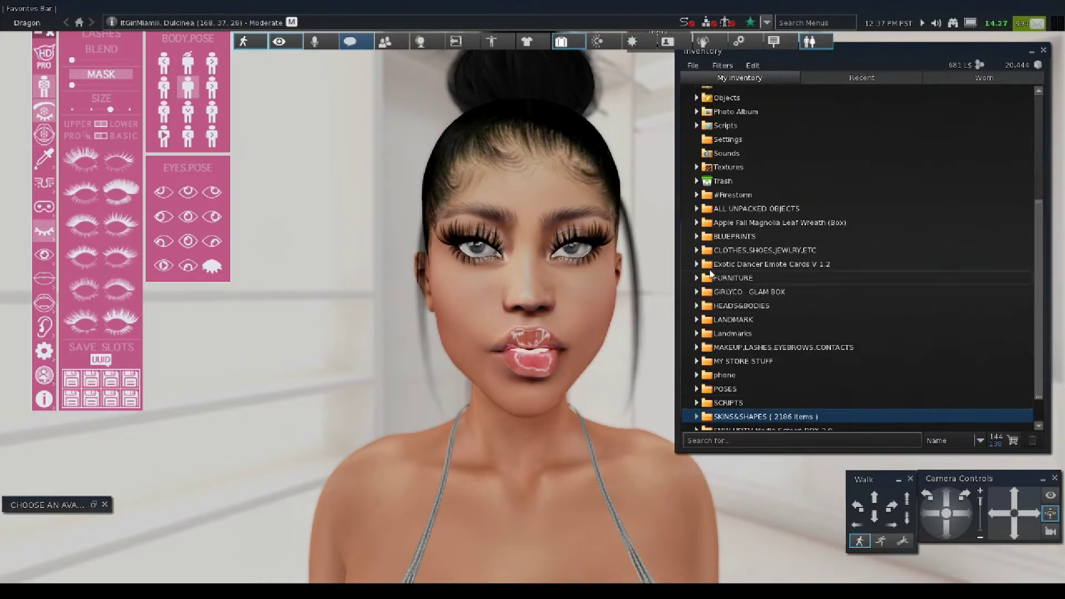
{"action": "left_click", "coordinate": [696, 250]}
{"action": "left_click", "coordinate": [700, 265]}
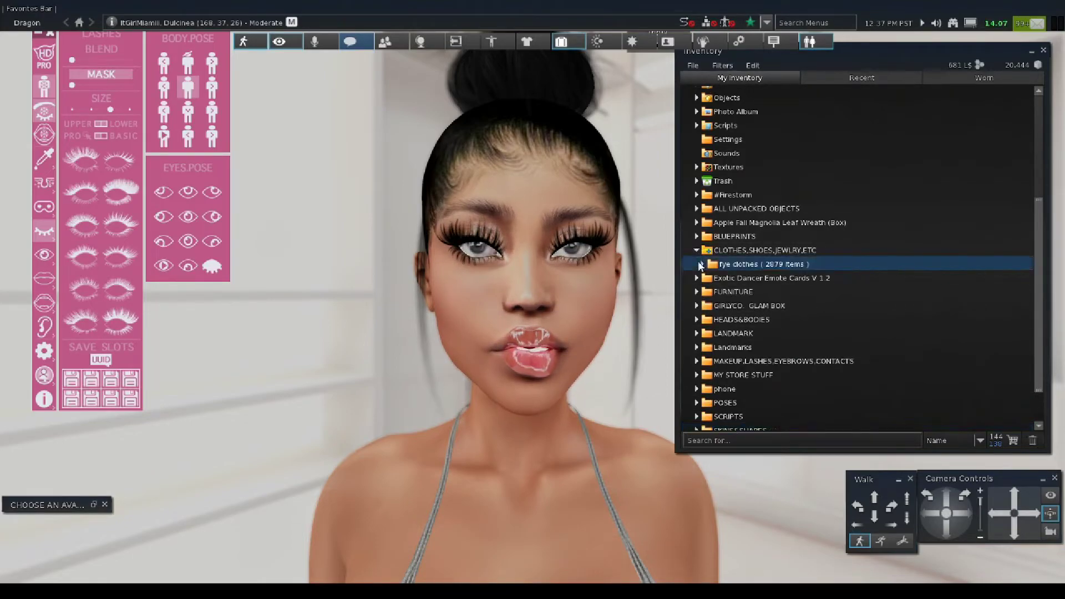
{"action": "left_click", "coordinate": [702, 265]}
Browse the clothing folders inside fye clothes, checking the avatar's current outfit from a distance and up close.
{"action": "scroll", "coordinate": [752, 301], "scroll_direction": "down", "scroll_amount": 3}
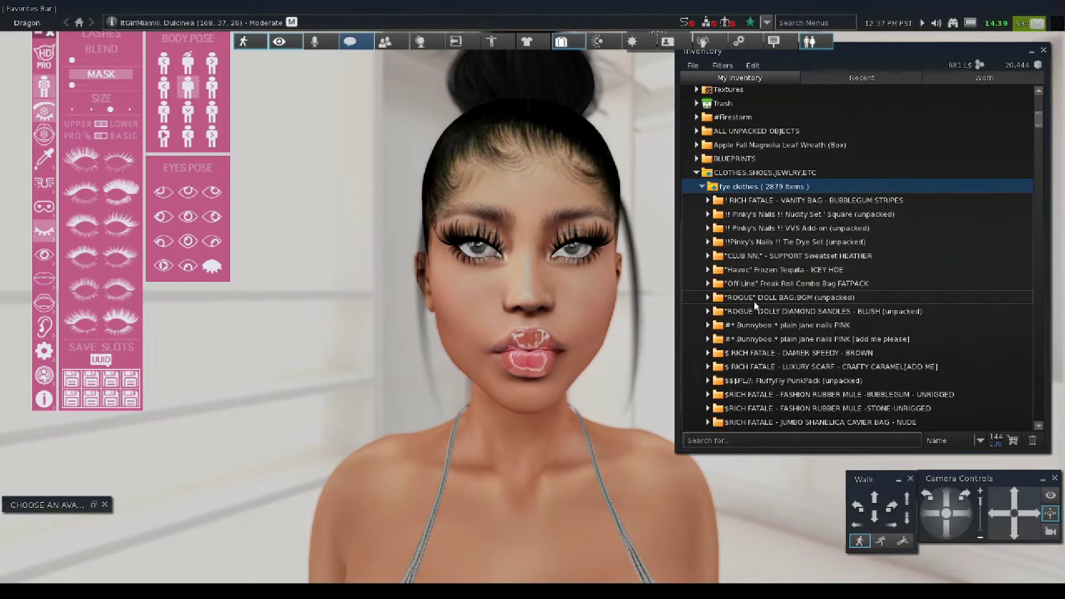
{"action": "scroll", "coordinate": [772, 310], "scroll_direction": "down", "scroll_amount": 6}
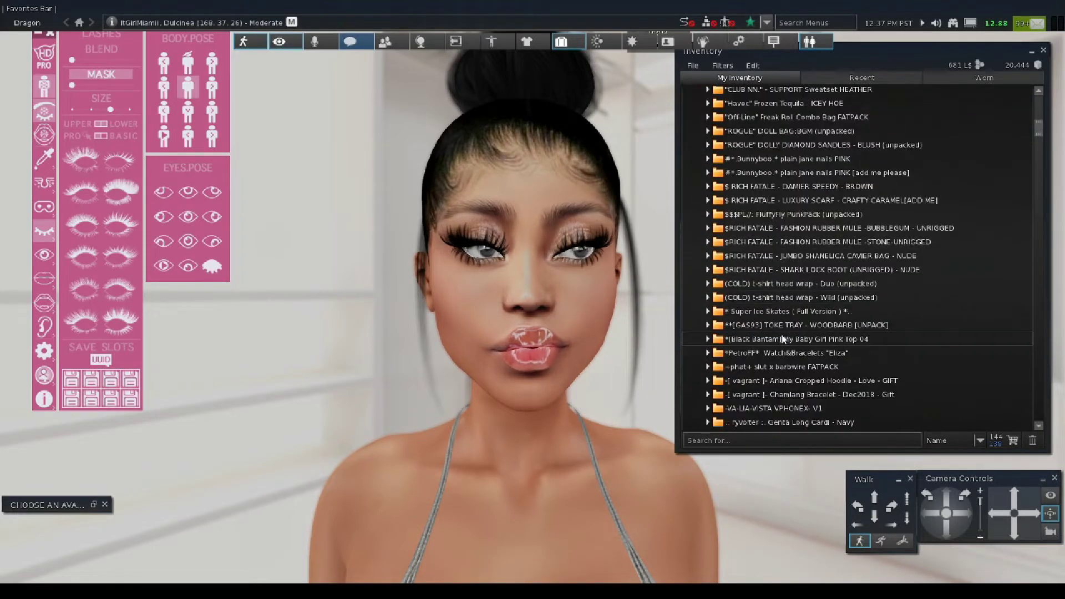
{"action": "scroll", "coordinate": [564, 457], "scroll_direction": "down", "scroll_amount": 5}
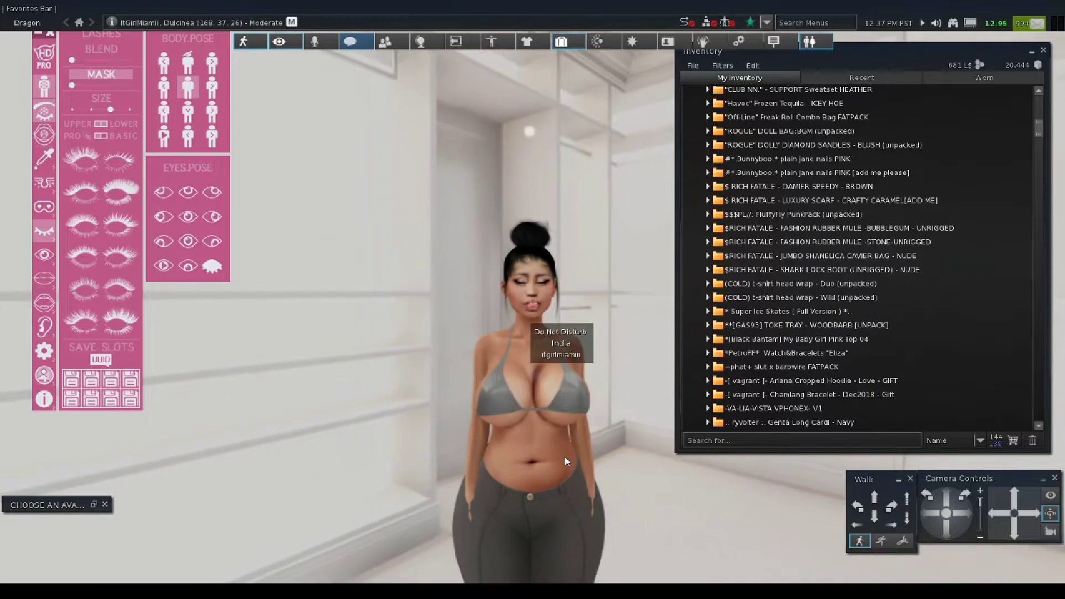
{"action": "scroll", "coordinate": [568, 445], "scroll_direction": "up", "scroll_amount": 5}
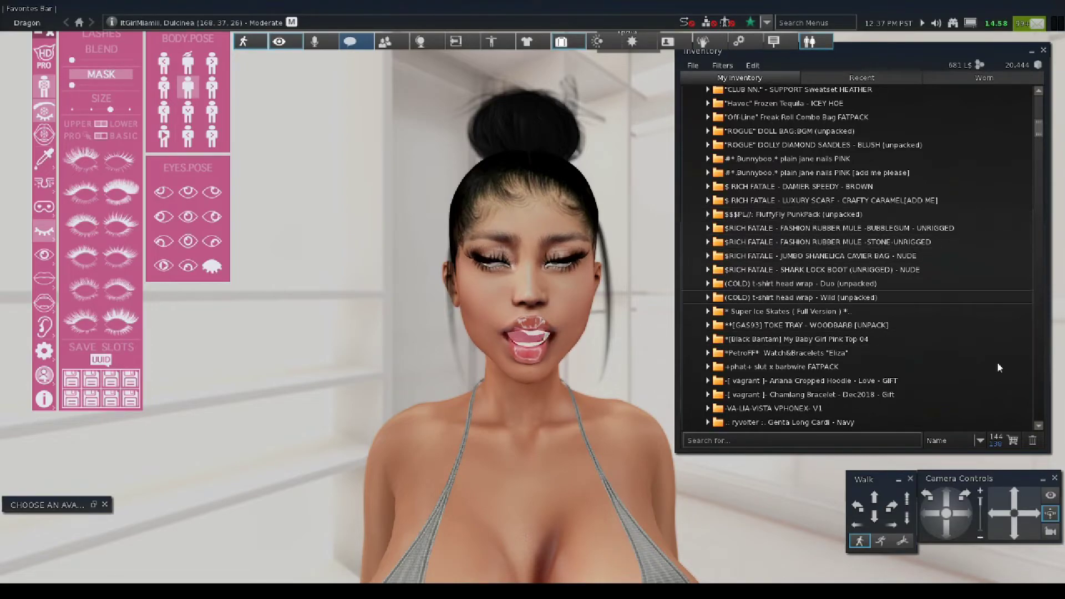
{"action": "scroll", "coordinate": [549, 414], "scroll_direction": "down", "scroll_amount": 5}
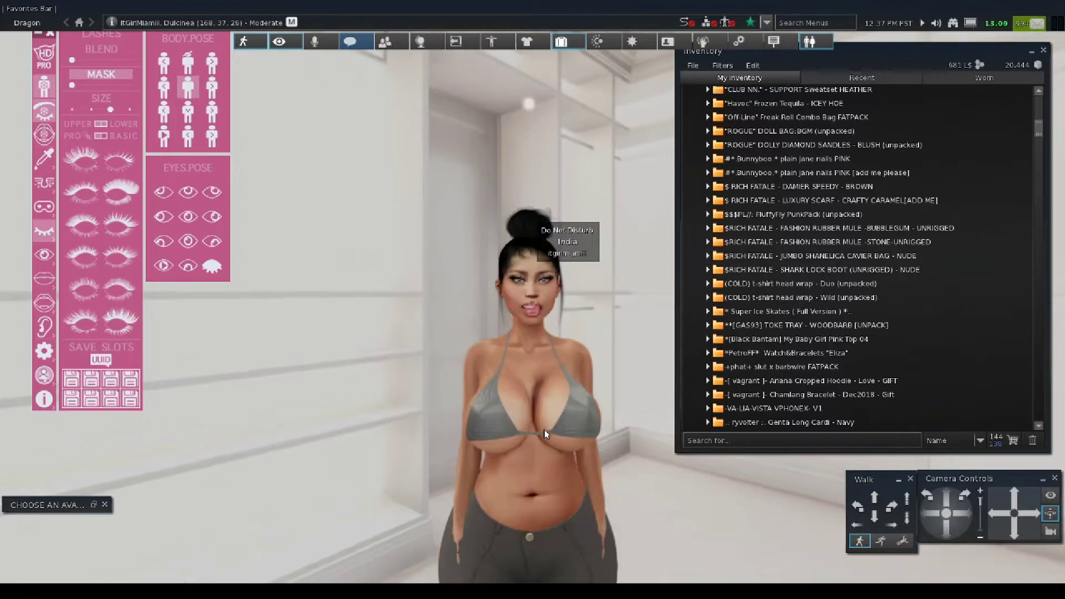
{"action": "scroll", "coordinate": [544, 429], "scroll_direction": "up", "scroll_amount": 5}
{"action": "scroll", "coordinate": [766, 265], "scroll_direction": "down", "scroll_amount": 2}
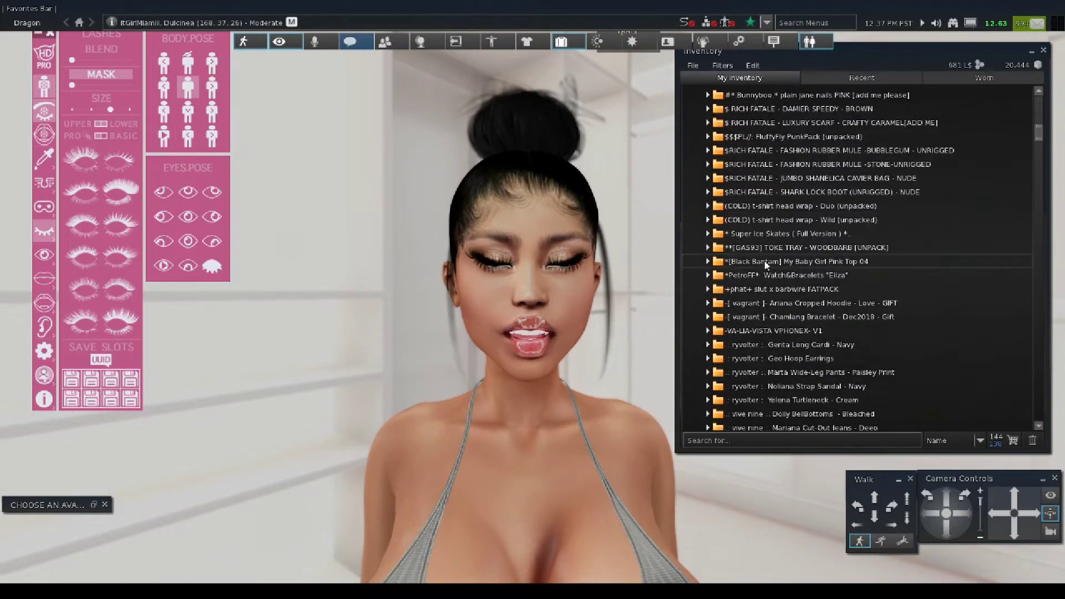
{"action": "scroll", "coordinate": [765, 264], "scroll_direction": "down", "scroll_amount": 6}
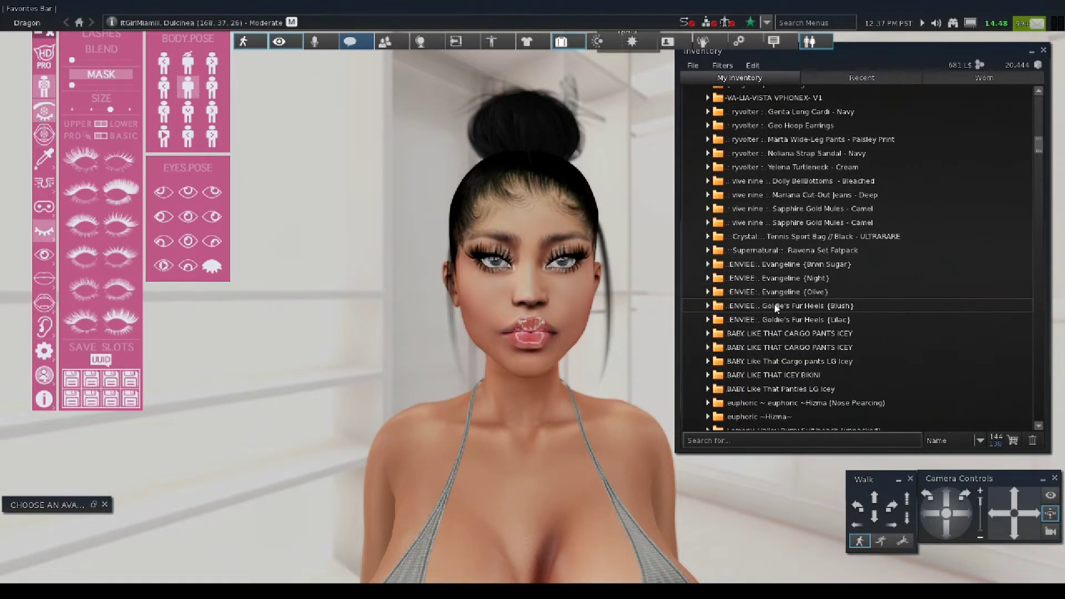
{"action": "scroll", "coordinate": [776, 309], "scroll_direction": "down", "scroll_amount": 2}
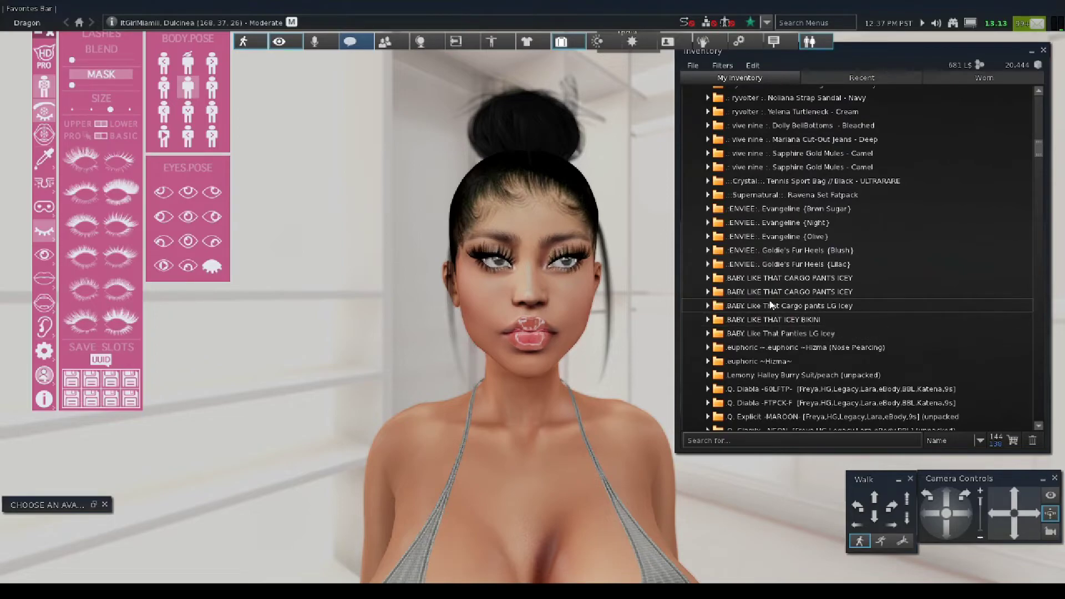
{"action": "scroll", "coordinate": [771, 305], "scroll_direction": "down", "scroll_amount": 2}
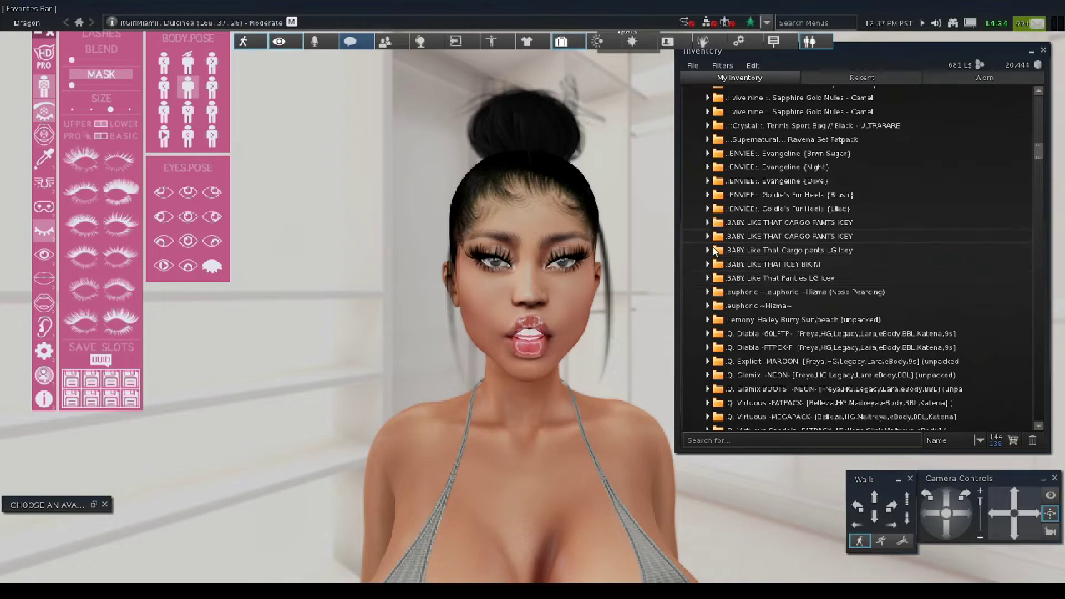
{"action": "scroll", "coordinate": [779, 177], "scroll_direction": "down", "scroll_amount": 1}
{"action": "scroll", "coordinate": [787, 268], "scroll_direction": "down", "scroll_amount": 11}
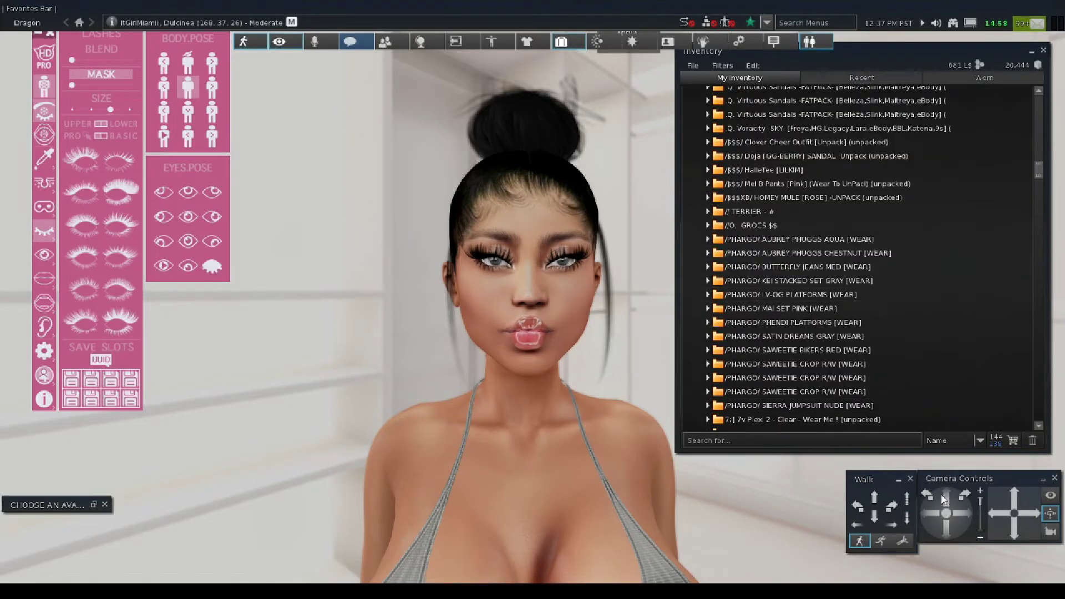
Reframe the camera on the avatar's torso and hips to view the current top and pants from the front.
{"action": "left_click", "coordinate": [948, 531]}
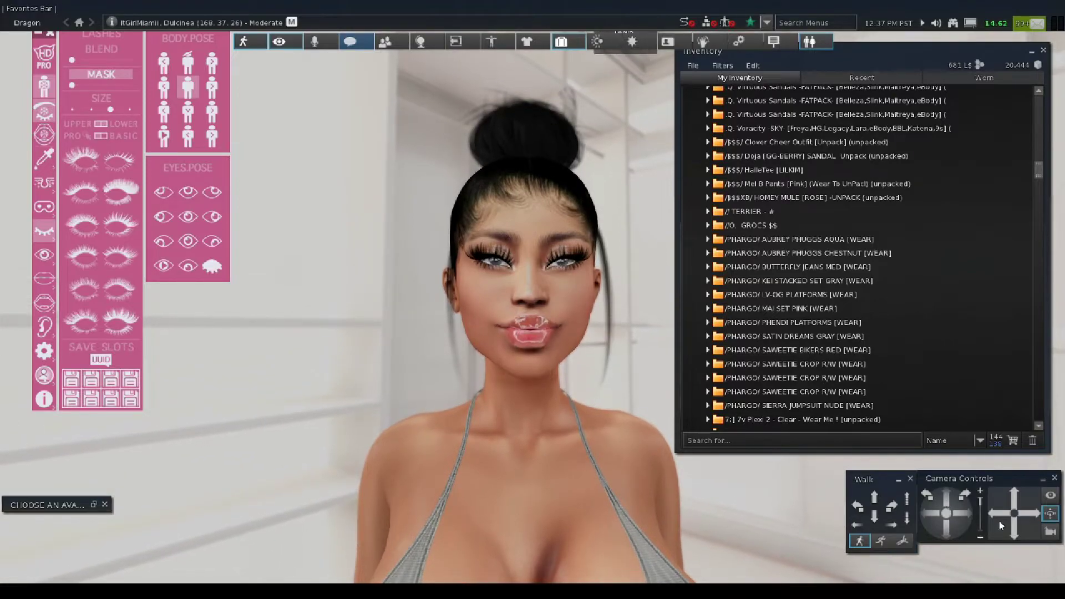
{"action": "left_click", "coordinate": [1018, 535]}
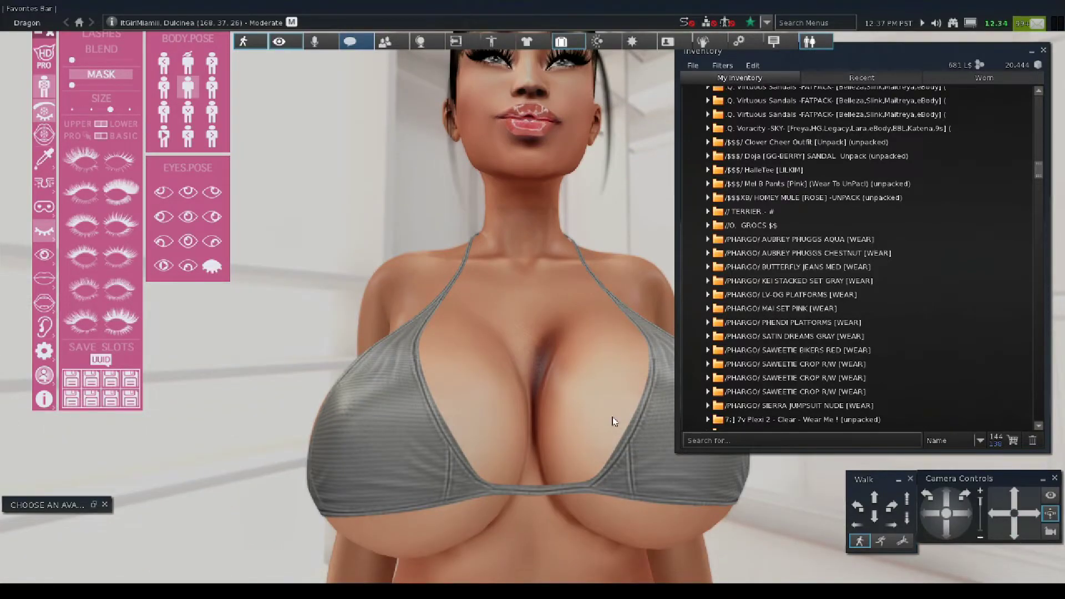
{"action": "scroll", "coordinate": [614, 422], "scroll_direction": "down", "scroll_amount": 5}
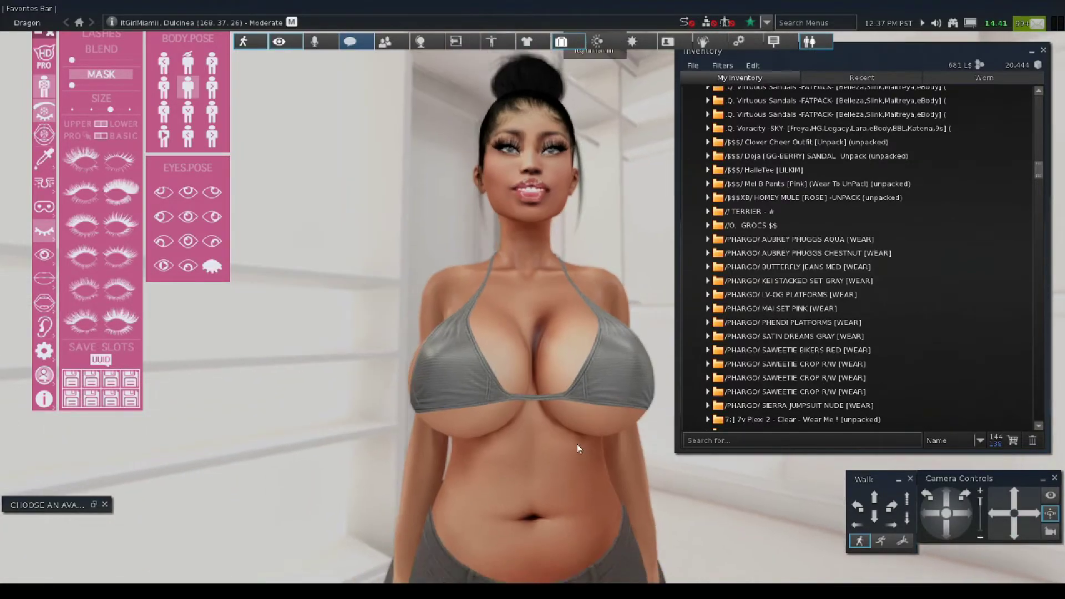
{"action": "left_click", "coordinate": [947, 498]}
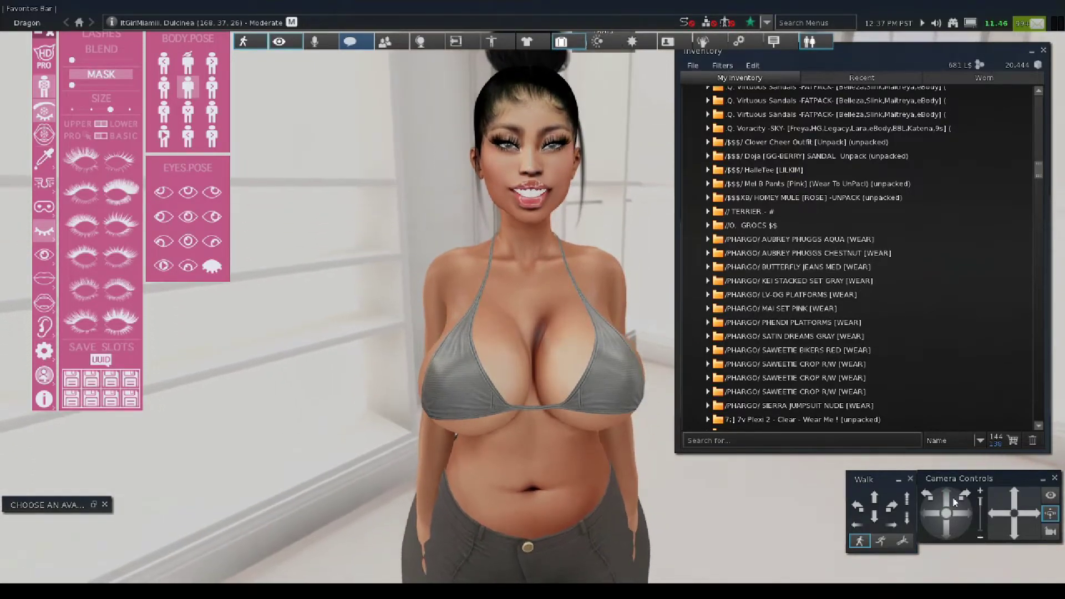
{"action": "left_click", "coordinate": [1050, 532]}
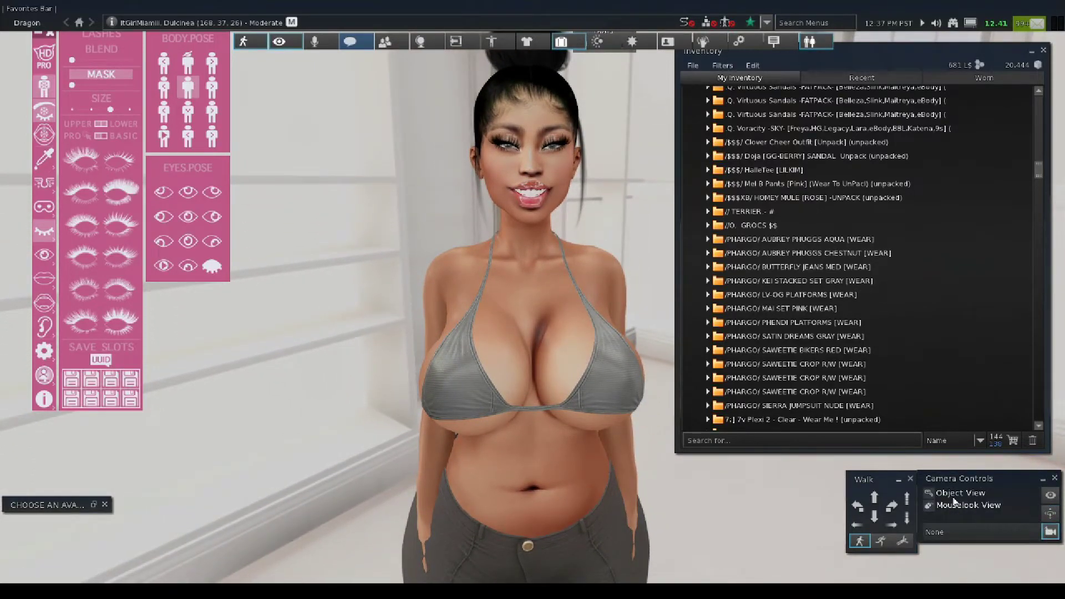
{"action": "left_click", "coordinate": [535, 376], "text": "alt"}
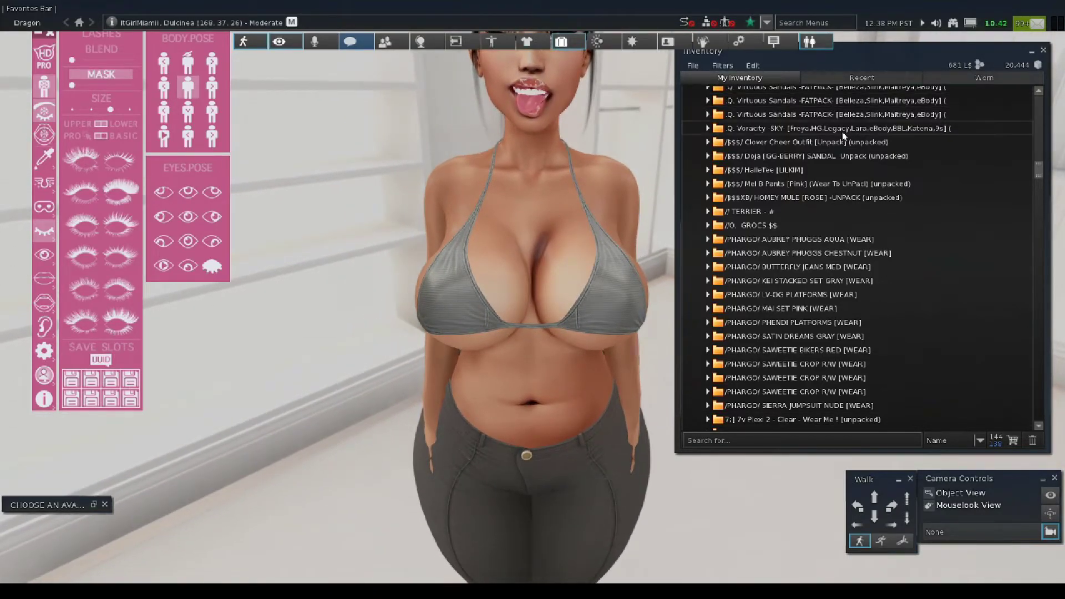
Expand the second [ INITHIUM ] KUPRA_GIFT SHIRT folder in fye clothes and add the KUPRA_GIFT SHIRT GROOVY to the avatar.
{"action": "scroll", "coordinate": [736, 188], "scroll_direction": "down", "scroll_amount": 2}
{"action": "scroll", "coordinate": [736, 188], "scroll_direction": "down", "scroll_amount": 15}
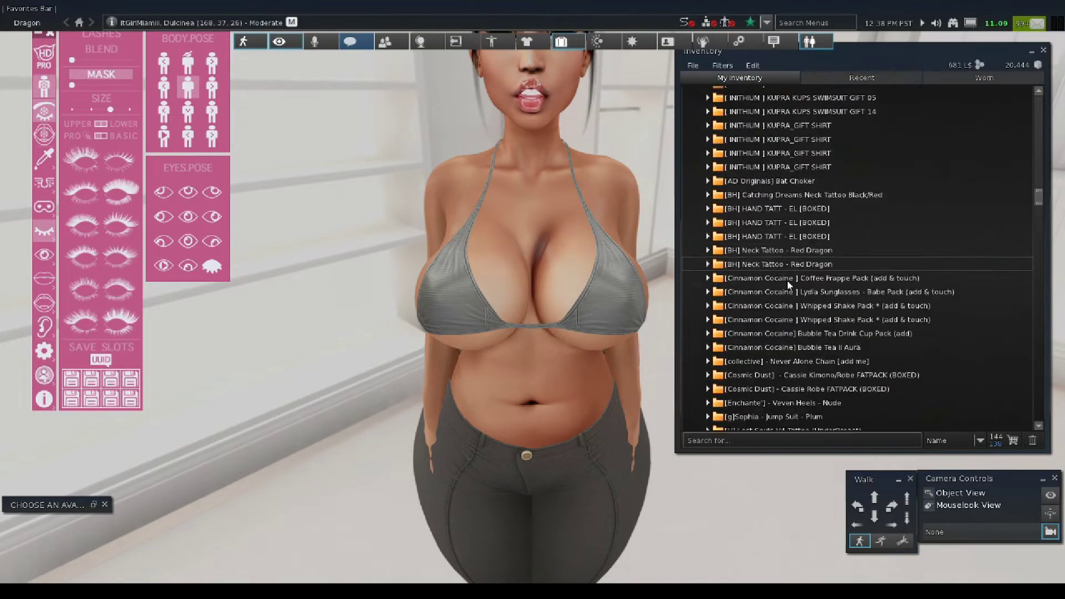
{"action": "scroll", "coordinate": [774, 233], "scroll_direction": "down", "scroll_amount": 1}
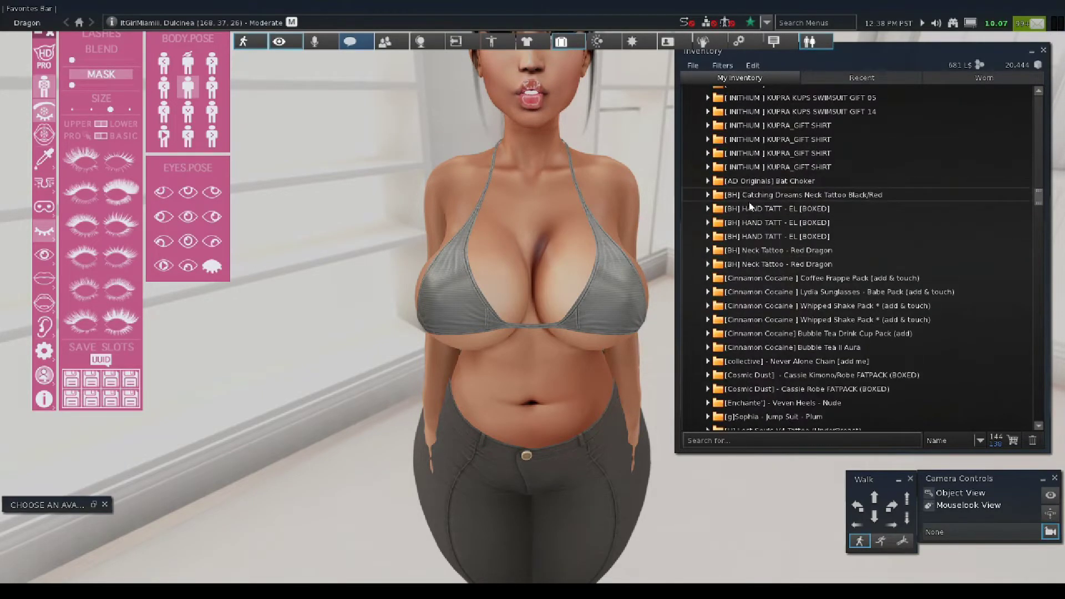
{"action": "left_click", "coordinate": [708, 139]}
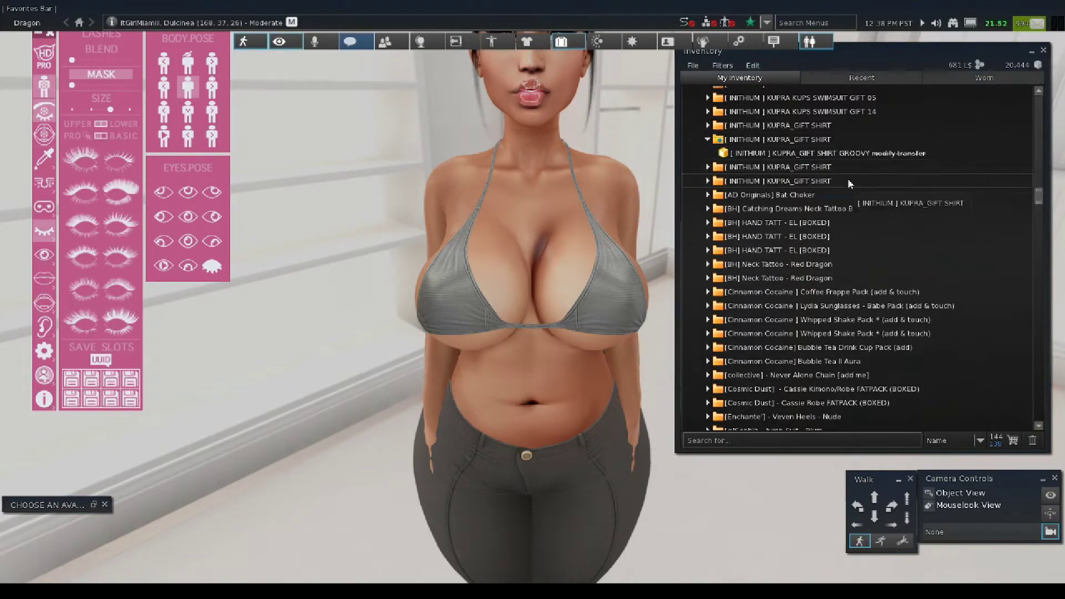
{"action": "left_click", "coordinate": [765, 154]}
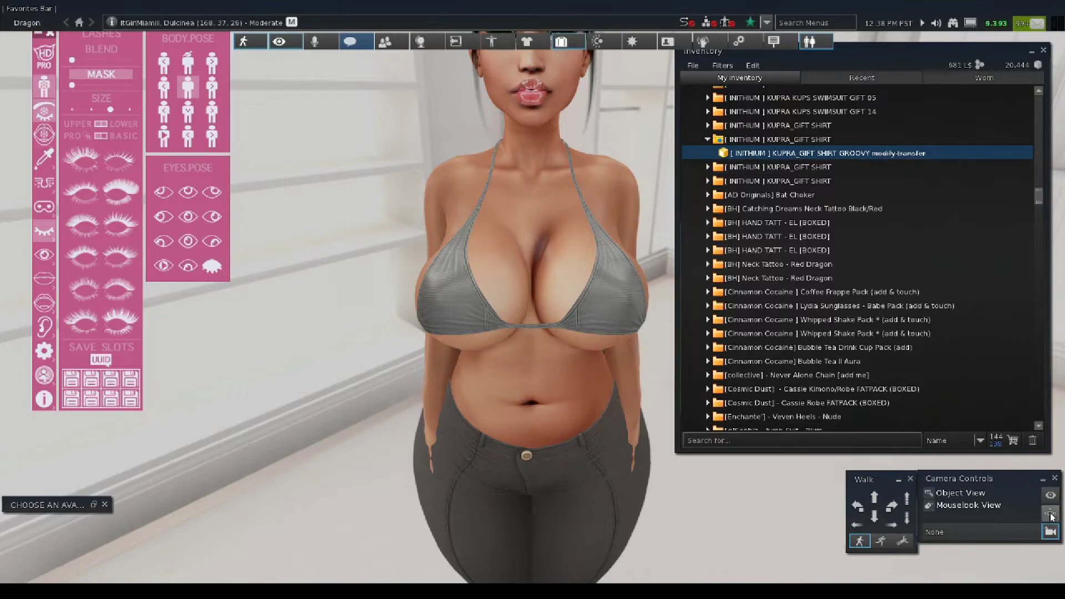
{"action": "left_click", "coordinate": [1050, 514]}
{"action": "right_click", "coordinate": [760, 157]}
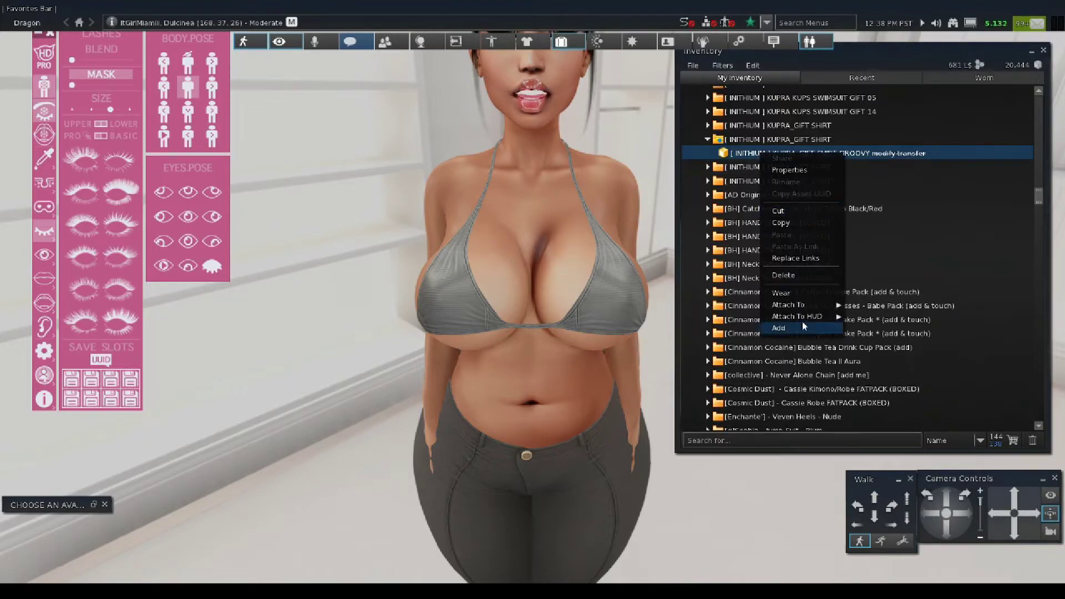
{"action": "left_click", "coordinate": [789, 328]}
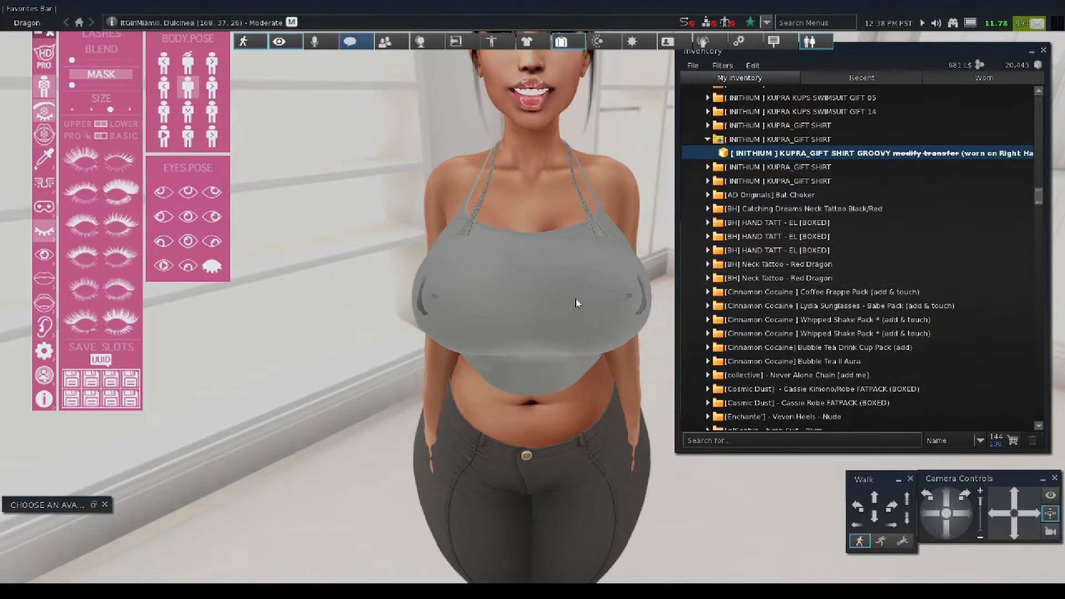
Detach the old grey bikini top from the avatar and collapse the expanded KUPRA_GIFT SHIRT folder.
{"action": "right_click", "coordinate": [597, 232]}
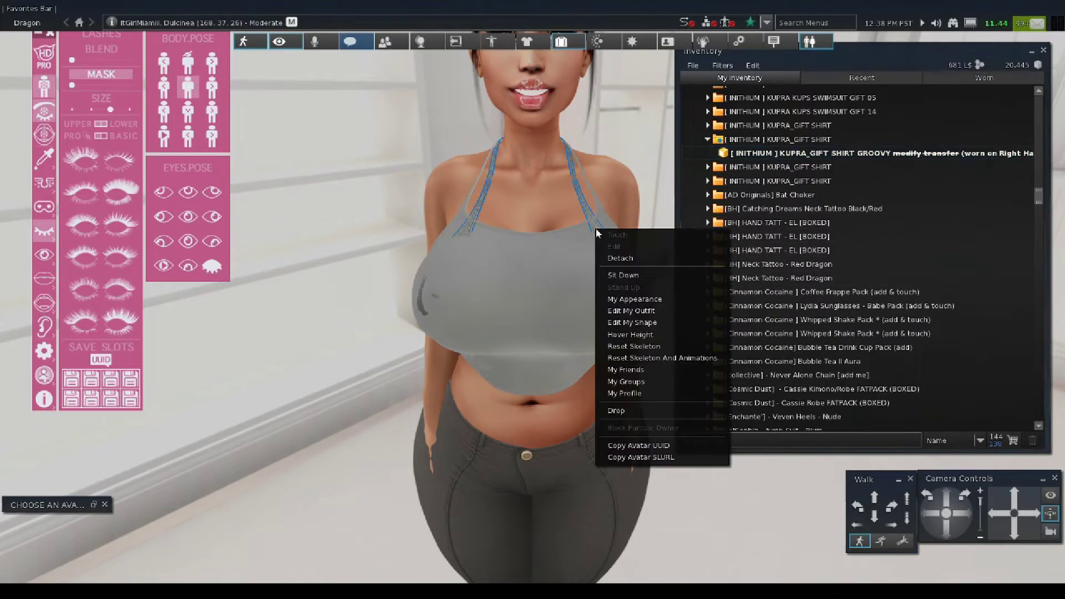
{"action": "key", "text": "Escape"}
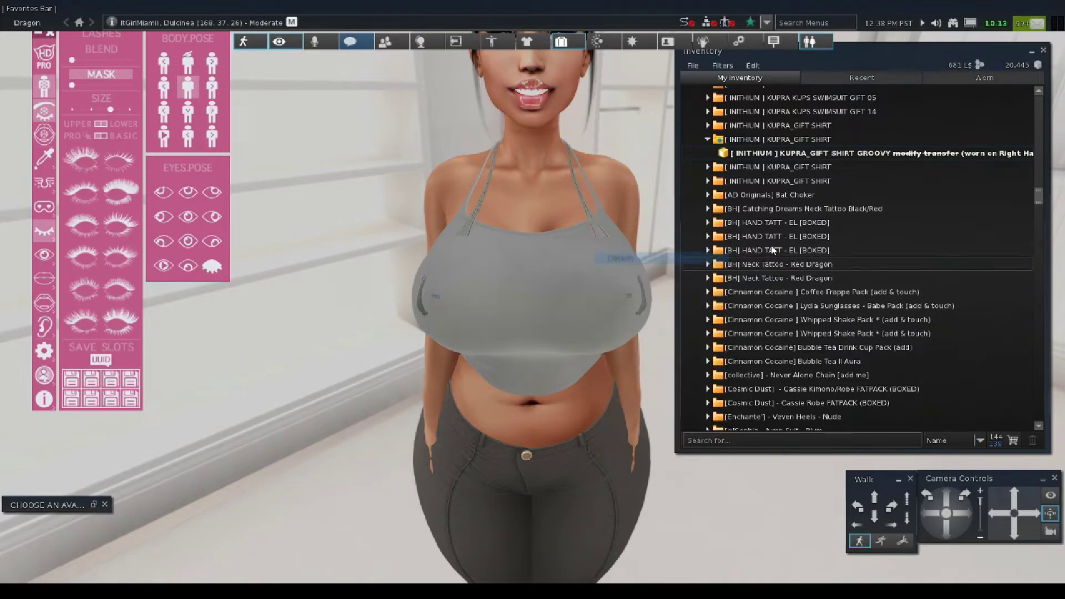
{"action": "scroll", "coordinate": [782, 206], "scroll_direction": "down", "scroll_amount": 2}
{"action": "left_click", "coordinate": [708, 106]}
Look through the fye clothes folders from the neck tattoos past the Hoodlem and MAJESTY items to the RICH FATALE items.
{"action": "scroll", "coordinate": [773, 253], "scroll_direction": "down", "scroll_amount": 12}
{"action": "scroll", "coordinate": [788, 273], "scroll_direction": "down", "scroll_amount": 10}
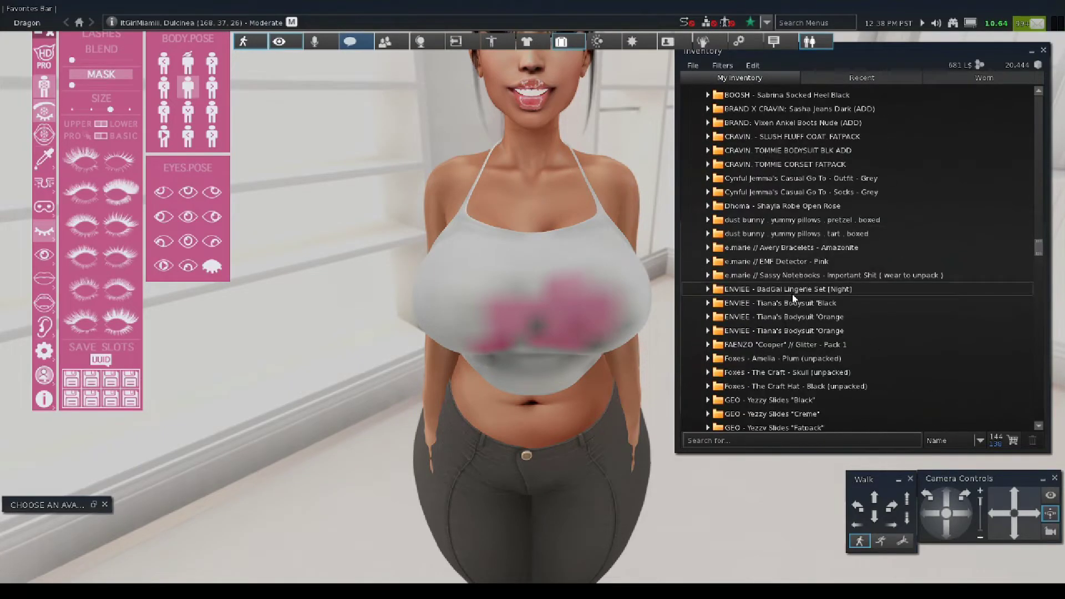
{"action": "scroll", "coordinate": [790, 296], "scroll_direction": "down", "scroll_amount": 7}
{"action": "scroll", "coordinate": [780, 323], "scroll_direction": "down", "scroll_amount": 2}
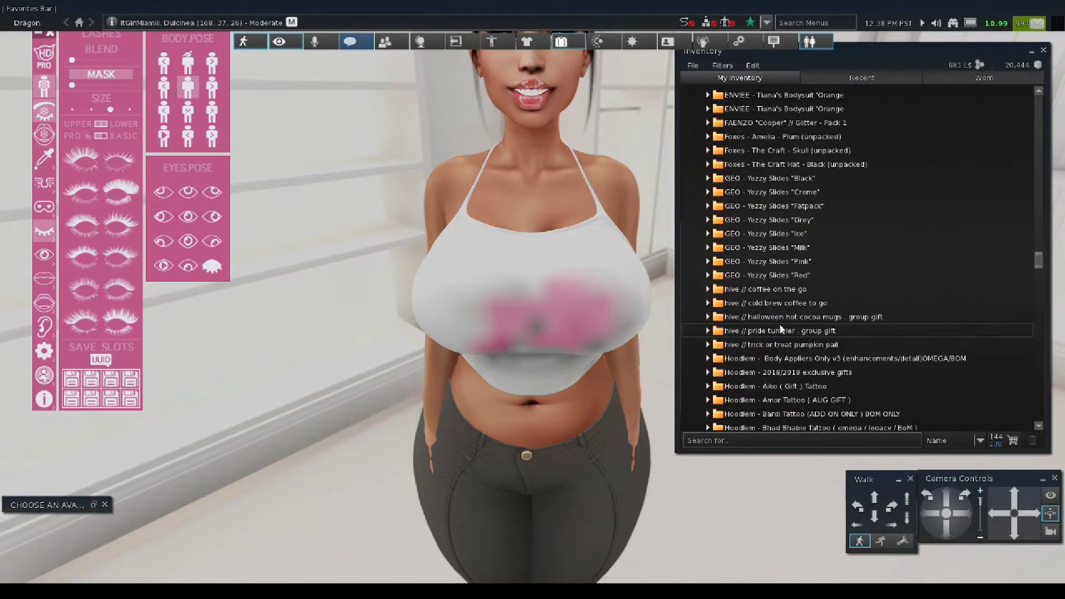
{"action": "scroll", "coordinate": [782, 332], "scroll_direction": "down", "scroll_amount": 12}
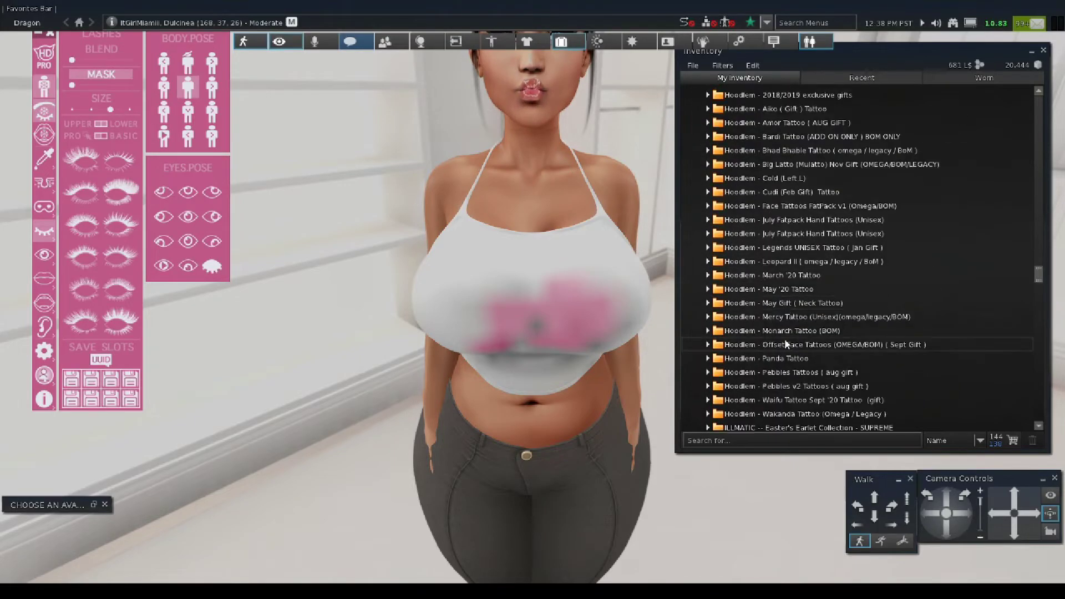
{"action": "scroll", "coordinate": [784, 345], "scroll_direction": "down", "scroll_amount": 2}
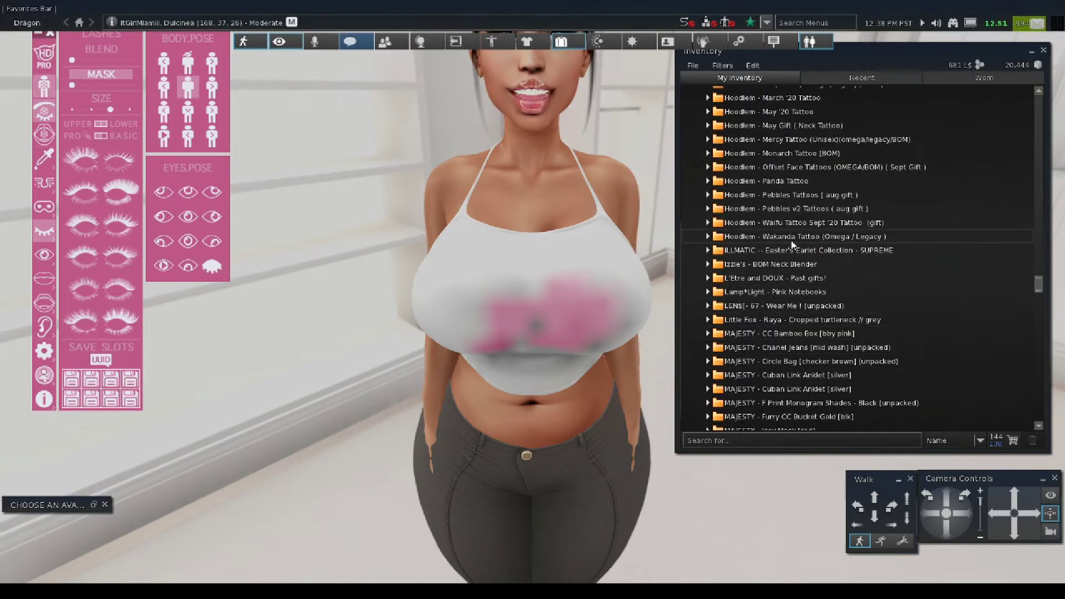
{"action": "scroll", "coordinate": [792, 245], "scroll_direction": "down", "scroll_amount": 4}
{"action": "scroll", "coordinate": [776, 216], "scroll_direction": "down", "scroll_amount": 1}
{"action": "scroll", "coordinate": [771, 238], "scroll_direction": "down", "scroll_amount": 5}
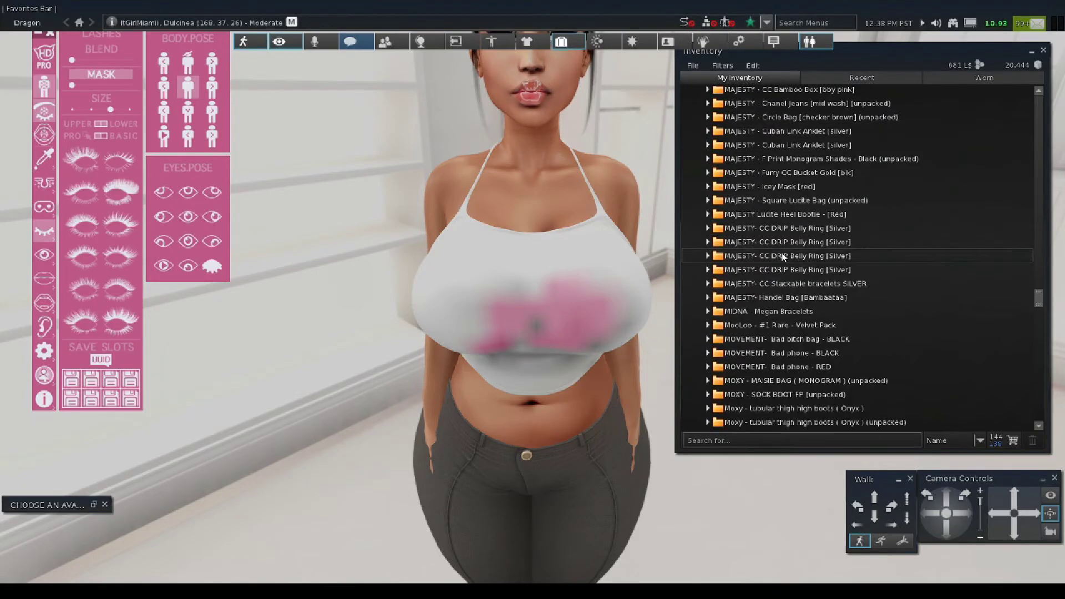
{"action": "scroll", "coordinate": [779, 259], "scroll_direction": "down", "scroll_amount": 5}
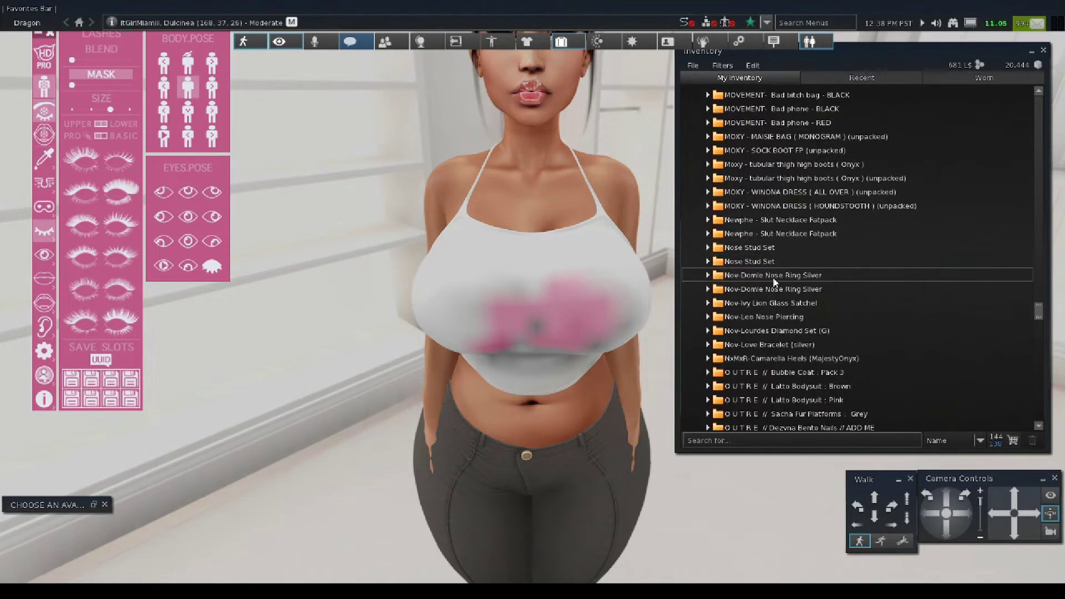
{"action": "scroll", "coordinate": [774, 291], "scroll_direction": "down", "scroll_amount": 2}
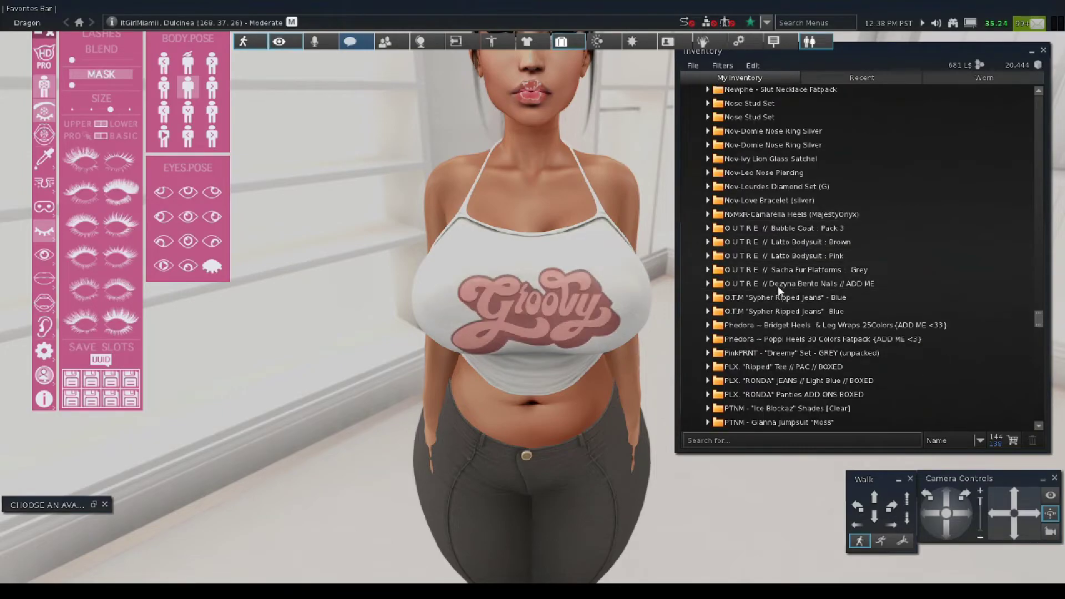
{"action": "scroll", "coordinate": [778, 284], "scroll_direction": "down", "scroll_amount": 2}
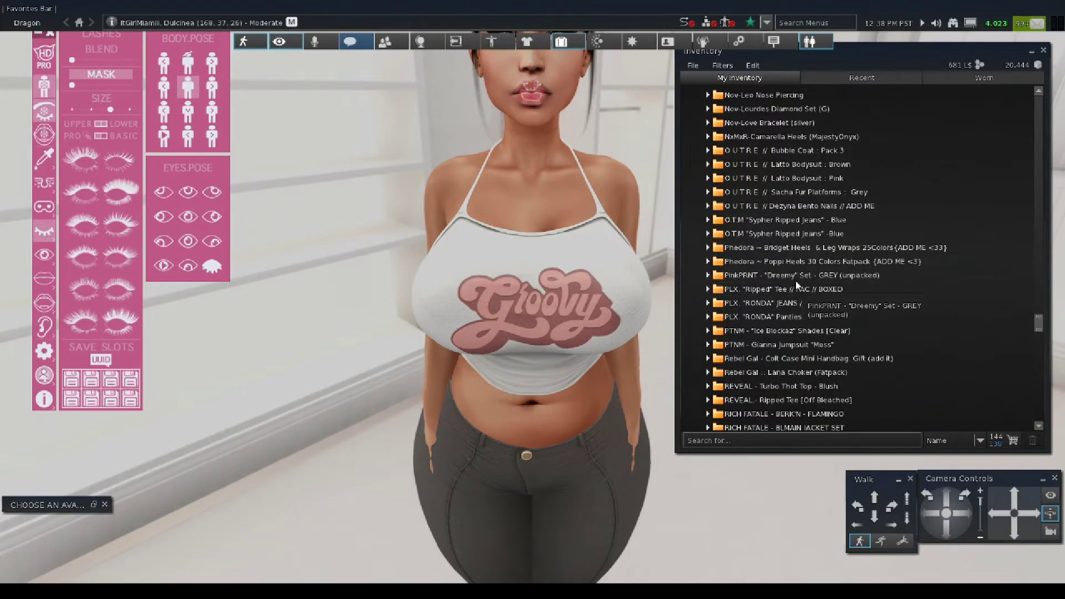
Expand the Hoodlem - Bhad Bhabie Tattoo folder and preview its Bhad Bhabie (R) ( For Legacy Users ) x Fresh texture.
{"action": "left_click_drag", "start_coordinate": [1039, 316], "coordinate": [1039, 268]}
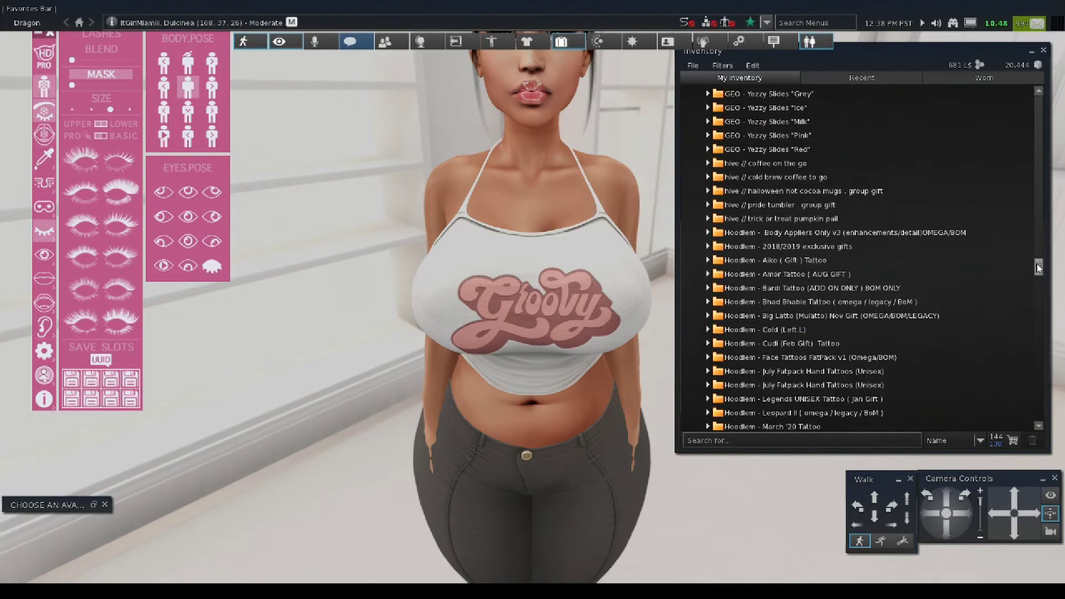
{"action": "scroll", "coordinate": [740, 296], "scroll_direction": "down", "scroll_amount": 2}
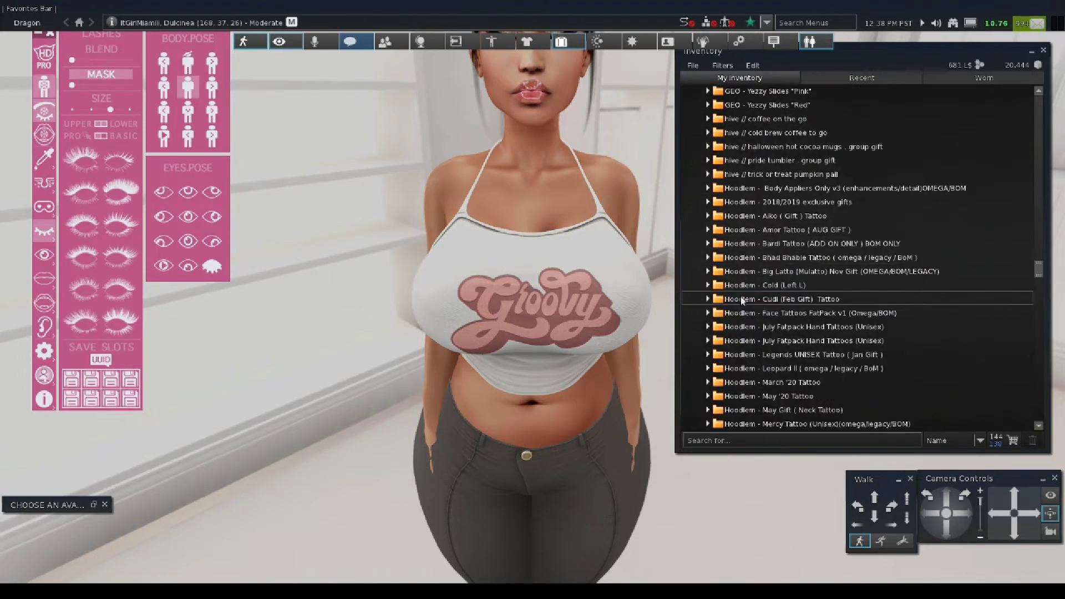
{"action": "left_click", "coordinate": [708, 214]}
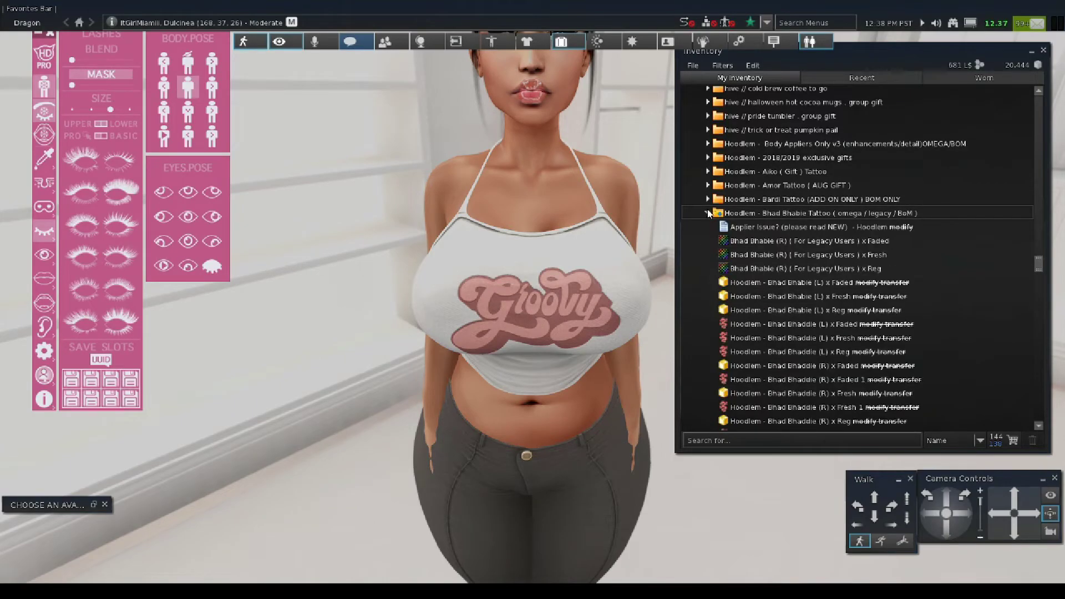
{"action": "double_click", "coordinate": [781, 259]}
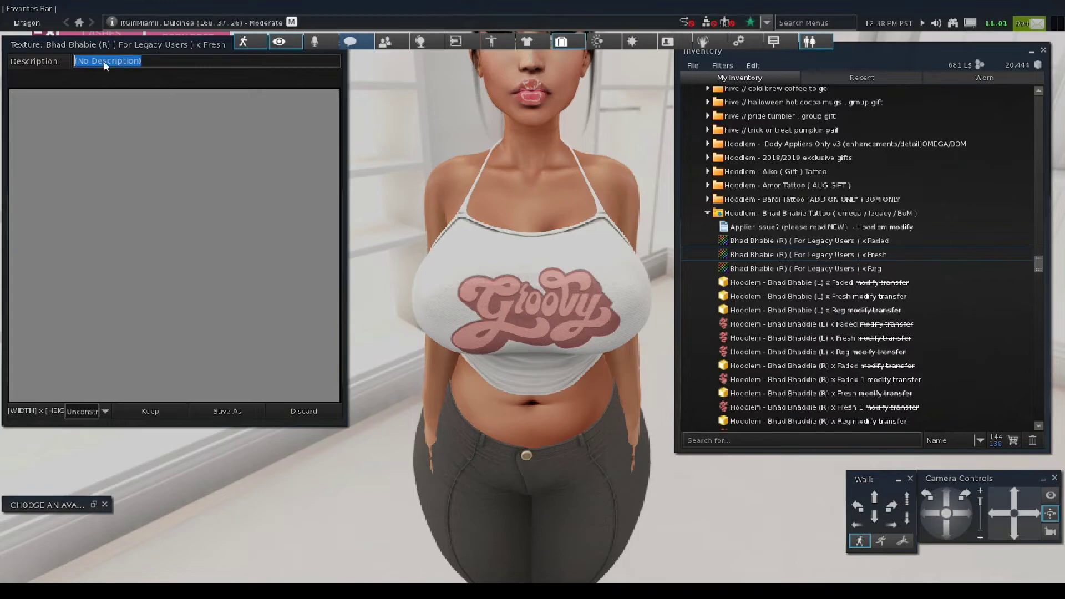
{"action": "left_click_drag", "start_coordinate": [91, 50], "coordinate": [102, 78]}
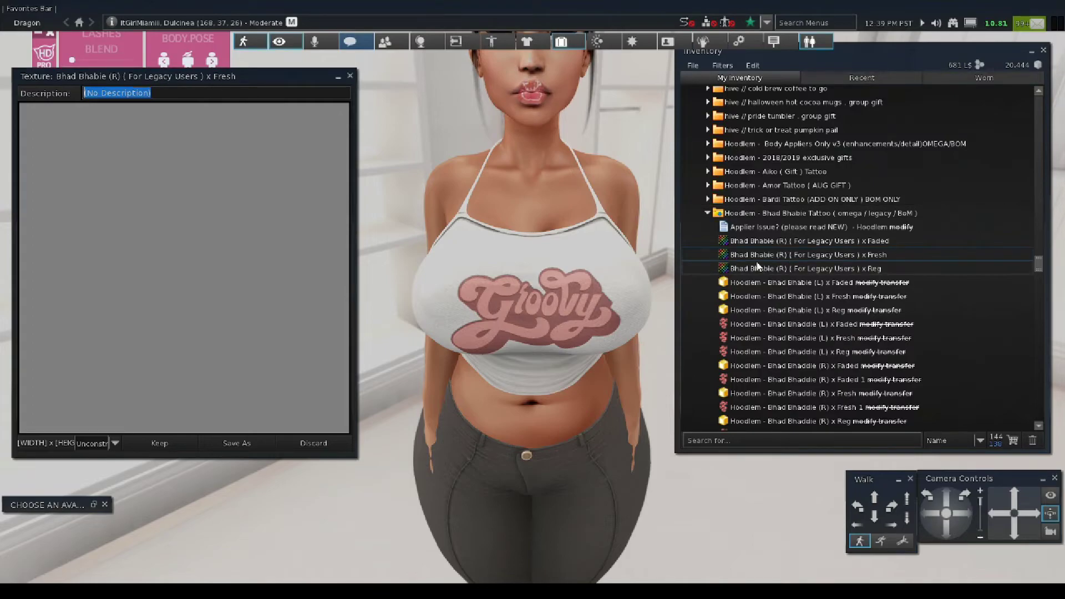
Add the Hoodlem - Bhad Bhaddie (L) x Fresh tattoo layer to the avatar and collapse the Bhad Bhabie Tattoo folder.
{"action": "scroll", "coordinate": [804, 307], "scroll_direction": "down", "scroll_amount": 5}
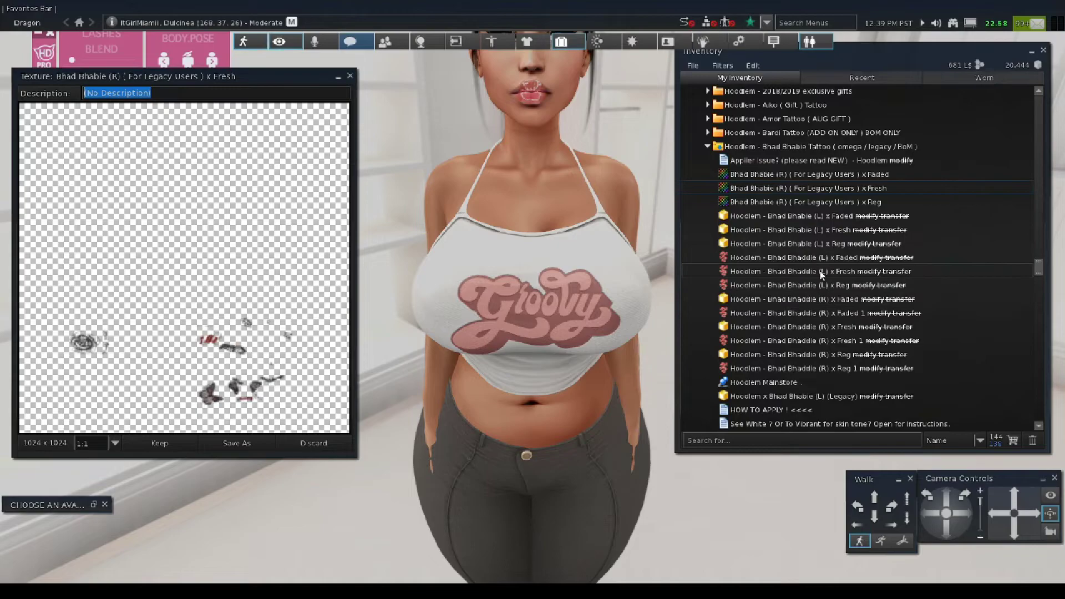
{"action": "right_click", "coordinate": [822, 274]}
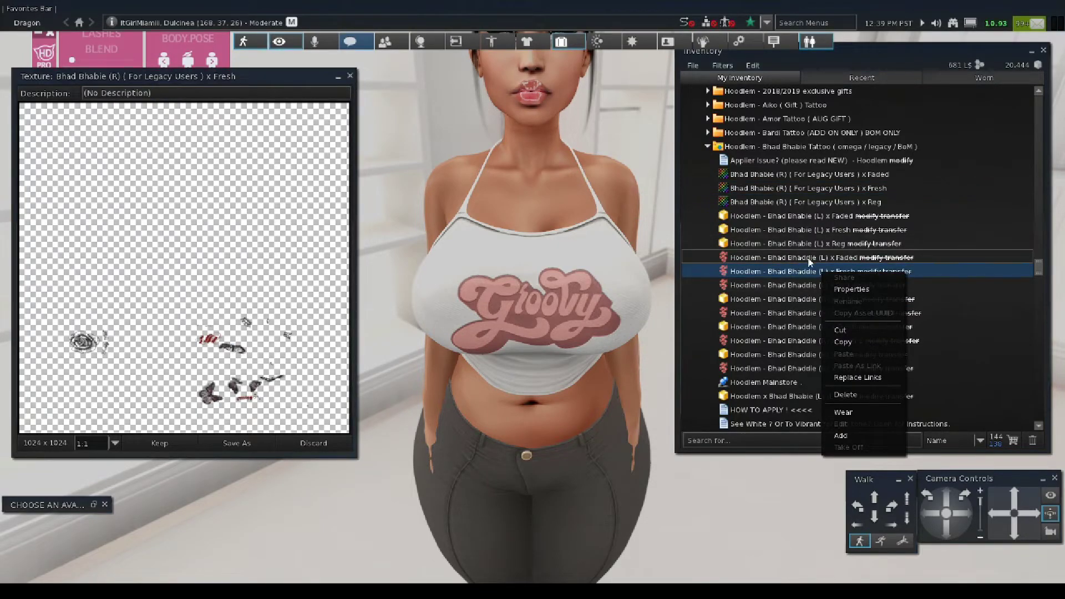
{"action": "left_click", "coordinate": [841, 436]}
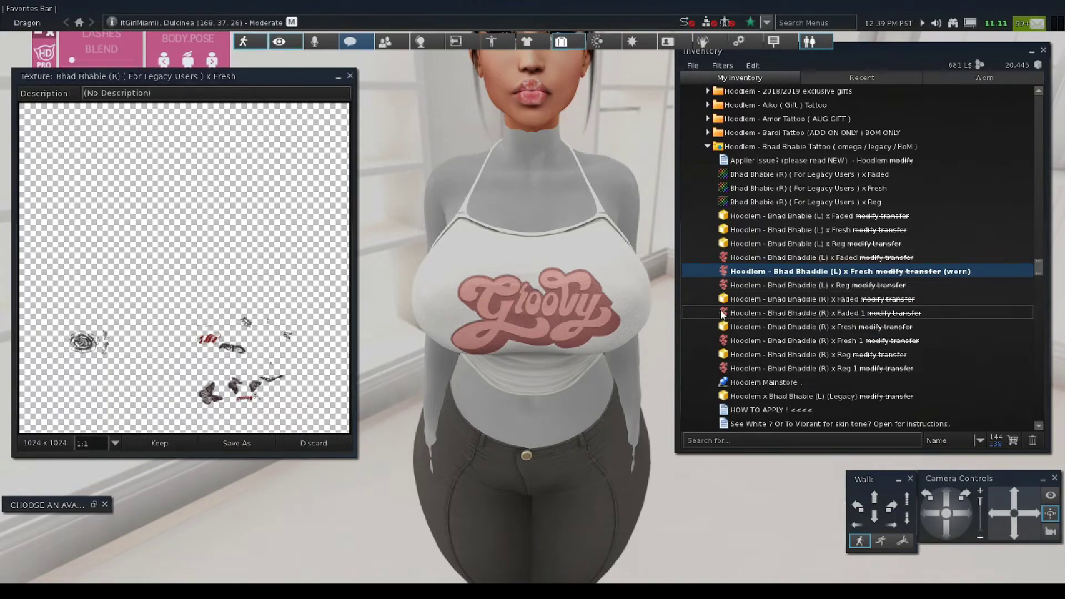
{"action": "scroll", "coordinate": [587, 262], "scroll_direction": "down", "scroll_amount": 5}
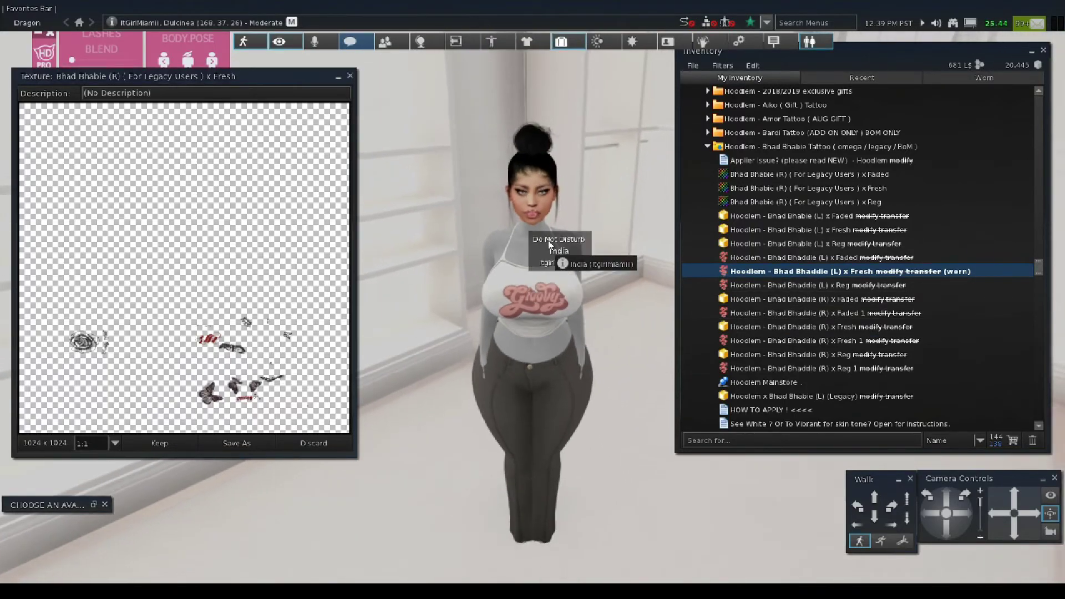
{"action": "scroll", "coordinate": [548, 241], "scroll_direction": "up", "scroll_amount": 5}
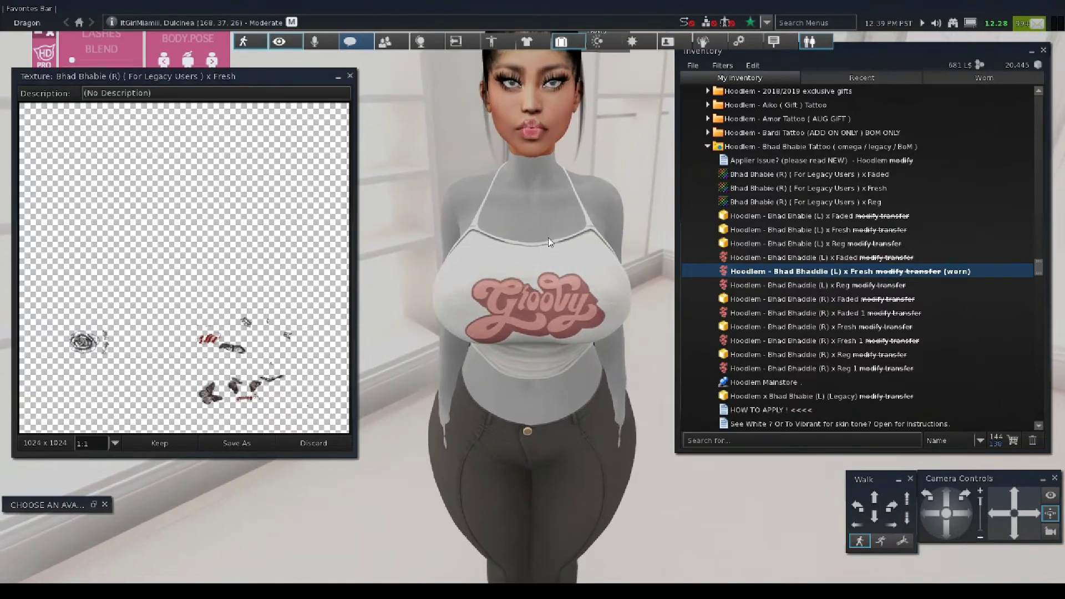
{"action": "left_click", "coordinate": [708, 147]}
{"action": "scroll", "coordinate": [777, 247], "scroll_direction": "down", "scroll_amount": 3}
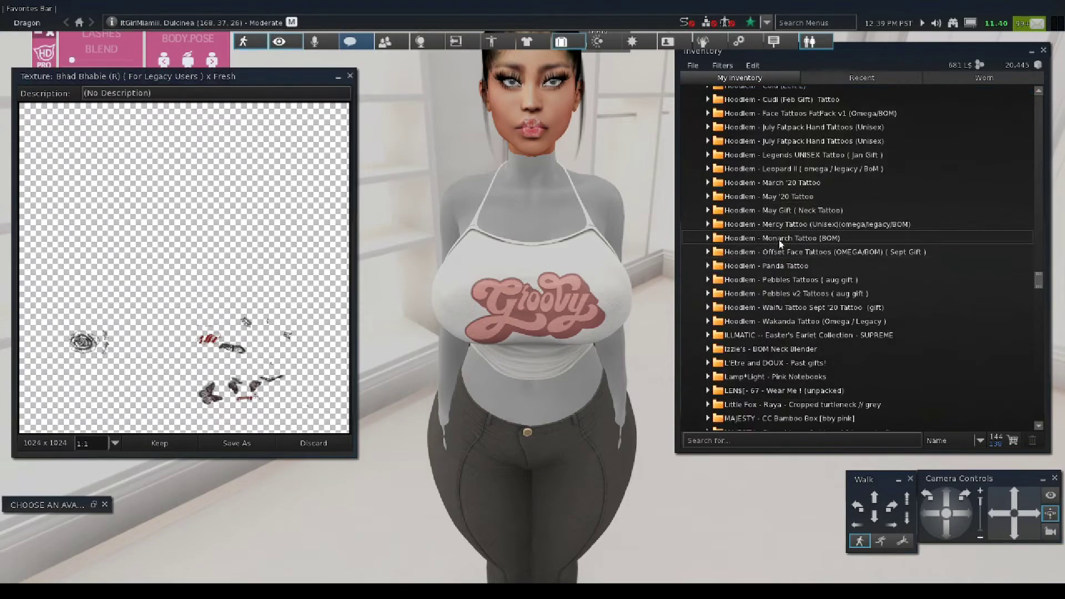
{"action": "scroll", "coordinate": [780, 243], "scroll_direction": "down", "scroll_amount": 2}
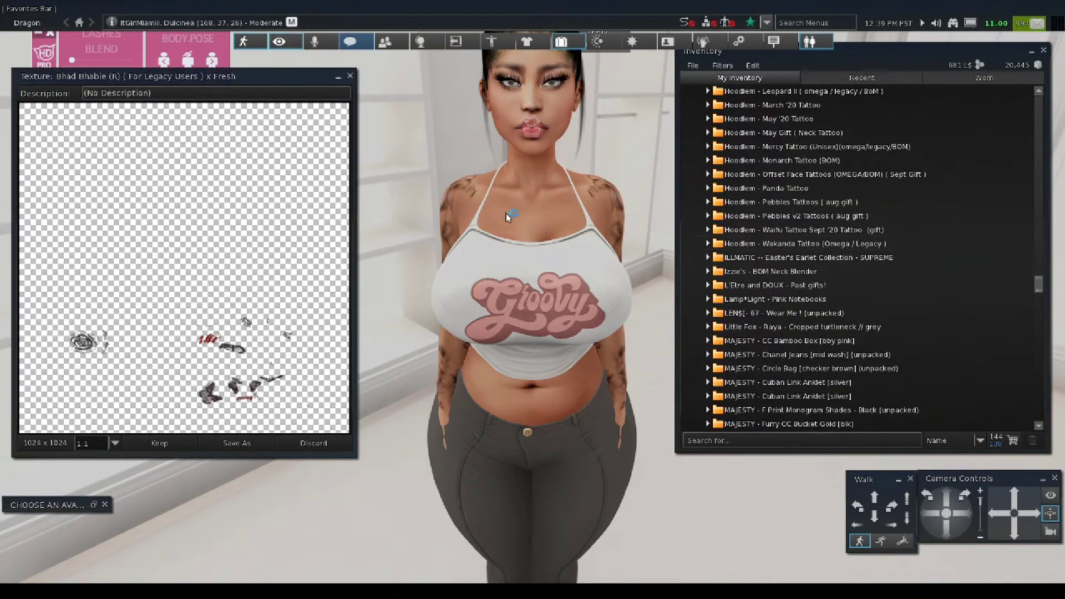
Examine the tattoos on the avatar's arms and upper back from the sides, back and front, both close up and from a distance.
{"action": "left_click", "coordinate": [1052, 531]}
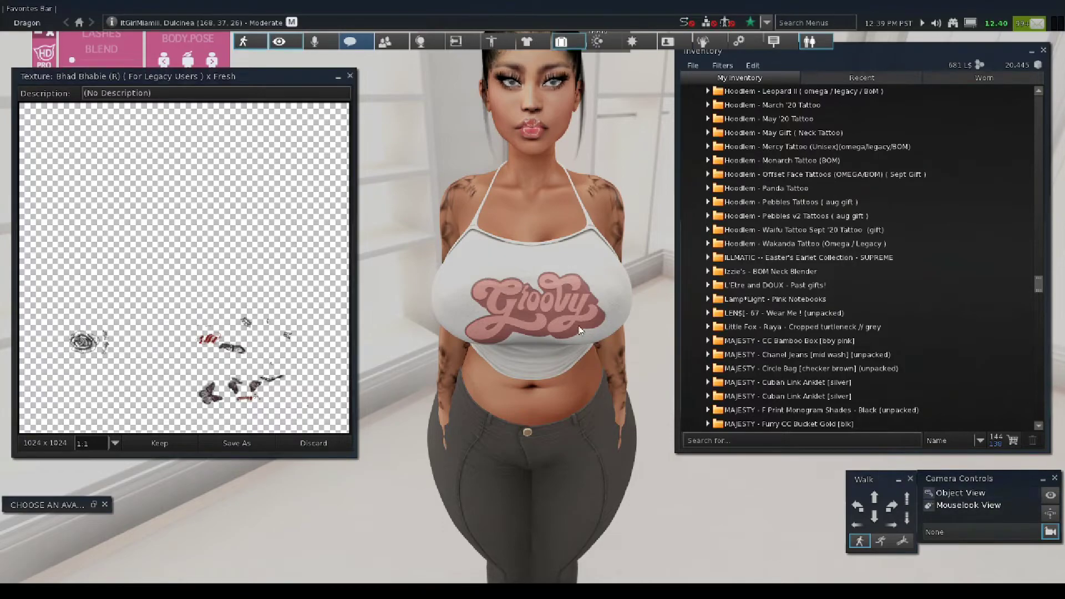
{"action": "key", "text": "Left"}
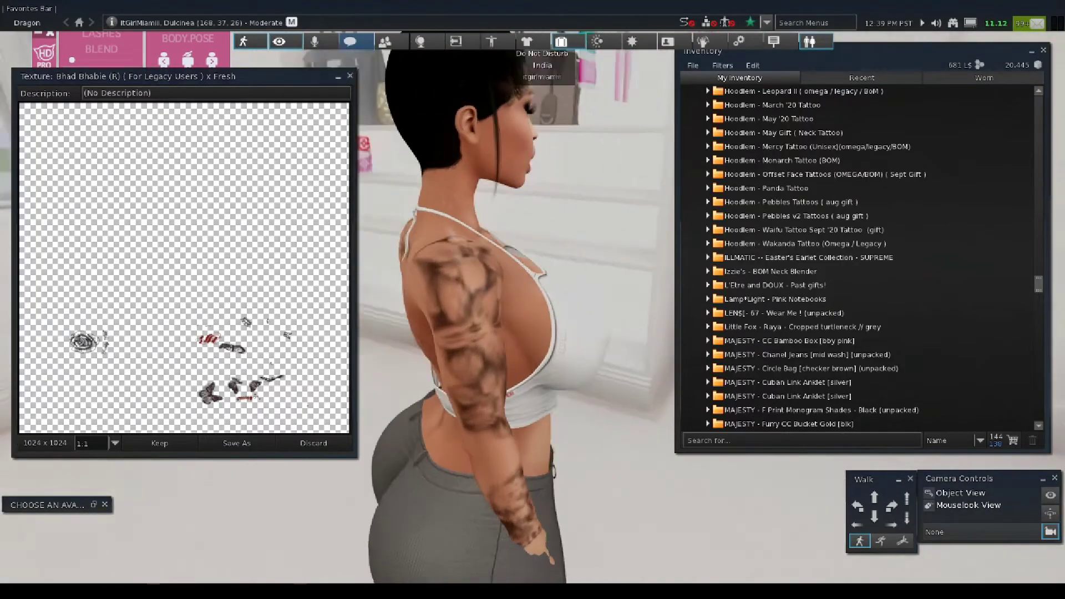
{"action": "key", "text": "Right"}
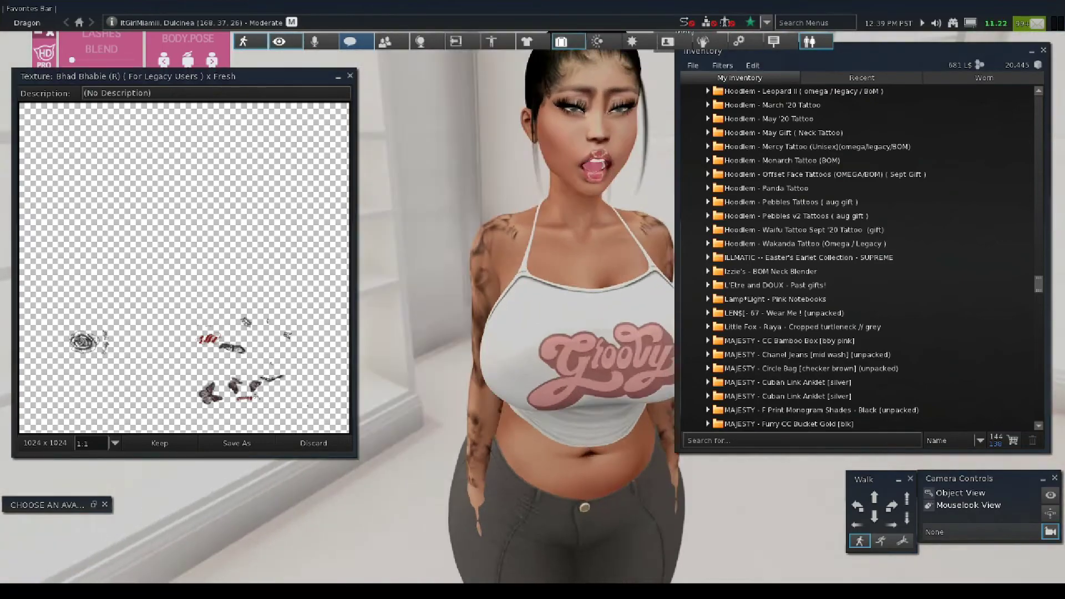
{"action": "key", "text": "Up"}
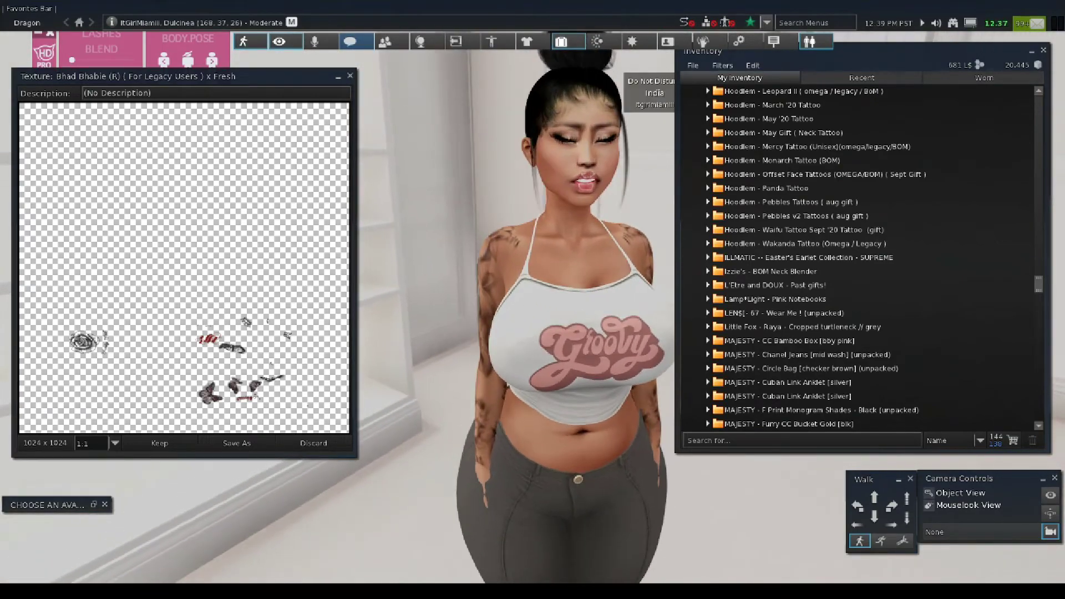
{"action": "key", "text": "Down"}
{"action": "key", "text": "Right"}
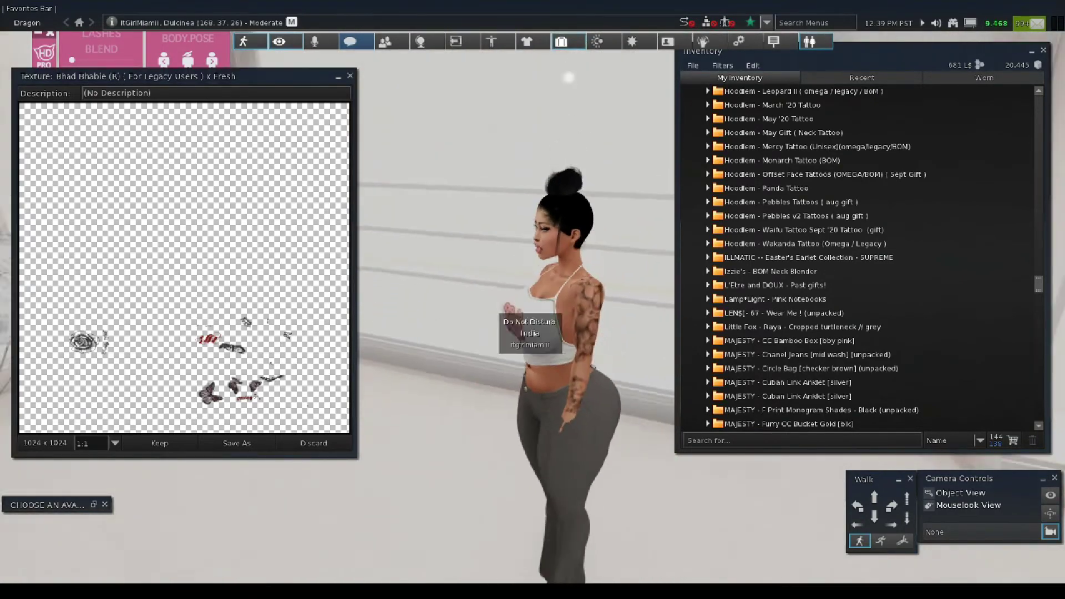
{"action": "key", "text": "Left"}
{"action": "key", "text": "Up"}
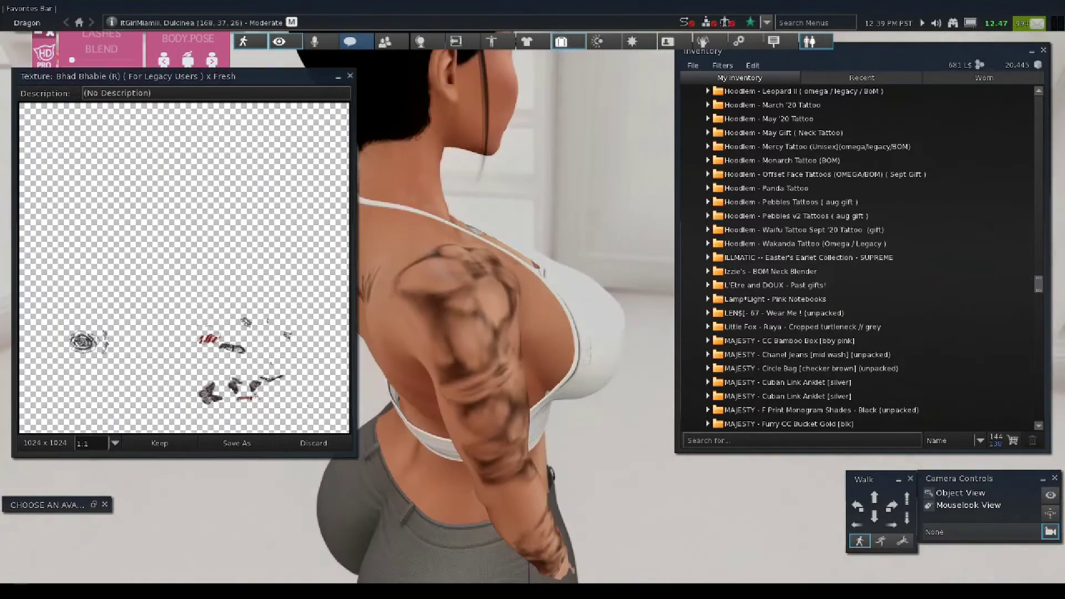
{"action": "key", "text": "Down"}
{"action": "key", "text": "Right"}
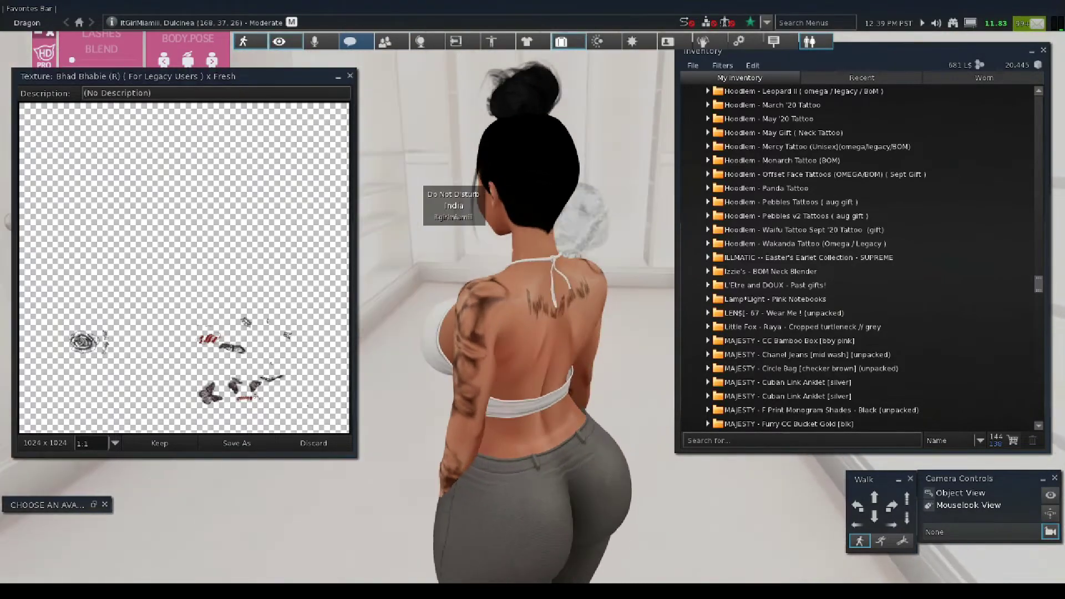
{"action": "key", "text": "Right"}
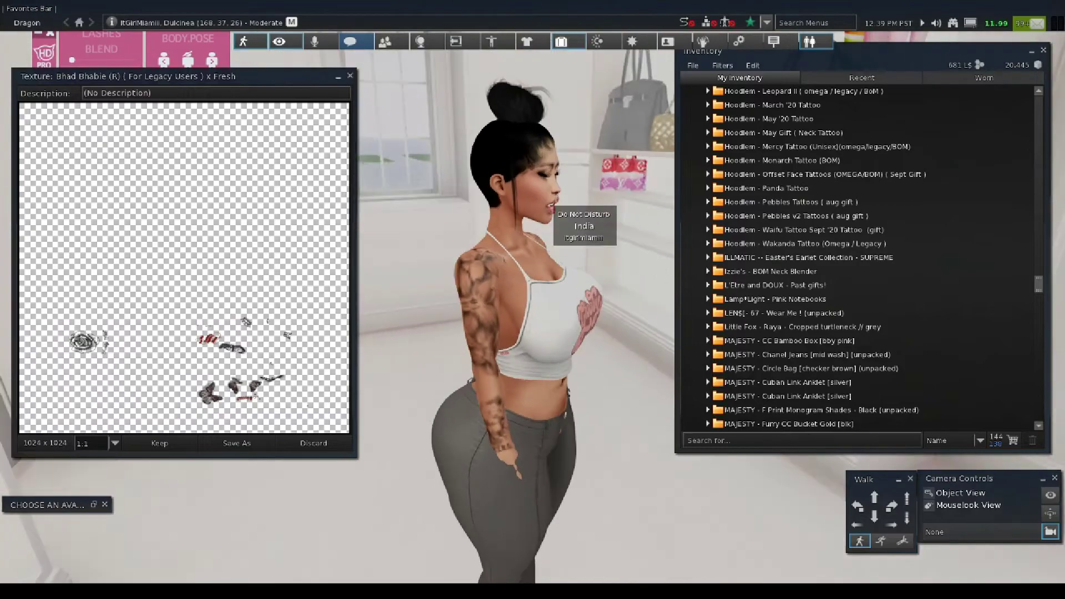
{"action": "key", "text": "Up"}
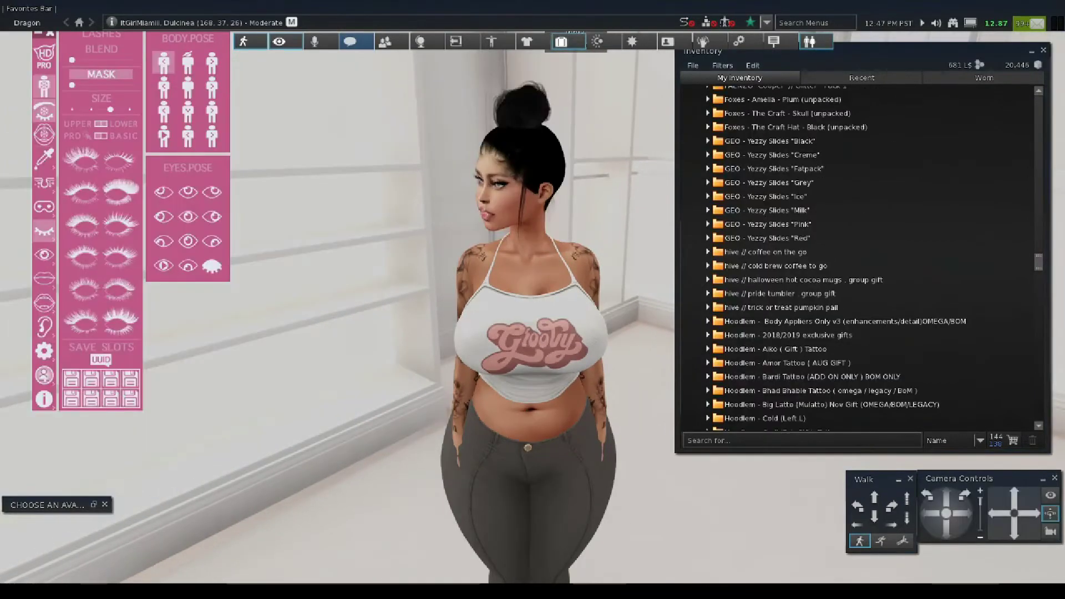
{"action": "key", "text": "Up"}
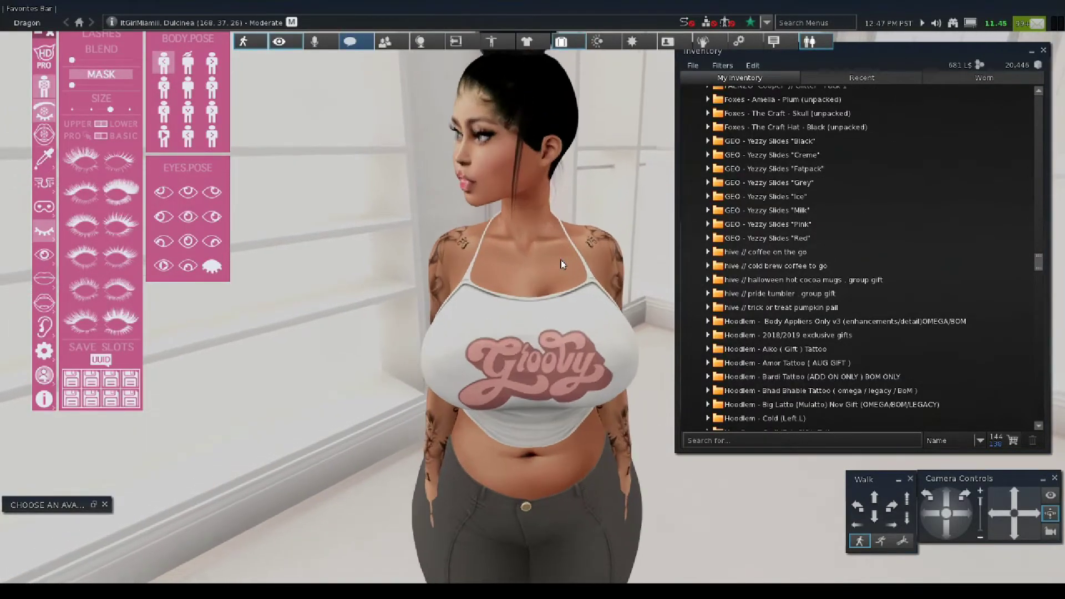
Collapse the fye clothes subfolder and its parent CLOTHES.SHOES.JEWLRY.ETC folder in the inventory.
{"action": "left_click_drag", "start_coordinate": [1039, 268], "coordinate": [1062, 114]}
{"action": "scroll", "coordinate": [1050, 154], "scroll_direction": "up", "scroll_amount": 3}
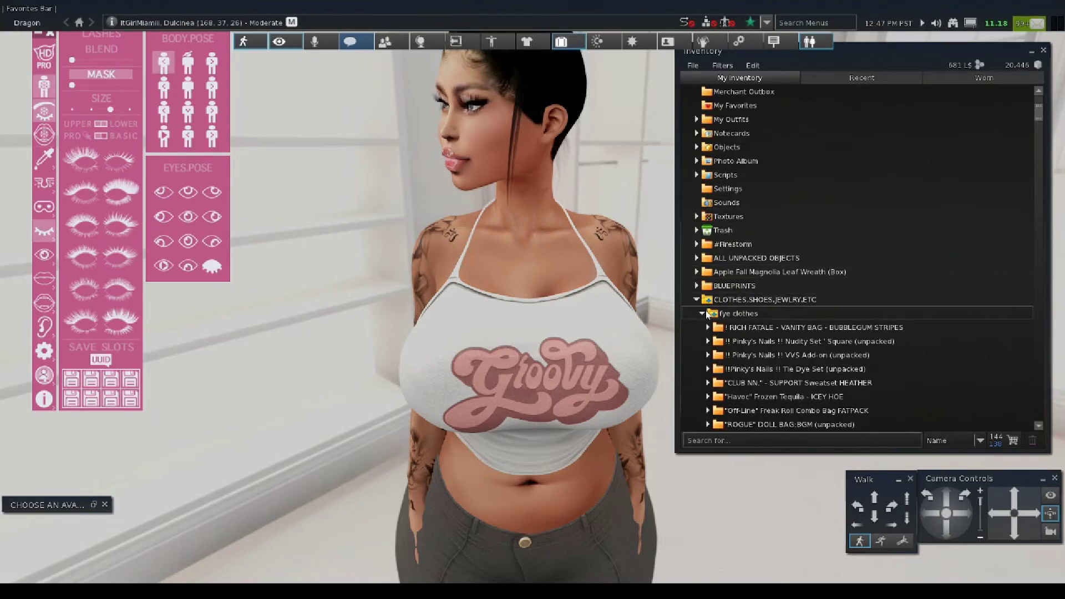
{"action": "left_click", "coordinate": [703, 314]}
{"action": "left_click", "coordinate": [703, 300]}
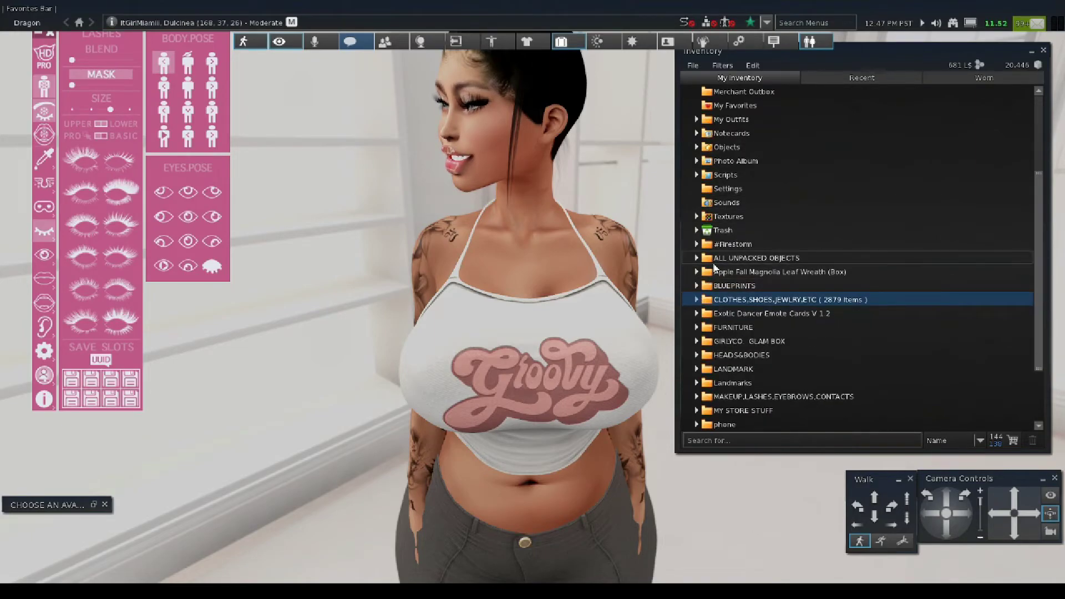
Expand the HEADS&BODIES folder and its heads&bodies subfolder to show the mesh ears, KUPRA and CATWA folders.
{"action": "left_click", "coordinate": [696, 355]}
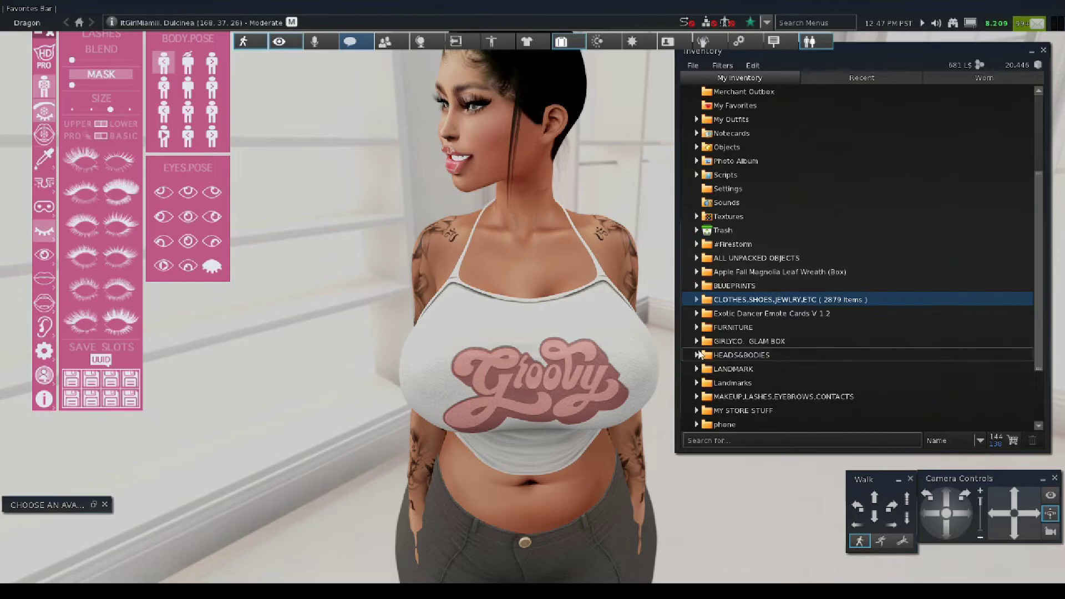
{"action": "left_click", "coordinate": [702, 369]}
{"action": "scroll", "coordinate": [762, 384], "scroll_direction": "down", "scroll_amount": 3}
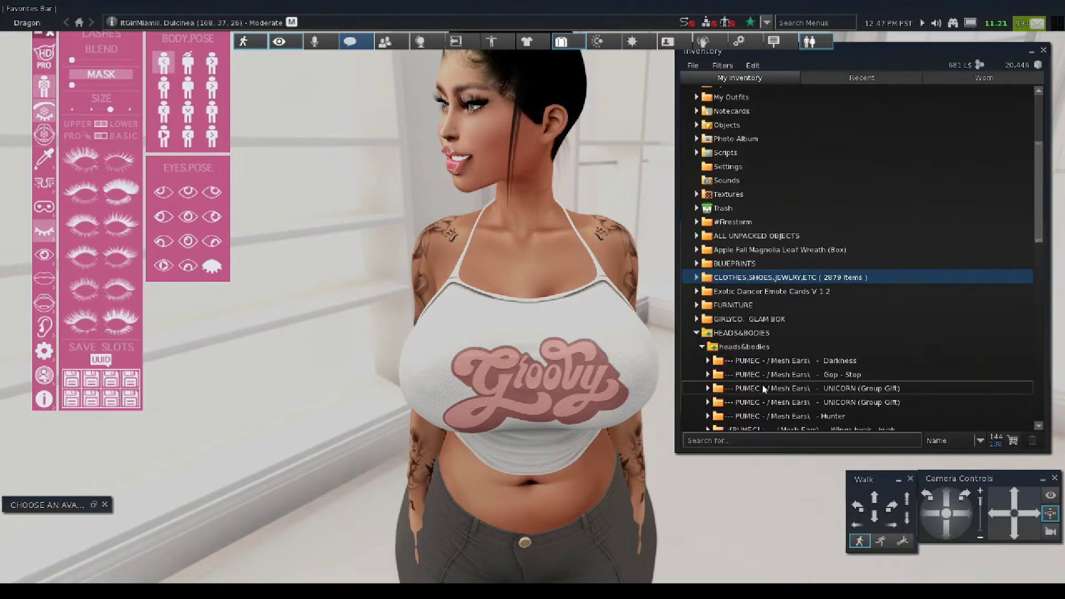
{"action": "scroll", "coordinate": [767, 410], "scroll_direction": "down", "scroll_amount": 1}
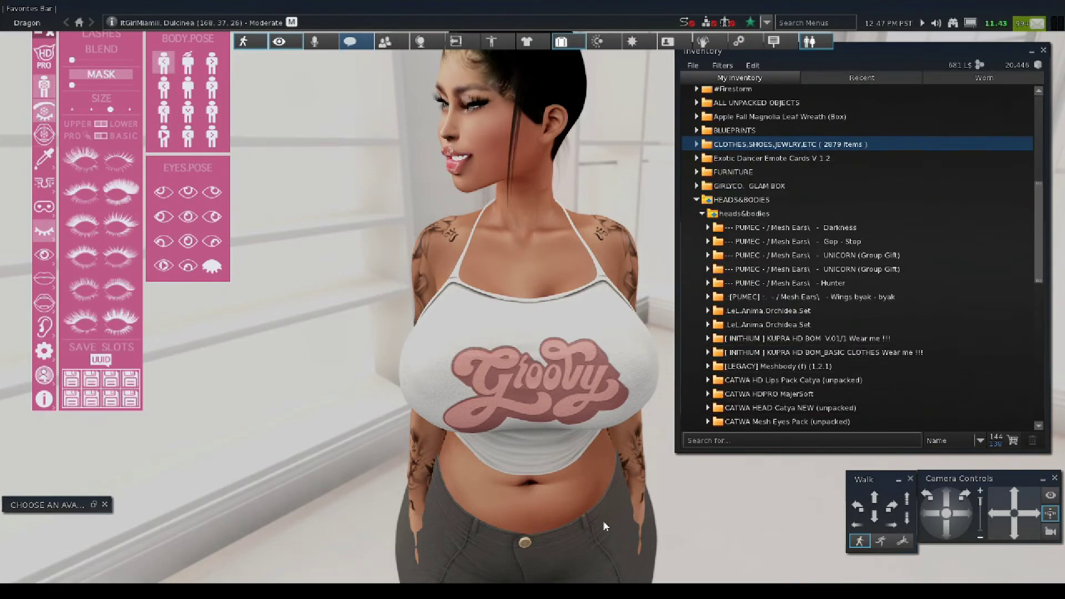
Add the KUPRA Classic Lingerie Panty from the [ INITHIUM ] KUPRA HD BOM_BASIC CLOTHES folder to the avatar.
{"action": "left_click", "coordinate": [709, 353]}
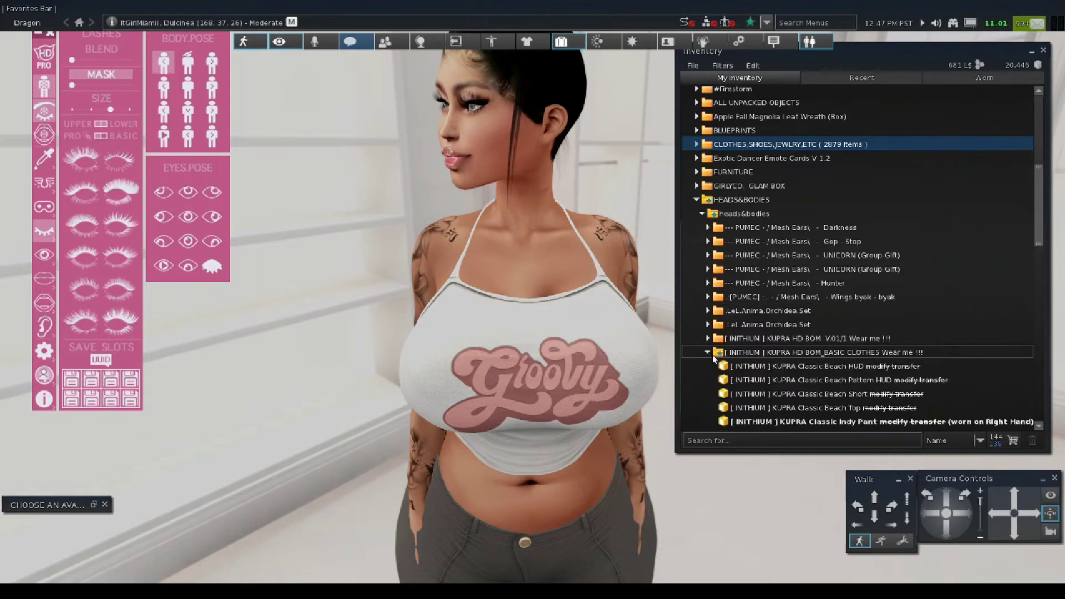
{"action": "scroll", "coordinate": [778, 376], "scroll_direction": "down", "scroll_amount": 3}
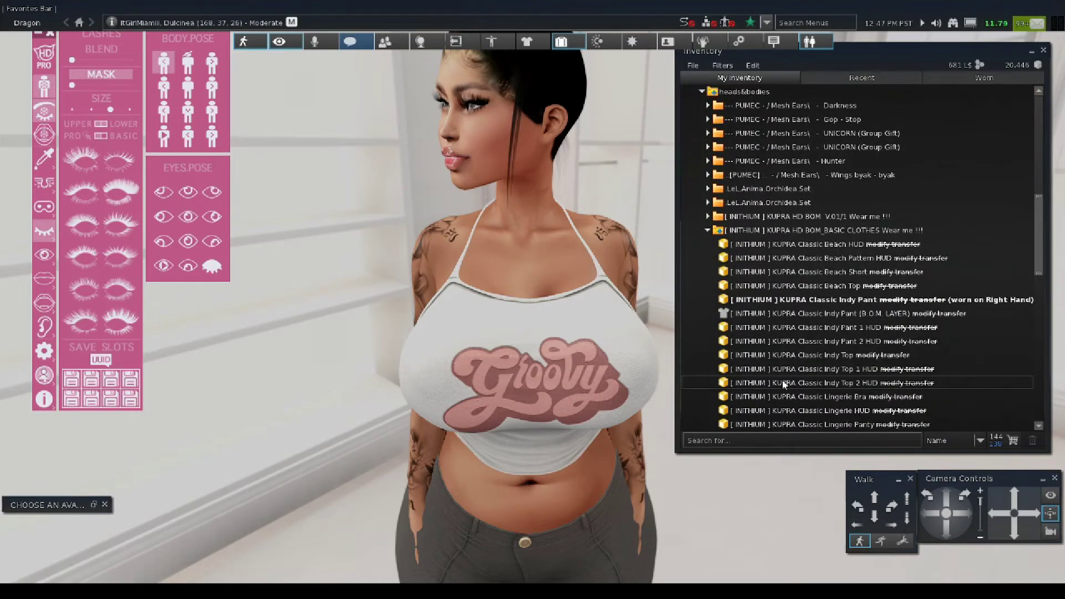
{"action": "scroll", "coordinate": [793, 385], "scroll_direction": "down", "scroll_amount": 1}
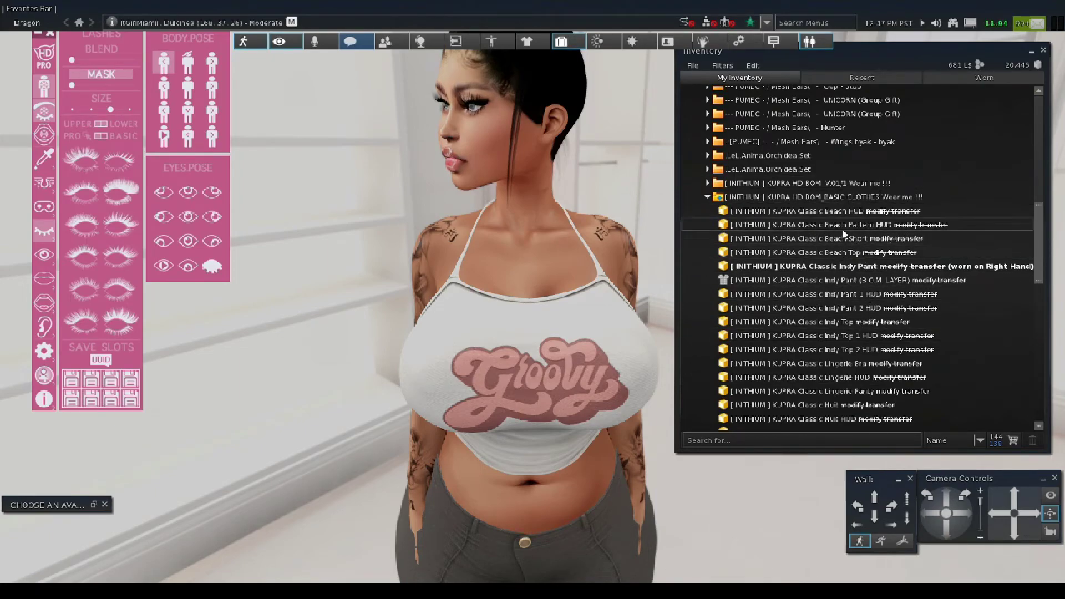
{"action": "scroll", "coordinate": [844, 360], "scroll_direction": "down", "scroll_amount": 1}
{"action": "scroll", "coordinate": [838, 350], "scroll_direction": "down", "scroll_amount": 2}
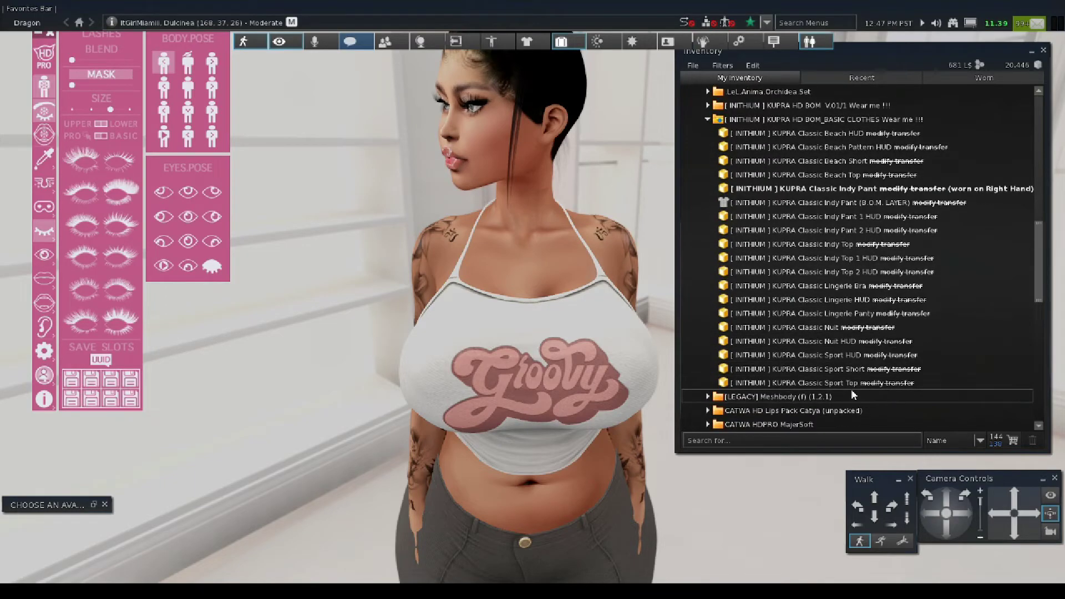
{"action": "right_click", "coordinate": [847, 315]}
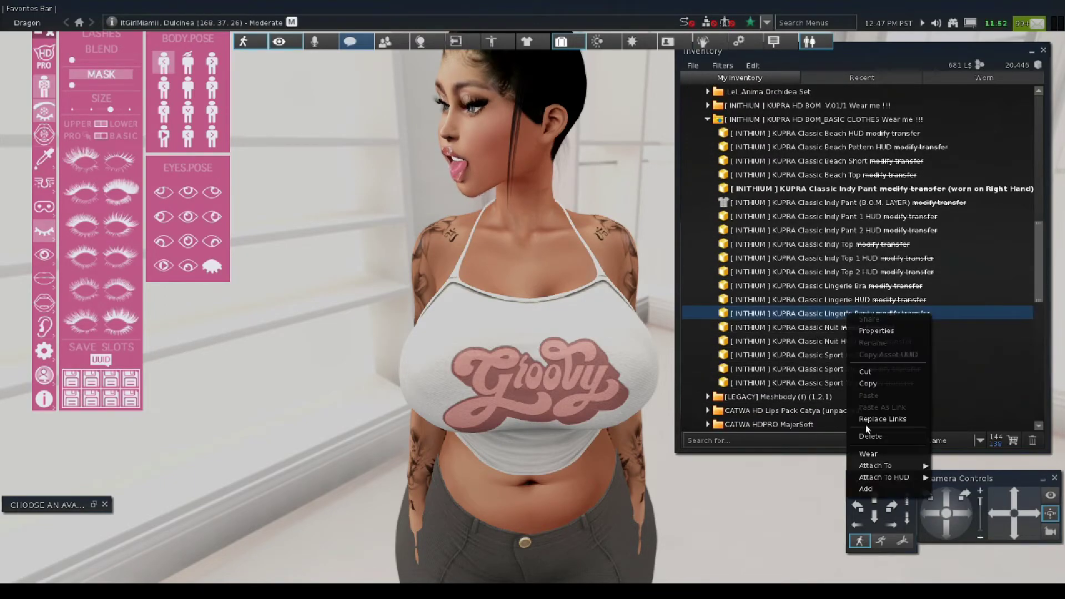
{"action": "left_click", "coordinate": [866, 489]}
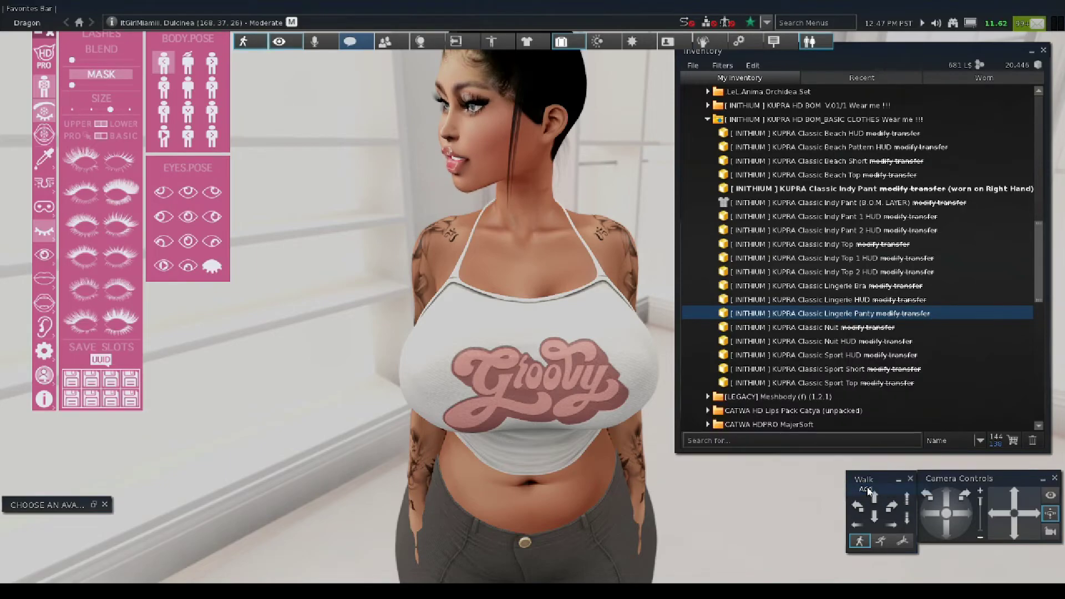
Detach the KUPRA Classic Indy Pant from the avatar and check the new outfit at full length.
{"action": "right_click", "coordinate": [768, 190]}
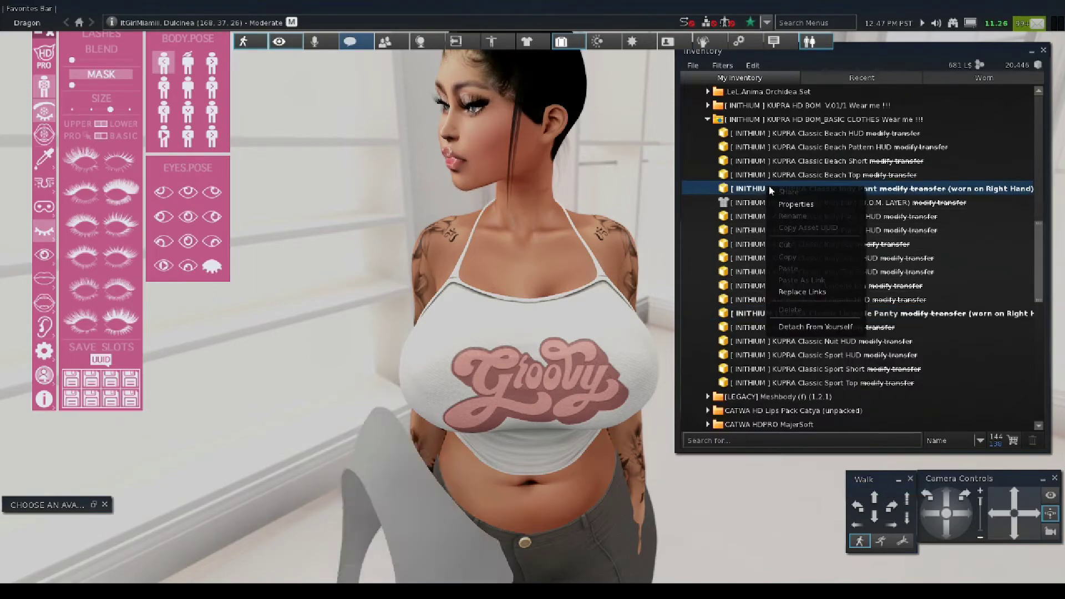
{"action": "left_click", "coordinate": [793, 328]}
{"action": "scroll", "coordinate": [558, 435], "scroll_direction": "down", "scroll_amount": 5}
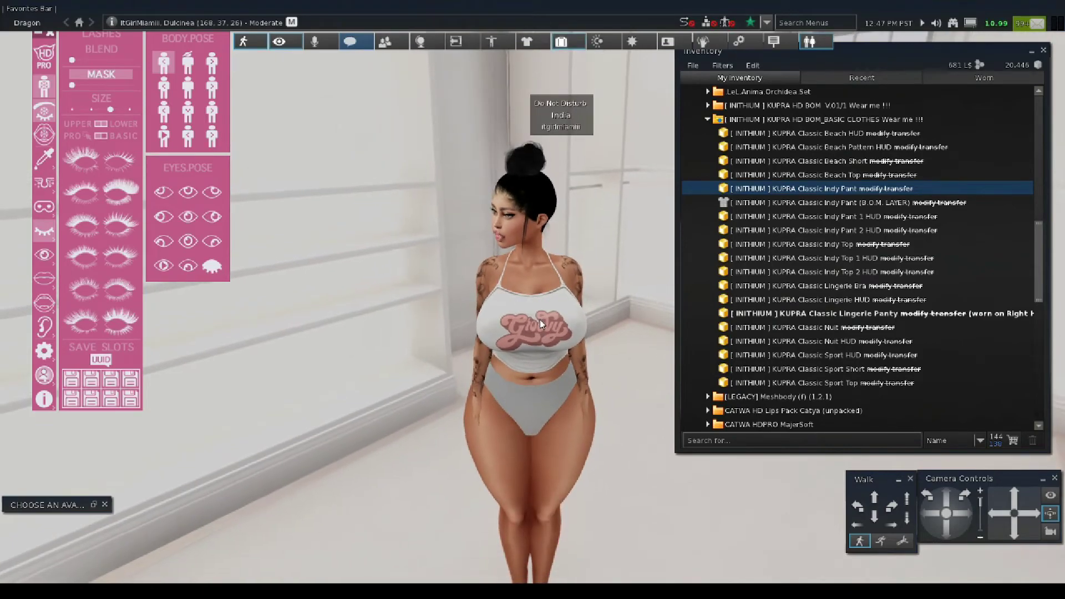
{"action": "scroll", "coordinate": [545, 311], "scroll_direction": "down", "scroll_amount": 2}
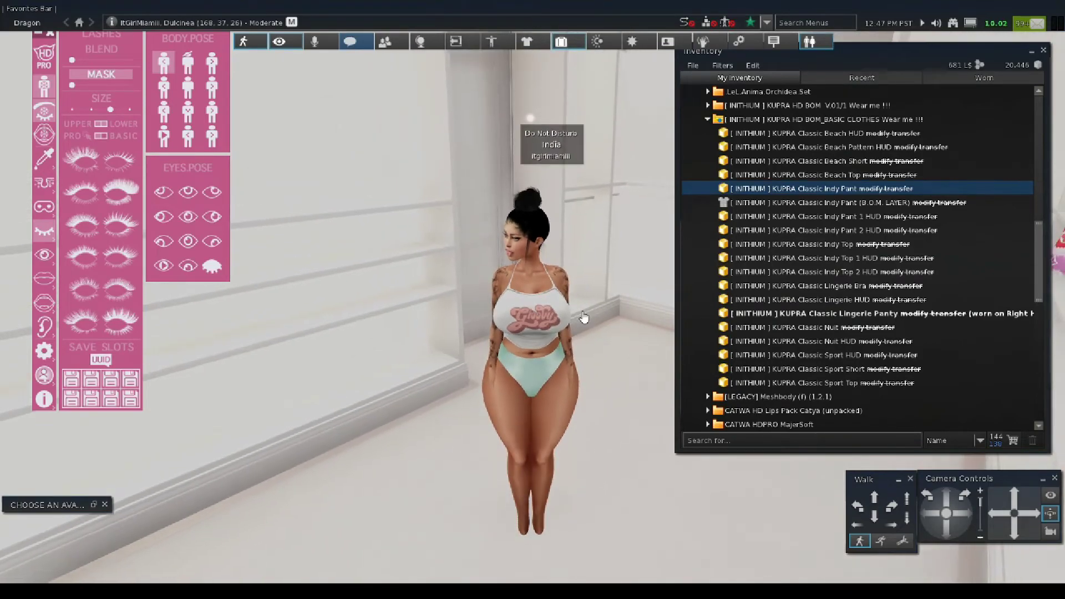
{"action": "scroll", "coordinate": [540, 284], "scroll_direction": "up", "scroll_amount": 2}
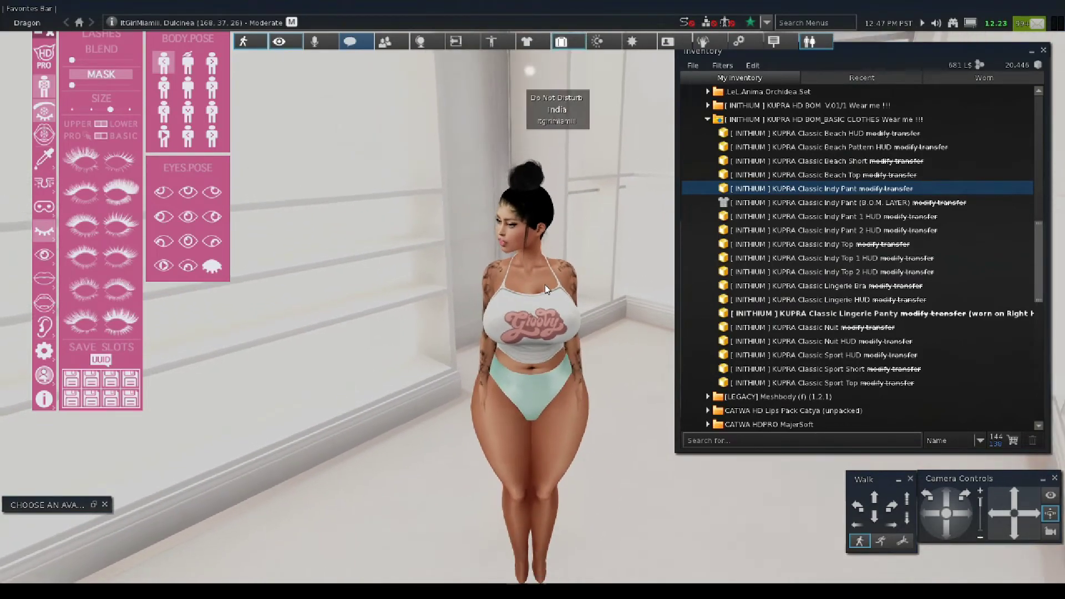
{"action": "scroll", "coordinate": [548, 279], "scroll_direction": "up", "scroll_amount": 2}
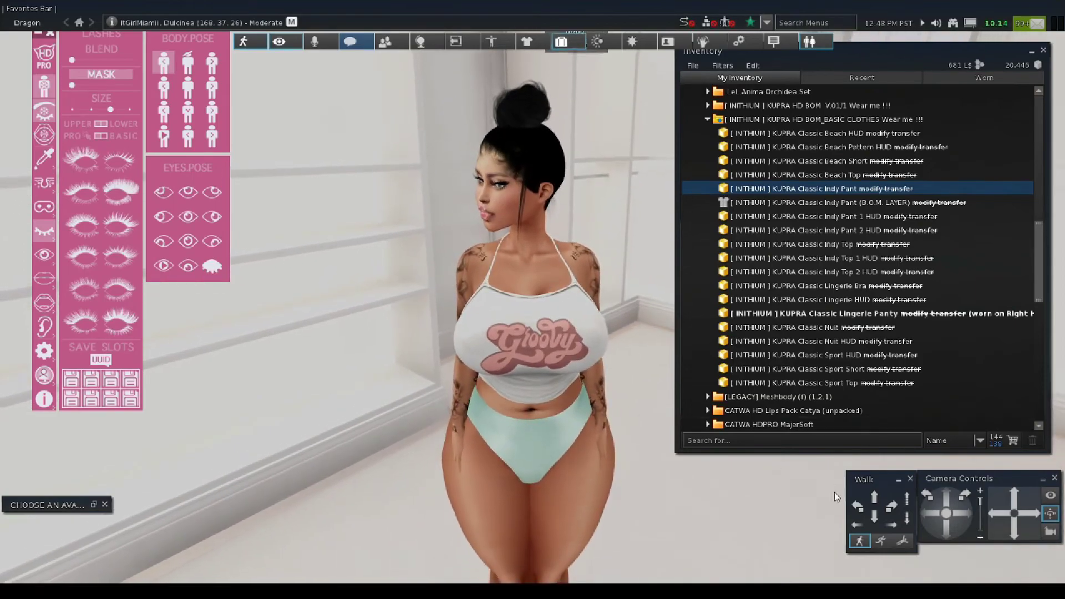
Collapse the KUPRA basic clothes folder, the heads&bodies subfolder and the parent HEADS&BODIES folder in the inventory.
{"action": "scroll", "coordinate": [732, 166], "scroll_direction": "up", "scroll_amount": 1}
{"action": "left_click", "coordinate": [707, 131]}
{"action": "scroll", "coordinate": [727, 166], "scroll_direction": "up", "scroll_amount": 3}
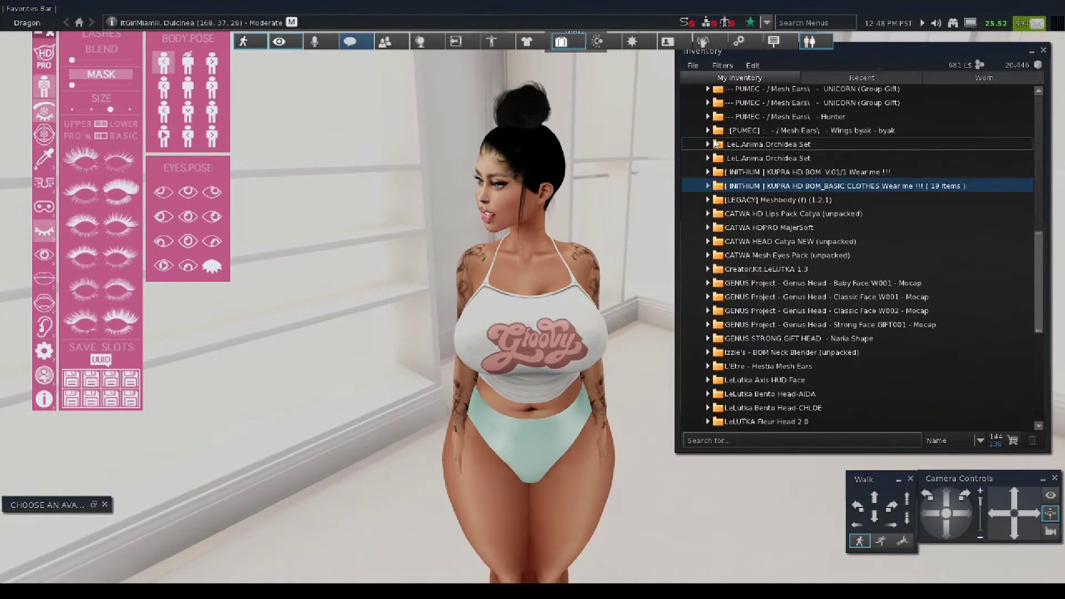
{"action": "scroll", "coordinate": [727, 167], "scroll_direction": "up", "scroll_amount": 3}
{"action": "left_click", "coordinate": [702, 193]}
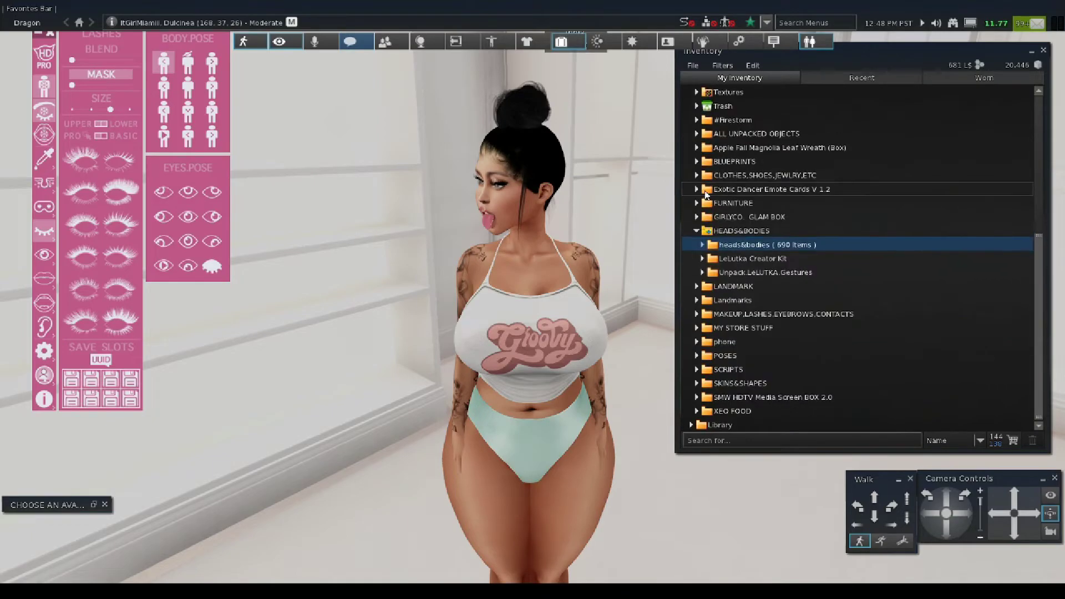
{"action": "left_click", "coordinate": [698, 231]}
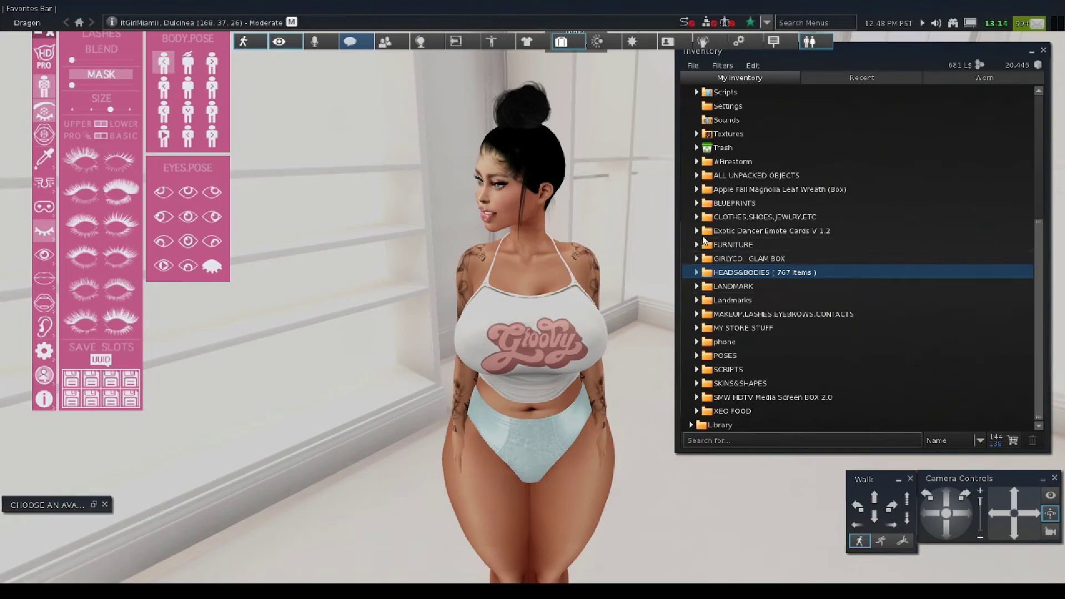
Expand the CLOTHES.SHOES.JEWLRY.ETC folder, its fye clothes subfolder and the hive // cold brew coffee to go folder.
{"action": "left_click", "coordinate": [696, 218]}
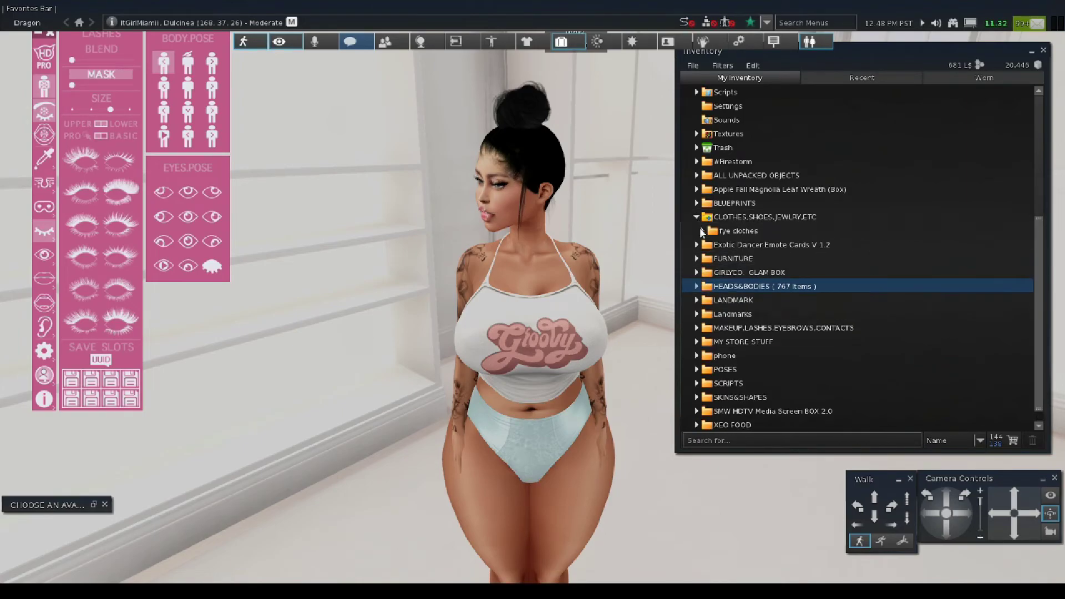
{"action": "left_click", "coordinate": [702, 232]}
{"action": "scroll", "coordinate": [751, 297], "scroll_direction": "down", "scroll_amount": 8}
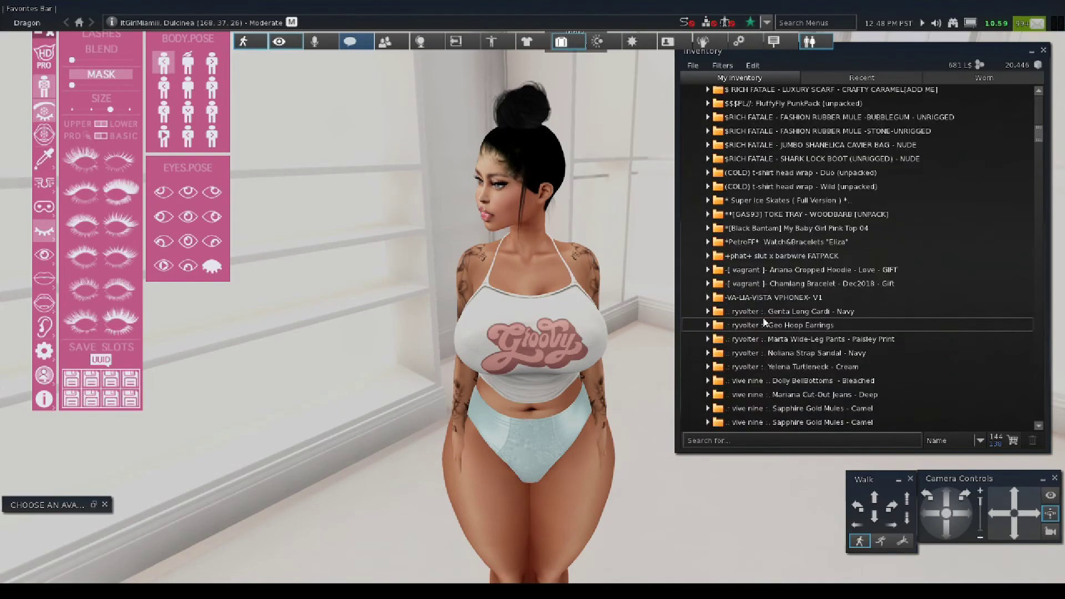
{"action": "left_click_drag", "start_coordinate": [1039, 135], "coordinate": [1044, 262]}
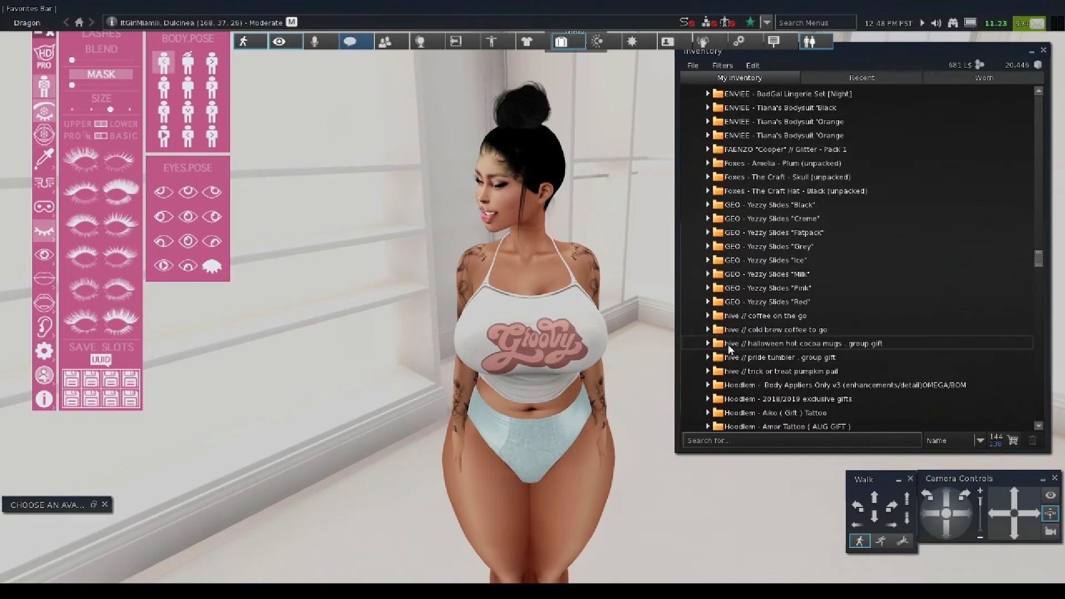
{"action": "left_click", "coordinate": [708, 329]}
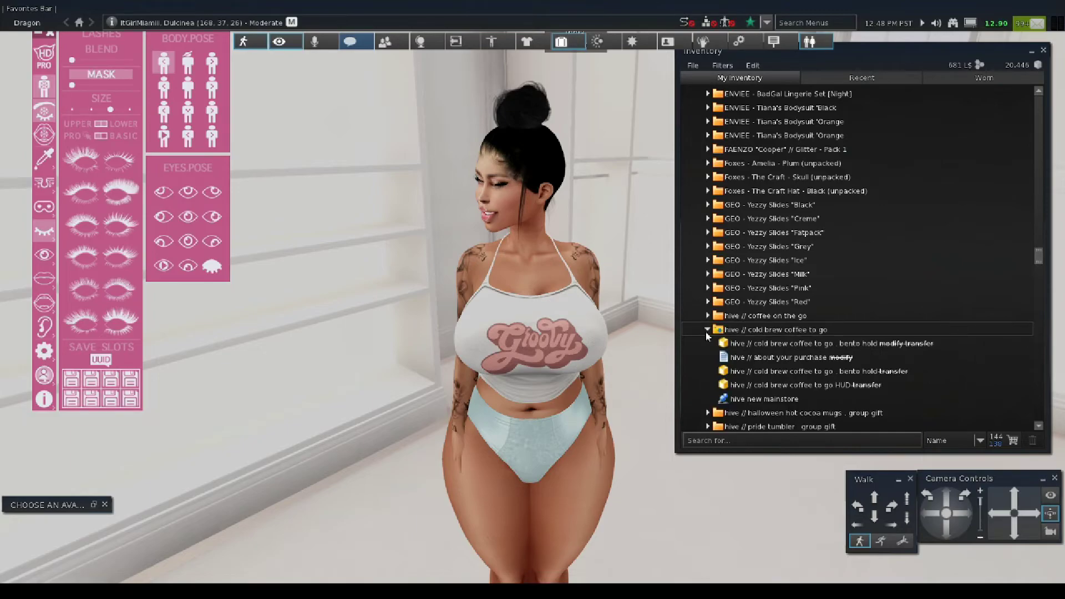
Add the first hive // cold brew coffee to go . bento hold item to the avatar and inspect the cup in her hand.
{"action": "right_click", "coordinate": [793, 348]}
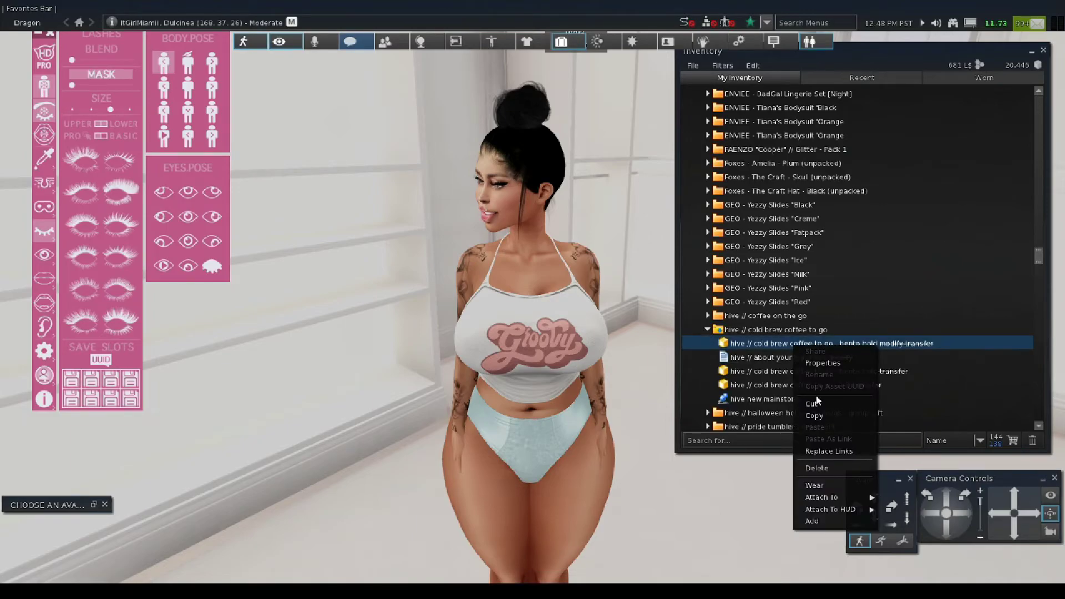
{"action": "left_click", "coordinate": [812, 522]}
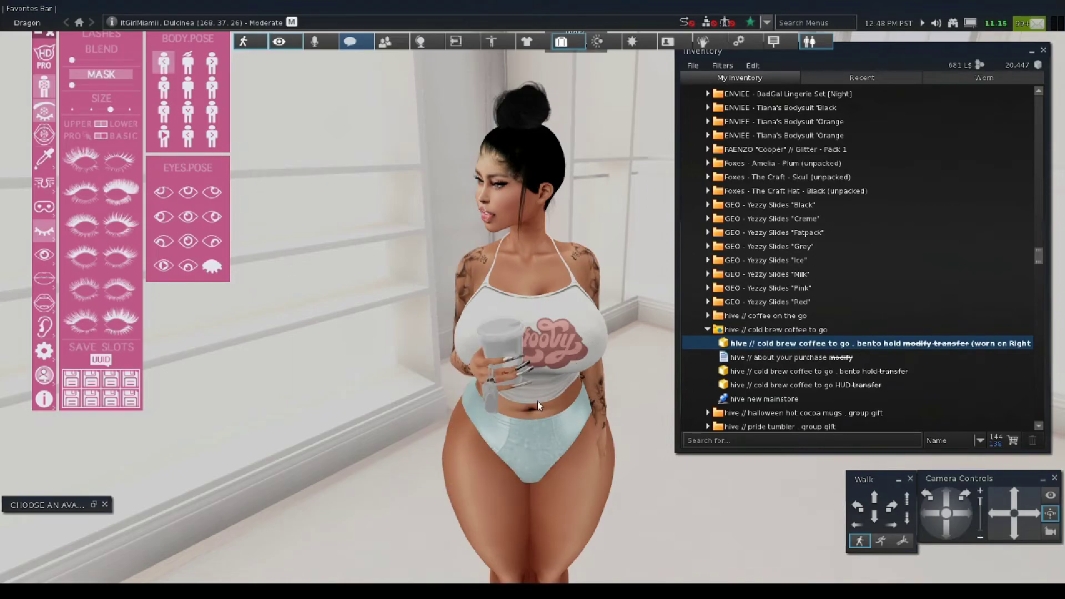
{"action": "left_click", "coordinate": [1050, 532]}
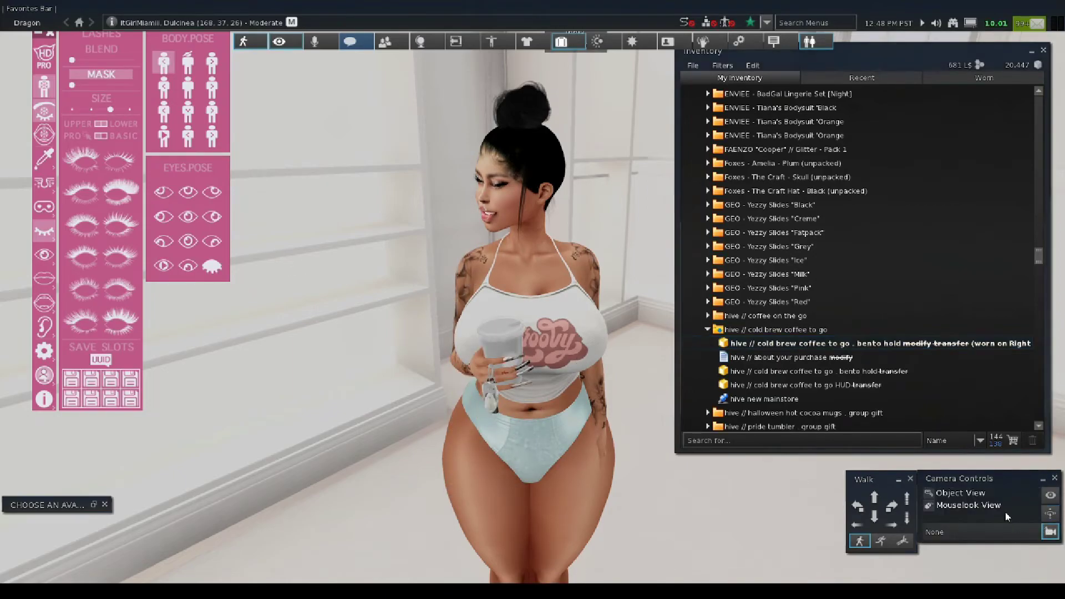
{"action": "left_click", "coordinate": [490, 371], "text": "alt"}
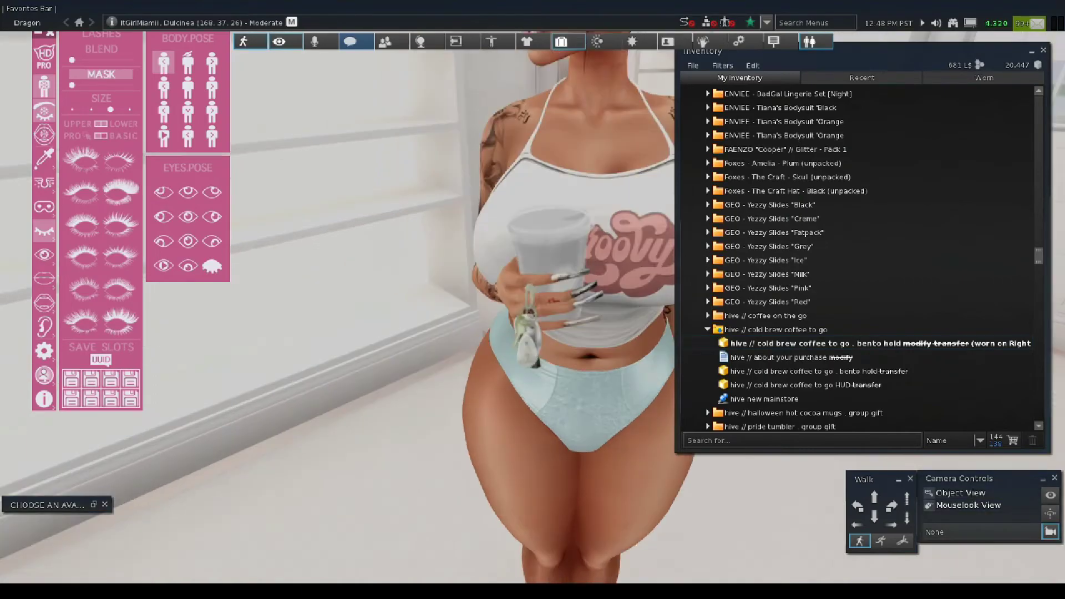
{"action": "scroll", "coordinate": [405, 305], "scroll_direction": "down", "scroll_amount": 5}
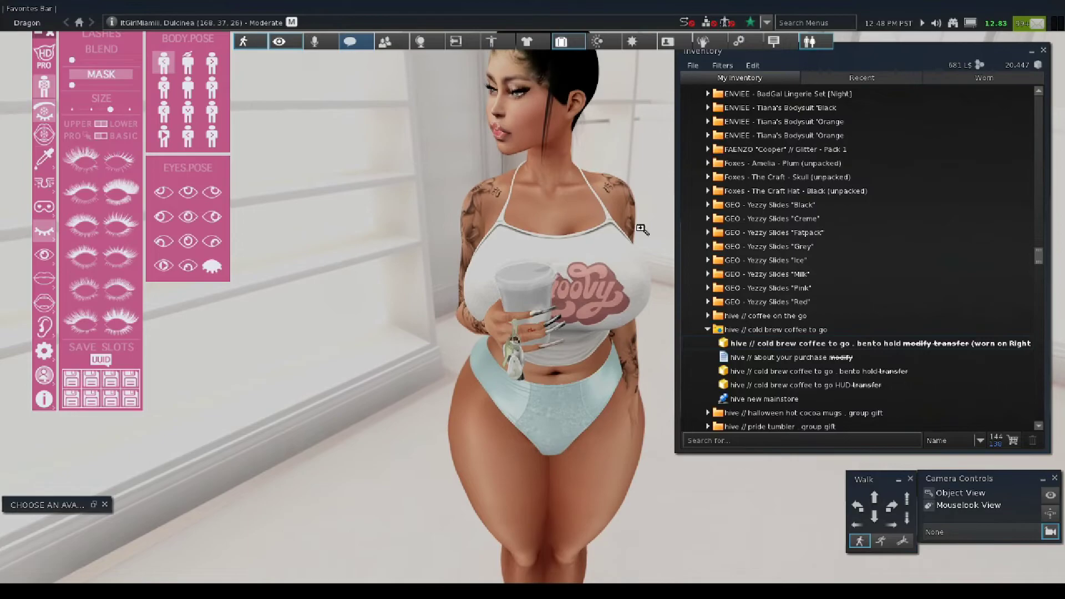
{"action": "left_click", "coordinate": [1050, 516]}
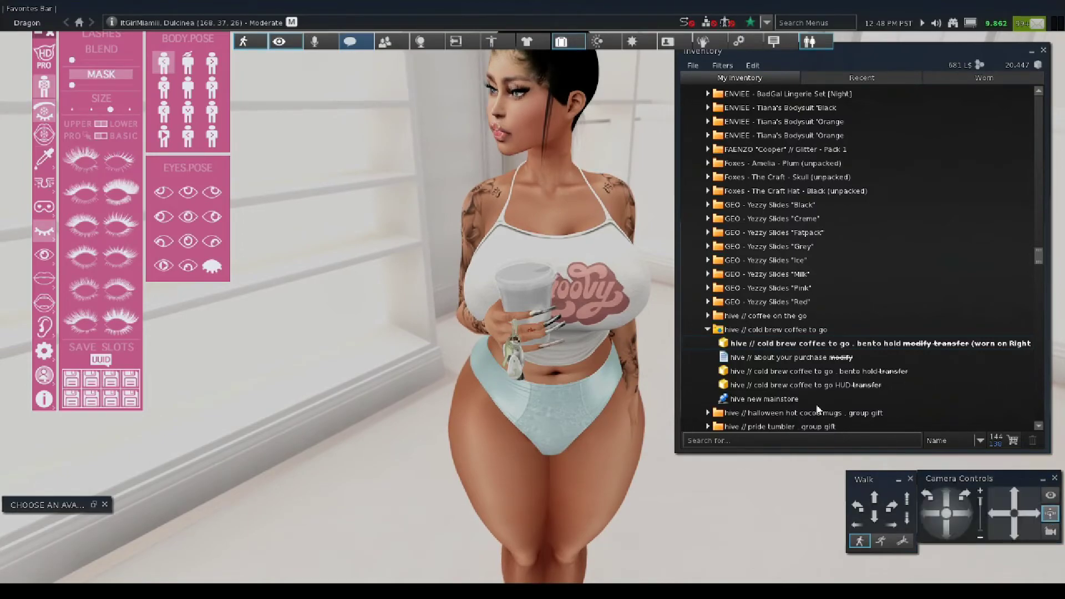
Raise the avatar's hover height to 0.027 and check her stance from near and far.
{"action": "right_click", "coordinate": [572, 209]}
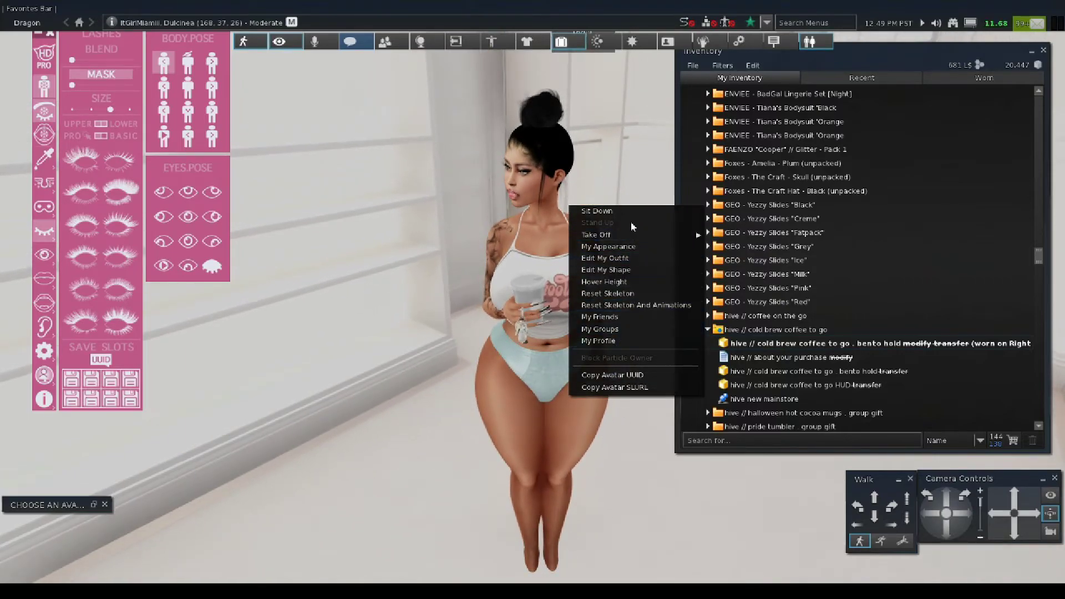
{"action": "left_click", "coordinate": [610, 282]}
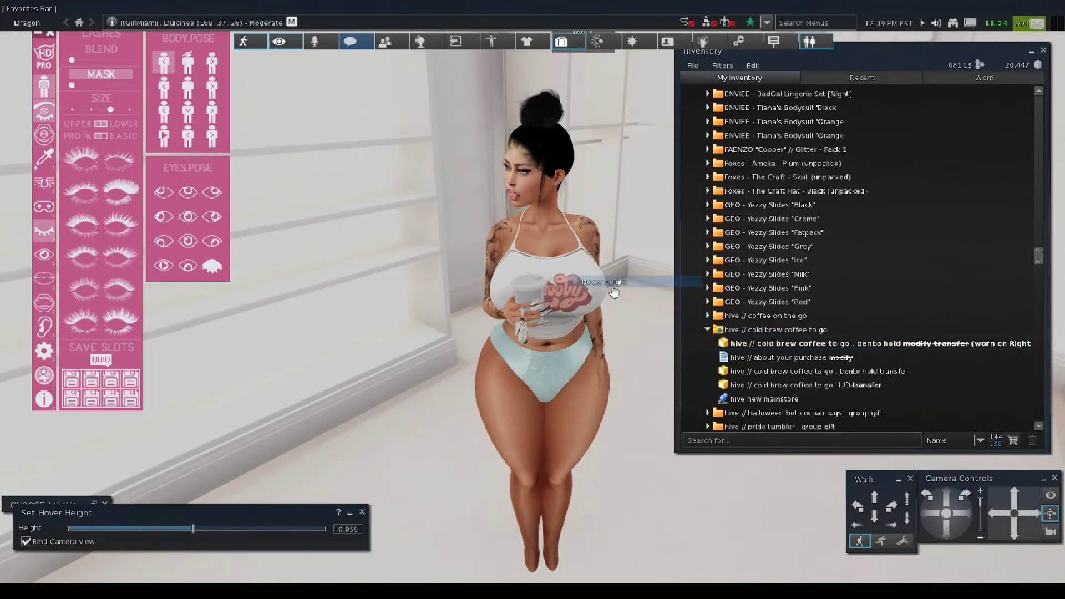
{"action": "left_click_drag", "start_coordinate": [194, 537], "coordinate": [201, 536]}
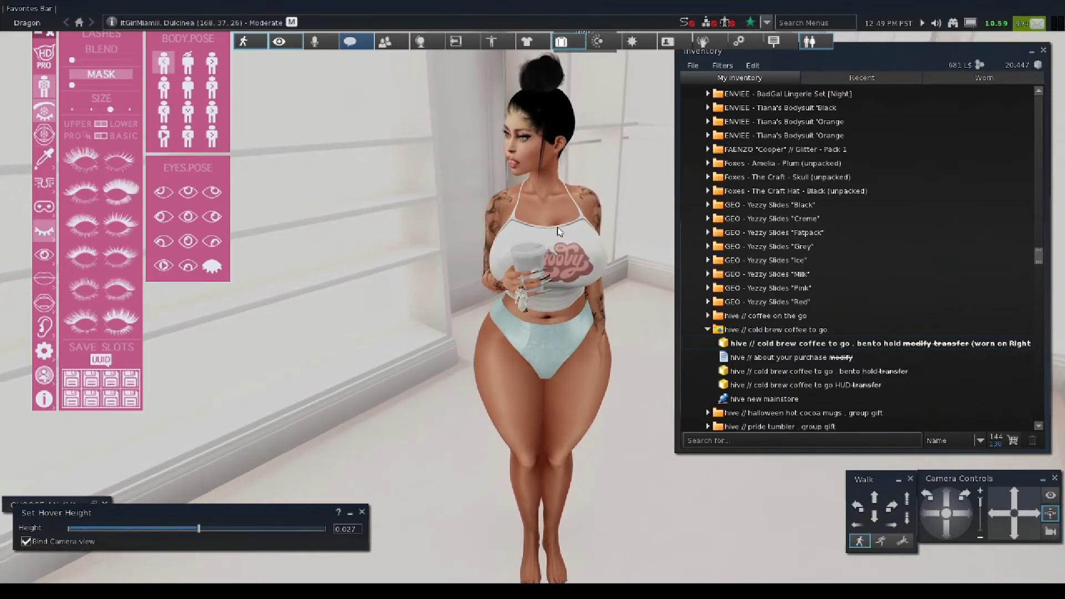
{"action": "scroll", "coordinate": [561, 278], "scroll_direction": "up", "scroll_amount": 3}
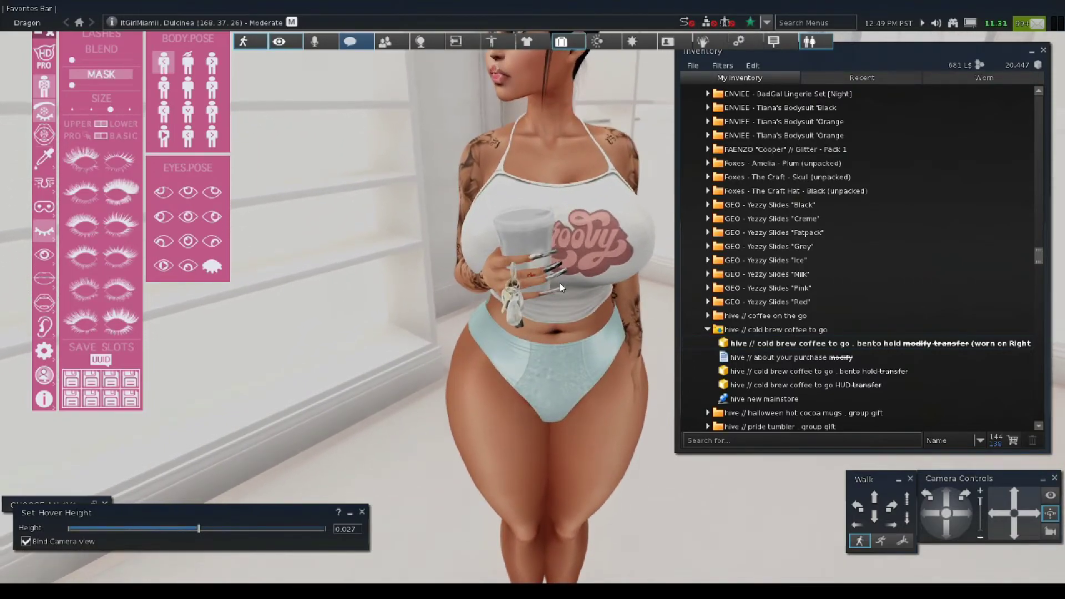
{"action": "scroll", "coordinate": [560, 300], "scroll_direction": "down", "scroll_amount": 2}
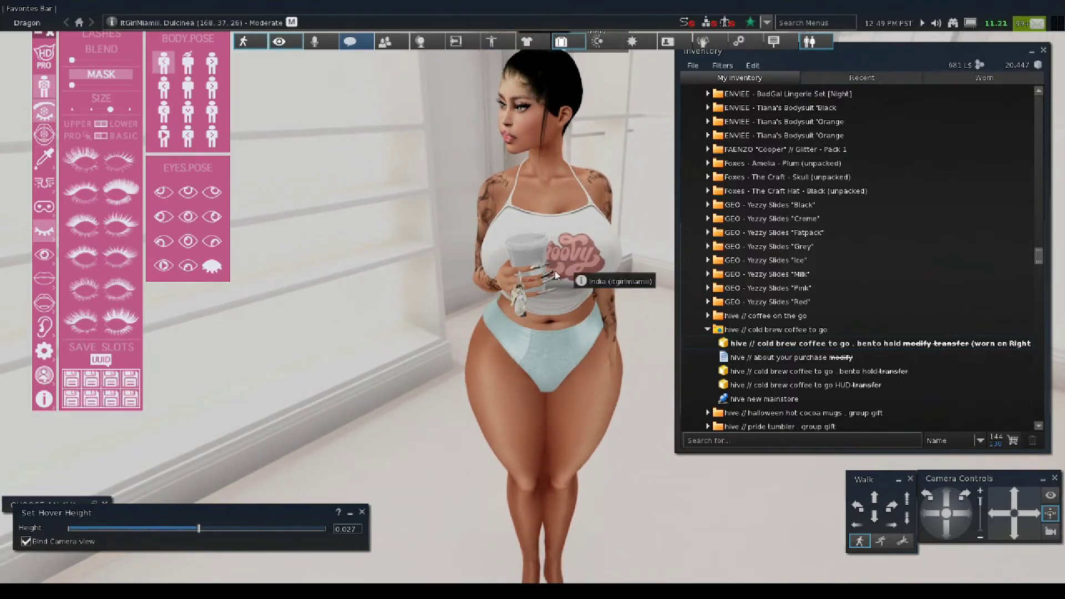
{"action": "scroll", "coordinate": [557, 269], "scroll_direction": "down", "scroll_amount": 2}
{"action": "scroll", "coordinate": [538, 244], "scroll_direction": "up", "scroll_amount": 2}
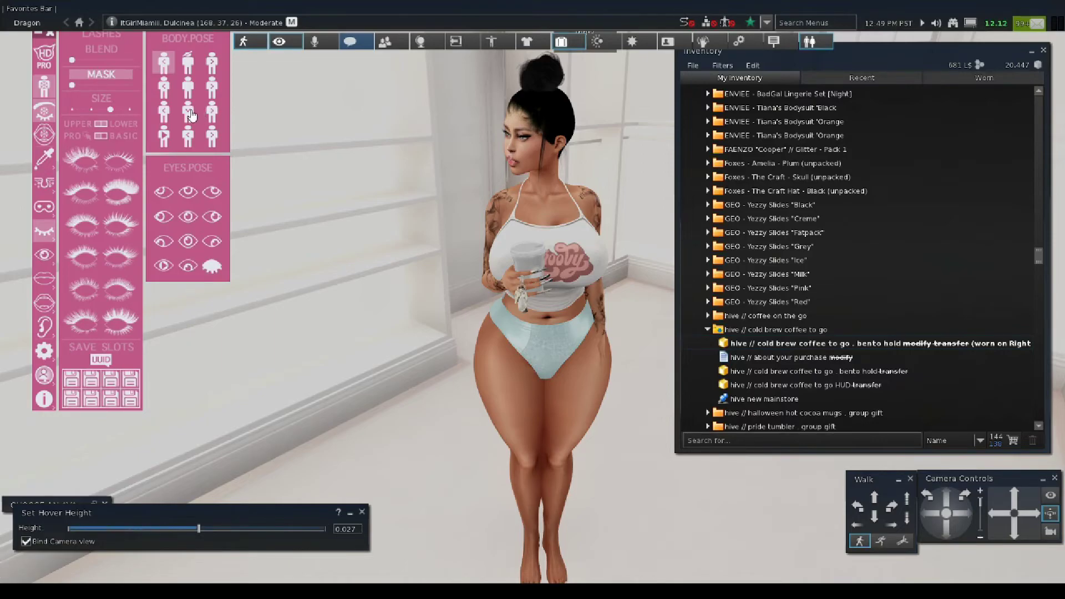
Release the avatar's fixed body pose in the head HUD, and clear the Set Hover Height window and the HUD from view.
{"action": "left_click", "coordinate": [194, 89]}
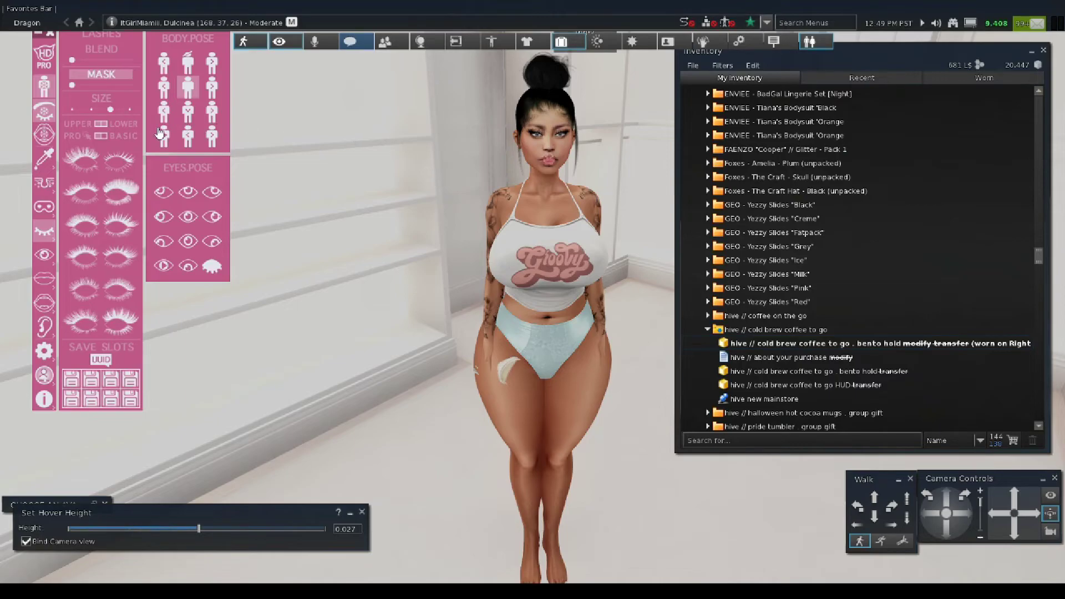
{"action": "left_click", "coordinate": [191, 104]}
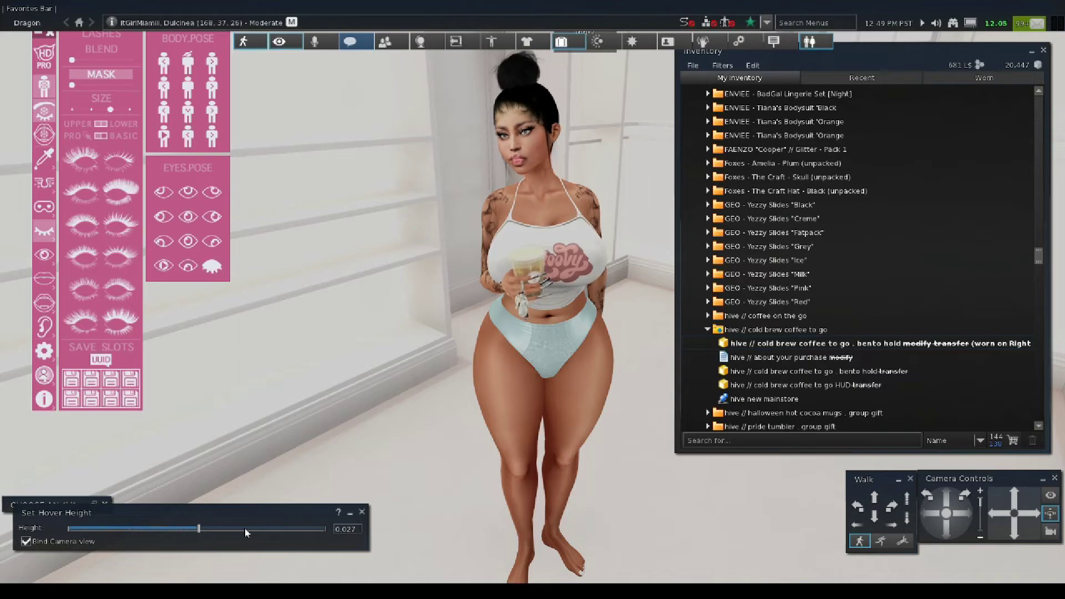
{"action": "left_click", "coordinate": [349, 515]}
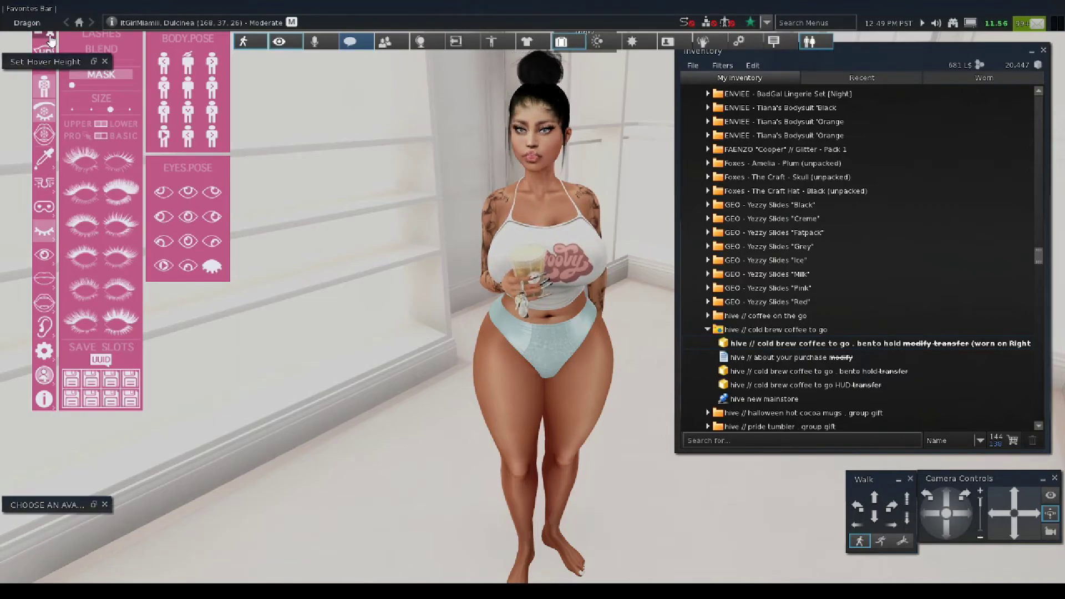
{"action": "left_click", "coordinate": [50, 40]}
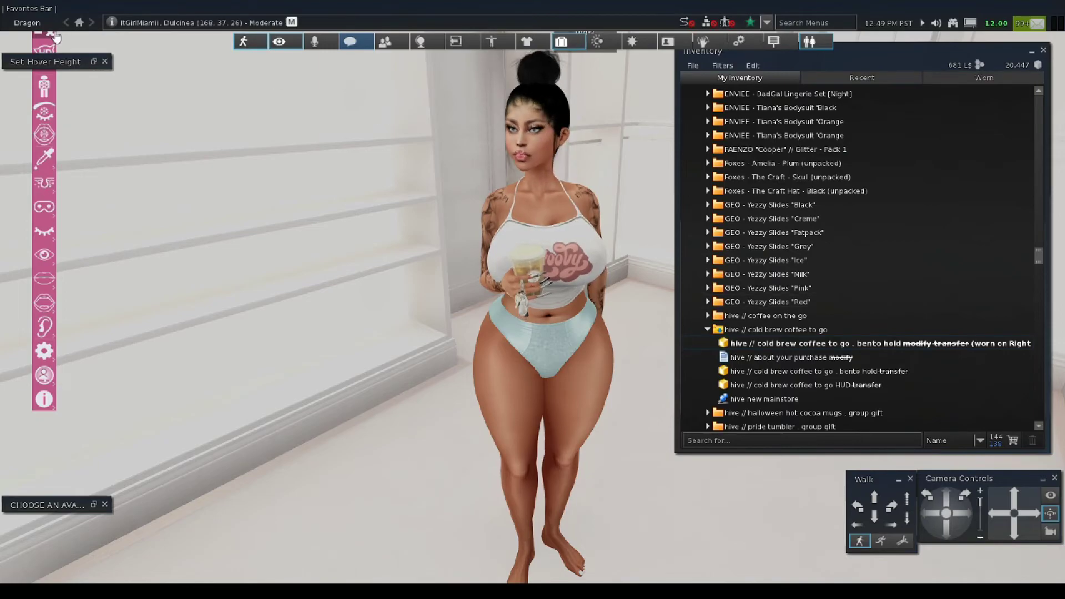
{"action": "left_click", "coordinate": [51, 40]}
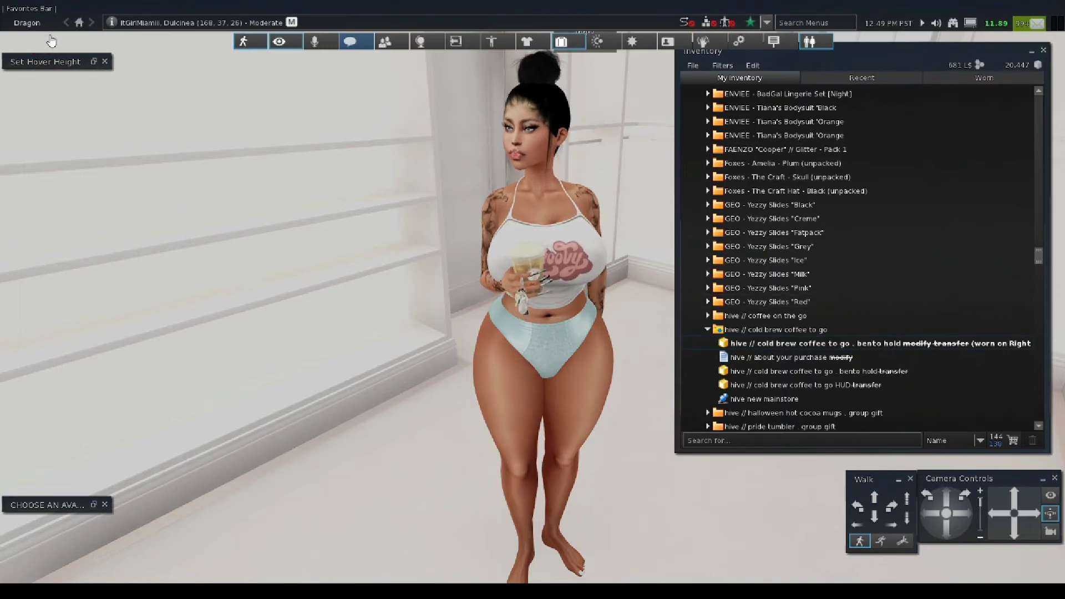
Collapse the hive // cold brew coffee to go folder and minimize the Inventory window to clear the view of the avatar.
{"action": "left_click", "coordinate": [708, 330]}
{"action": "scroll", "coordinate": [821, 239], "scroll_direction": "up", "scroll_amount": 5}
{"action": "scroll", "coordinate": [827, 246], "scroll_direction": "up", "scroll_amount": 8}
{"action": "scroll", "coordinate": [793, 155], "scroll_direction": "up", "scroll_amount": 2}
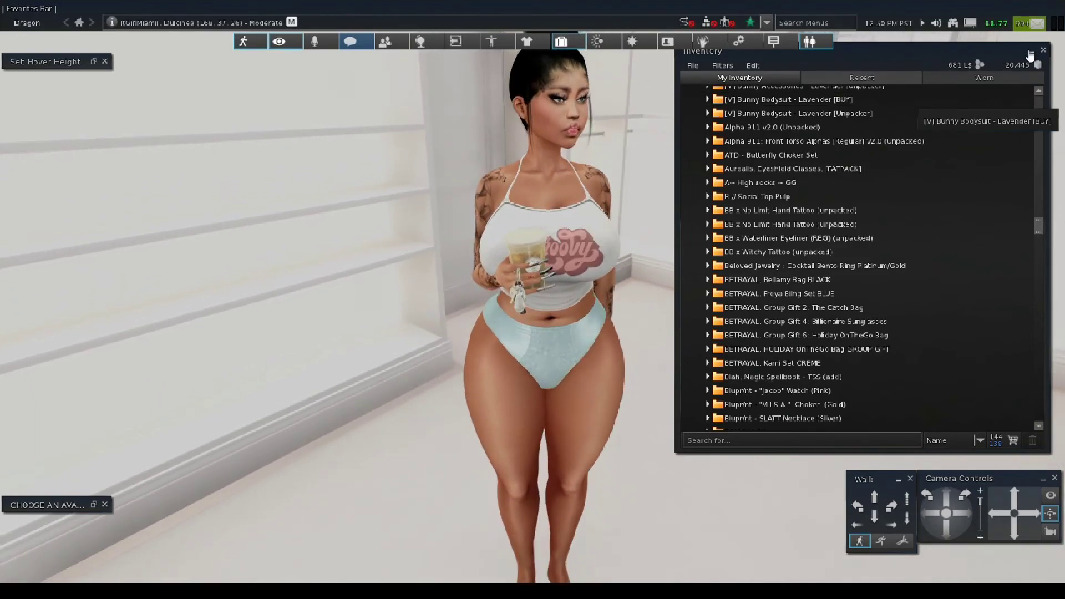
{"action": "left_click", "coordinate": [1031, 51]}
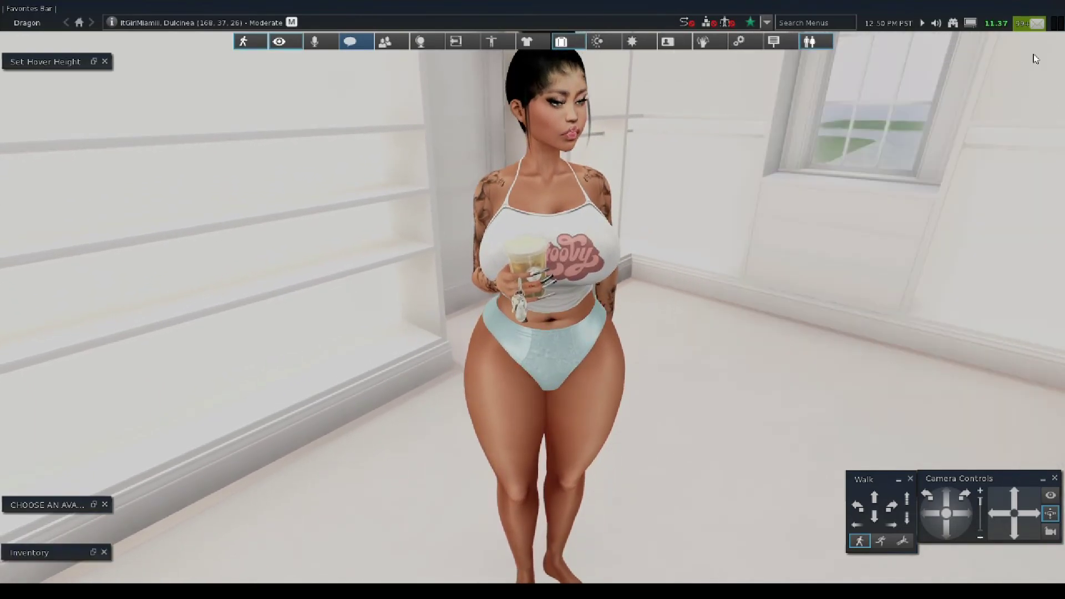
Examine the finished avatar's face, outfit, tattoos and coffee cup up close, at full length and from both sides.
{"action": "left_click", "coordinate": [1014, 501]}
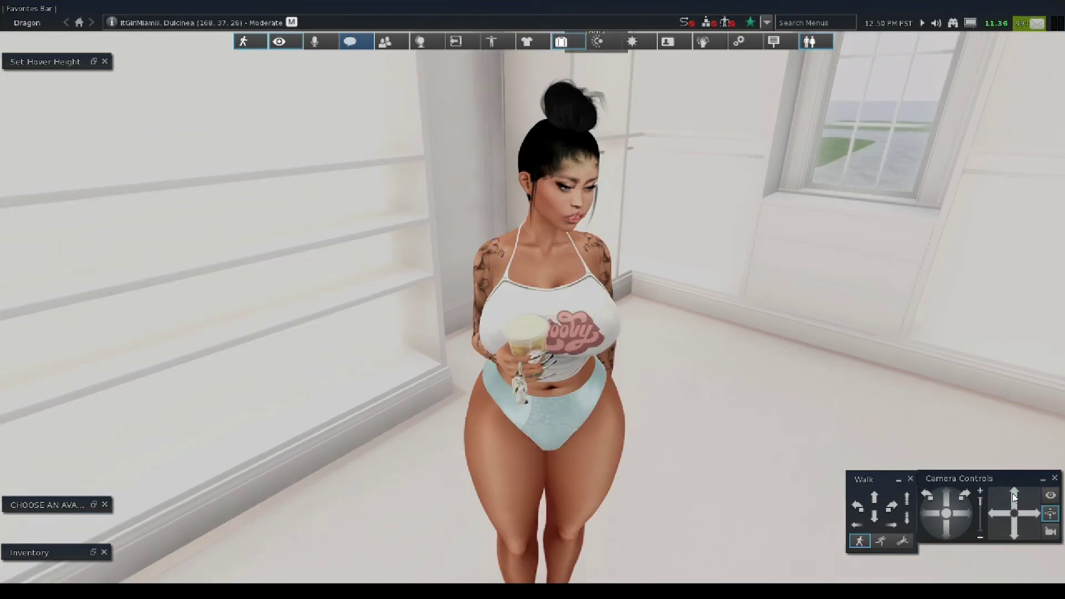
{"action": "left_click", "coordinate": [1051, 534]}
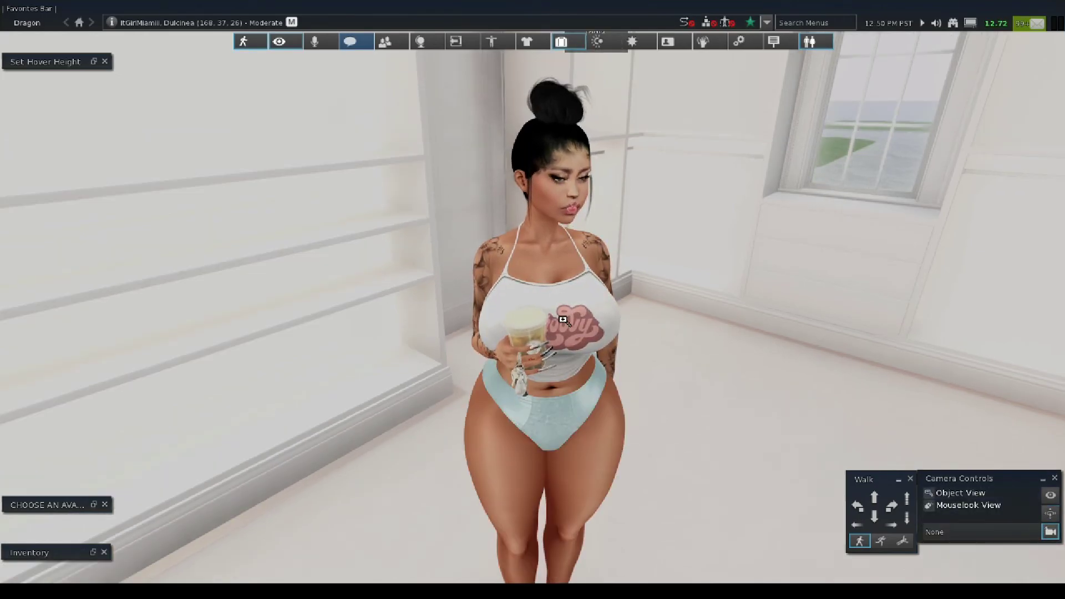
{"action": "scroll", "coordinate": [532, 299], "scroll_direction": "up", "scroll_amount": 5}
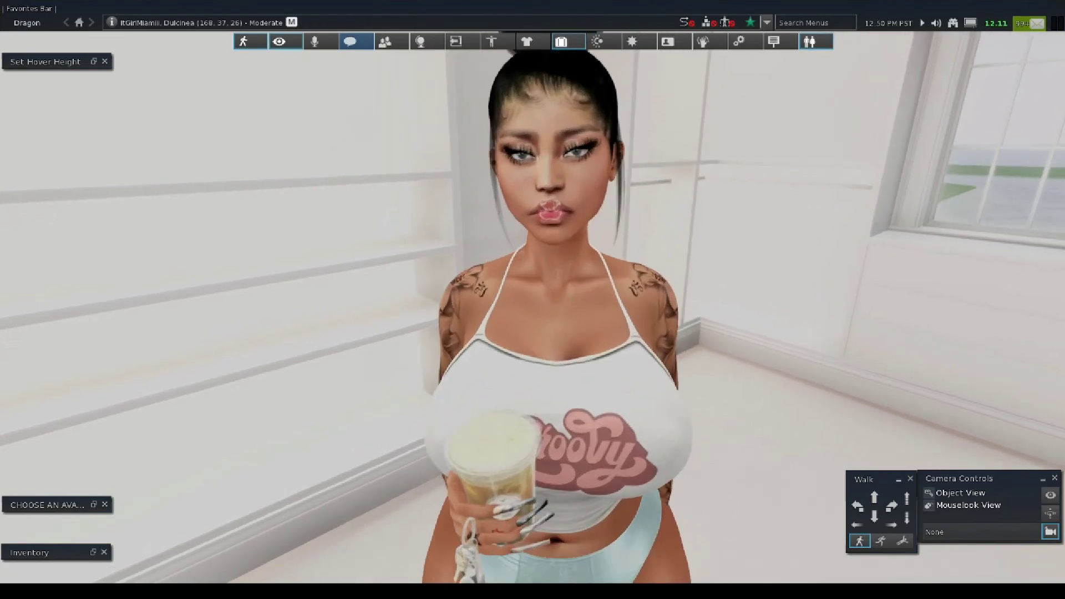
{"action": "scroll", "coordinate": [532, 299], "scroll_direction": "down", "scroll_amount": 5}
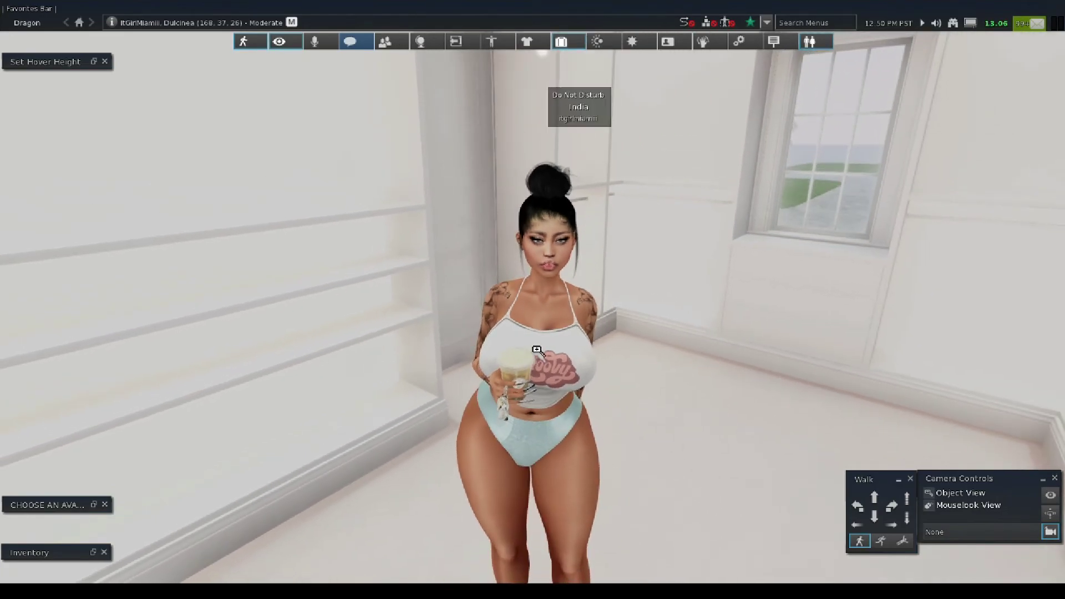
{"action": "scroll", "coordinate": [530, 322], "scroll_direction": "up", "scroll_amount": 5}
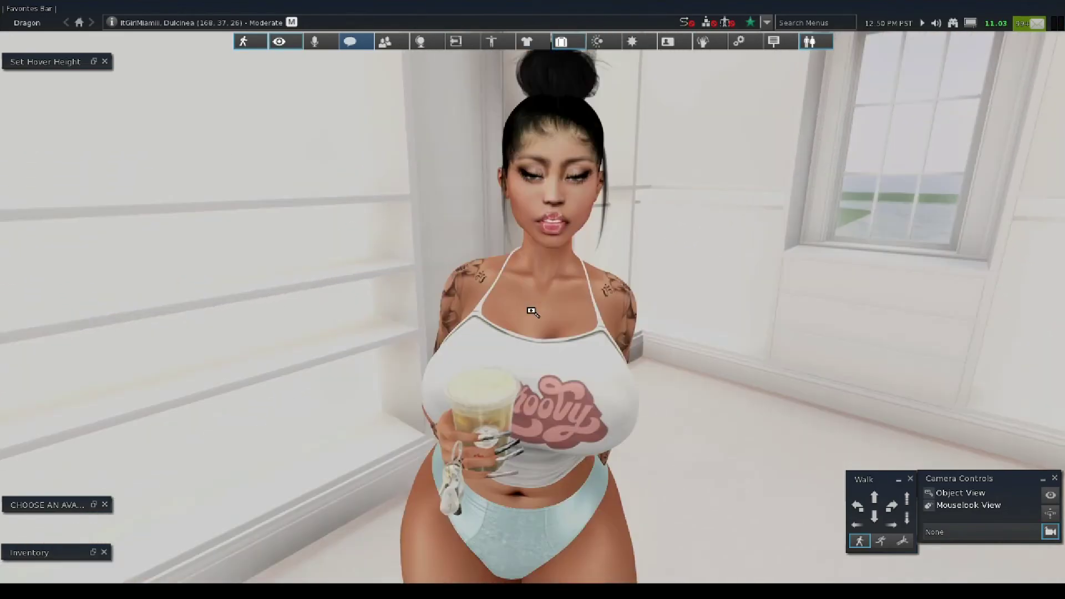
{"action": "scroll", "coordinate": [518, 344], "scroll_direction": "up", "scroll_amount": 3}
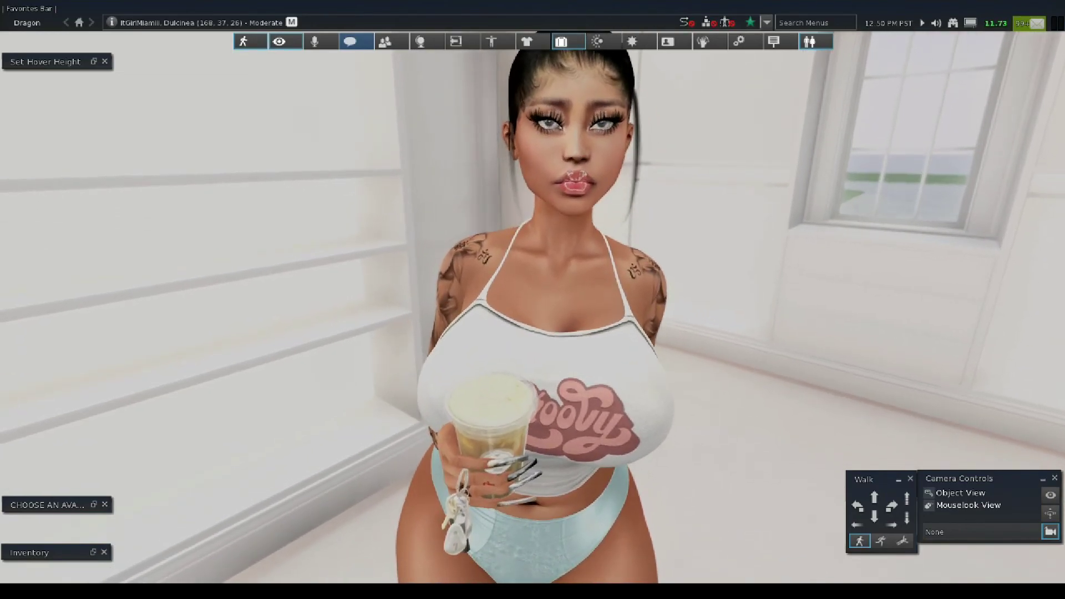
{"action": "scroll", "coordinate": [566, 133], "scroll_direction": "down", "scroll_amount": 3}
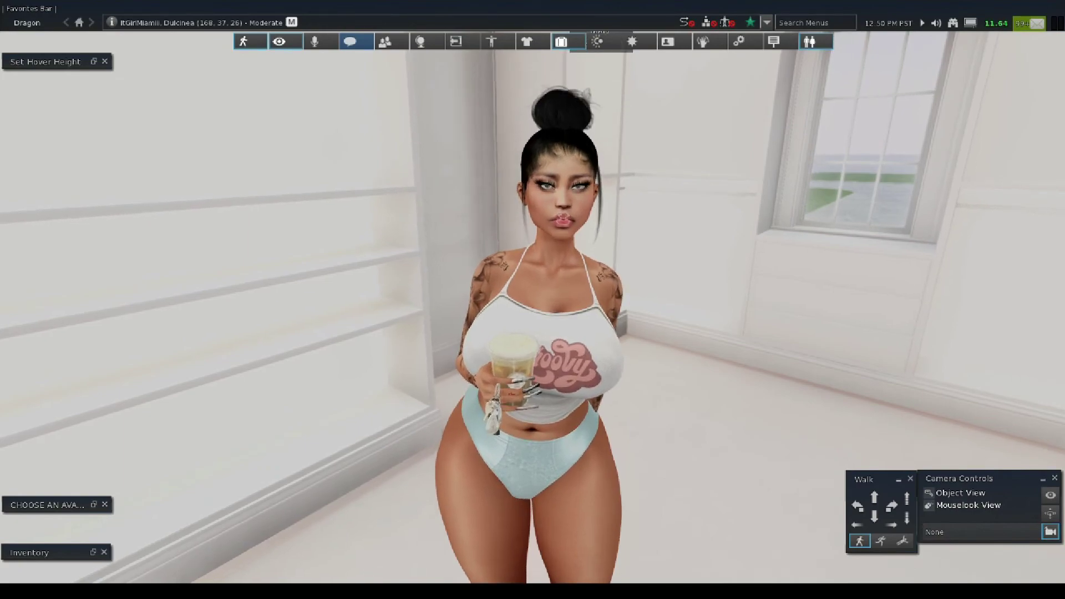
{"action": "scroll", "coordinate": [965, 296], "scroll_direction": "up", "scroll_amount": 2}
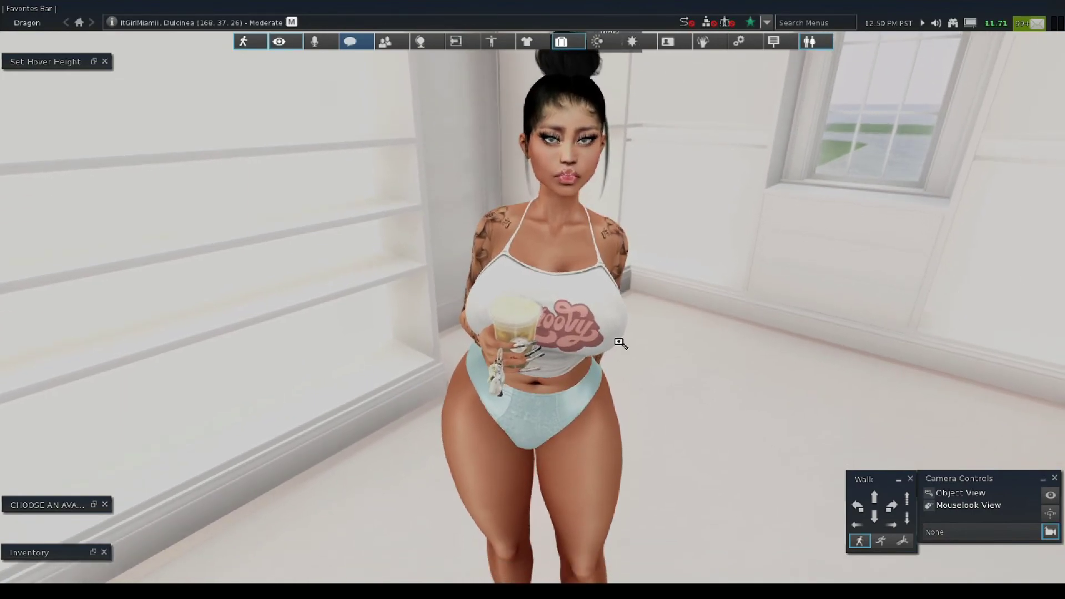
{"action": "scroll", "coordinate": [534, 342], "scroll_direction": "down", "scroll_amount": 2}
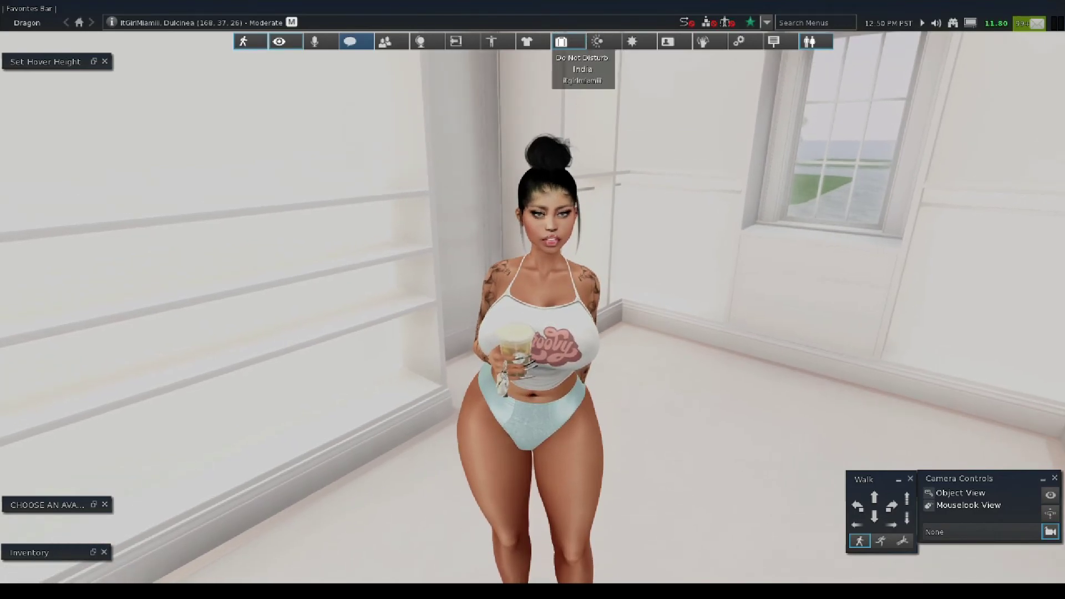
{"action": "scroll", "coordinate": [535, 262], "scroll_direction": "up", "scroll_amount": 3}
{"action": "scroll", "coordinate": [535, 263], "scroll_direction": "down", "scroll_amount": 3}
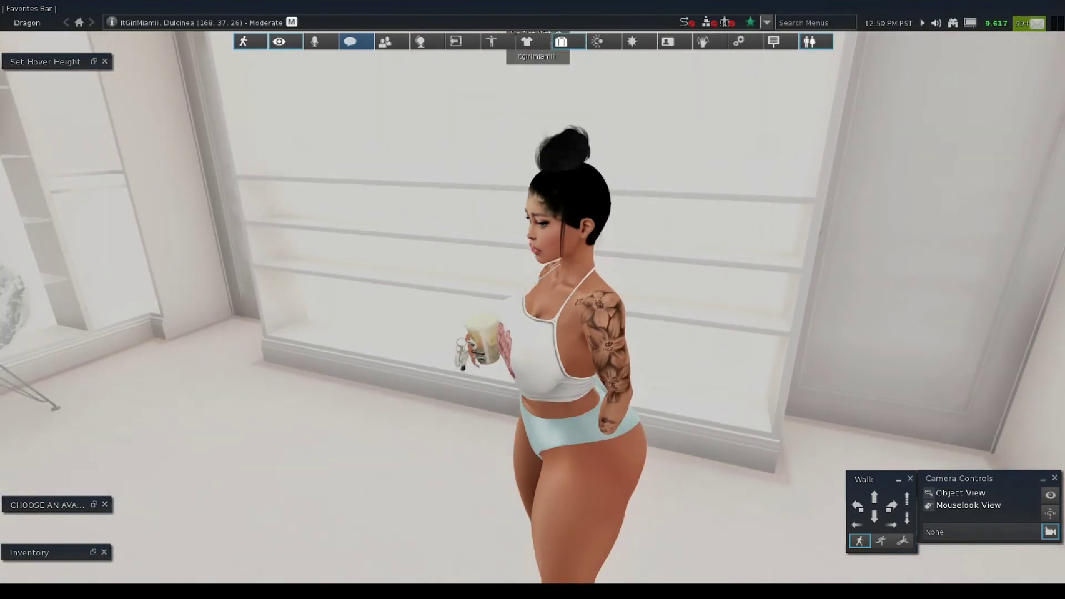
{"action": "key", "text": "Escape"}
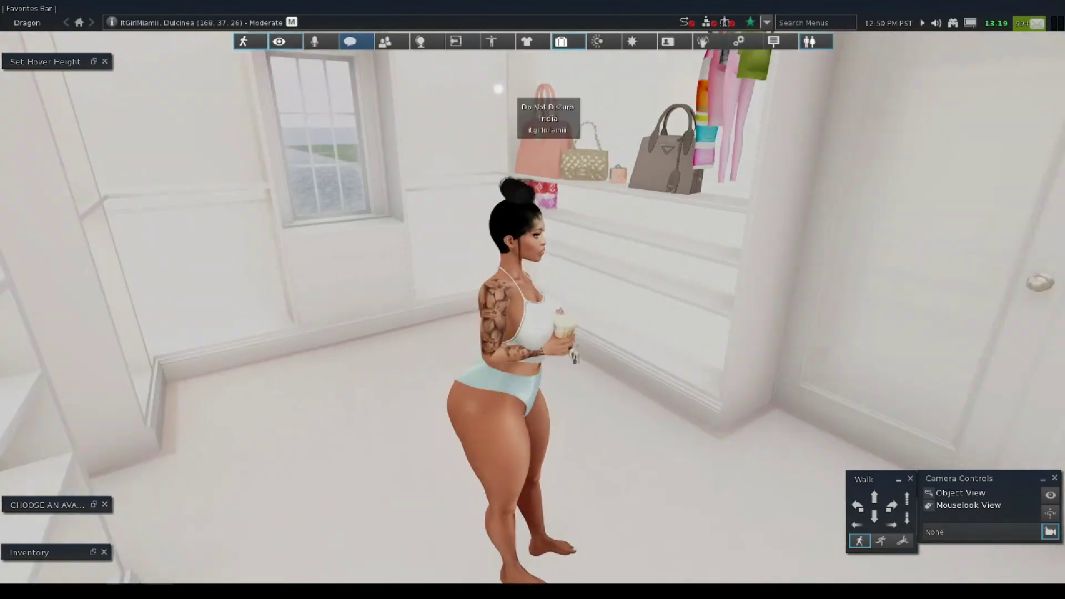